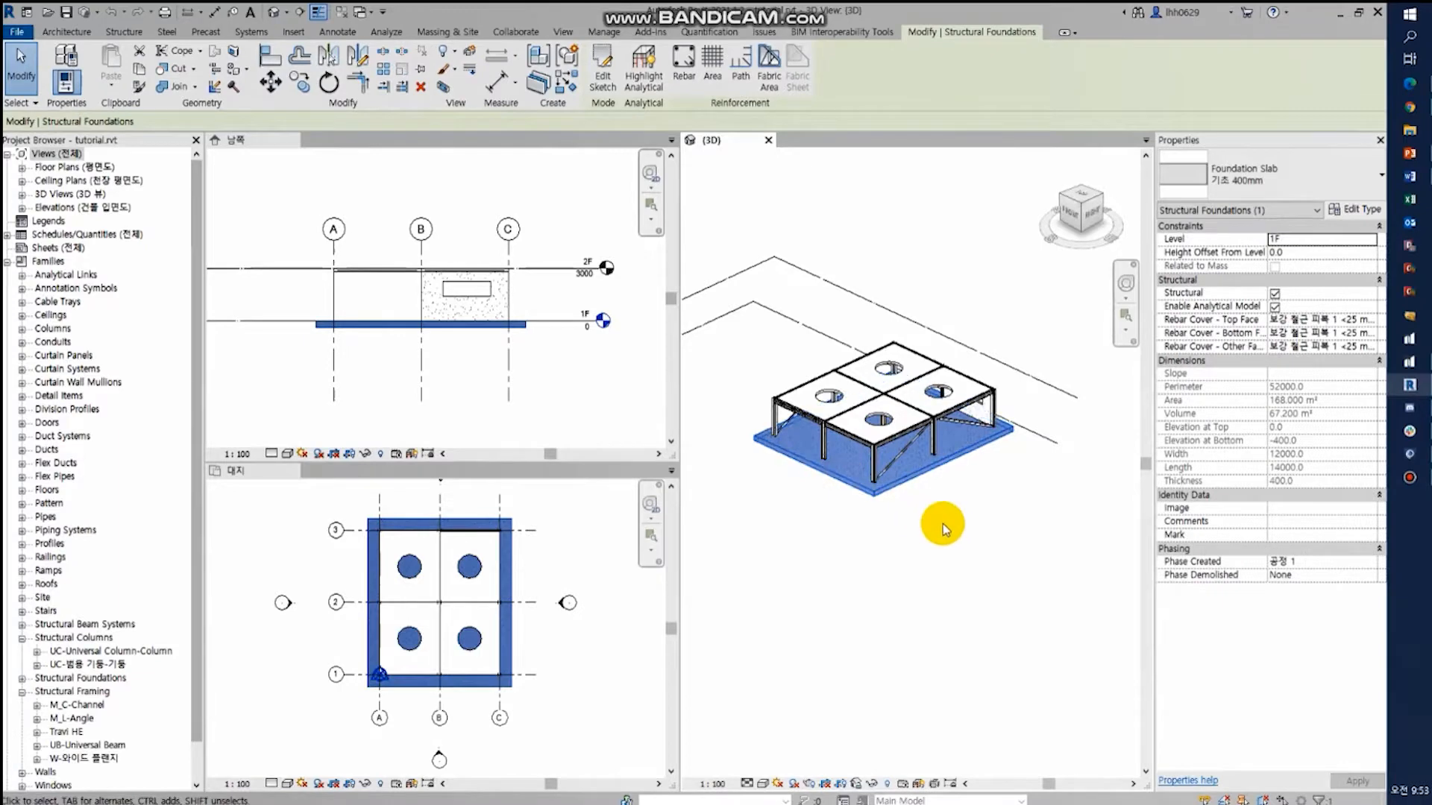
{"action": "left_click", "coordinate": [949, 527]}
{"action": "middle_click_drag", "start_coordinate": [927, 520], "coordinate": [710, 499], "text": "shift"}
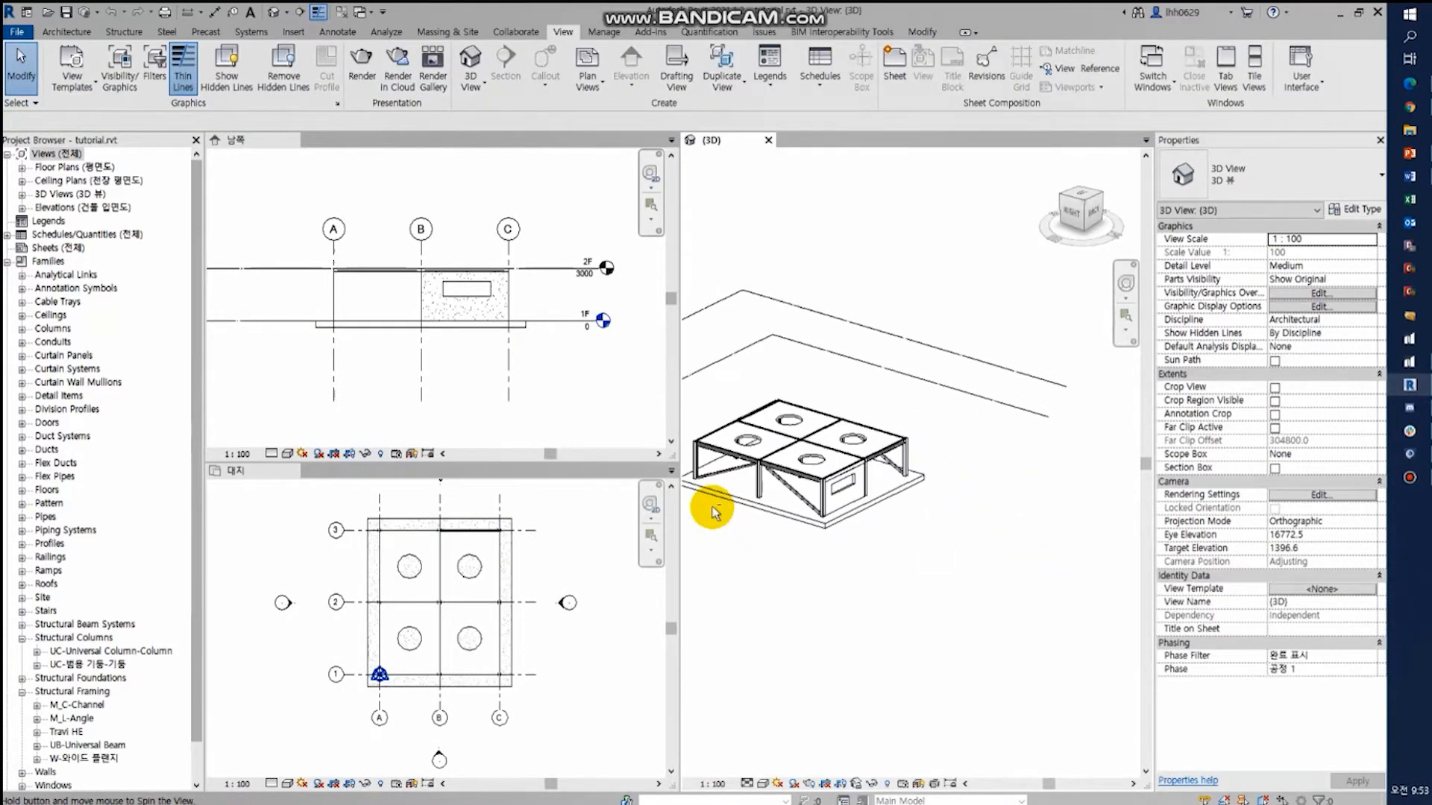
{"action": "left_click", "coordinate": [841, 489]}
{"action": "middle_click_drag", "start_coordinate": [840, 489], "coordinate": [962, 555], "text": "shift"}
{"action": "left_click", "coordinate": [873, 535]}
{"action": "left_click", "coordinate": [183, 61]}
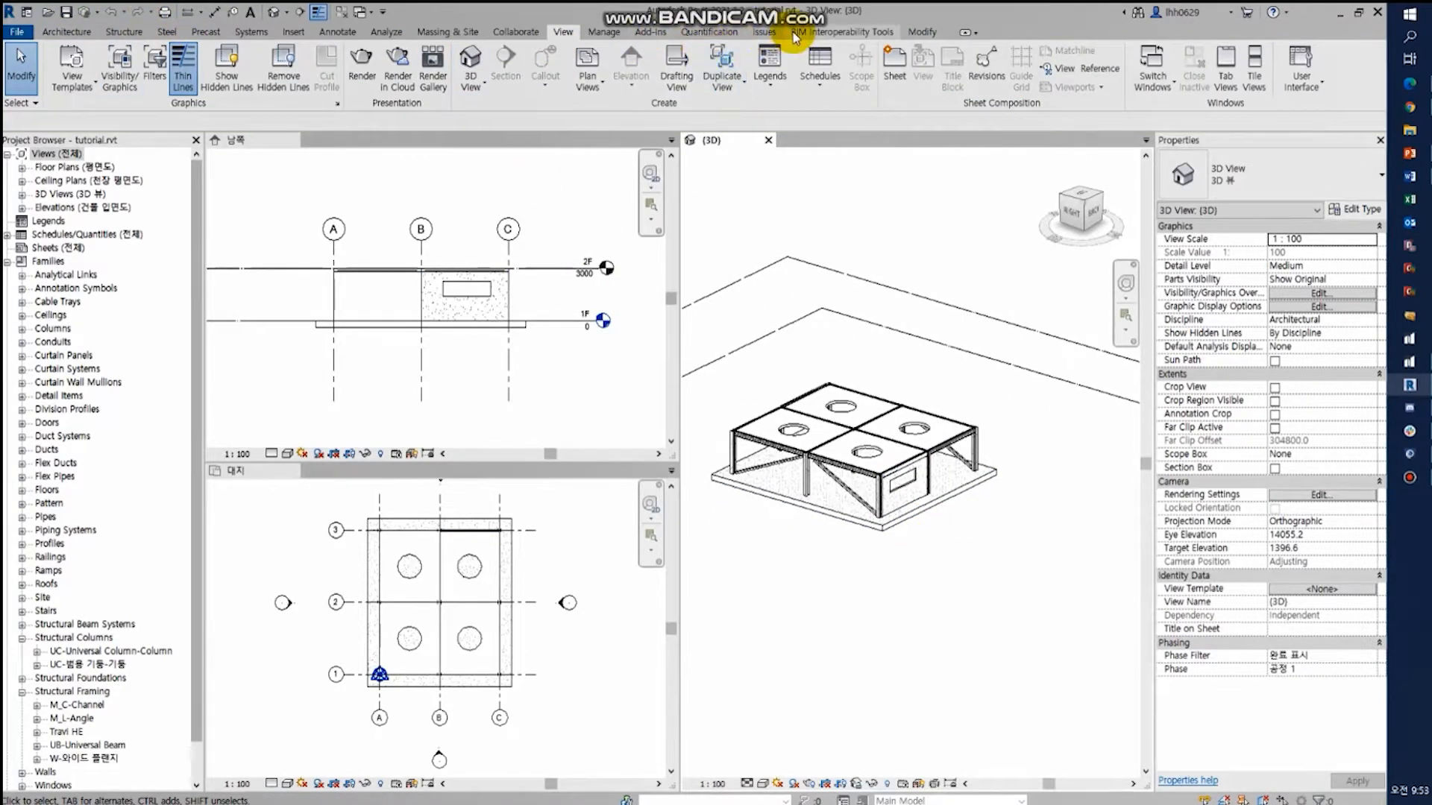
- Start the Export to nGen external tool, then review and accept the material mapping
{"action": "left_click", "coordinate": [645, 33]}
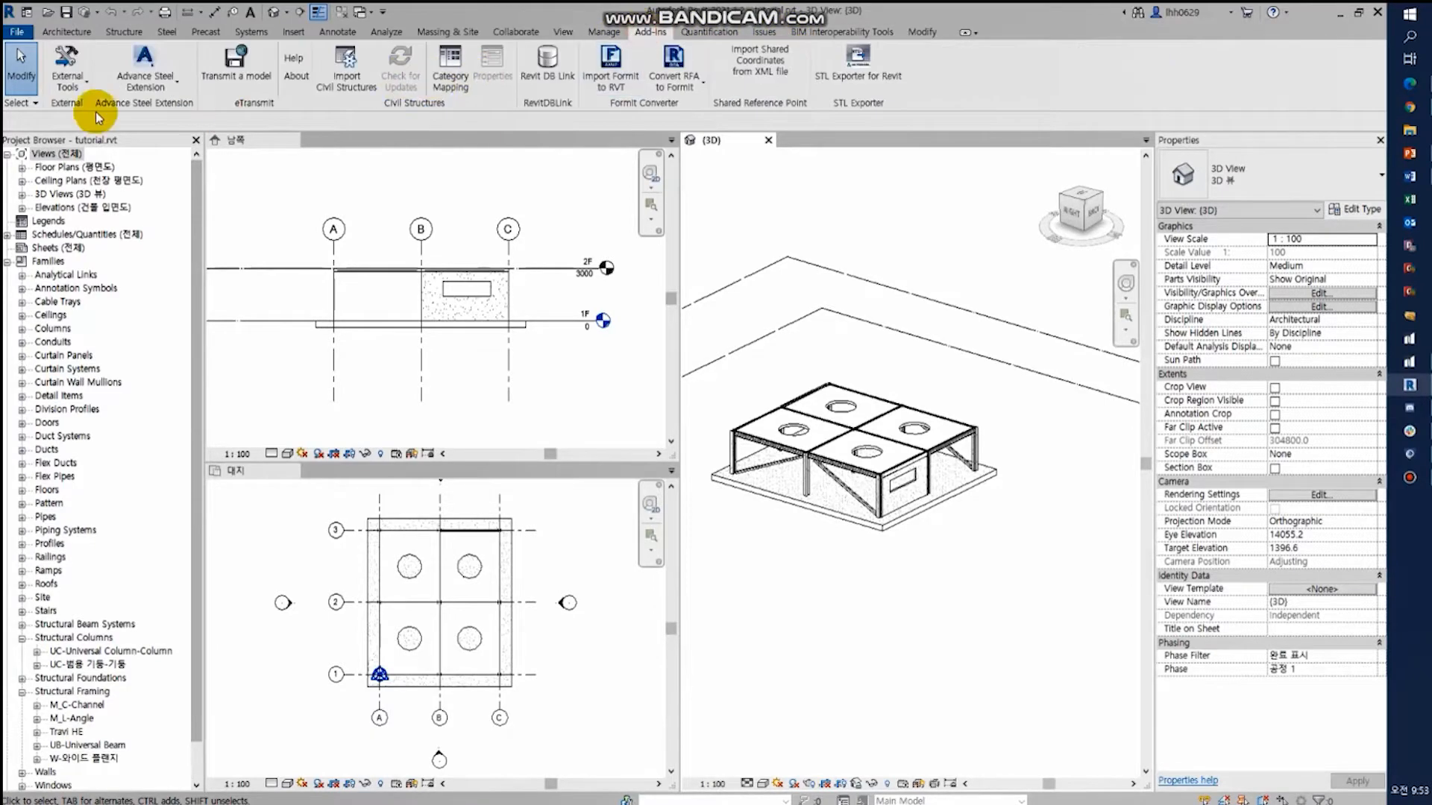
{"action": "left_click", "coordinate": [67, 68]}
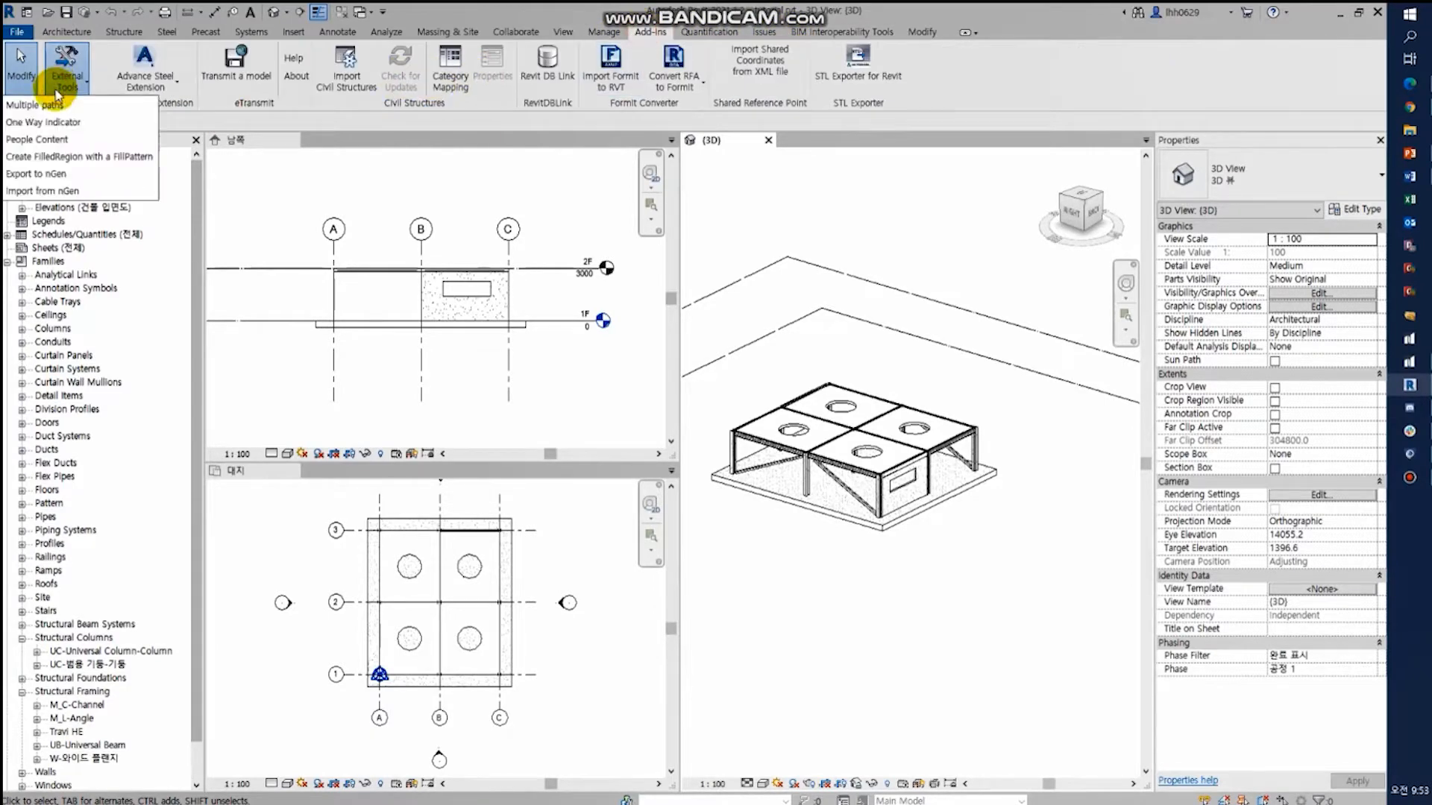
{"action": "left_click", "coordinate": [62, 178]}
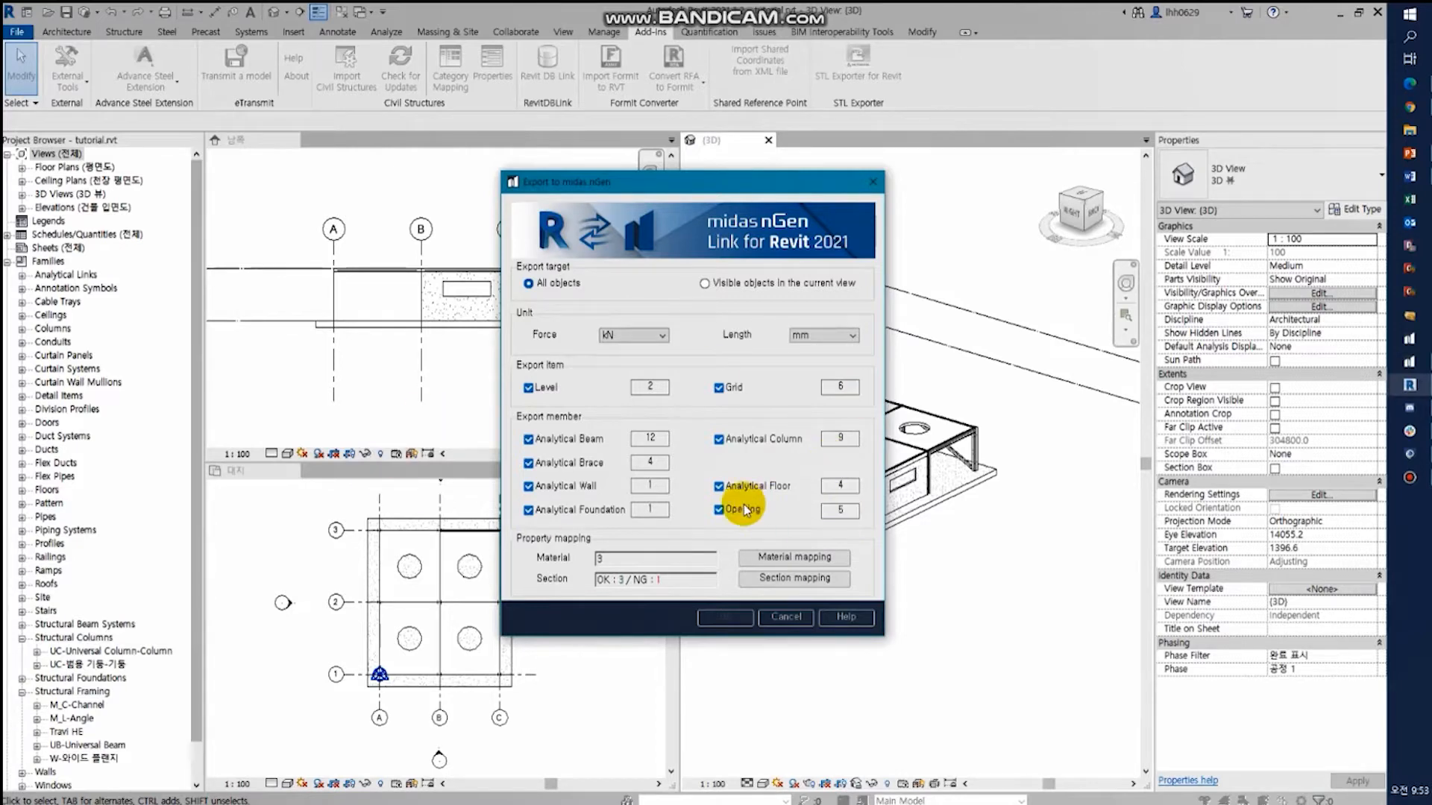
{"action": "left_click", "coordinate": [795, 558]}
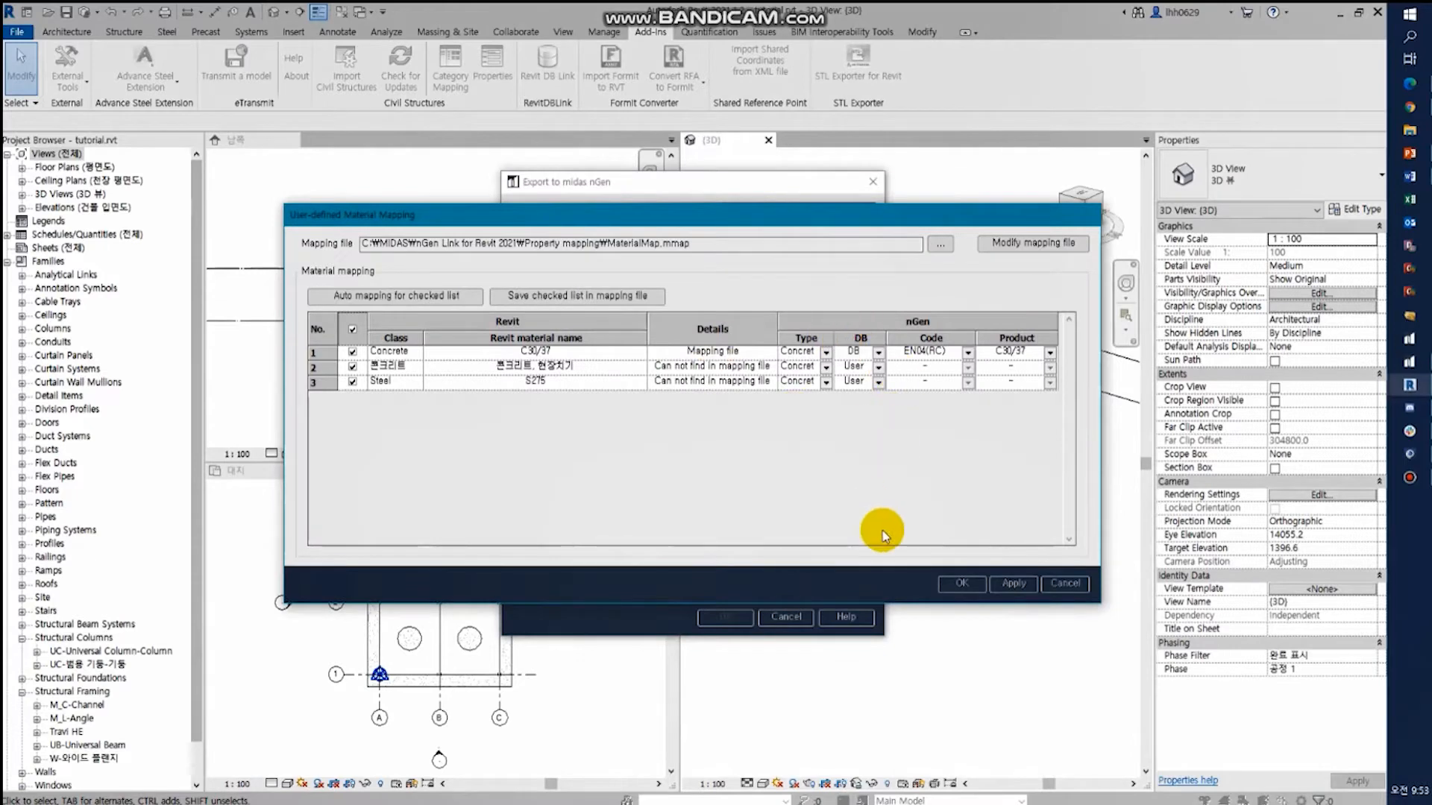
{"action": "left_click", "coordinate": [967, 587]}
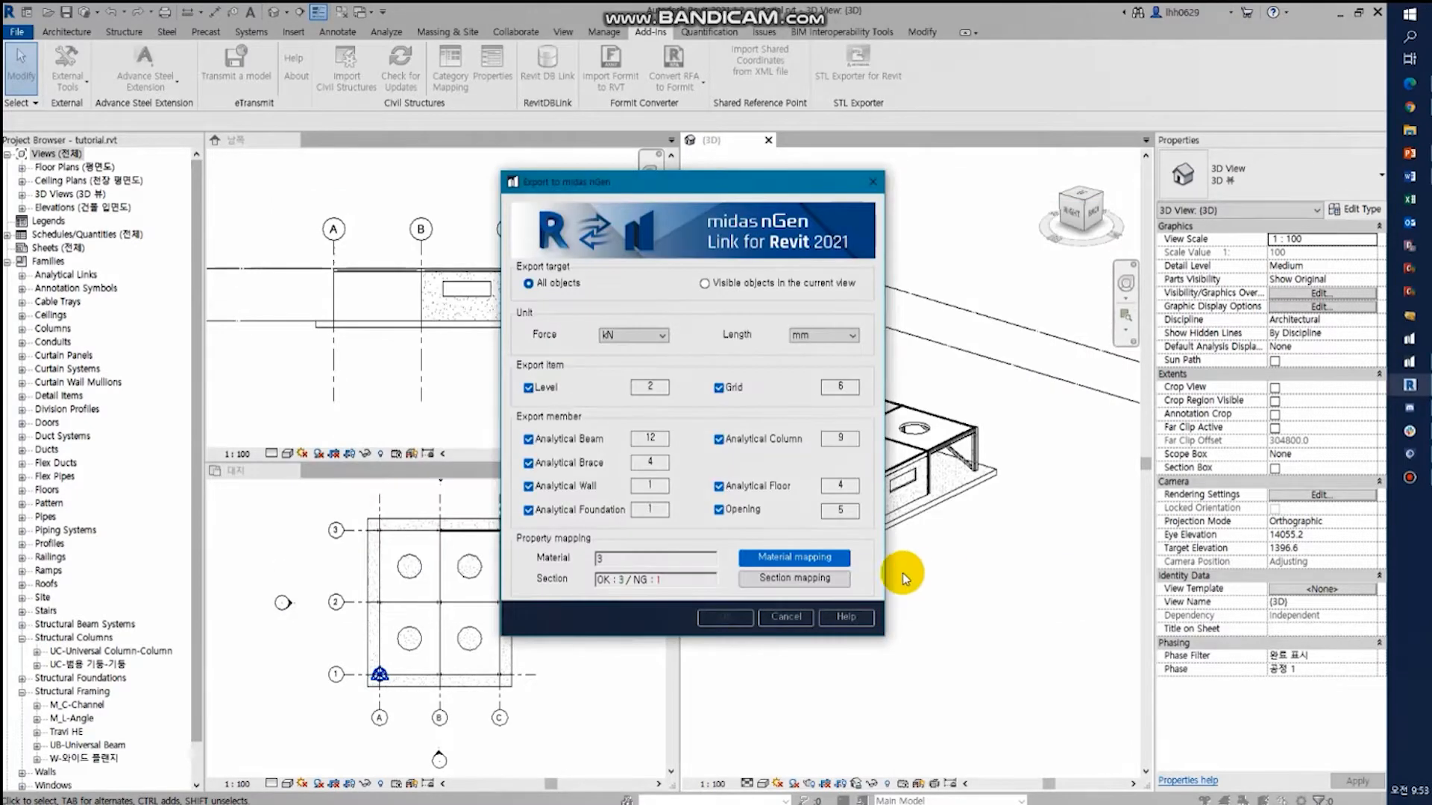
- In the section mapping, set the DB of the Travi HE Beam_G1 section to User and its midas Gen shape to I-Section
{"action": "left_click", "coordinate": [749, 578]}
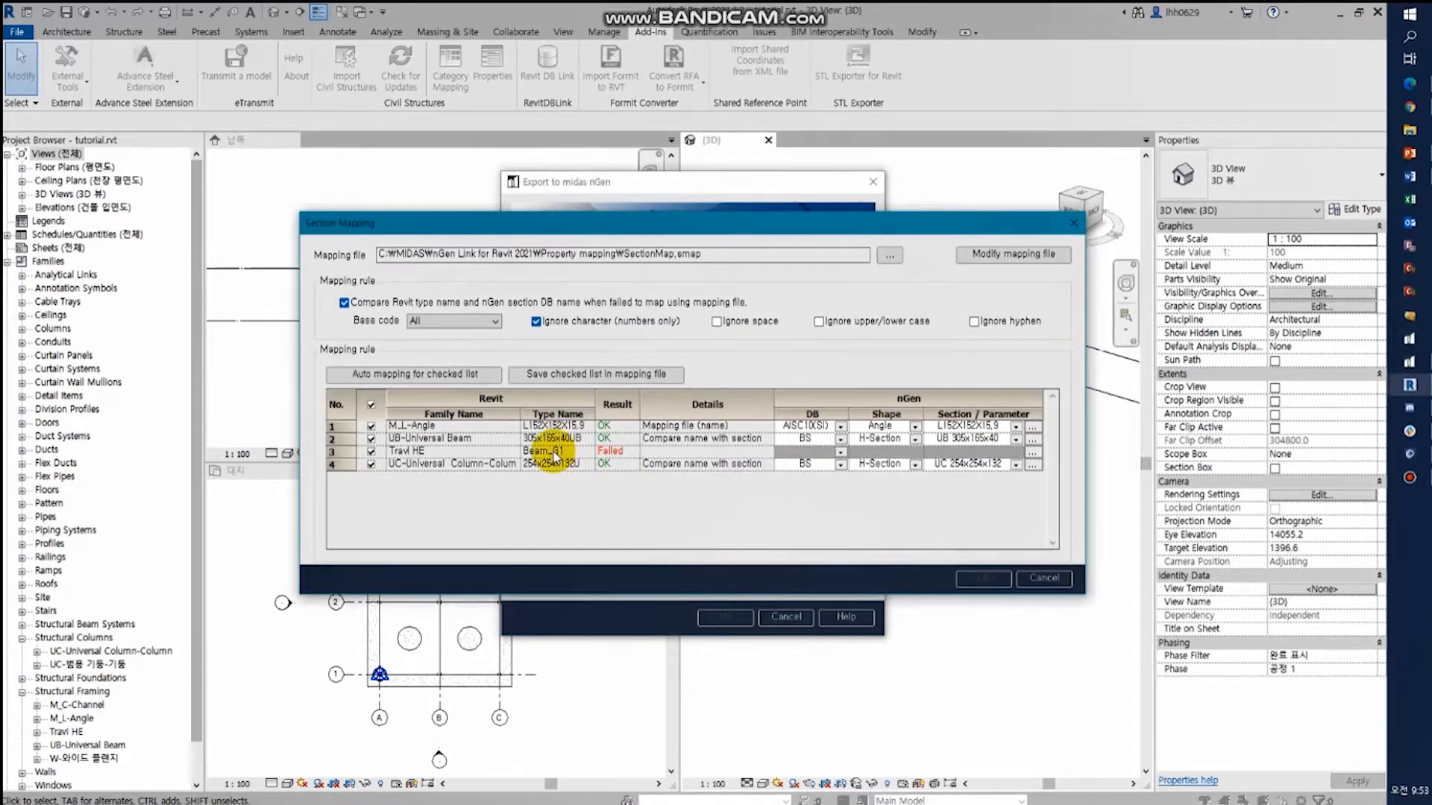
{"action": "left_click", "coordinate": [831, 453]}
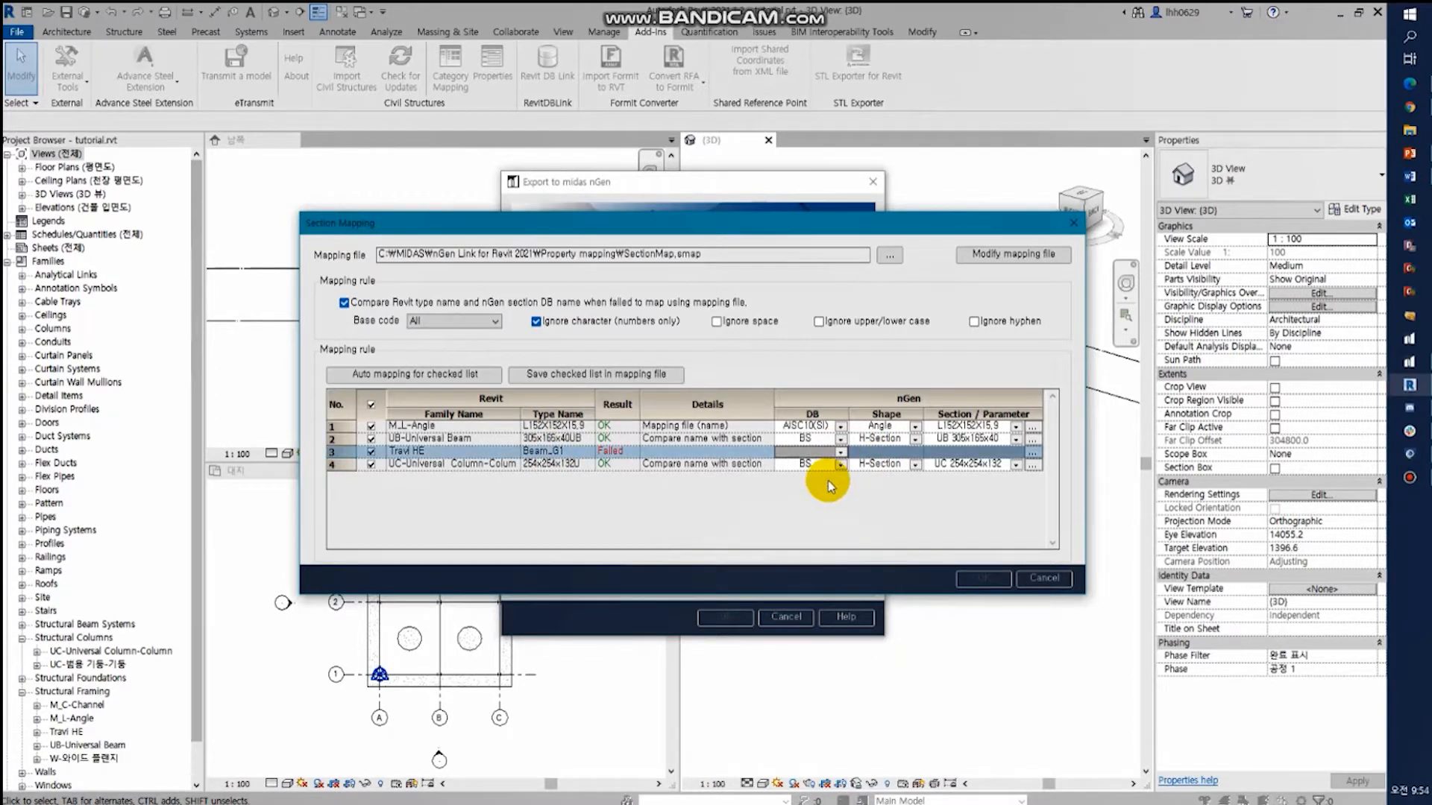
{"action": "left_click", "coordinate": [591, 440]}
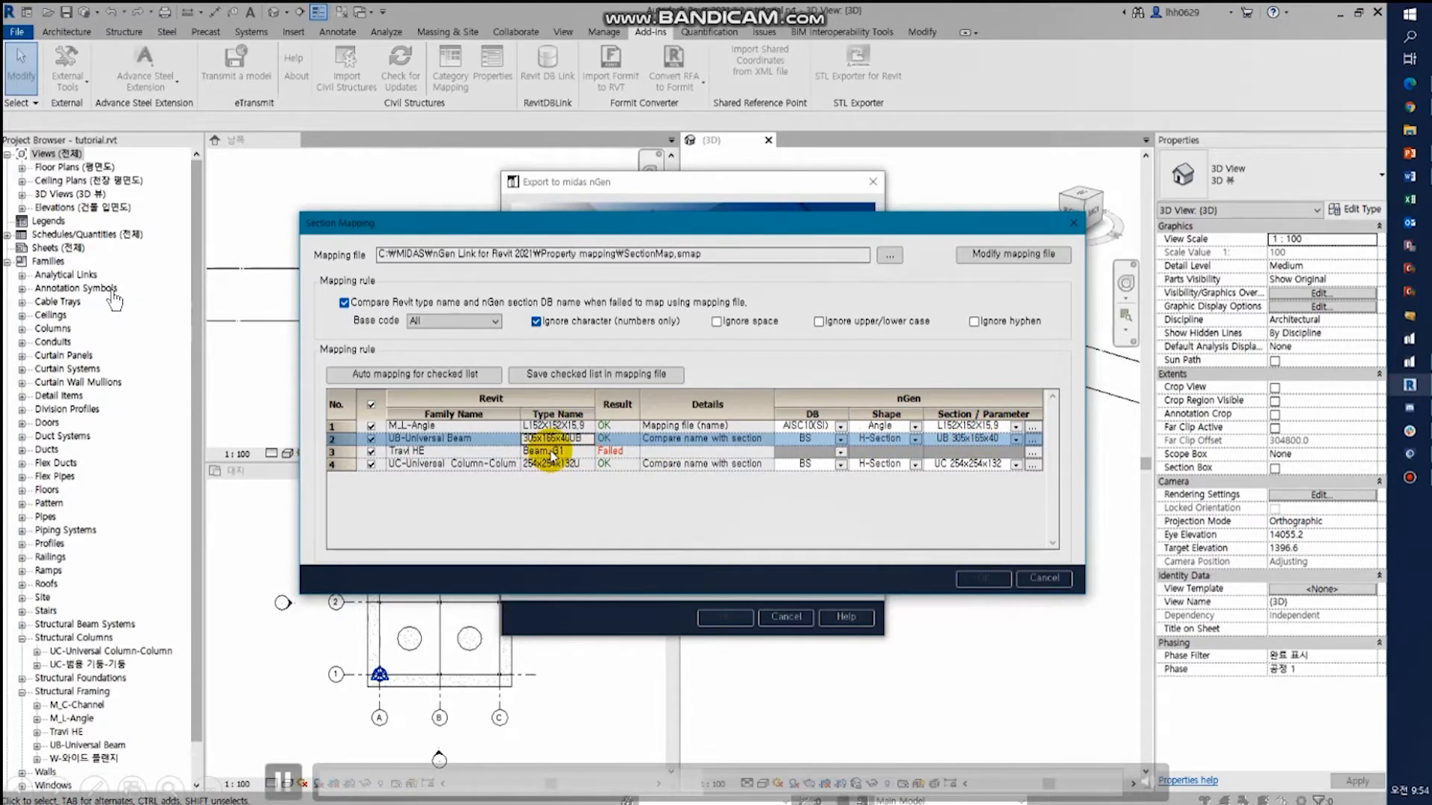
{"action": "left_click", "coordinate": [842, 455]}
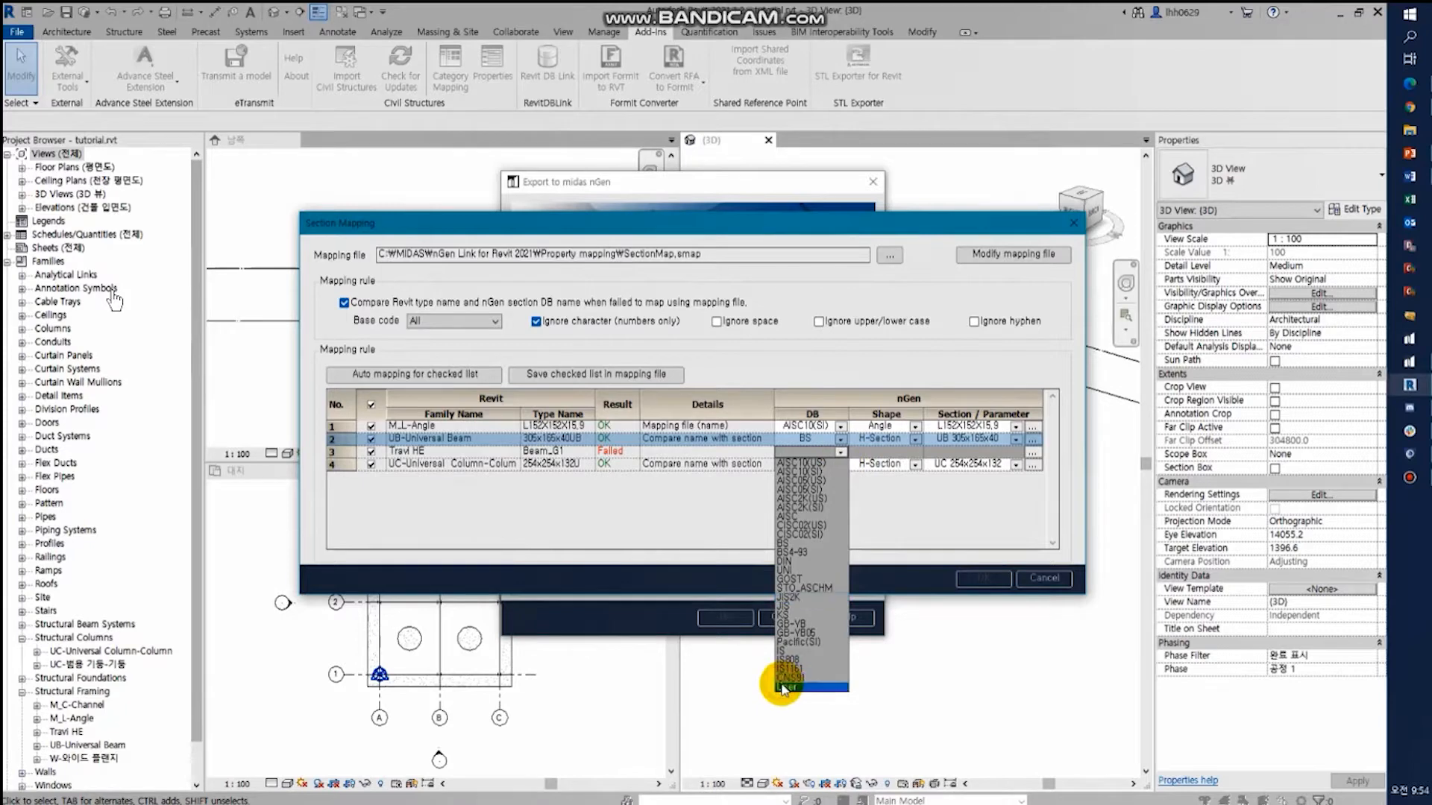
{"action": "left_click", "coordinate": [783, 687]}
{"action": "left_click", "coordinate": [1032, 452]}
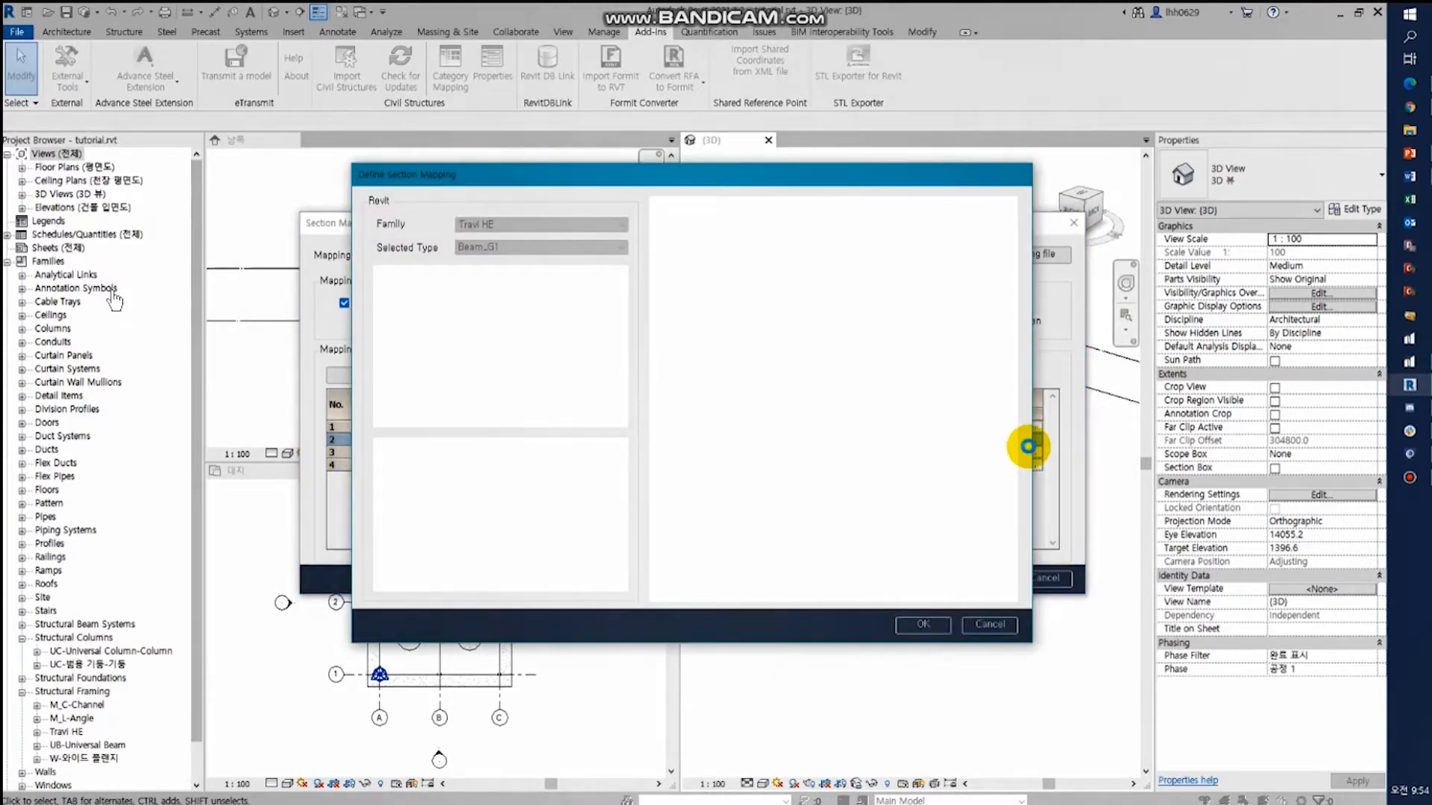
{"action": "left_click", "coordinate": [857, 223]}
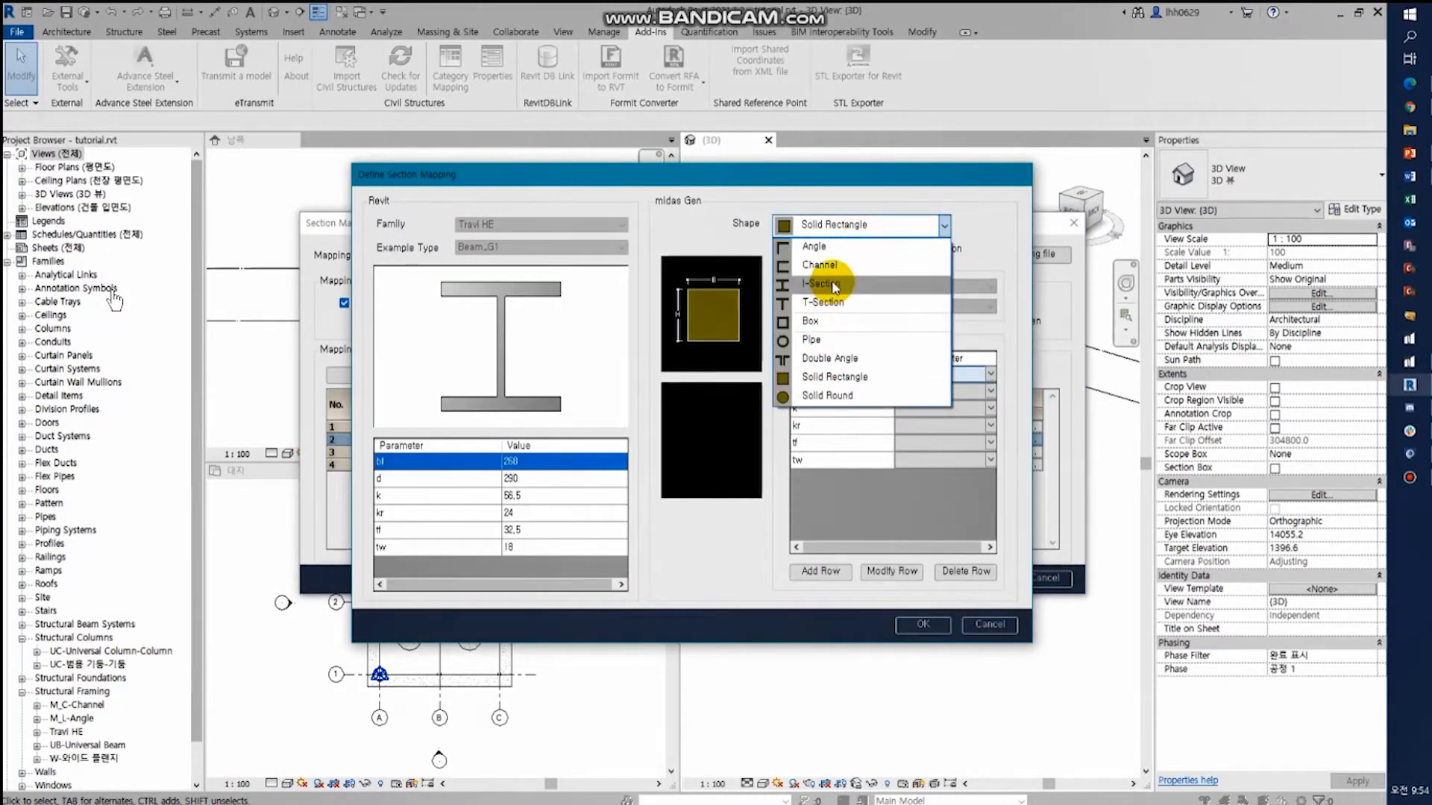
{"action": "left_click", "coordinate": [828, 284]}
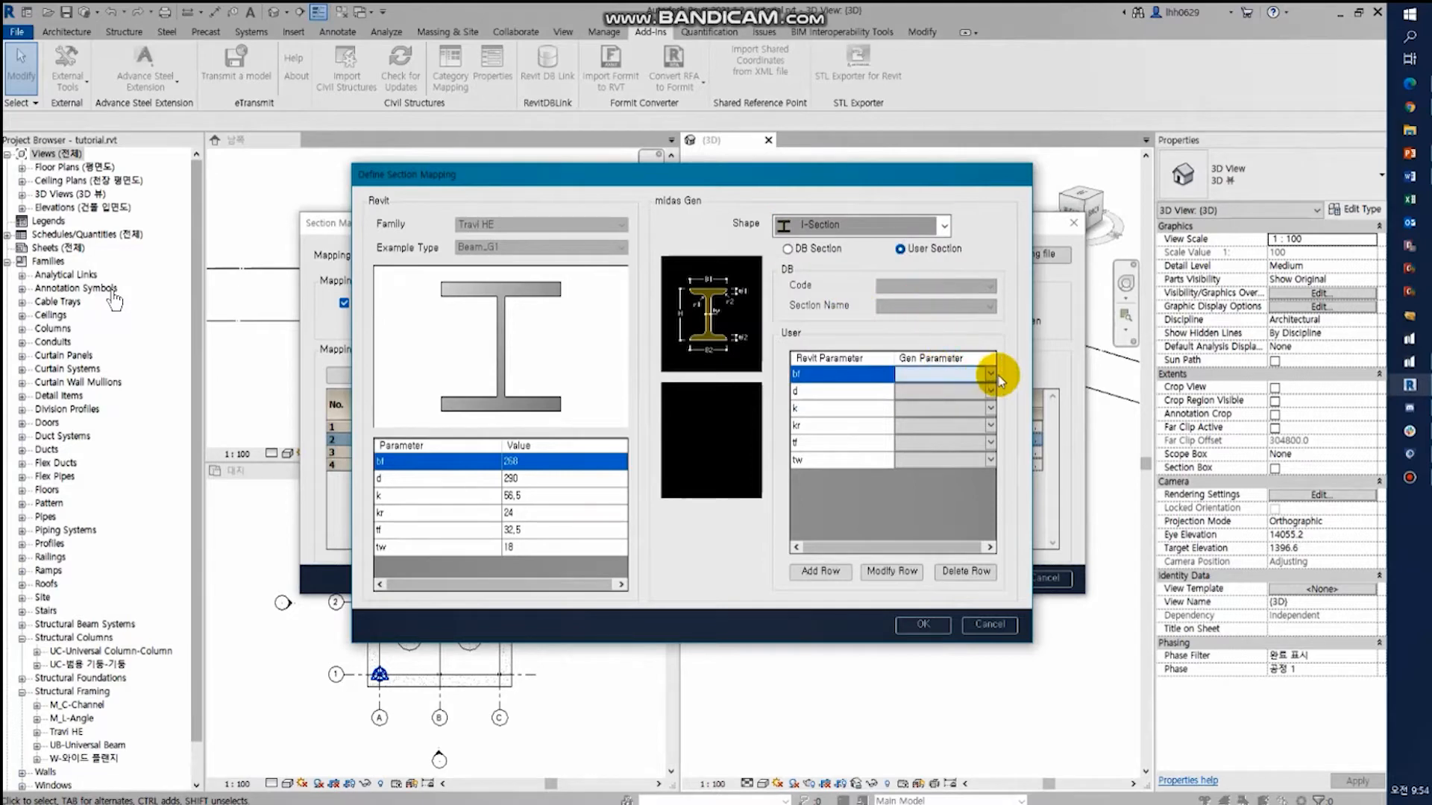
- Try mapping the beam to a DB section with code UNI and section name HEA200
{"action": "left_click", "coordinate": [787, 248]}
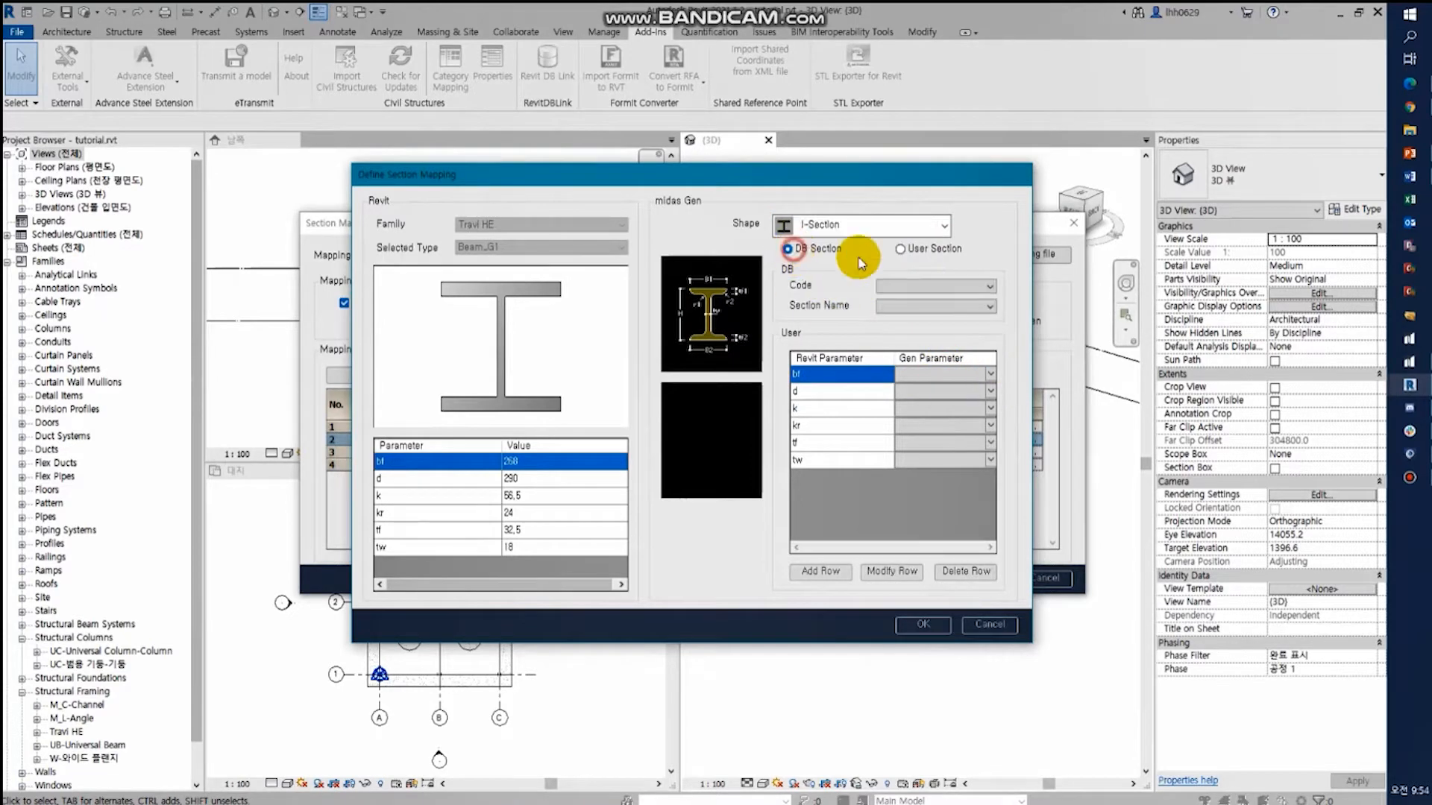
{"action": "left_click", "coordinate": [990, 285]}
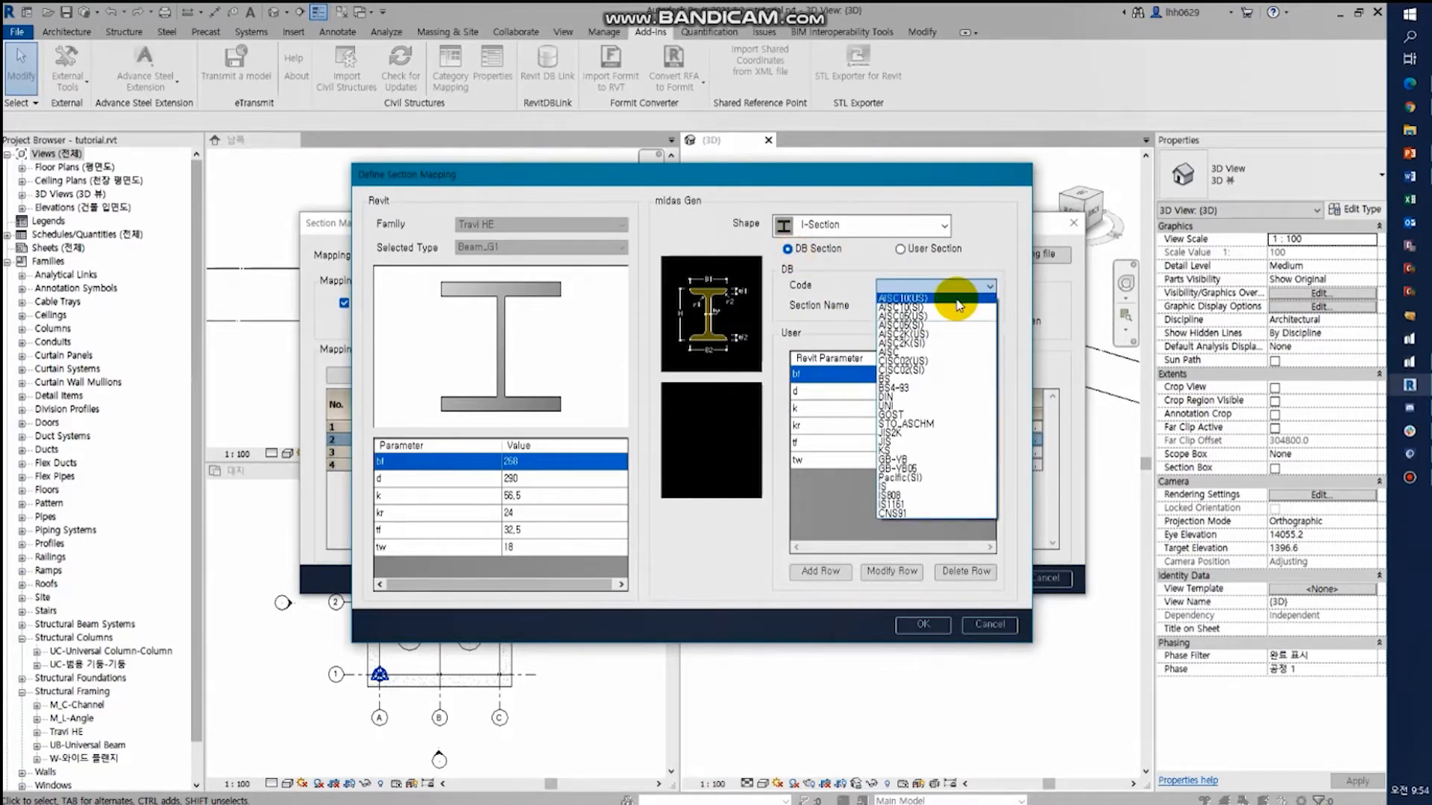
{"action": "left_click", "coordinate": [925, 407]}
{"action": "left_click", "coordinate": [989, 306]}
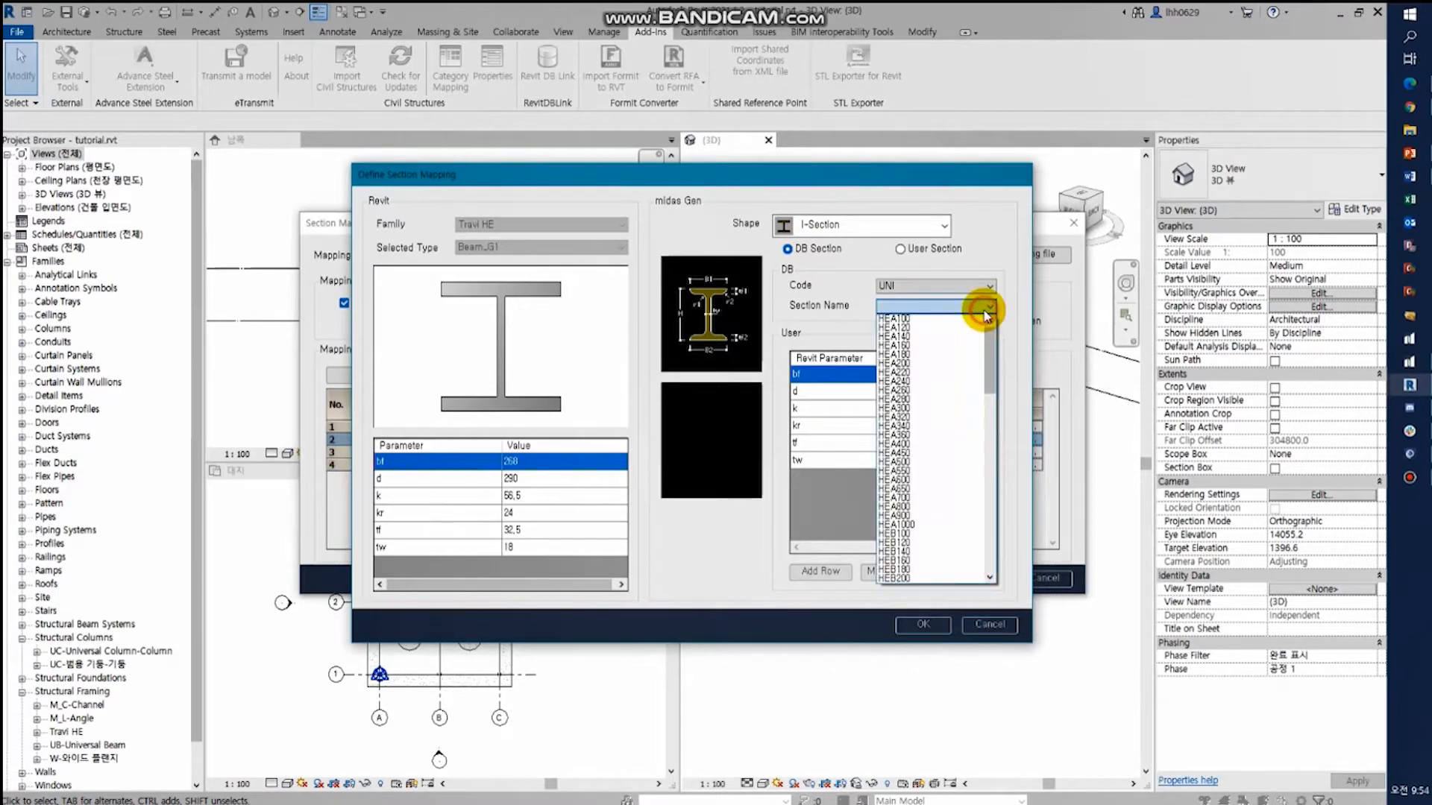
{"action": "left_click", "coordinate": [908, 371]}
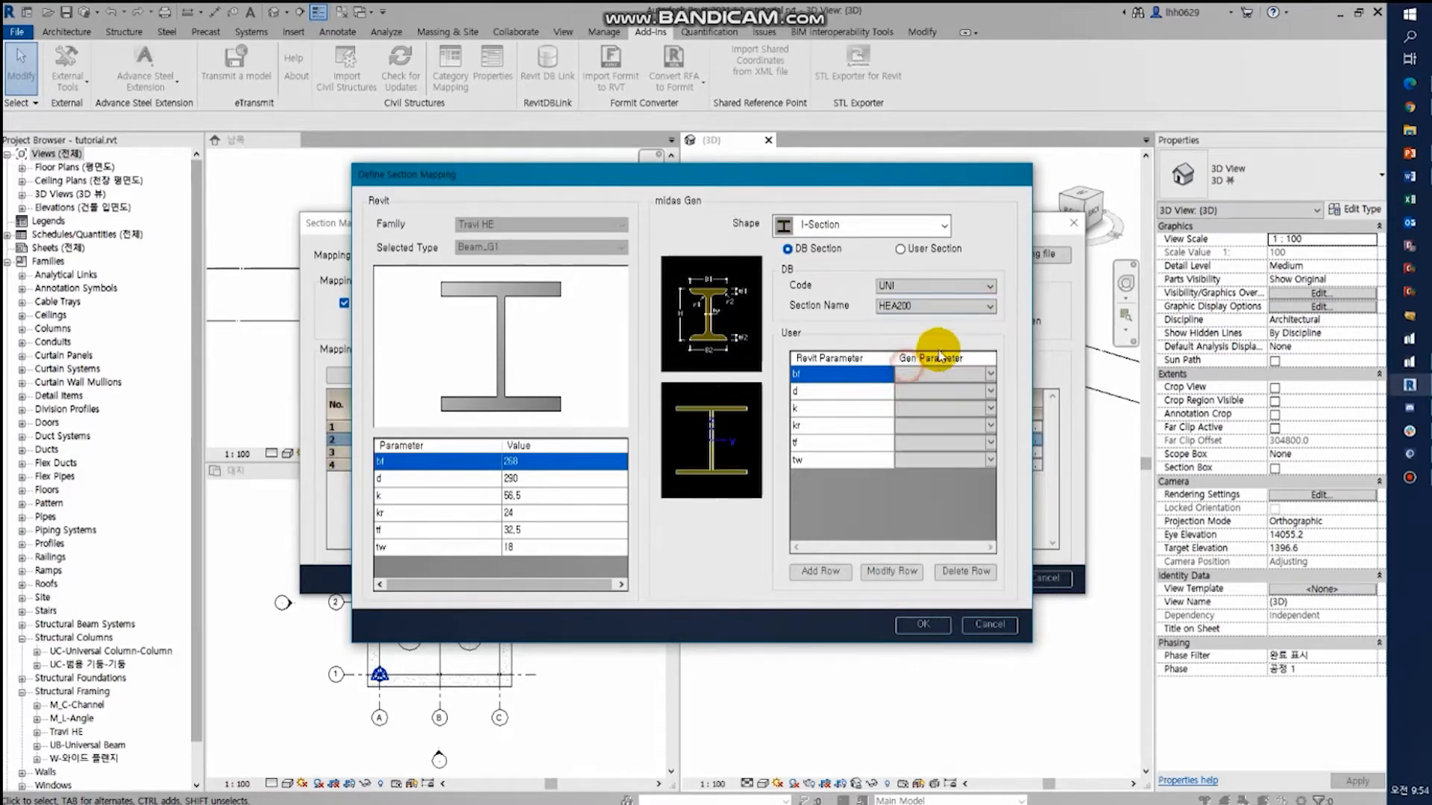
- Define the beam as a User Section, mapping bf to B1, d to H, k to r1, kr to r2, tf to tf1 and tw to tw
{"action": "left_click", "coordinate": [929, 250]}
{"action": "left_click", "coordinate": [943, 374]}
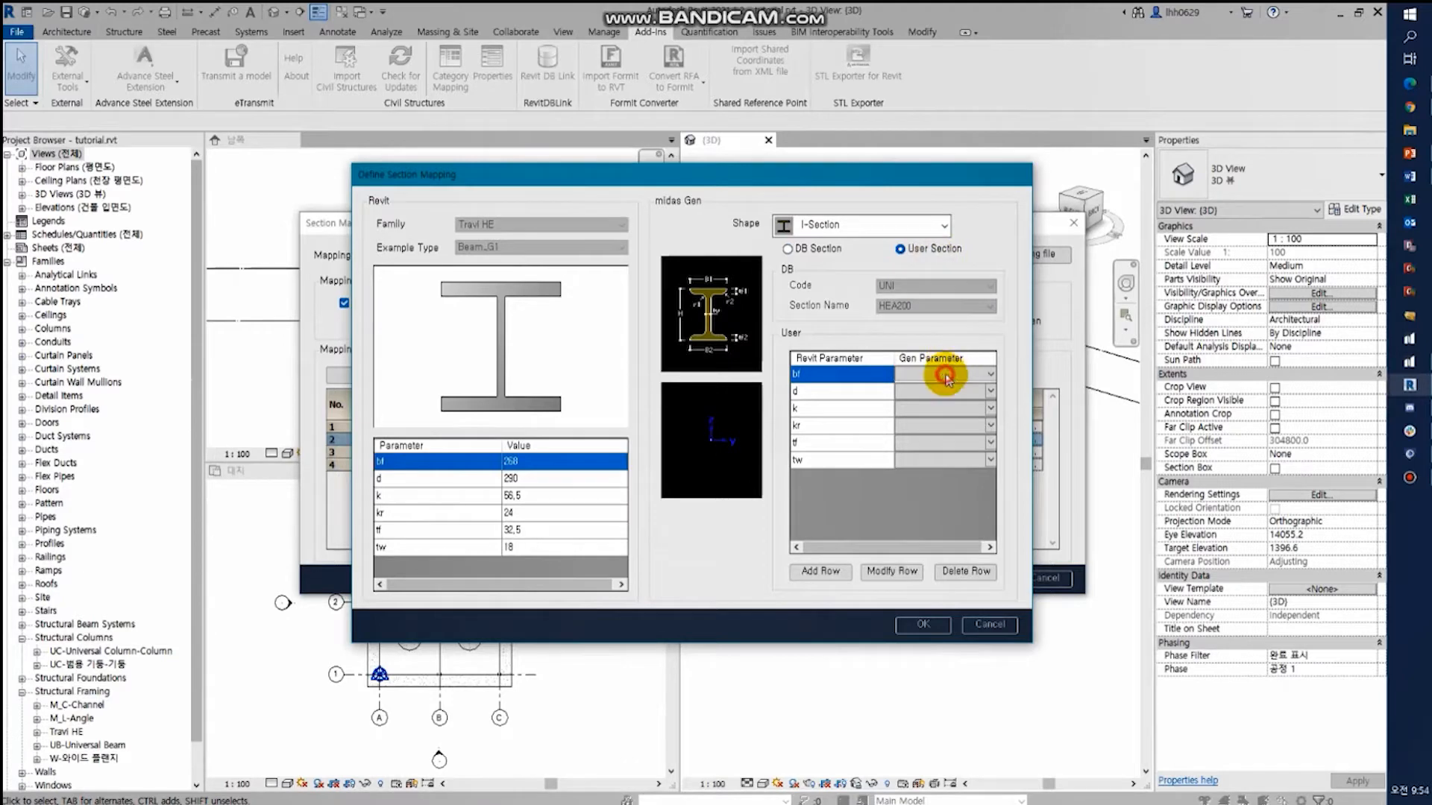
{"action": "left_click", "coordinate": [930, 403]}
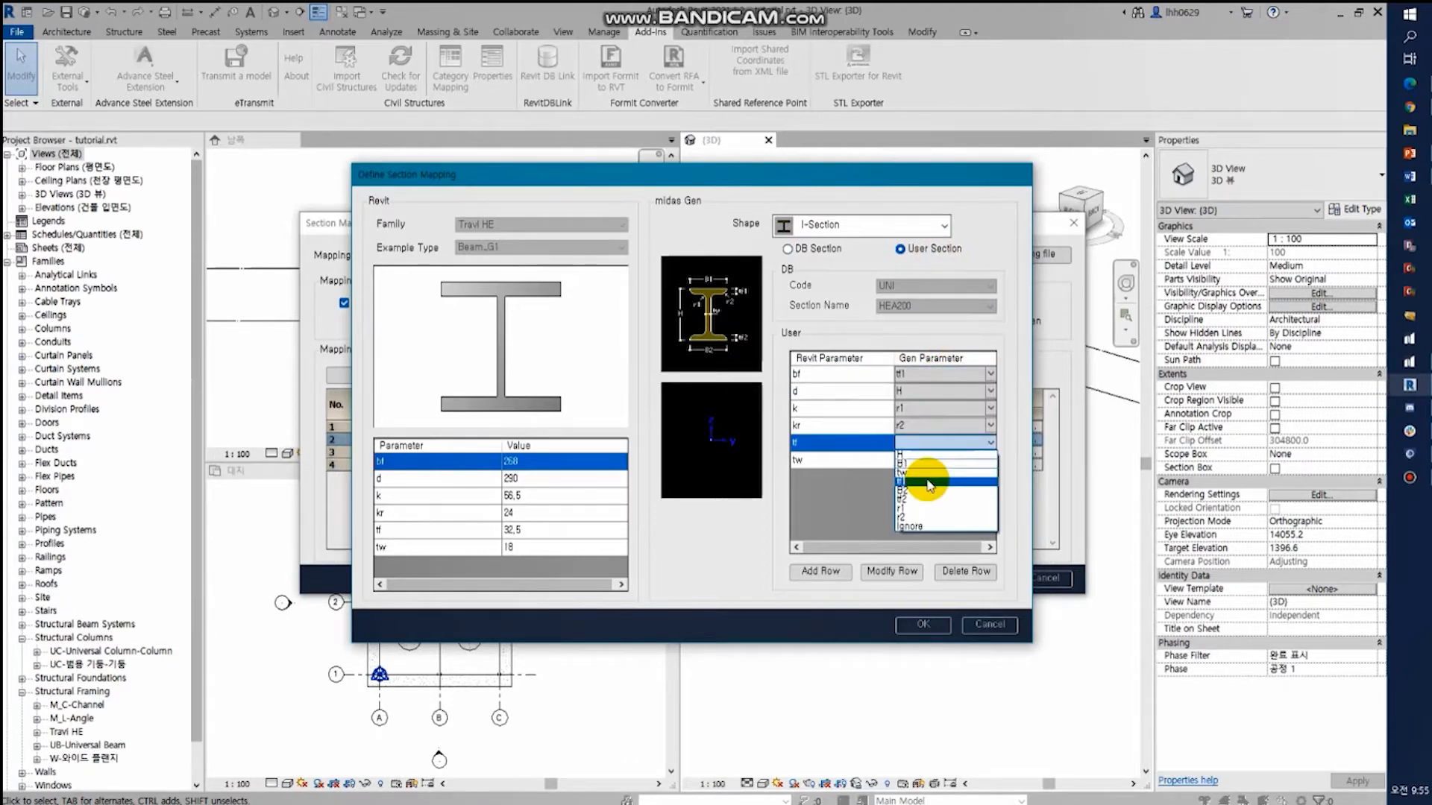
{"action": "left_click", "coordinate": [929, 482]}
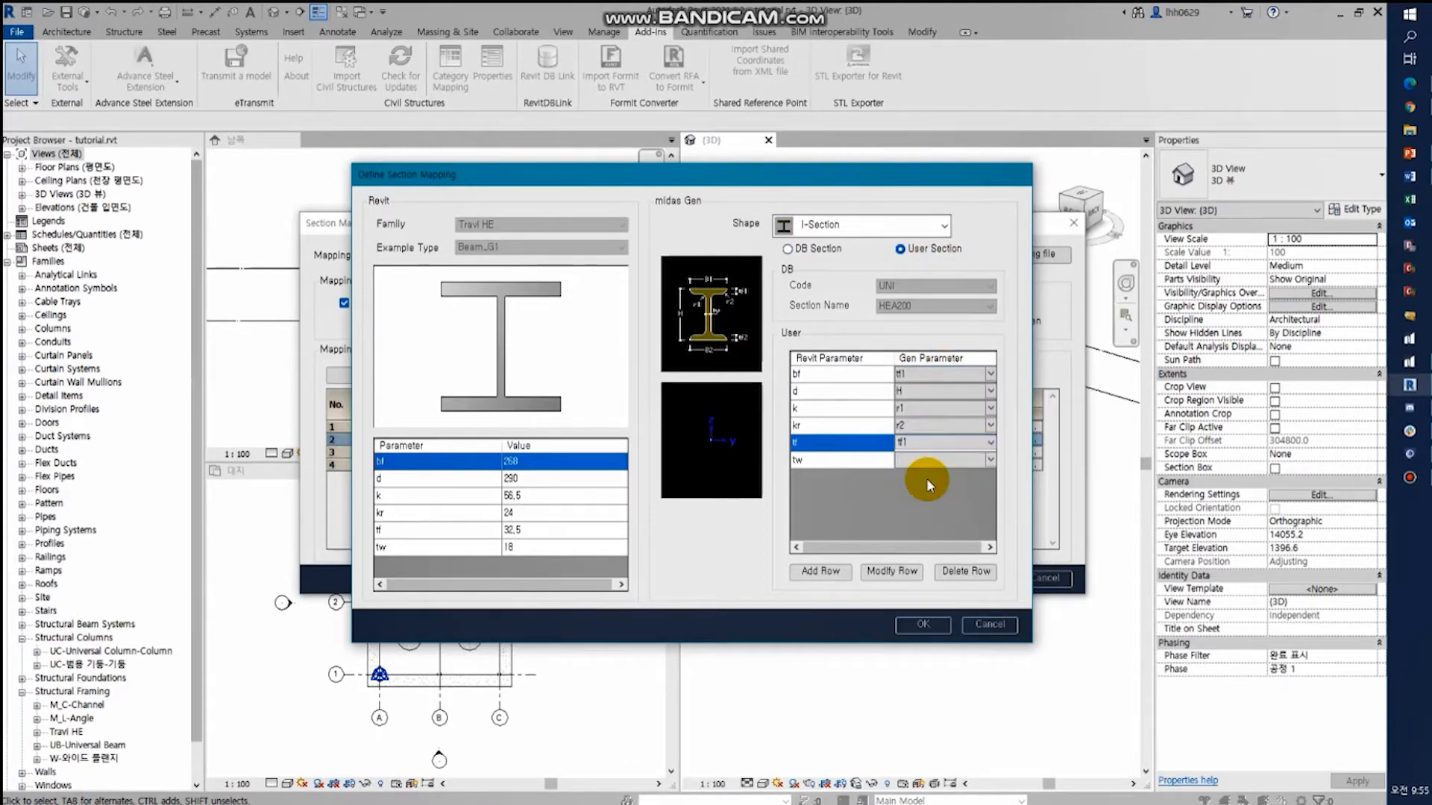
{"action": "left_click", "coordinate": [974, 463]}
{"action": "left_click", "coordinate": [988, 461]}
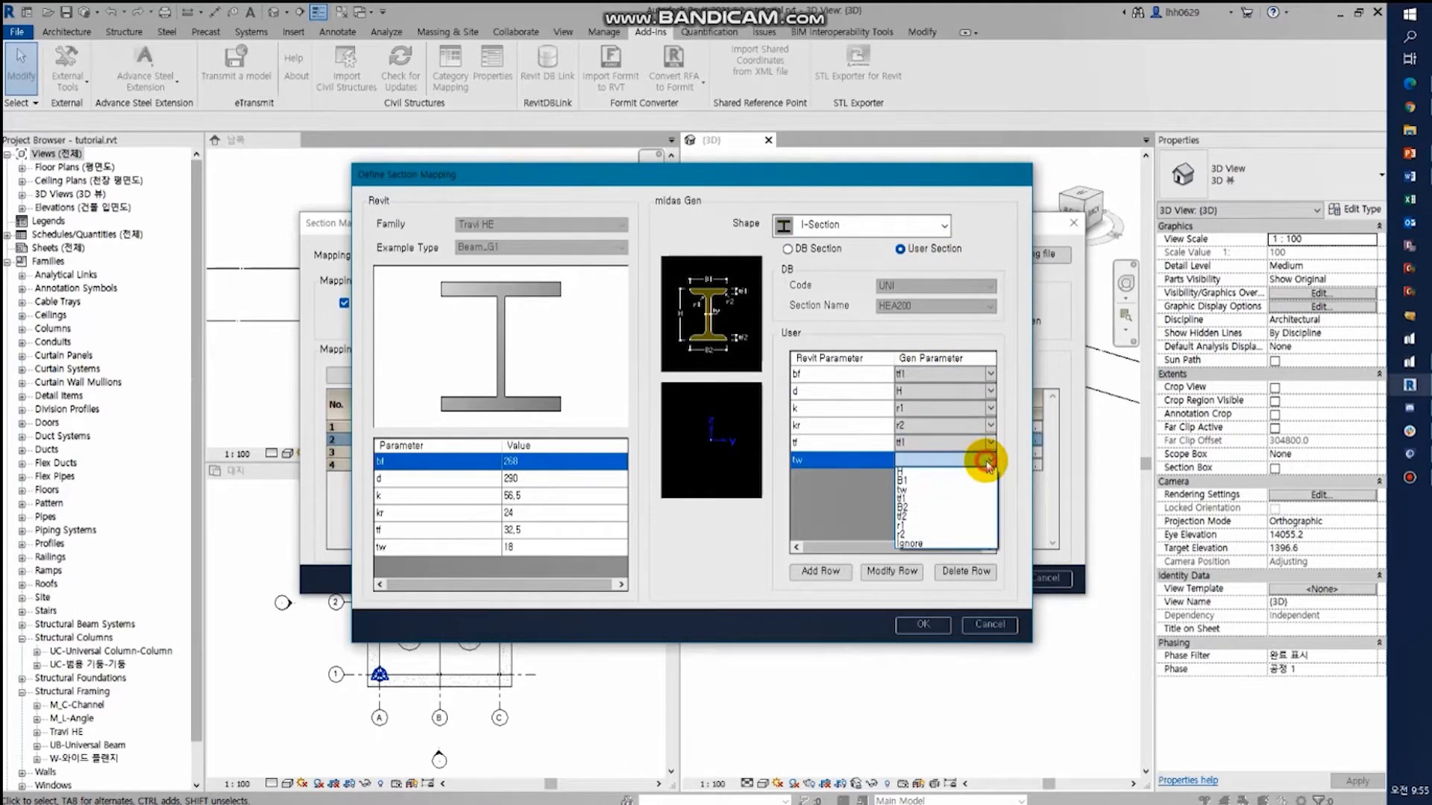
{"action": "left_click", "coordinate": [921, 490]}
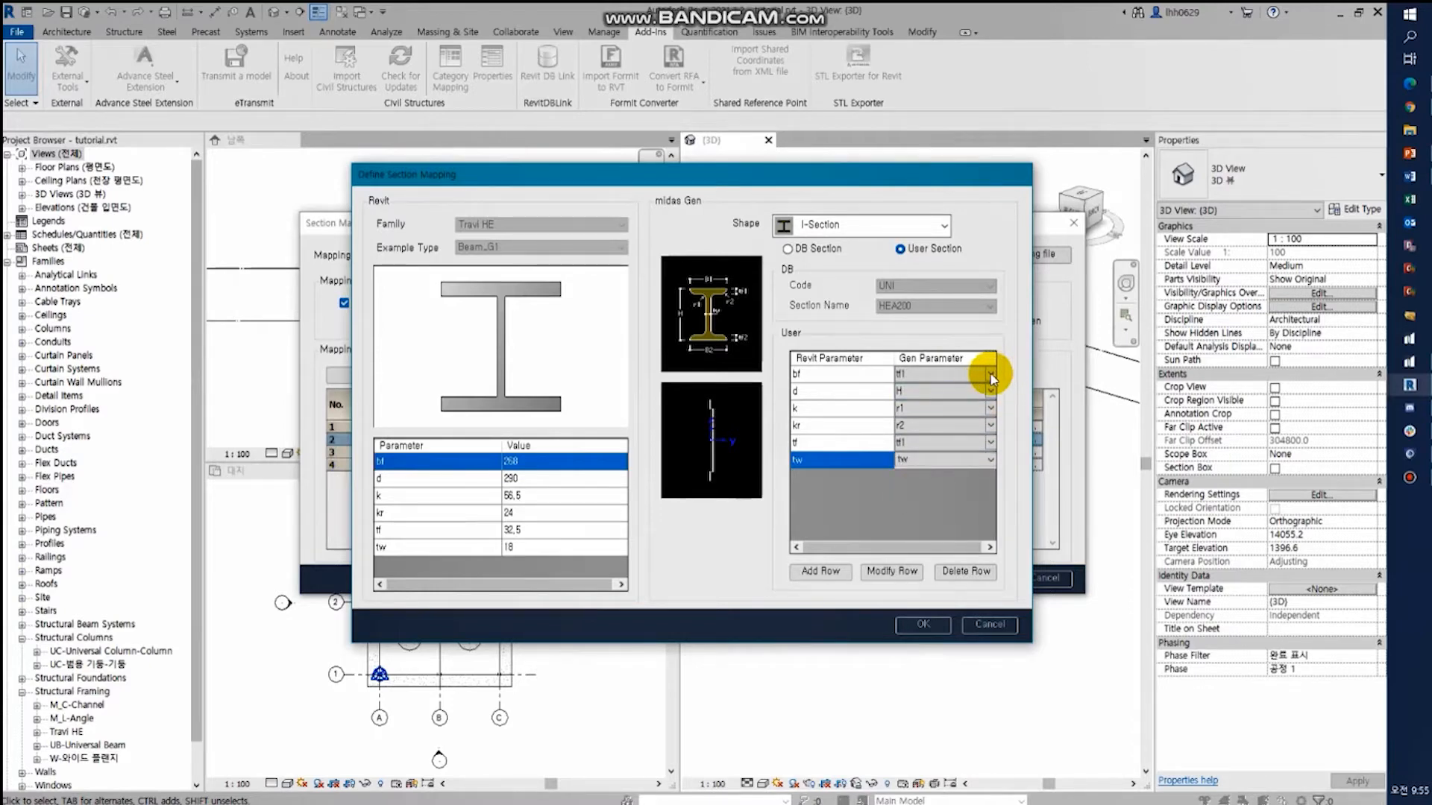
{"action": "left_click", "coordinate": [991, 376]}
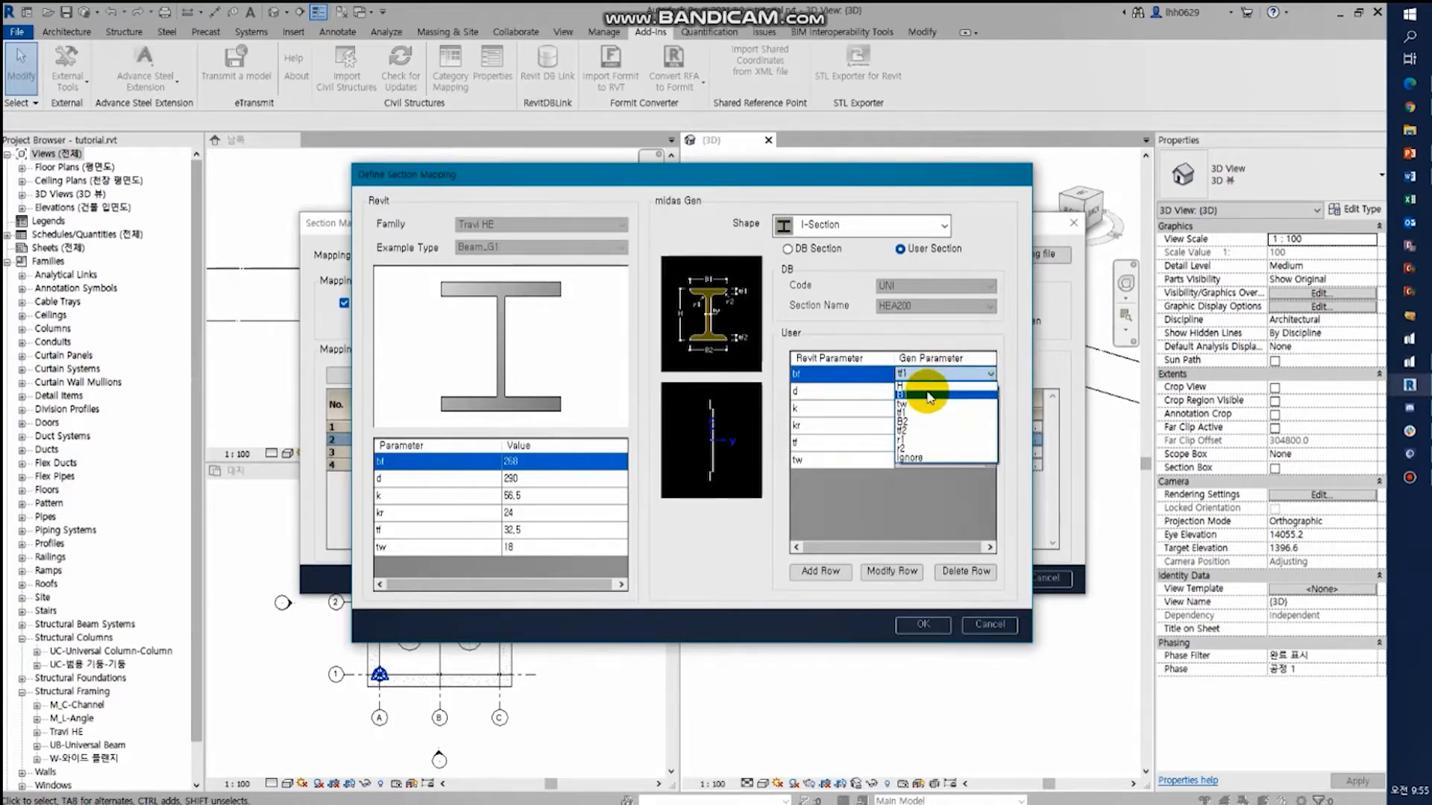
{"action": "left_click", "coordinate": [929, 395]}
{"action": "left_click", "coordinate": [922, 625]}
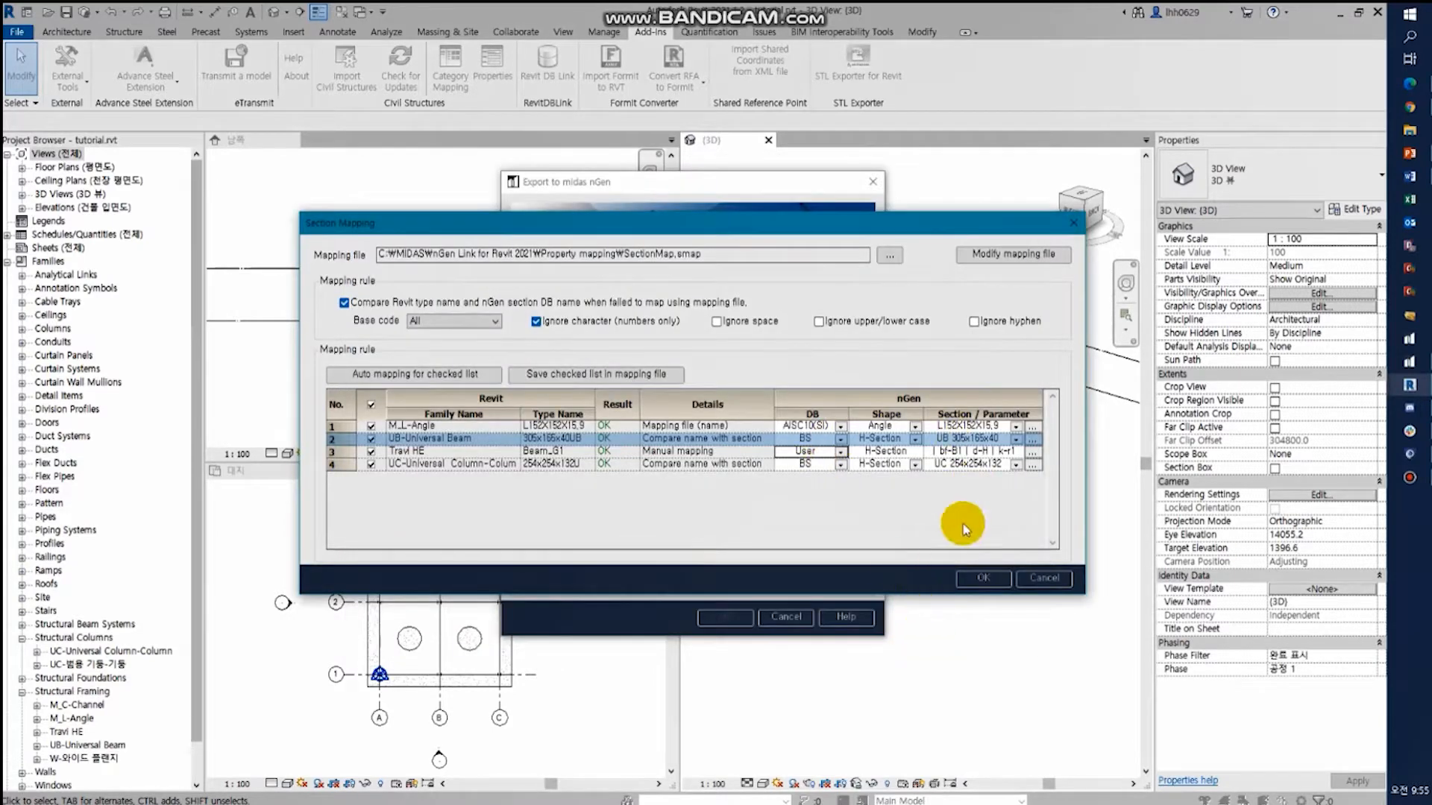
- Accept the section mapping and export the model as tutorial.json in the Downloads folder
{"action": "left_click", "coordinate": [983, 579]}
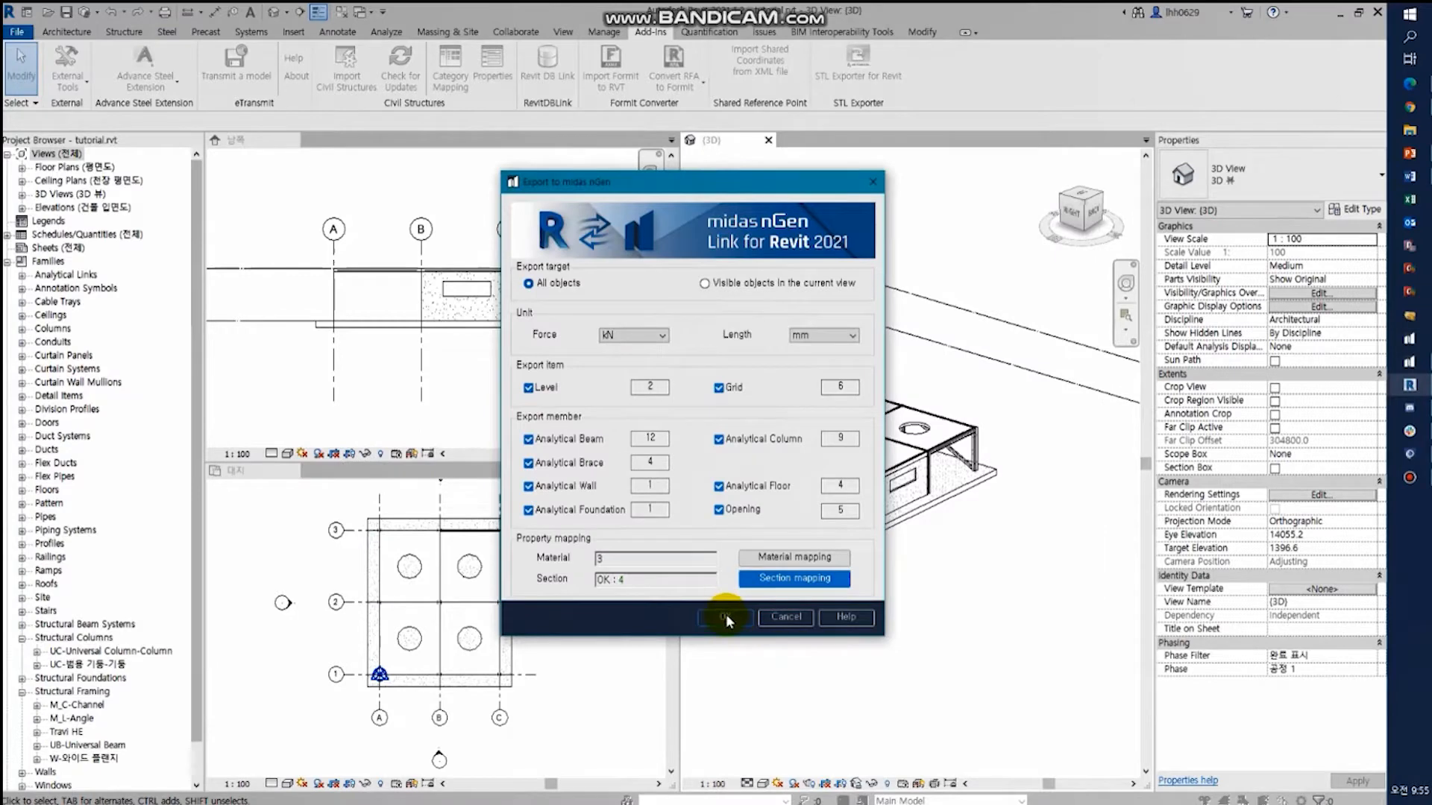
{"action": "left_click", "coordinate": [725, 617]}
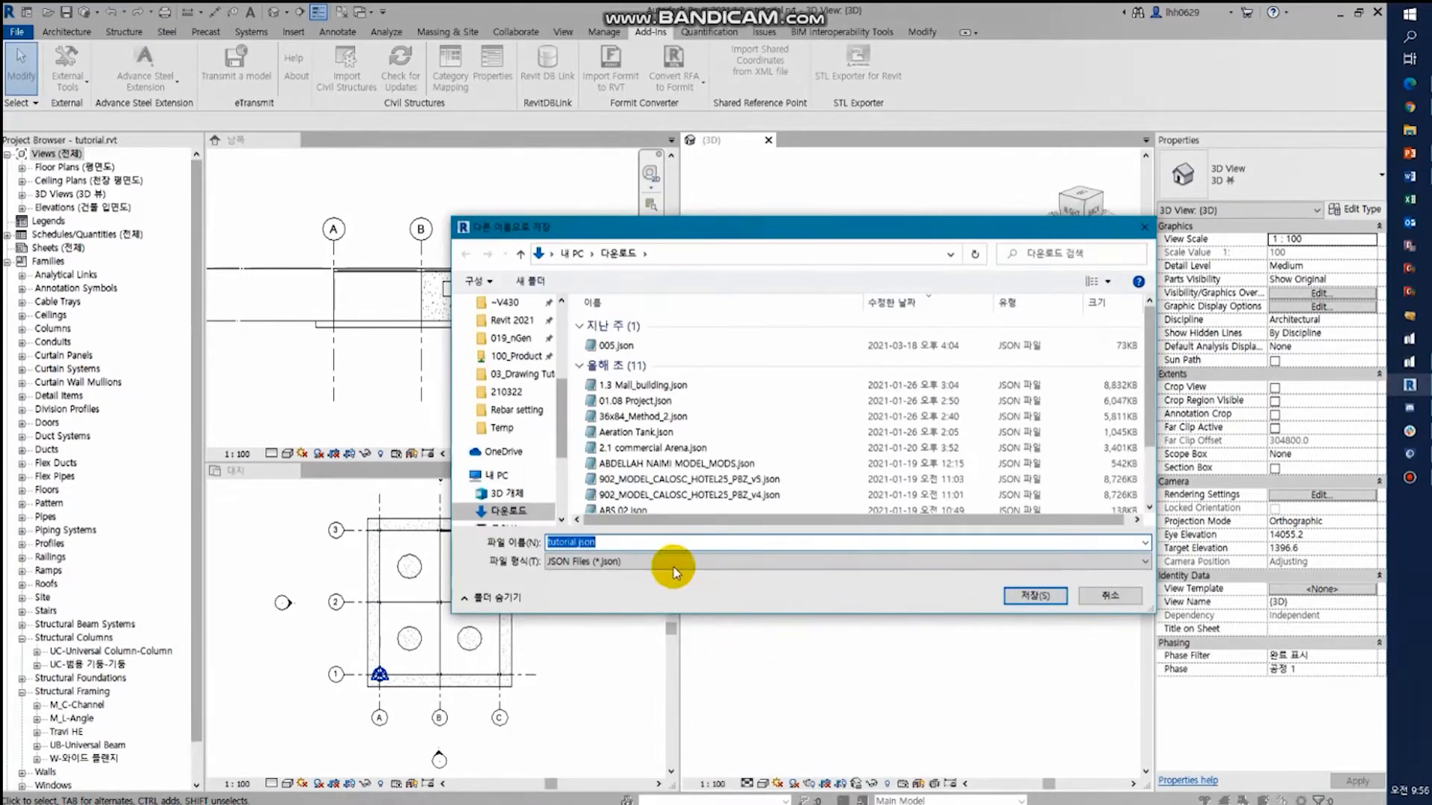
{"action": "left_click", "coordinate": [1027, 597]}
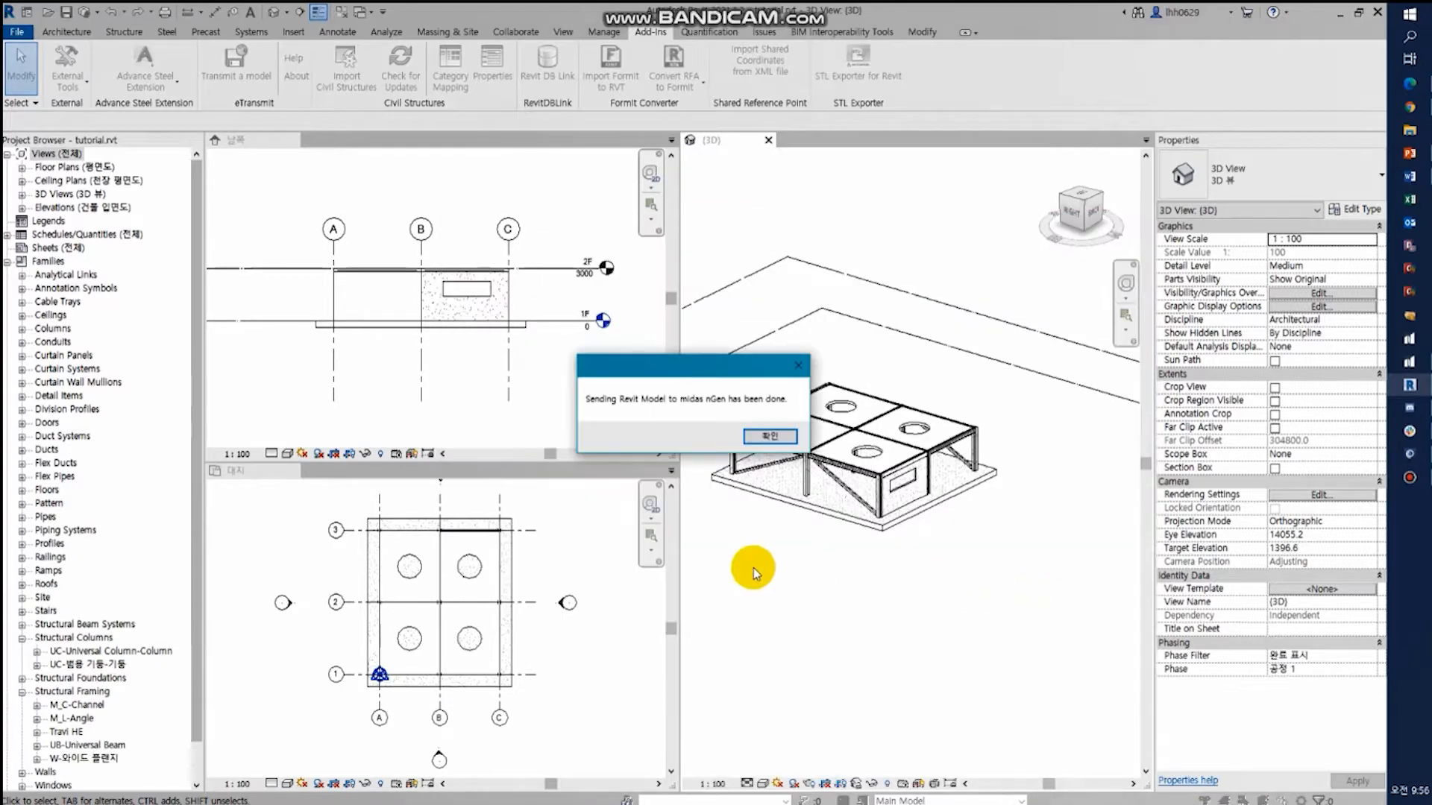
{"action": "left_click", "coordinate": [772, 438]}
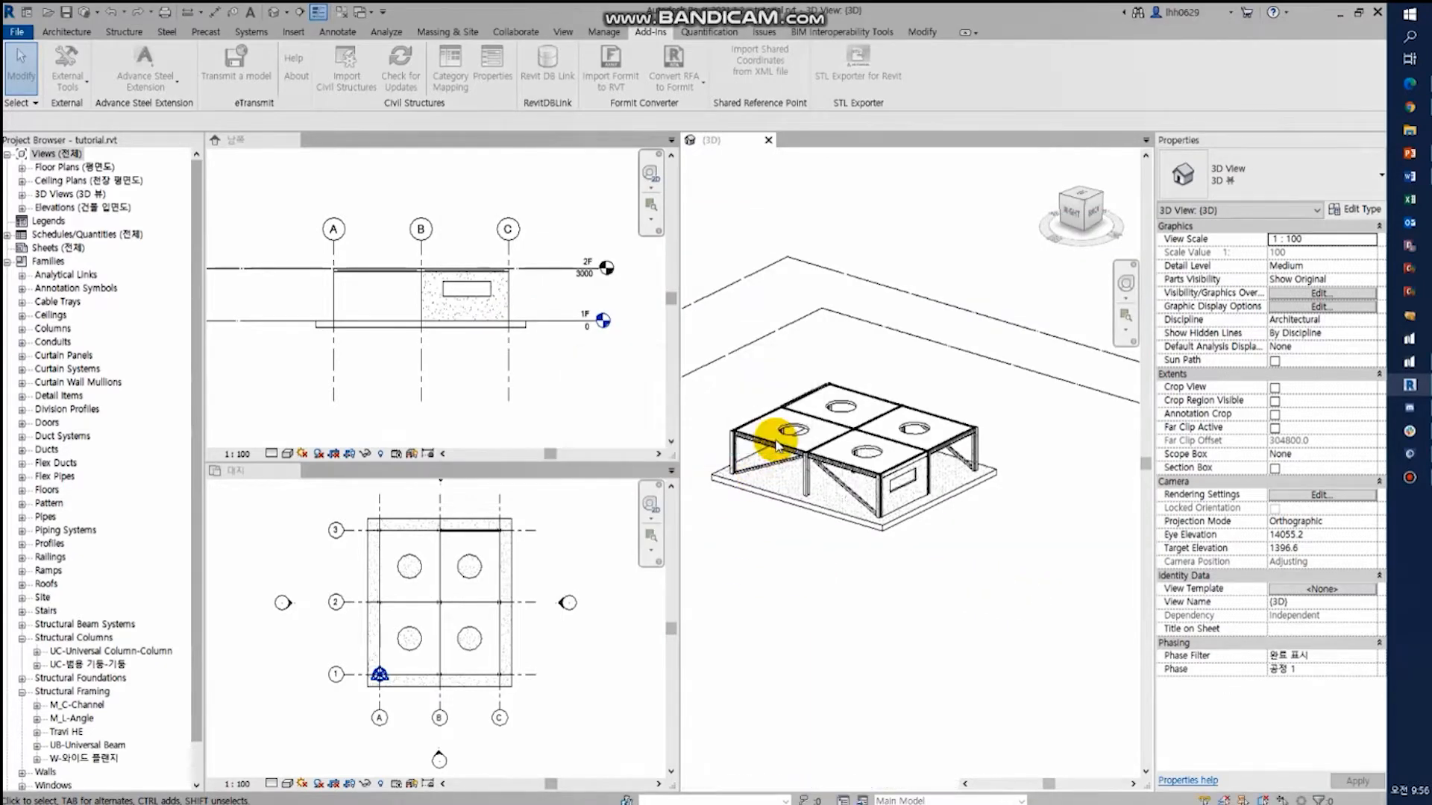
- Switch to midas nGen and import tutorial.json as an Autodesk Revit JSON file
{"action": "left_click", "coordinate": [1409, 361]}
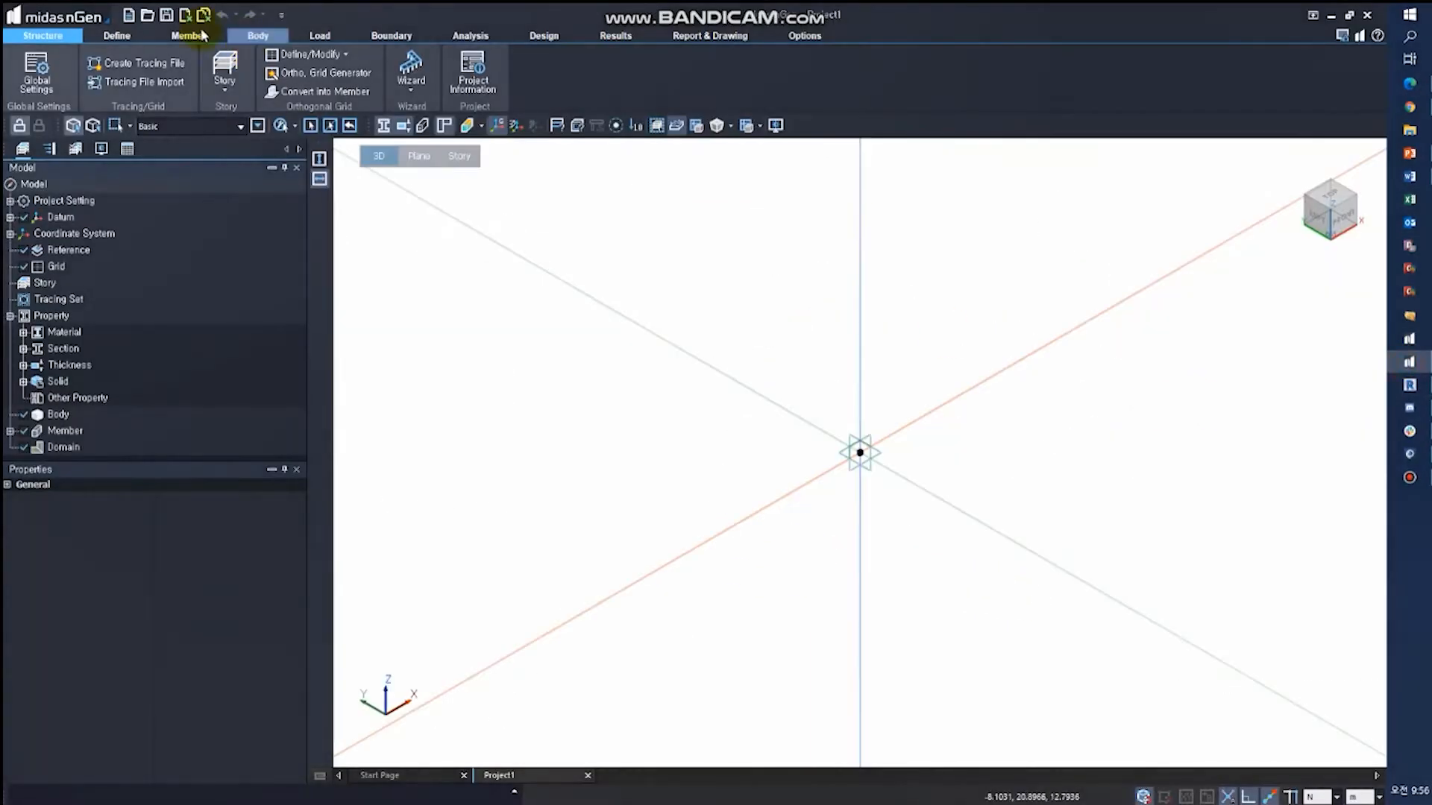
{"action": "left_click", "coordinate": [43, 14]}
{"action": "mouse_move", "coordinate": [64, 183]}
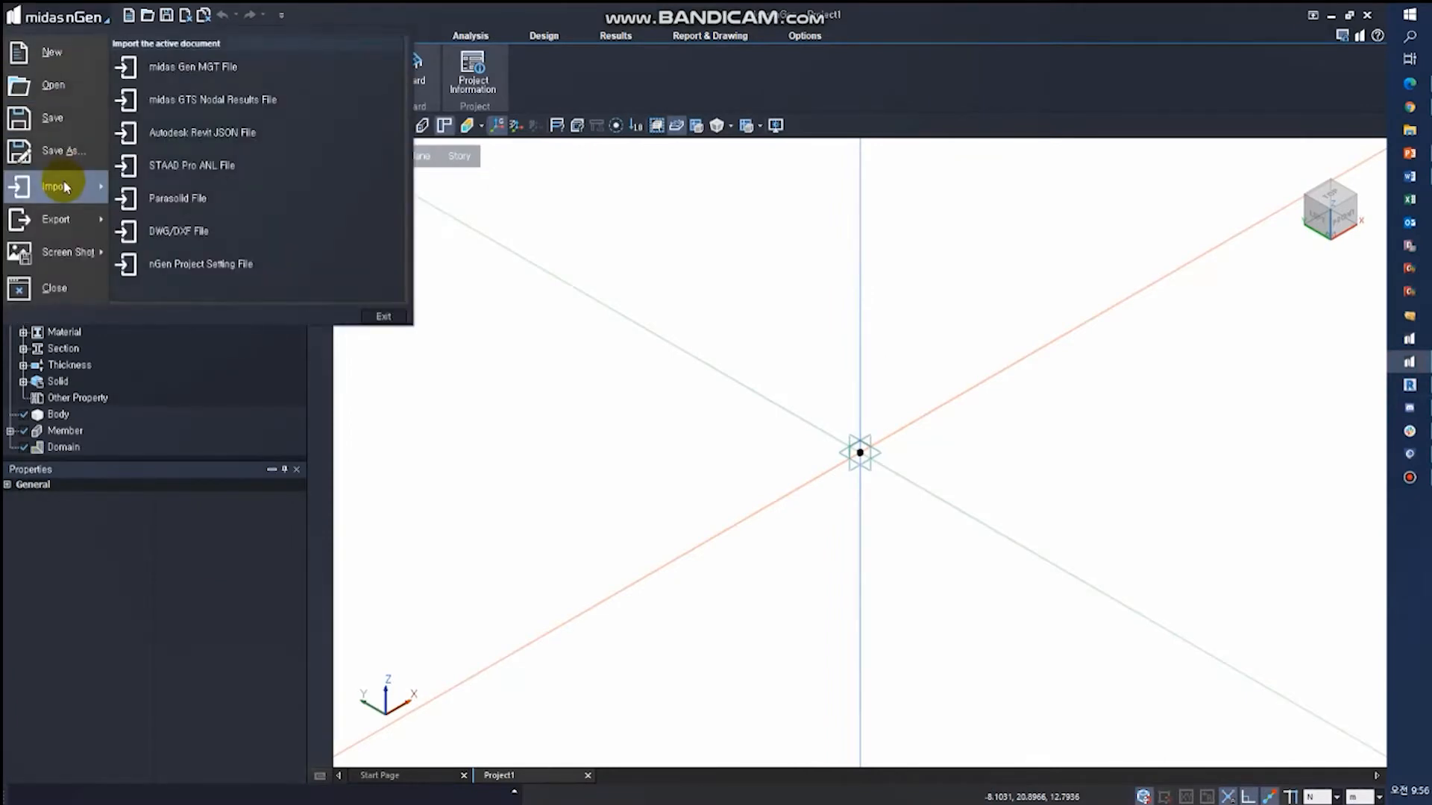
{"action": "left_click", "coordinate": [216, 134]}
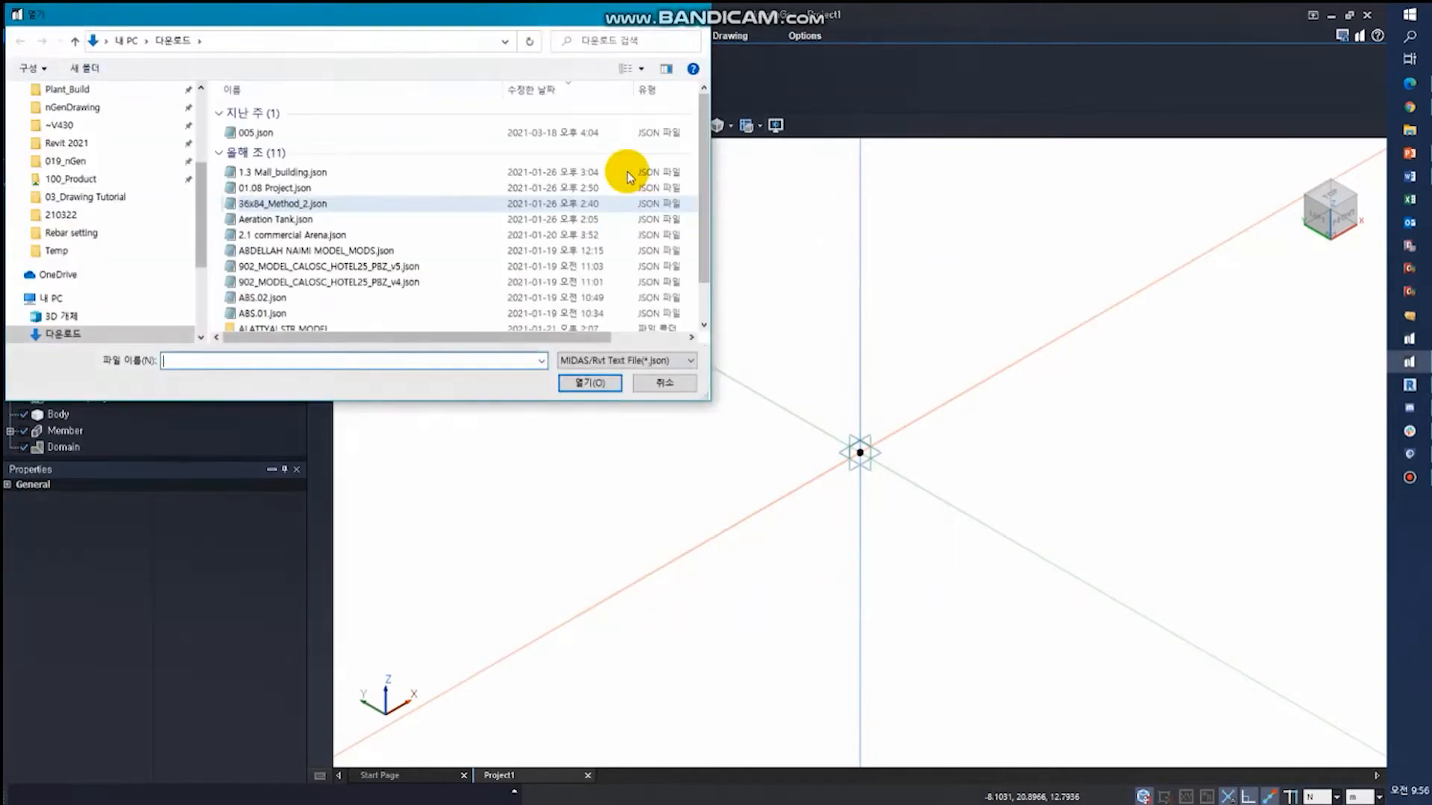
{"action": "left_click", "coordinate": [329, 132]}
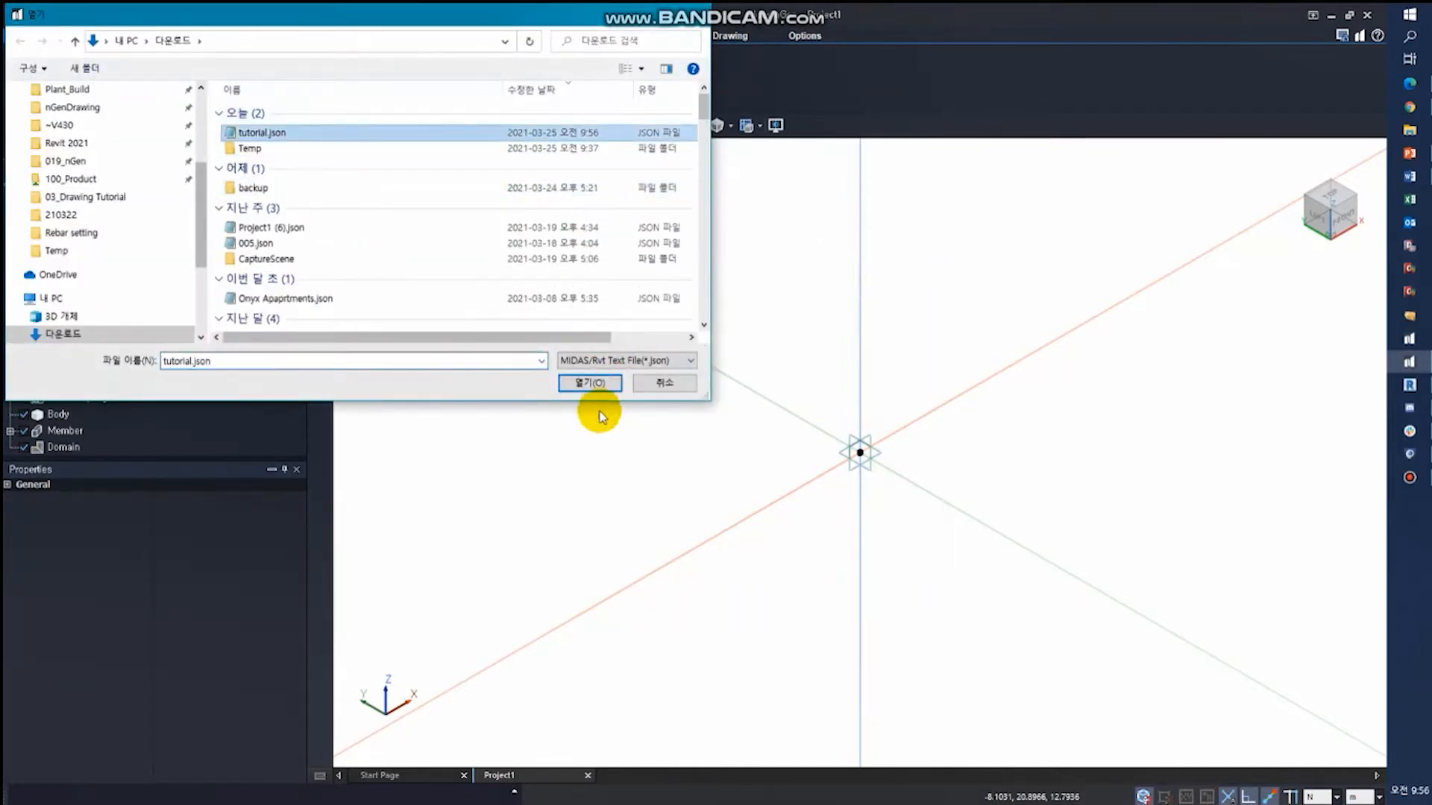
{"action": "left_click", "coordinate": [587, 384]}
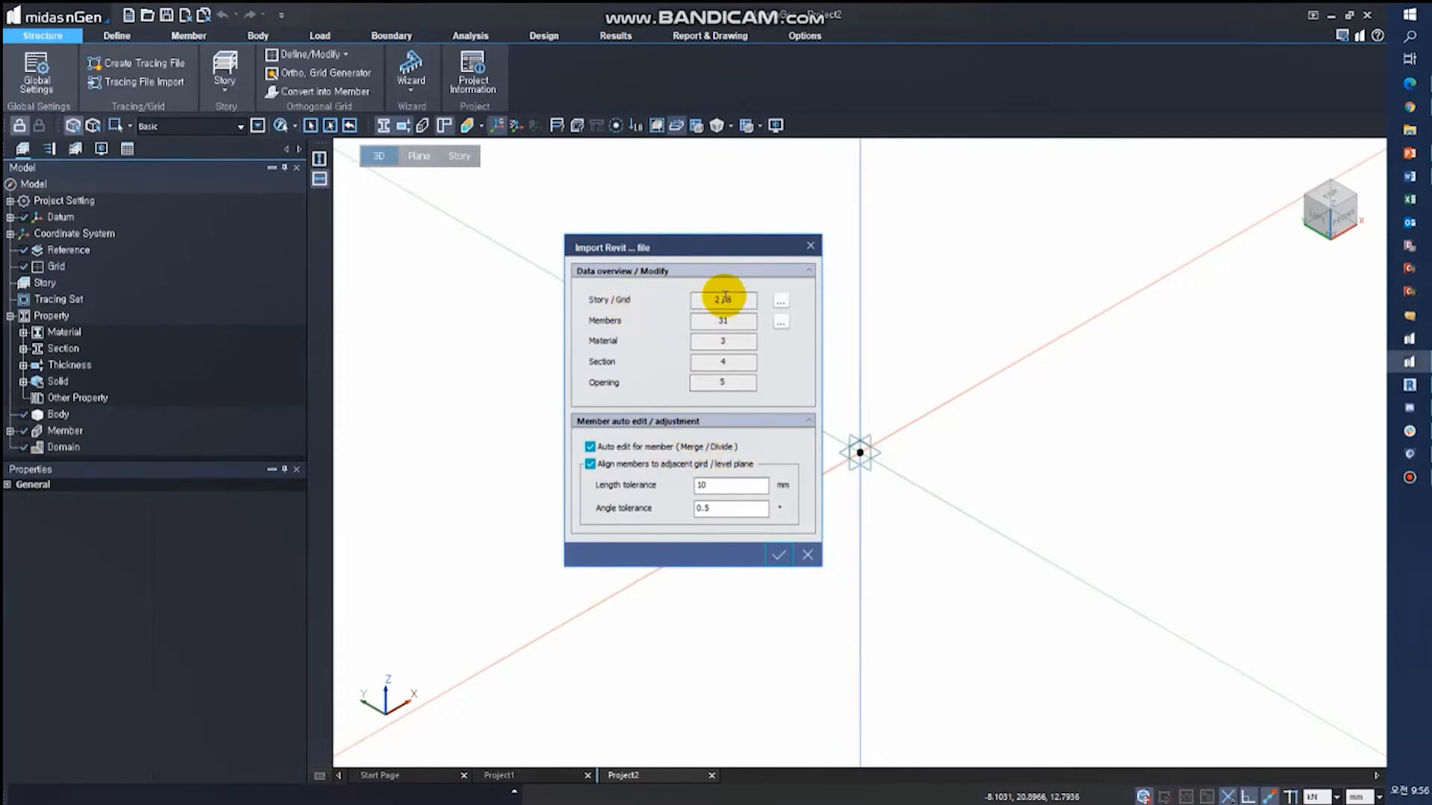
- Review the story levels and the X and Y grid settings of the Revit import and accept them
{"action": "left_click", "coordinate": [780, 301]}
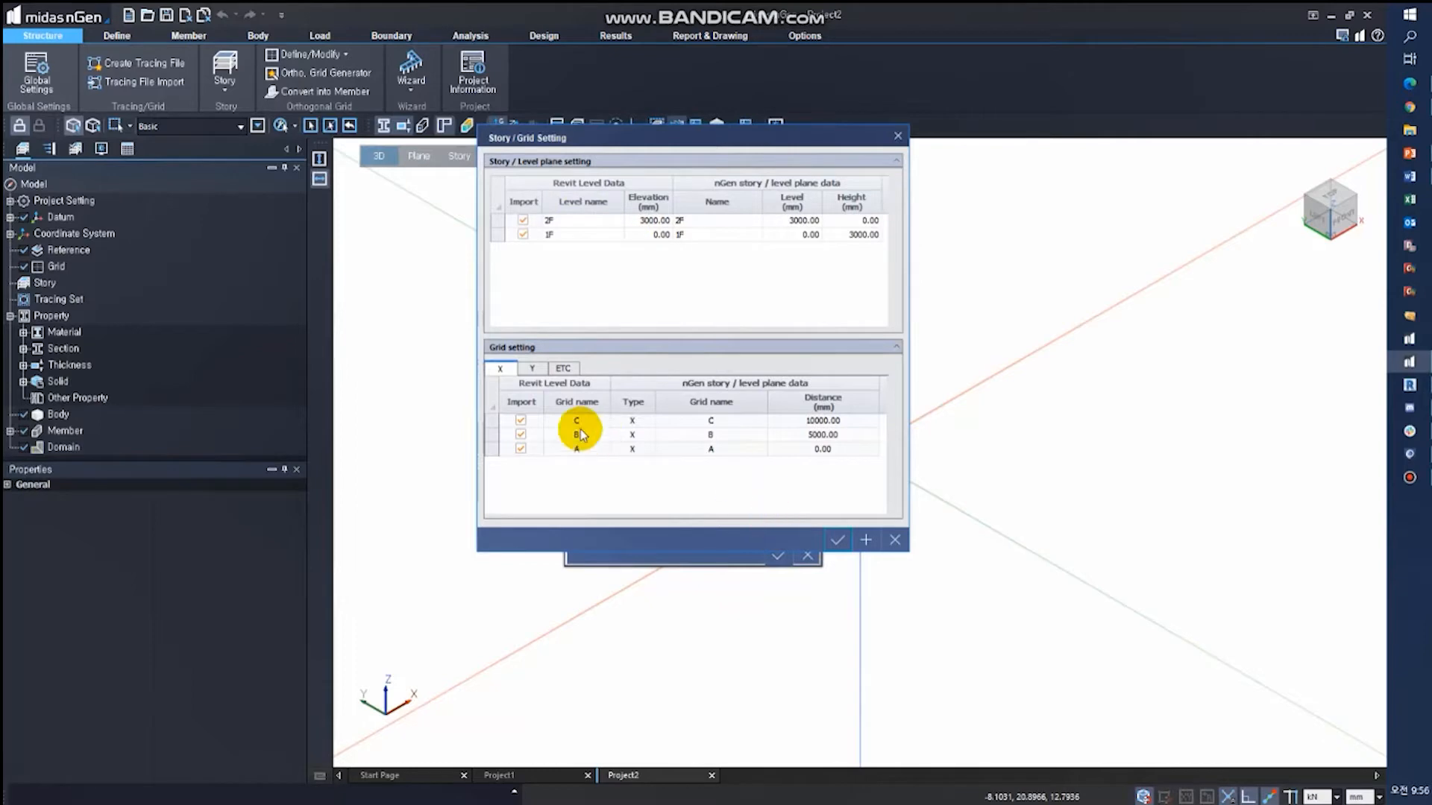
{"action": "left_click", "coordinate": [532, 371]}
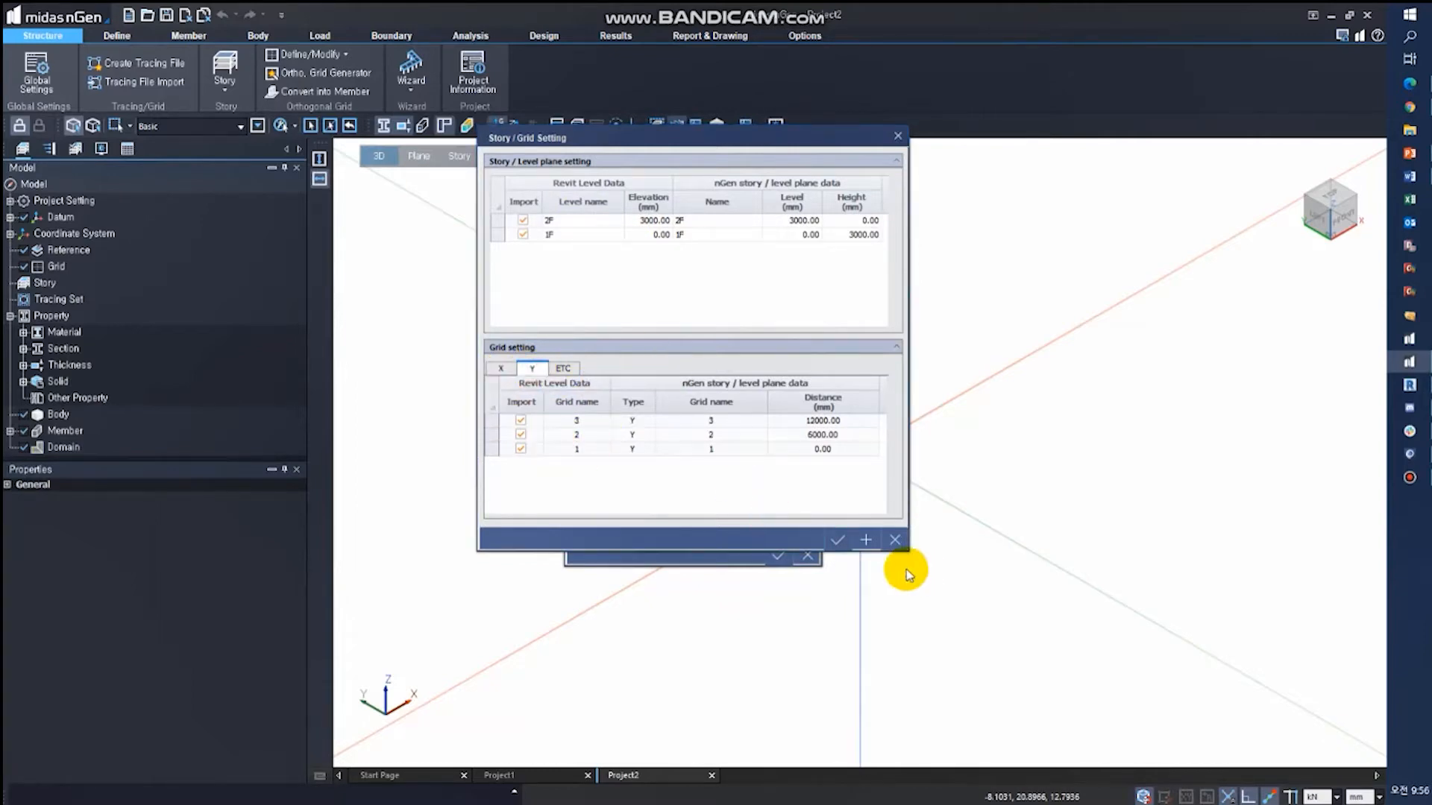
{"action": "left_click", "coordinate": [835, 540]}
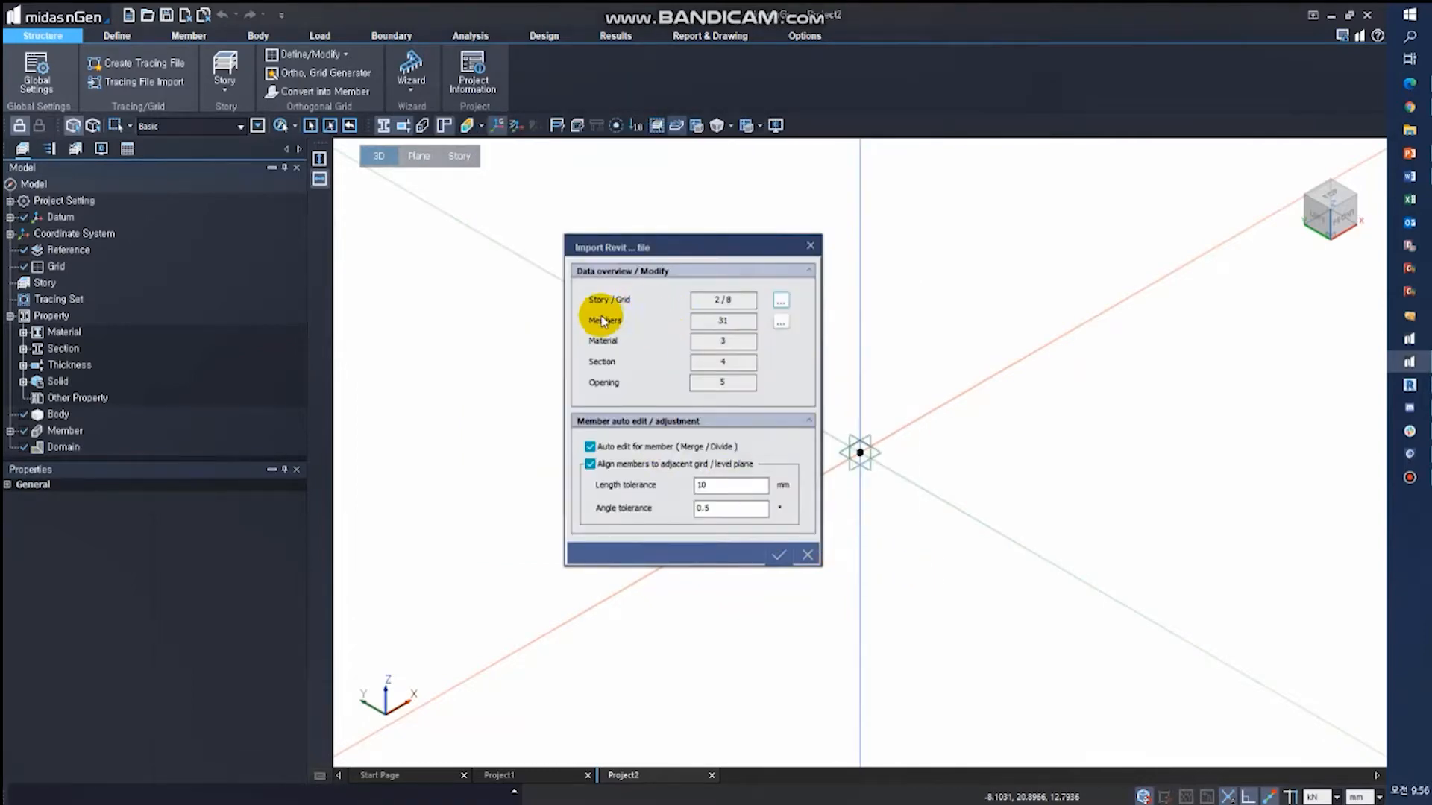
- Check the analysis type options for Analytical Floor in the member settings, accept the settings and complete the Revit file import
{"action": "left_click", "coordinate": [777, 321]}
{"action": "left_click", "coordinate": [816, 320]}
{"action": "left_click", "coordinate": [856, 321]}
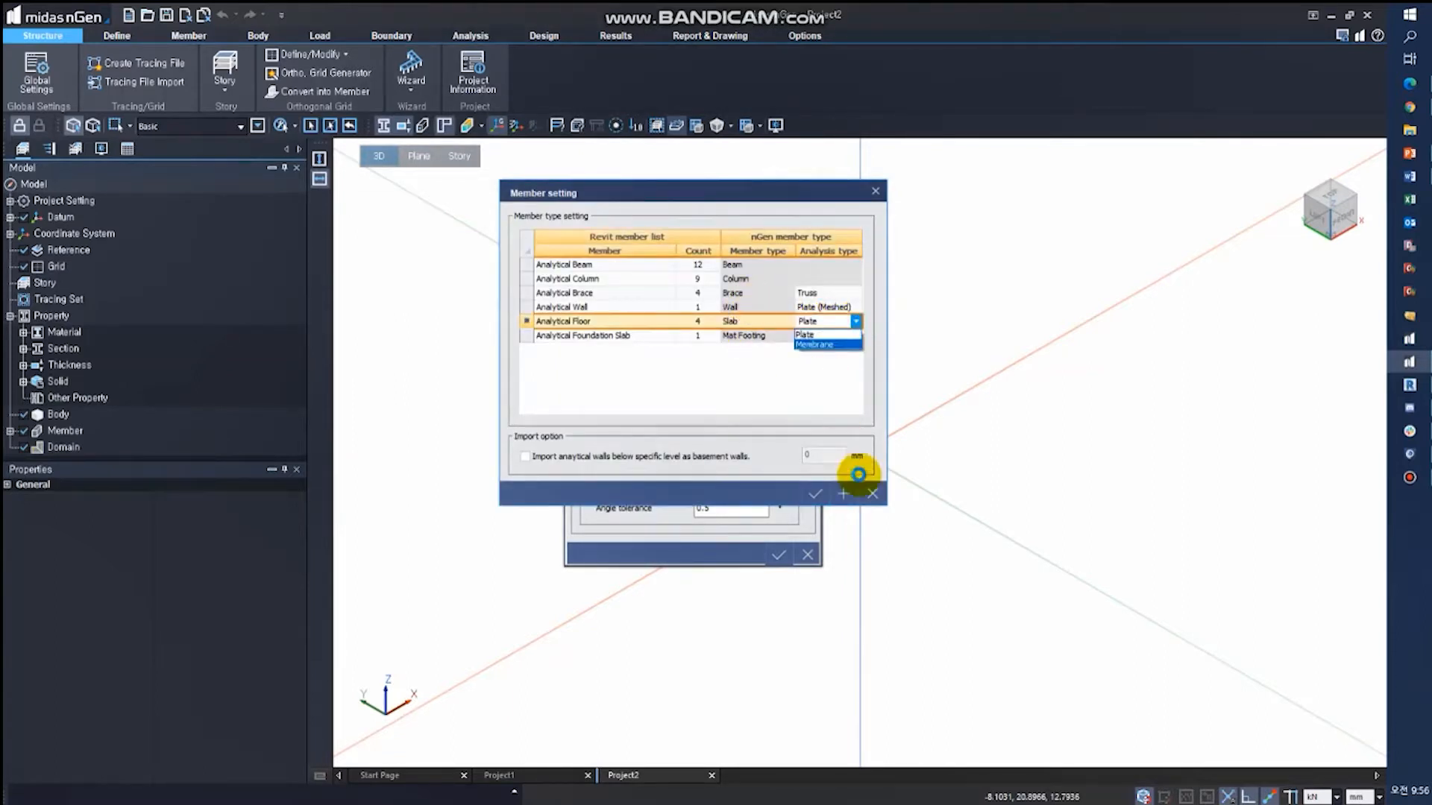
{"action": "left_click", "coordinate": [816, 493]}
{"action": "left_click", "coordinate": [816, 493]}
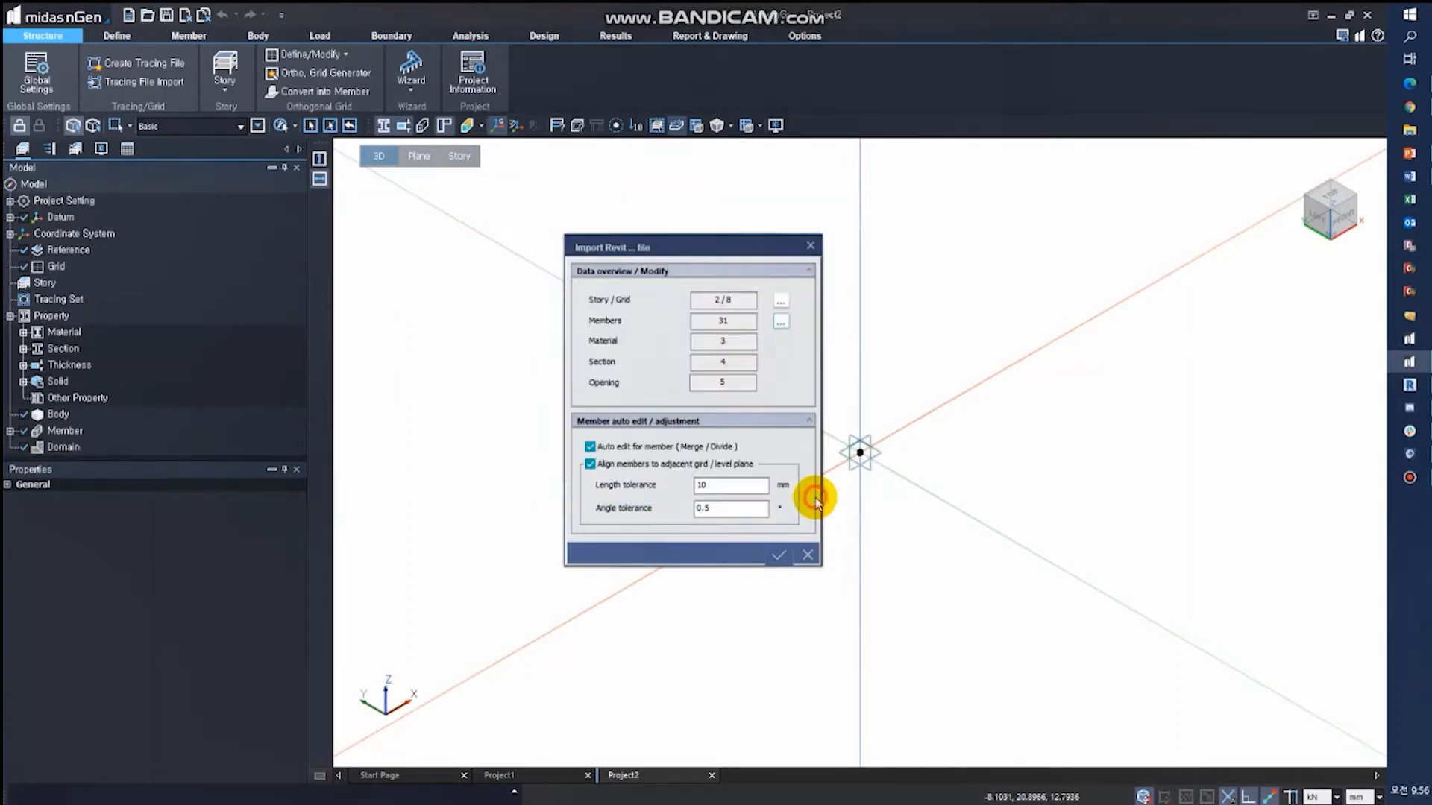
{"action": "left_click", "coordinate": [775, 555]}
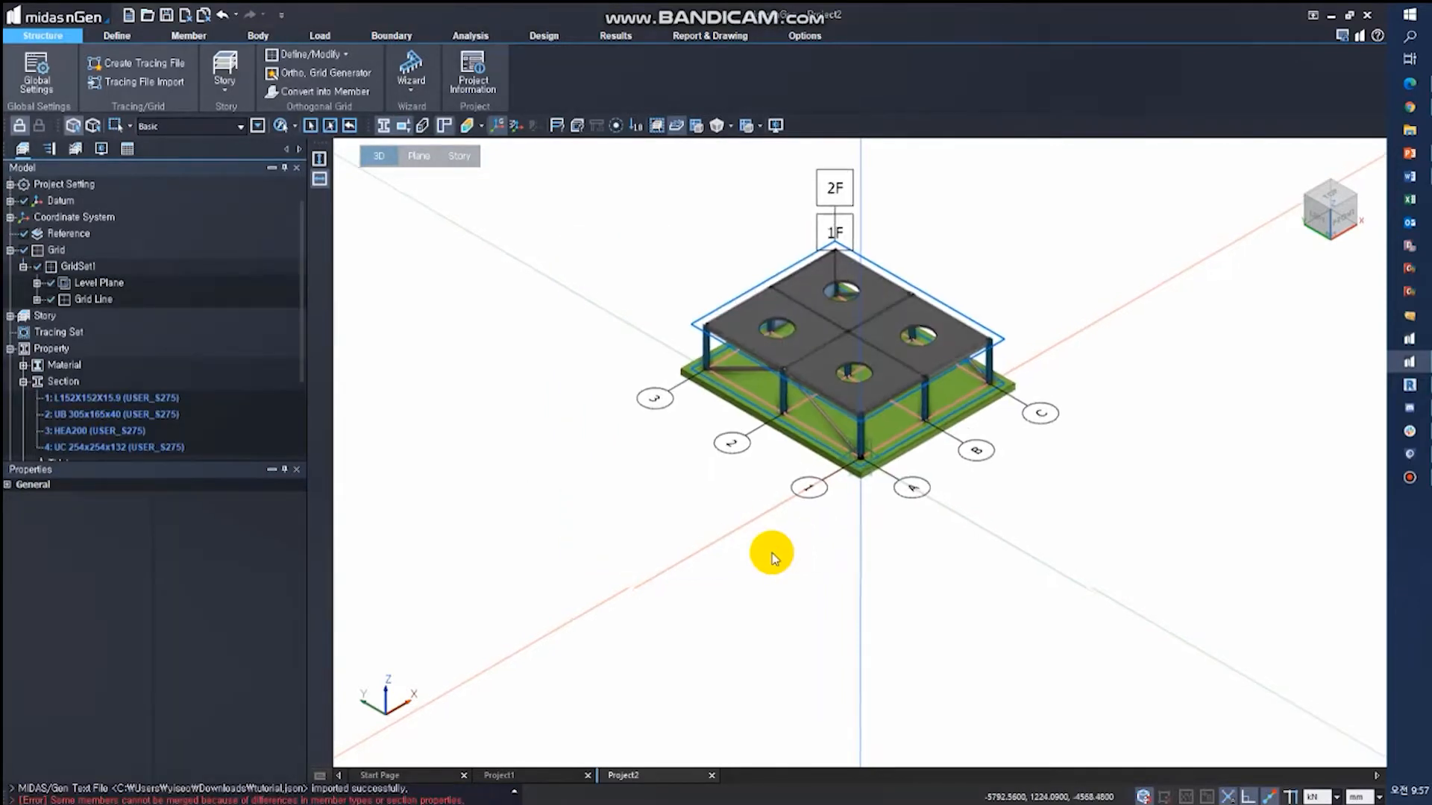
{"action": "middle_click_drag", "start_coordinate": [1000, 664], "coordinate": [943, 569]}
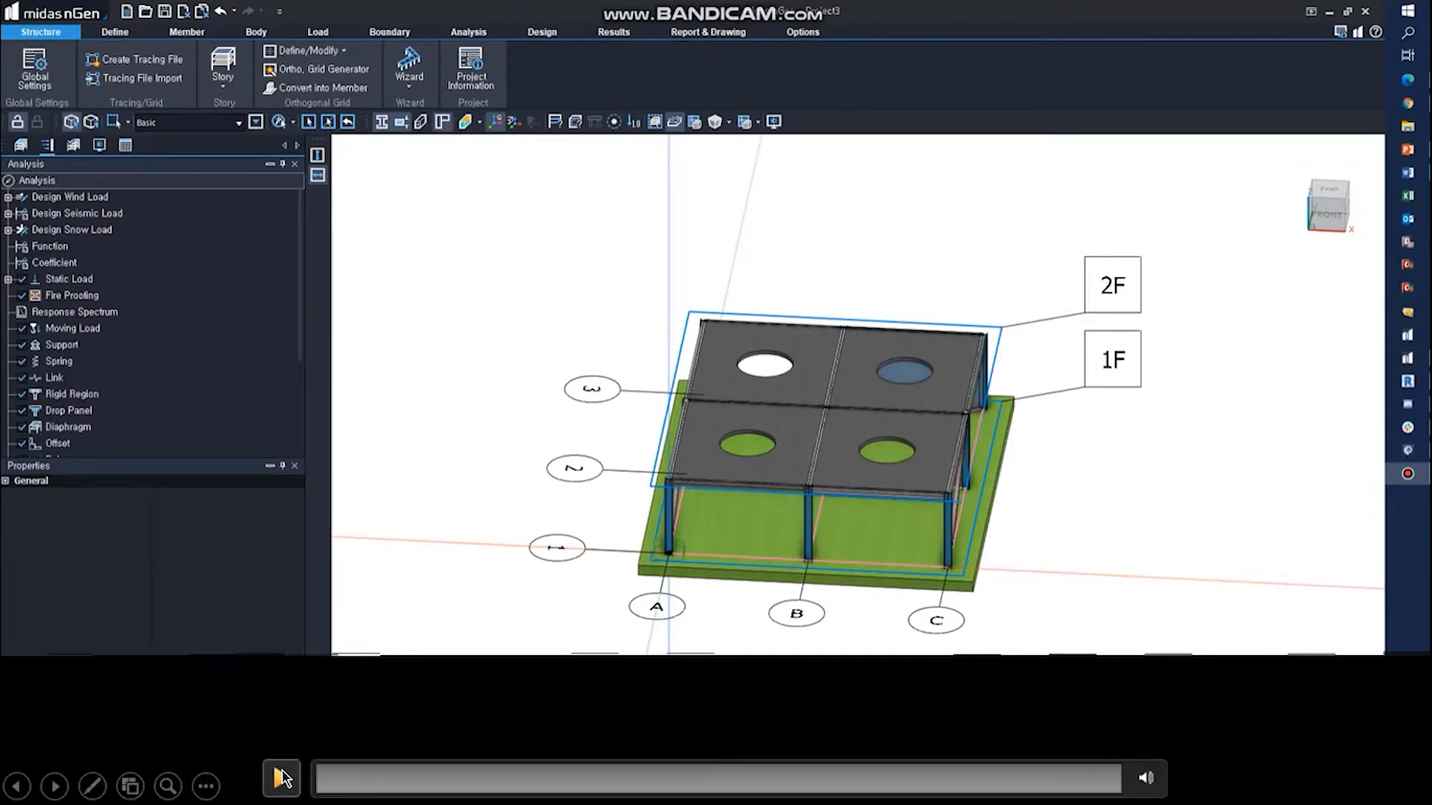
{"action": "left_click", "coordinate": [282, 777]}
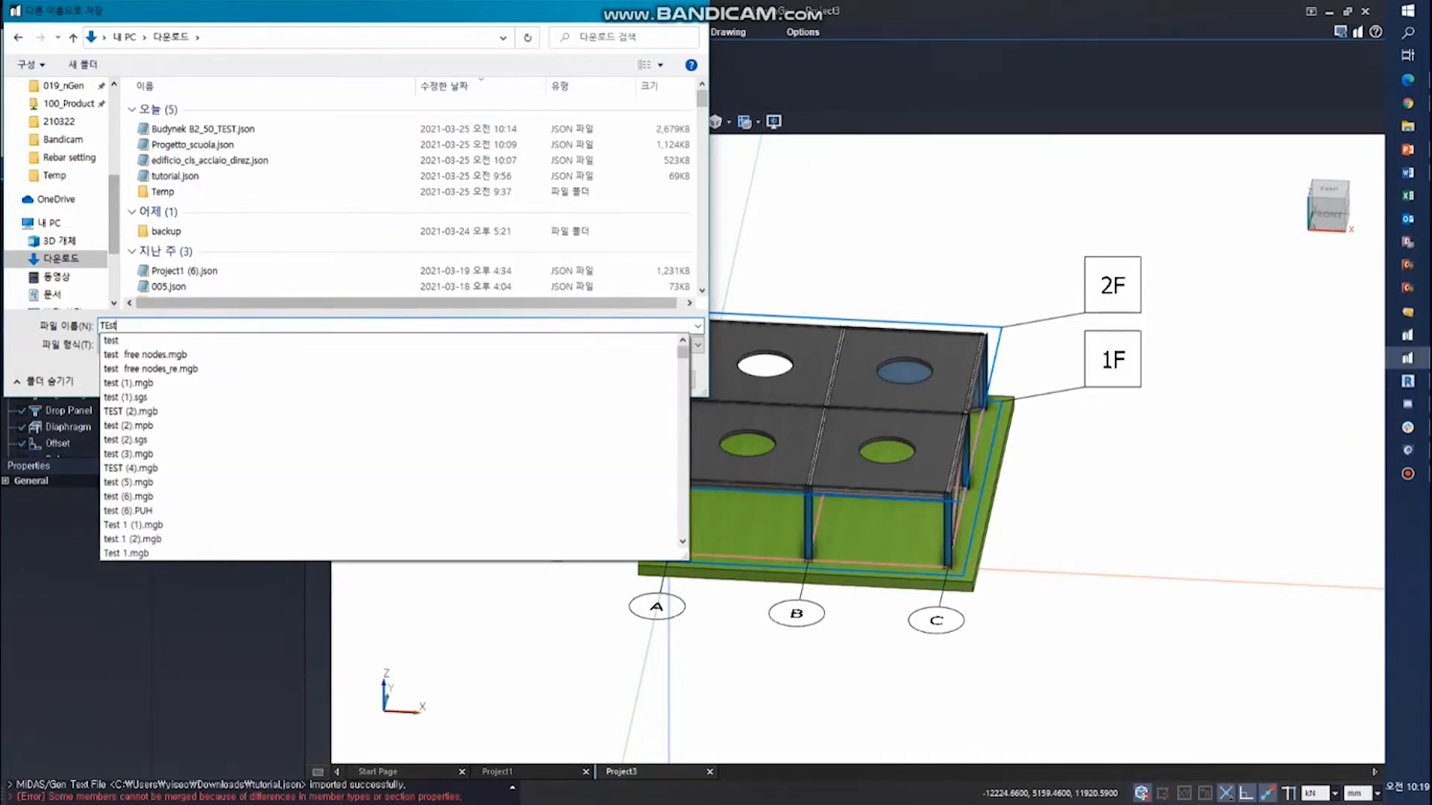
- Export the nGen model as the JSON file TEst_revit in the Downloads folder
{"action": "type", "text": "_"}
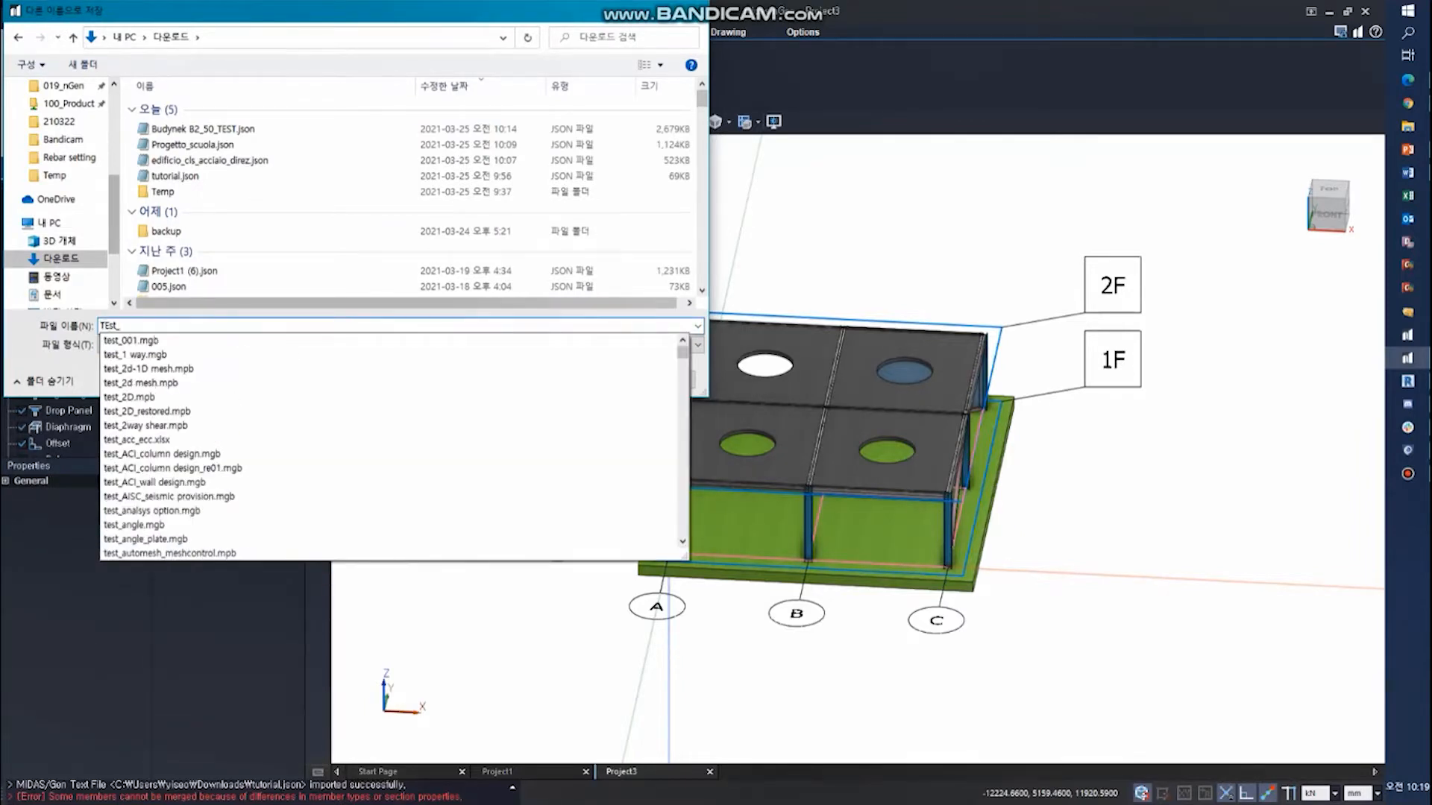
{"action": "type", "text": "revit"}
{"action": "key", "text": "Return"}
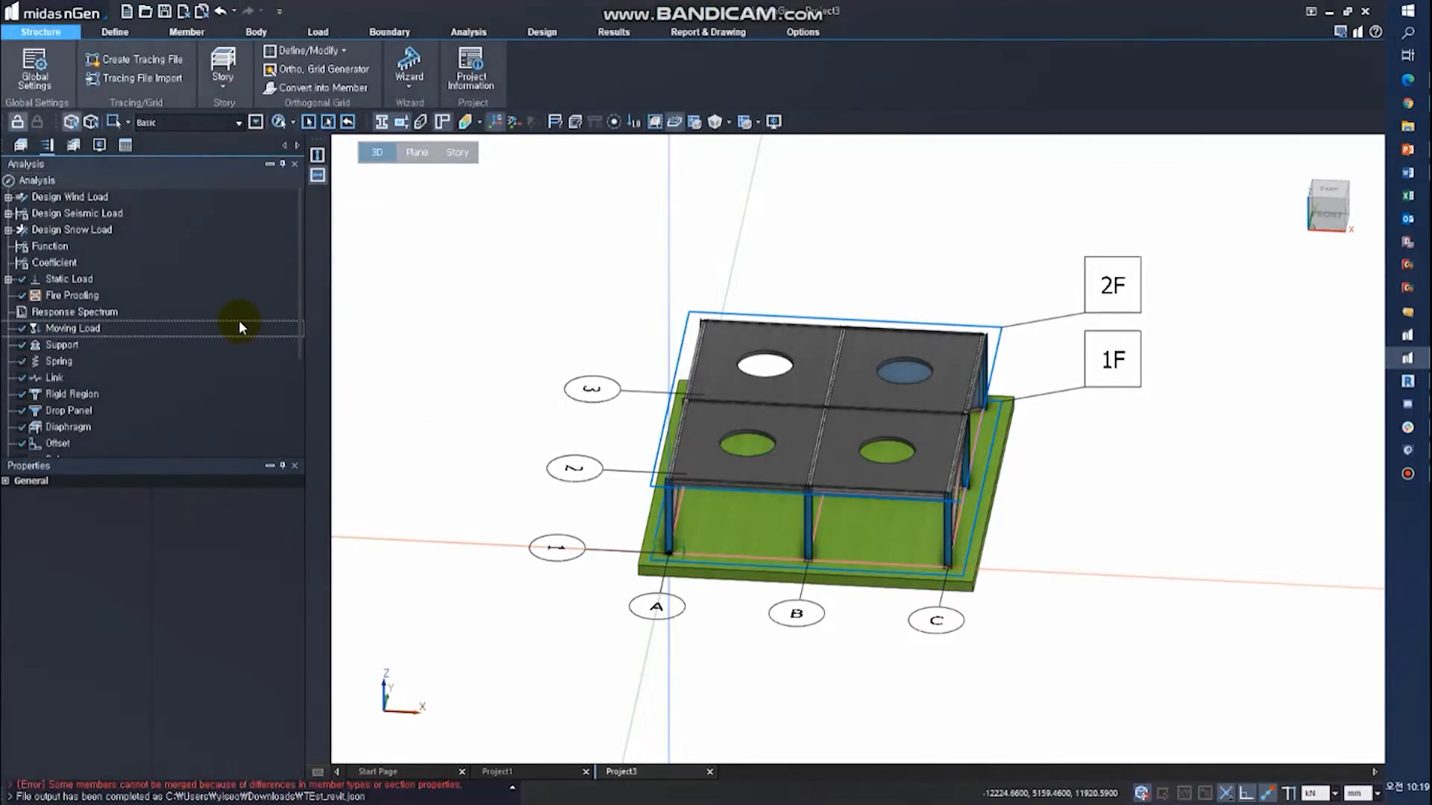
- Switch to Revit and import TEst_revit.json from nGen into a new project saved as test_nGen.rvt in the Downloads folder
{"action": "left_click", "coordinate": [1424, 381]}
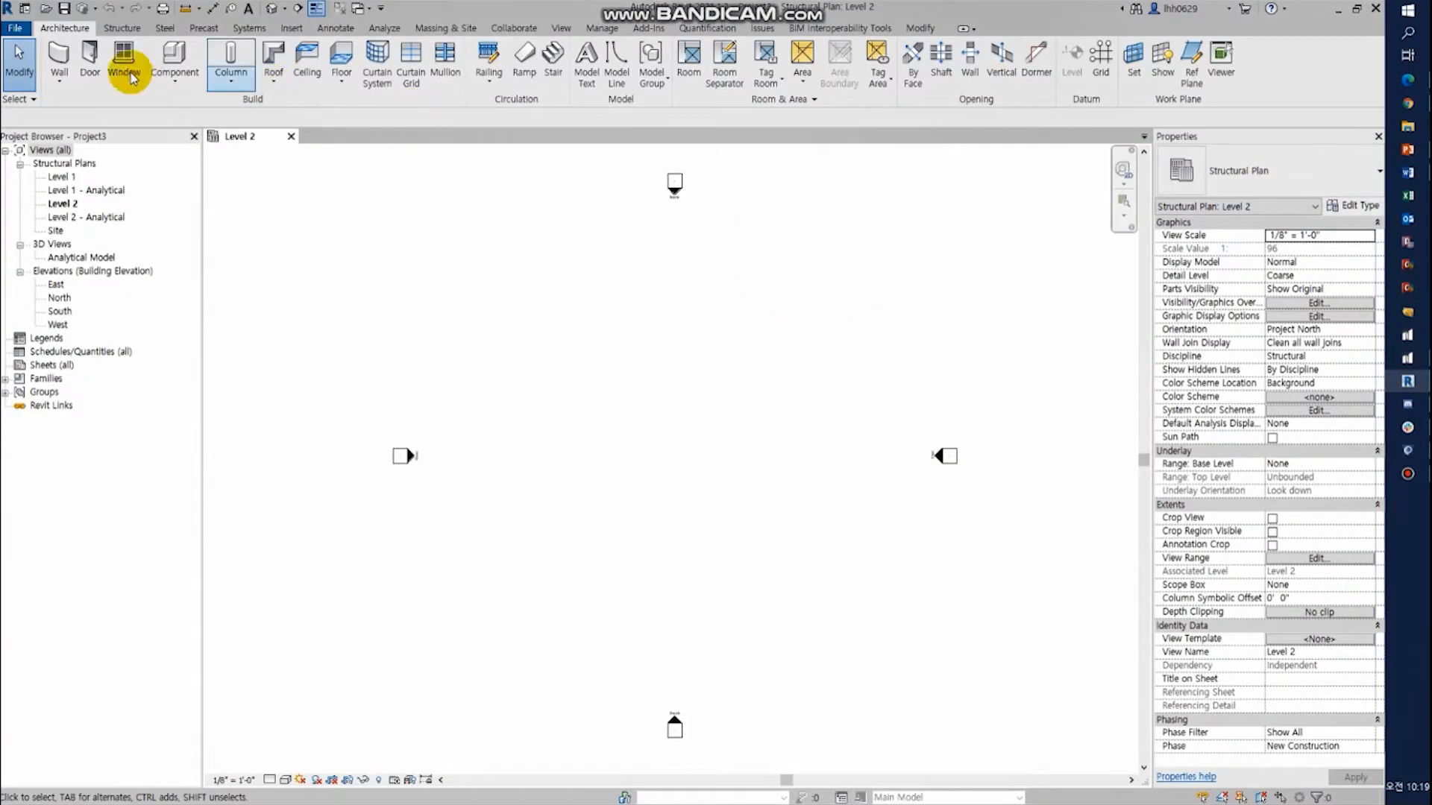
{"action": "left_click", "coordinate": [648, 28]}
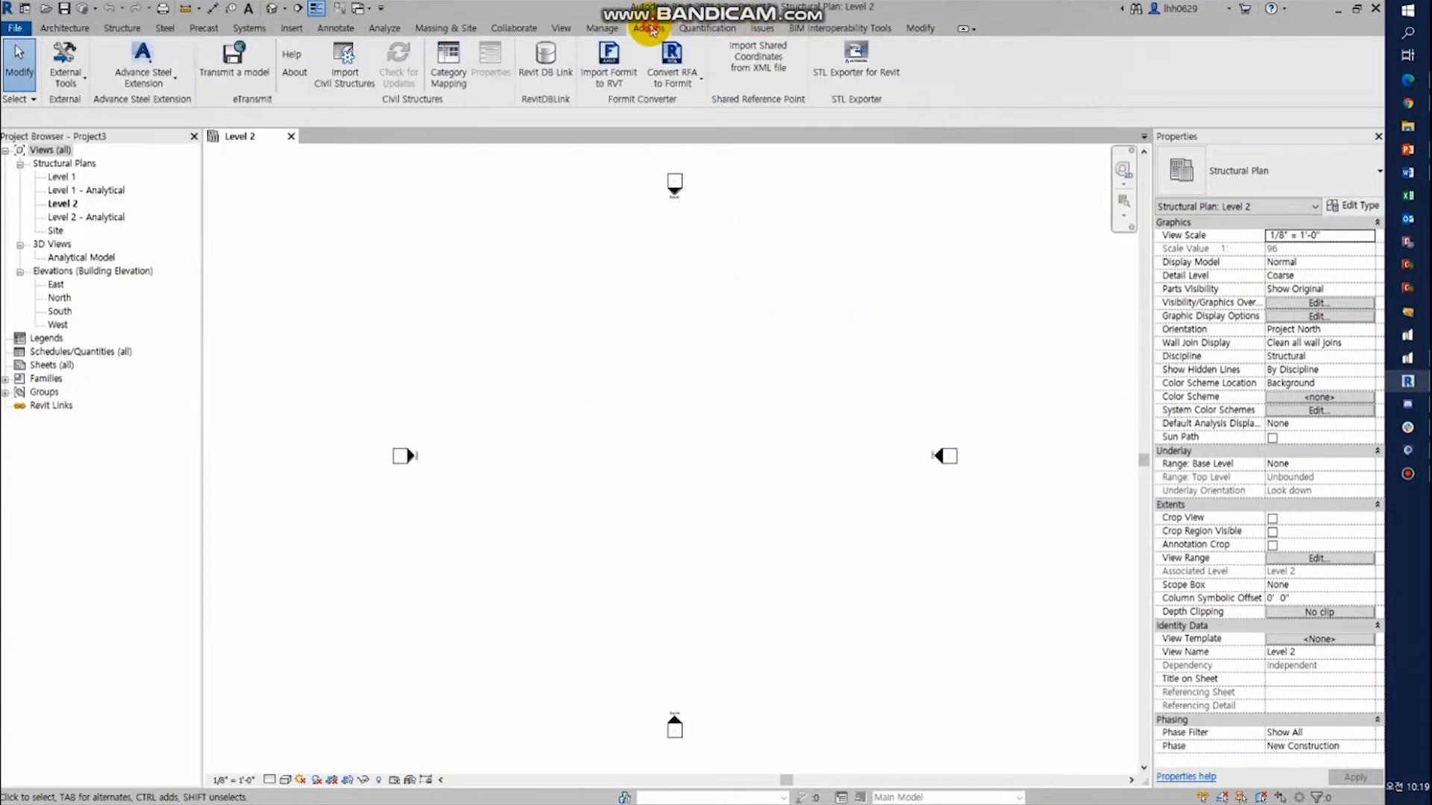
{"action": "left_click", "coordinate": [75, 83]}
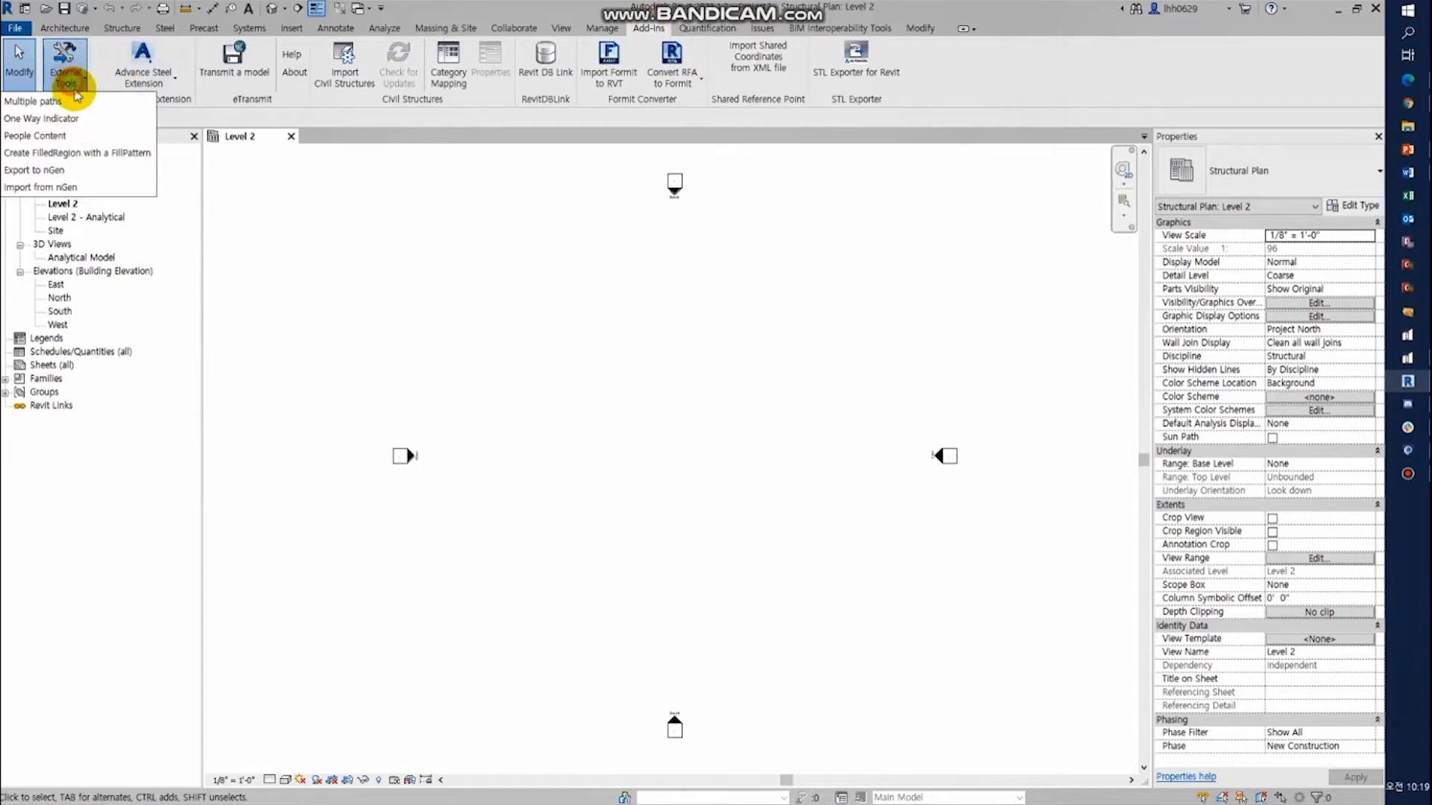
{"action": "left_click", "coordinate": [46, 187]}
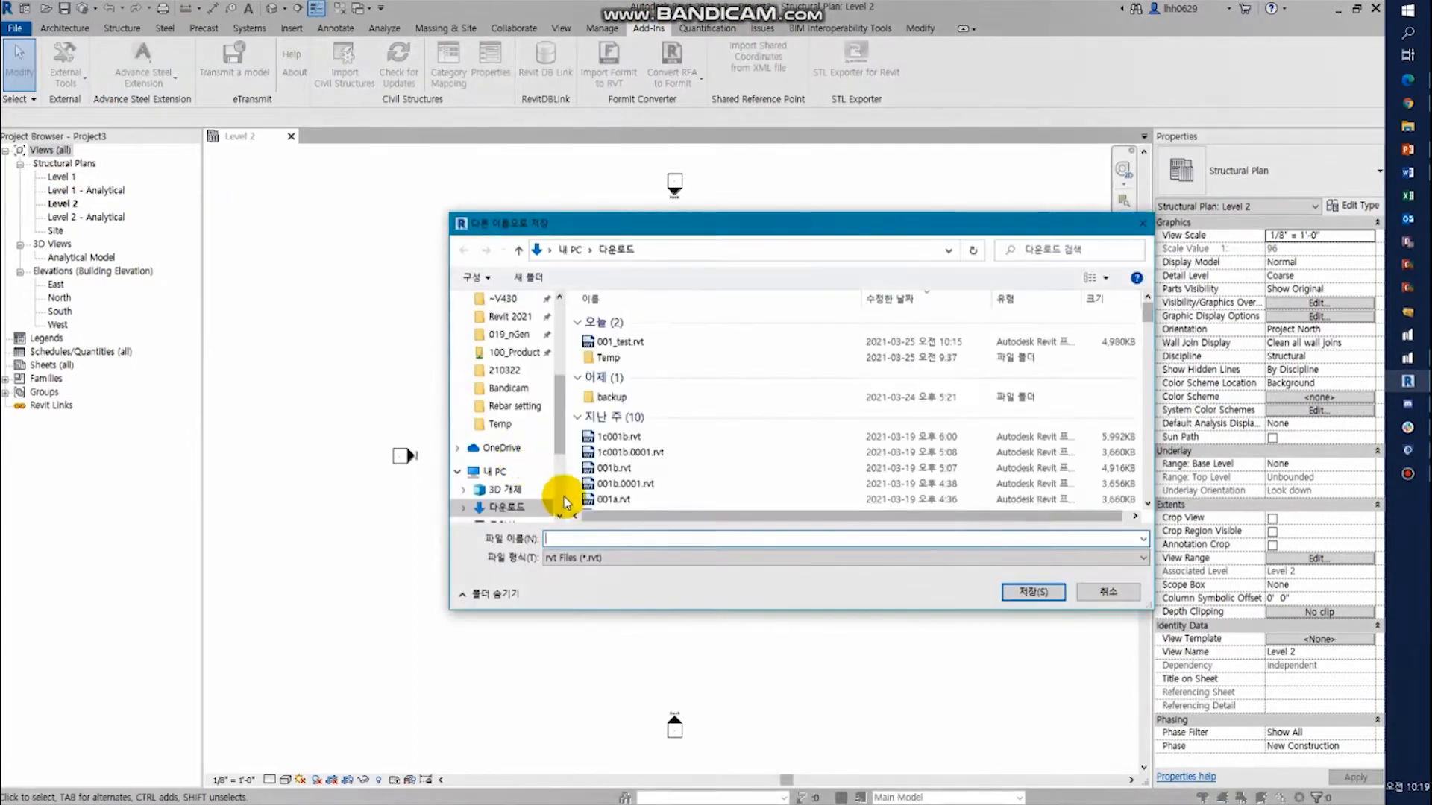
{"action": "type", "text": "test"}
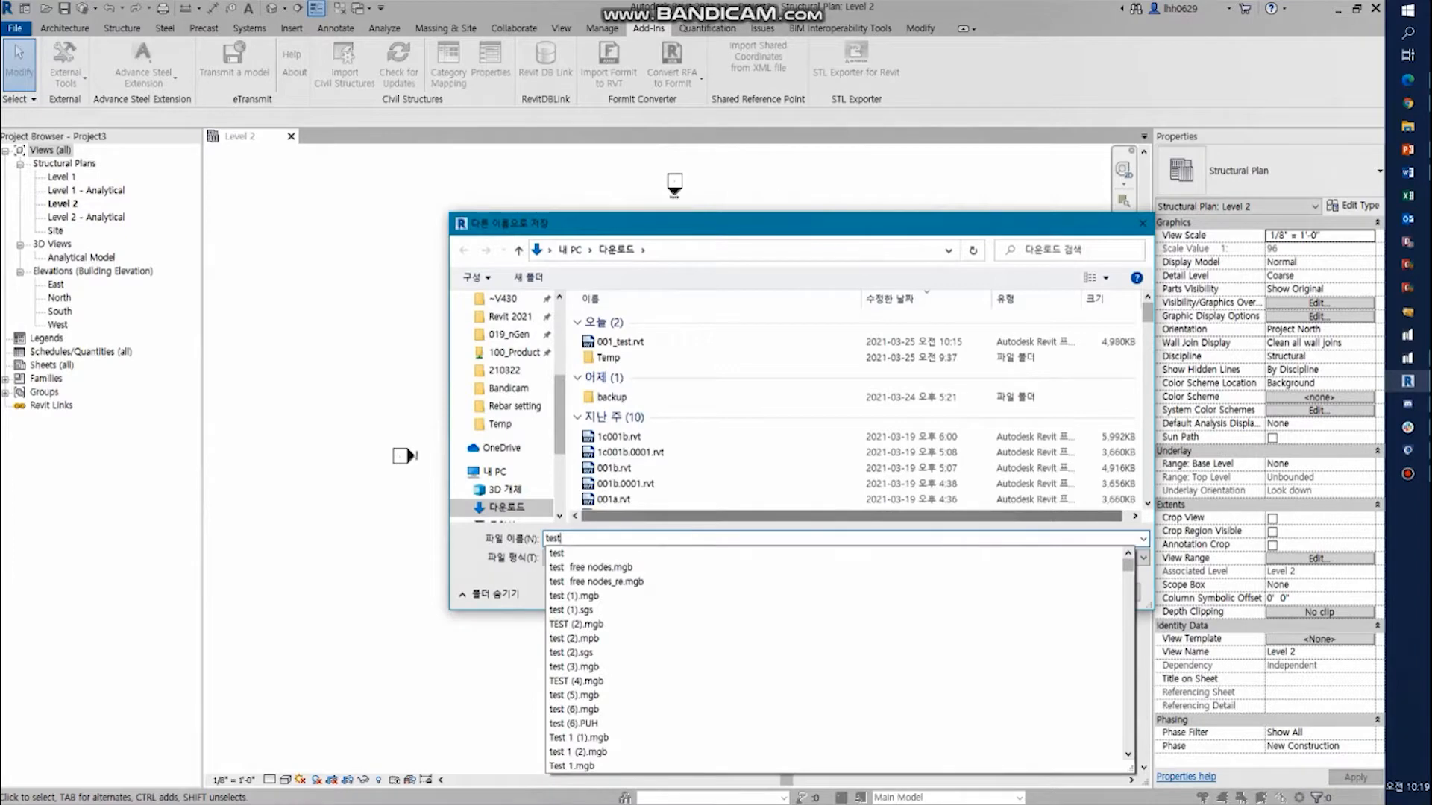
{"action": "type", "text": "_"}
{"action": "type", "text": "video"}
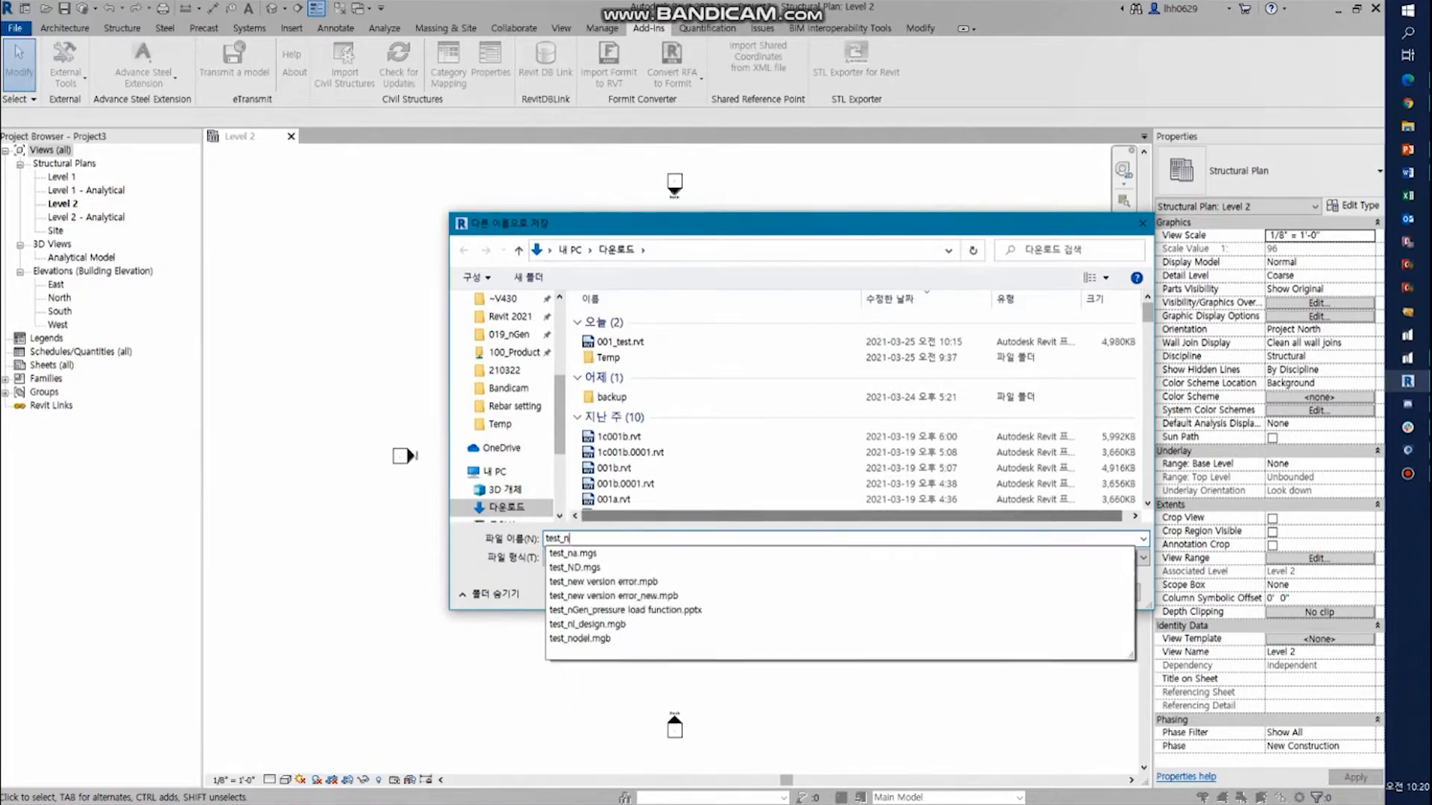
{"action": "key", "text": "Return"}
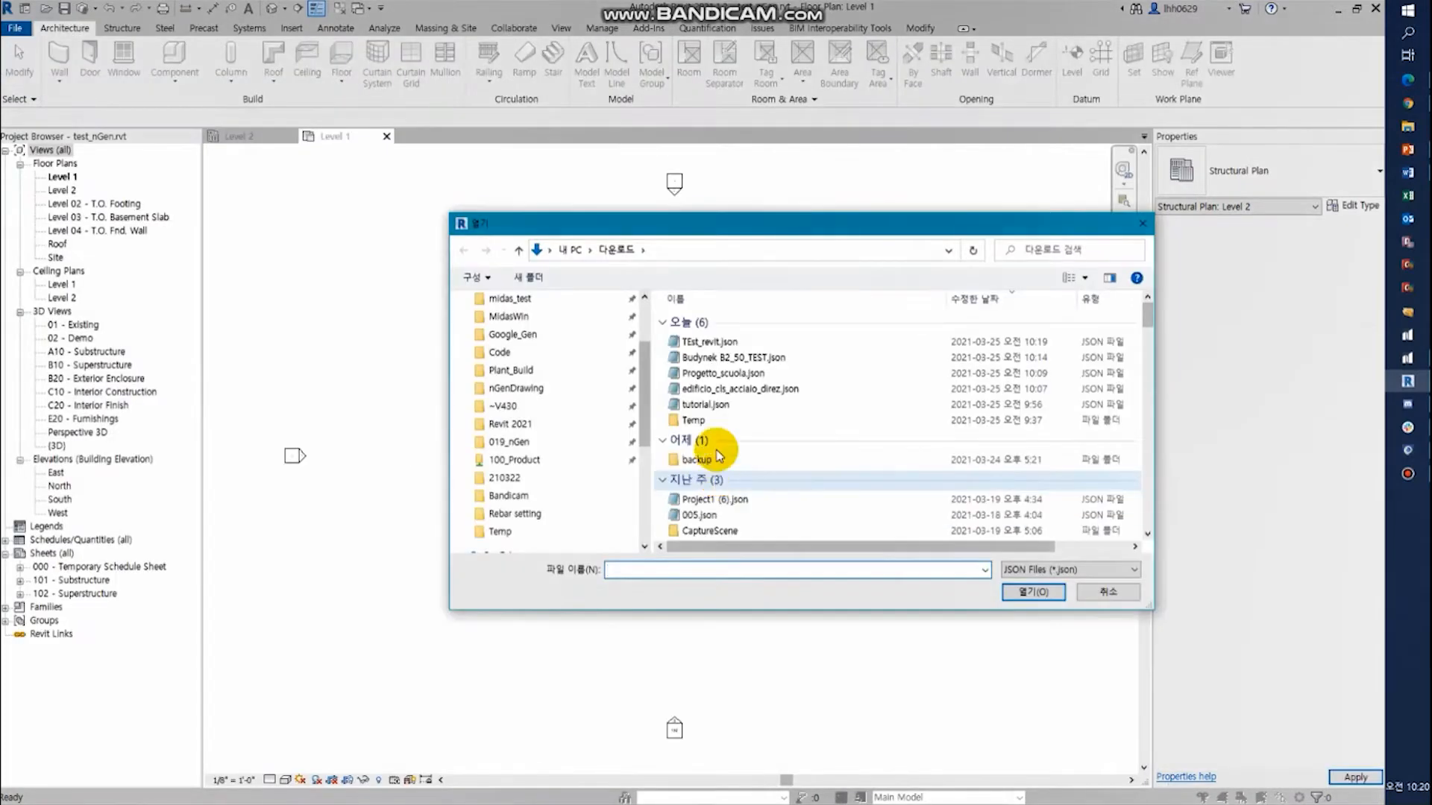
{"action": "double_click", "coordinate": [720, 342]}
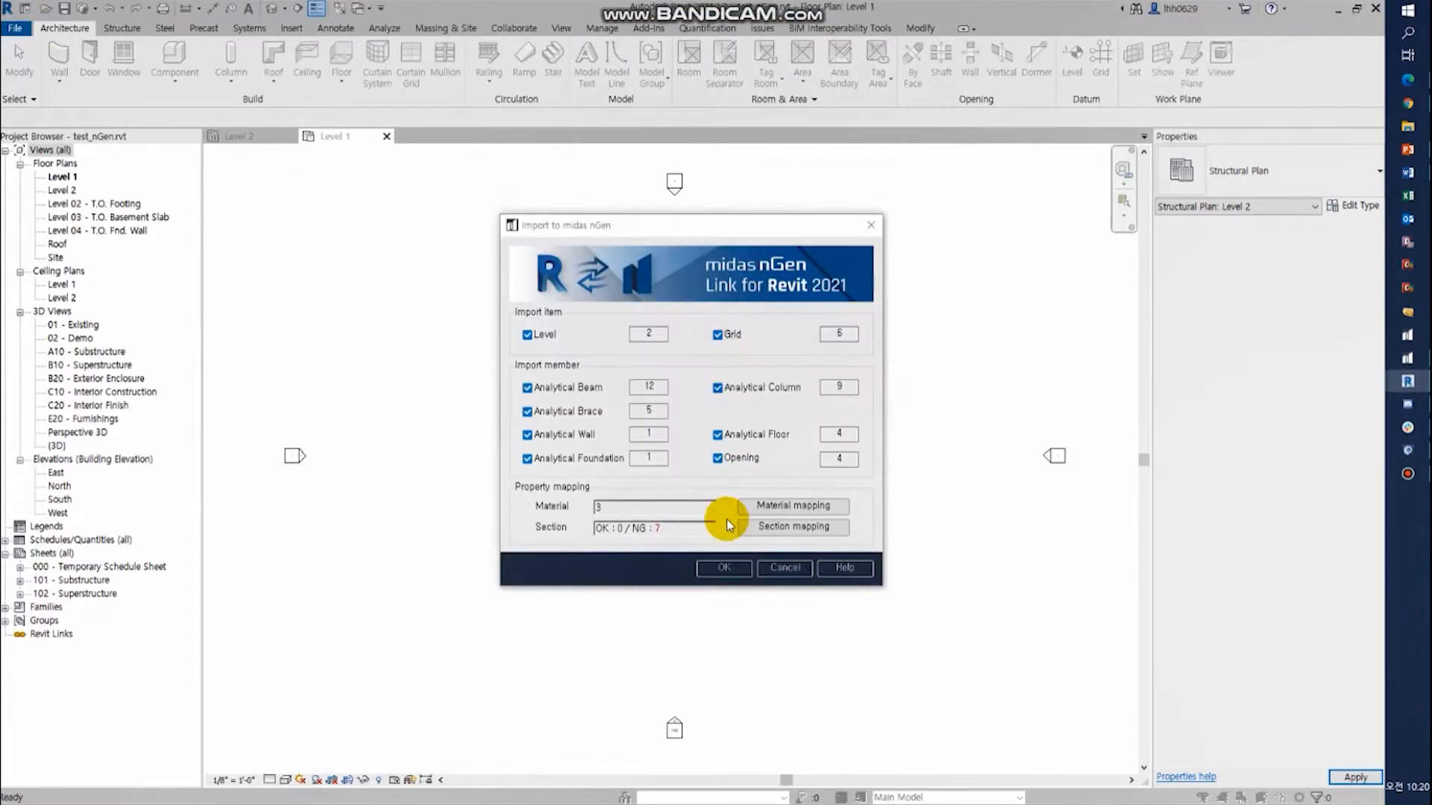
- Open the section mapping and load the family M_L-Angle.rfa from the English library's Structural Framing > Steel folder
{"action": "left_click", "coordinate": [789, 528]}
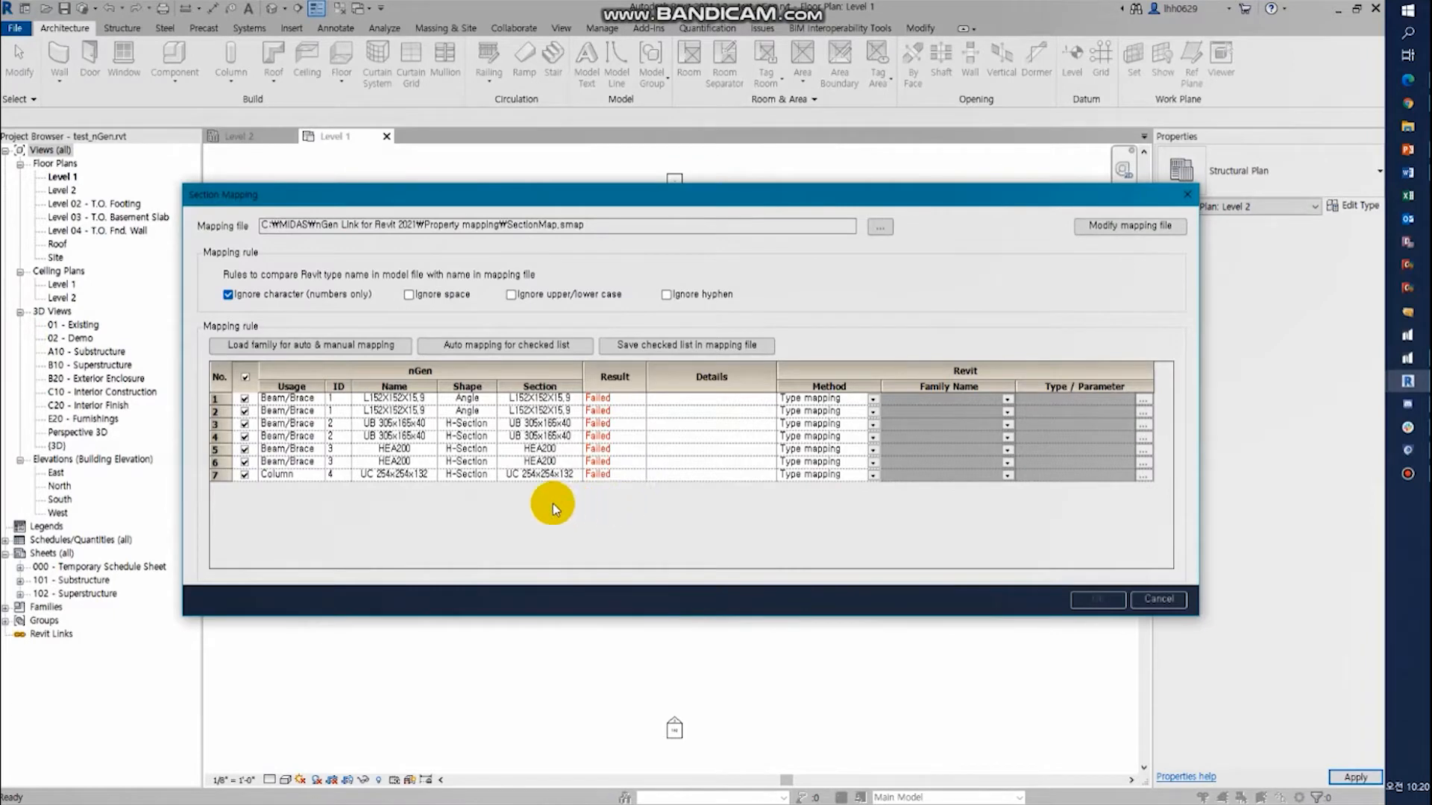
{"action": "left_click", "coordinate": [308, 346]}
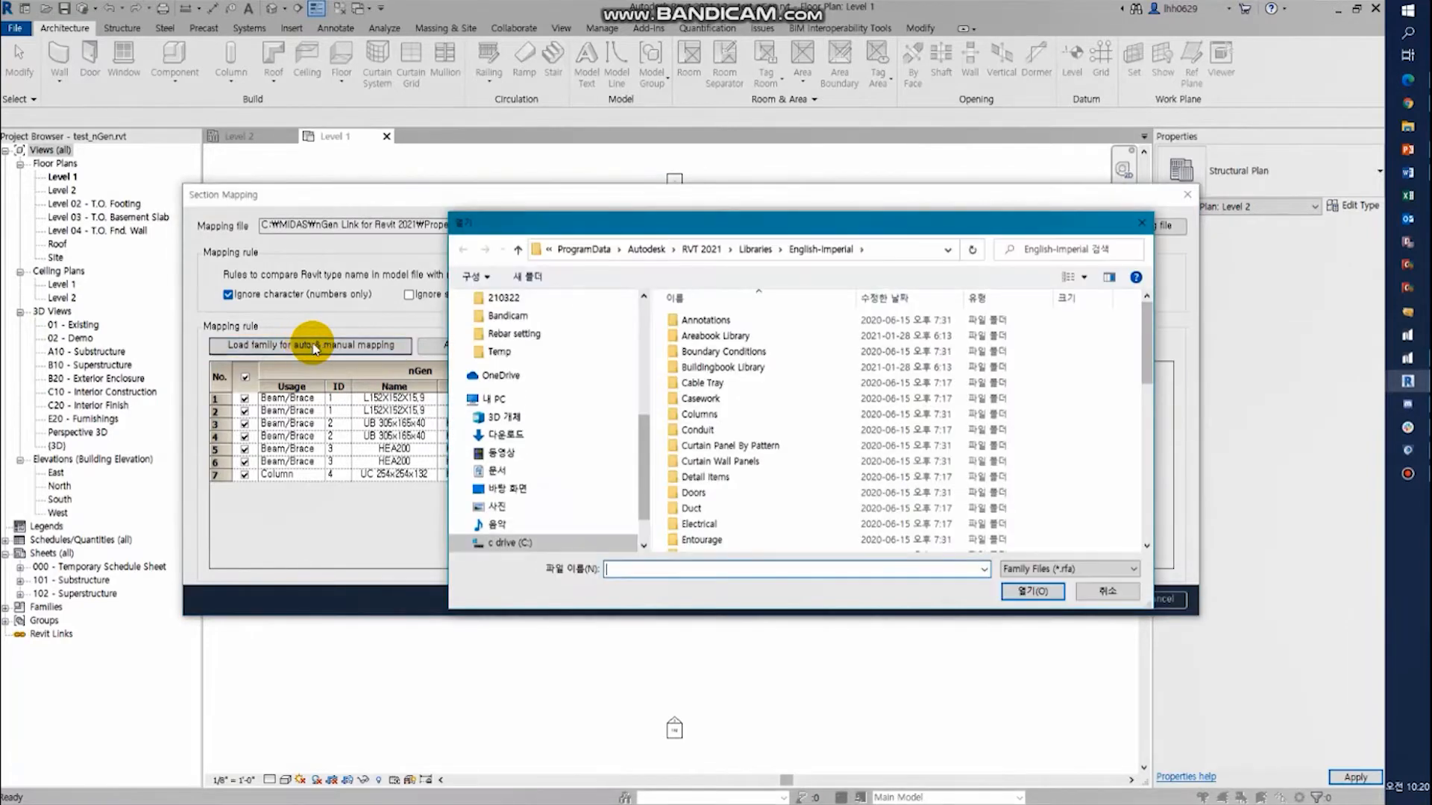
{"action": "left_click", "coordinate": [771, 248]}
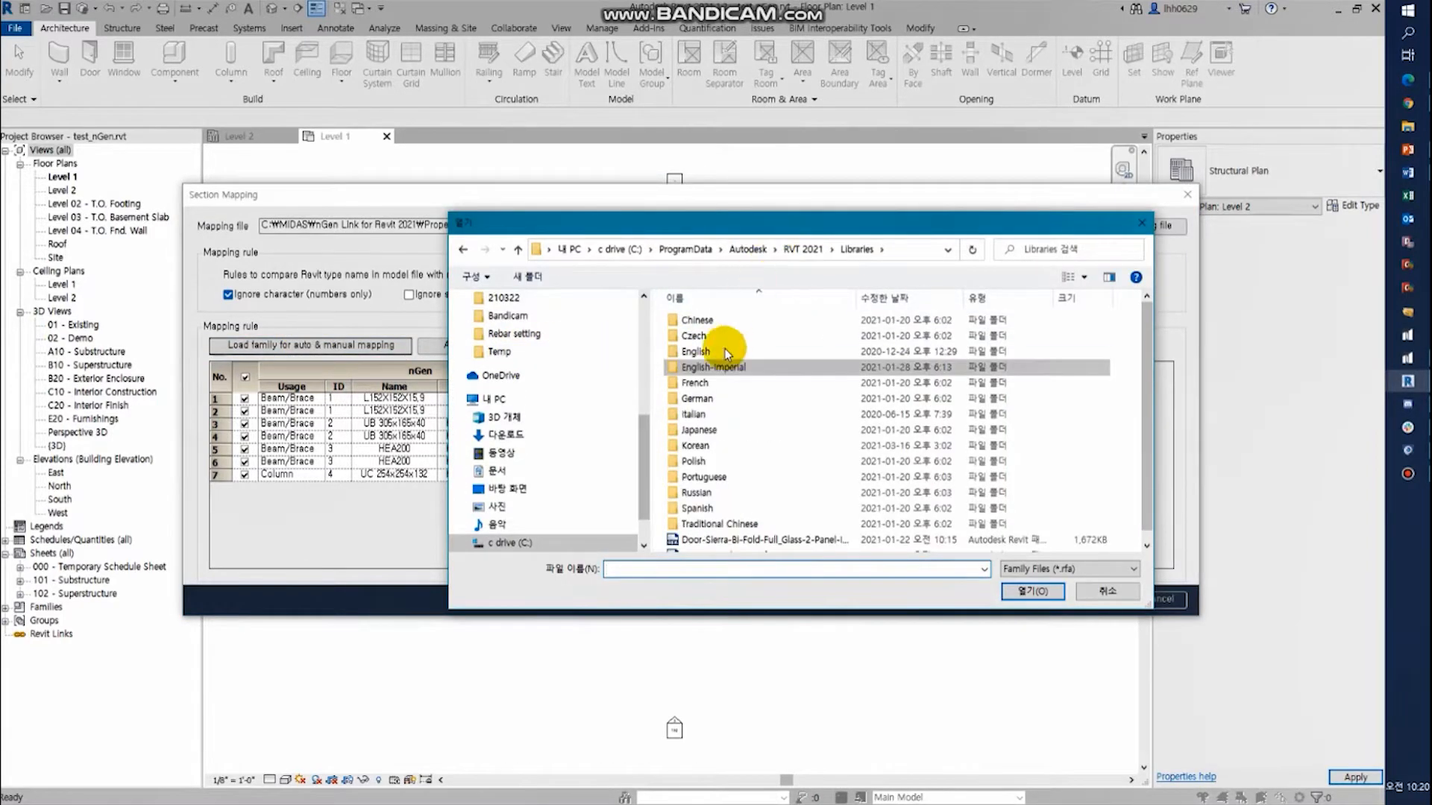
{"action": "double_click", "coordinate": [701, 353]}
{"action": "scroll", "coordinate": [710, 490], "scroll_direction": "down", "scroll_amount": 7}
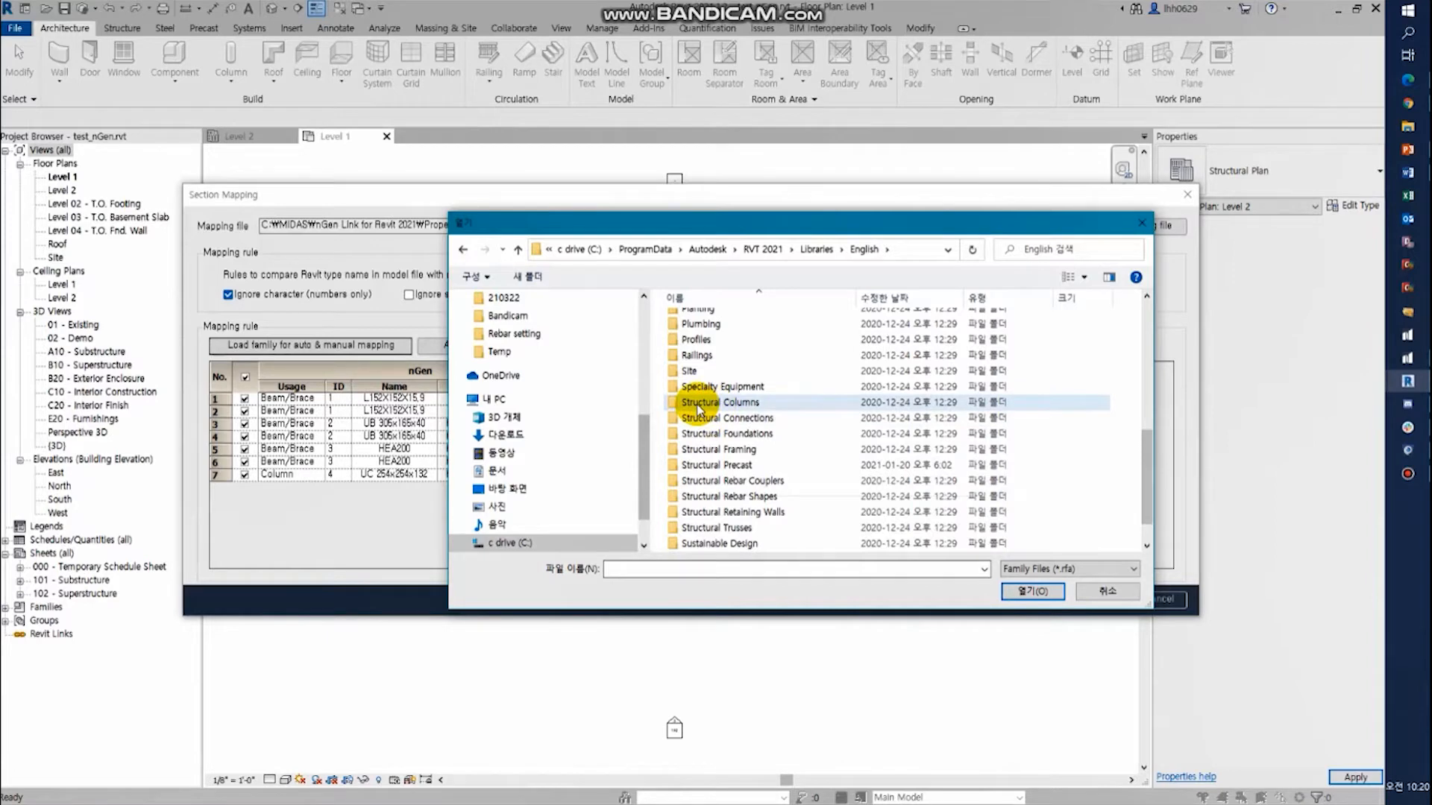
{"action": "left_click", "coordinate": [716, 452]}
{"action": "double_click", "coordinate": [716, 451]}
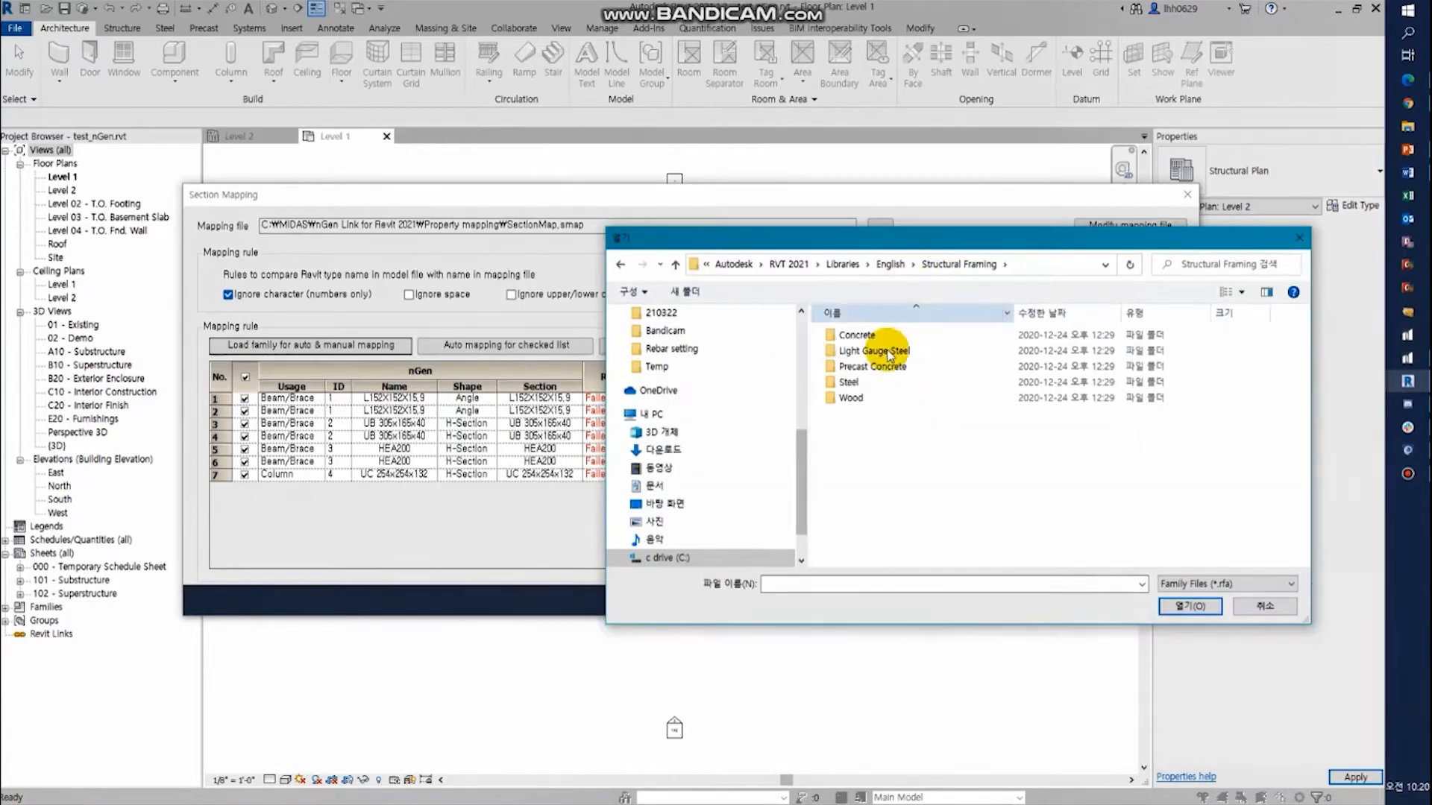
{"action": "left_click", "coordinate": [856, 383]}
{"action": "double_click", "coordinate": [857, 383]}
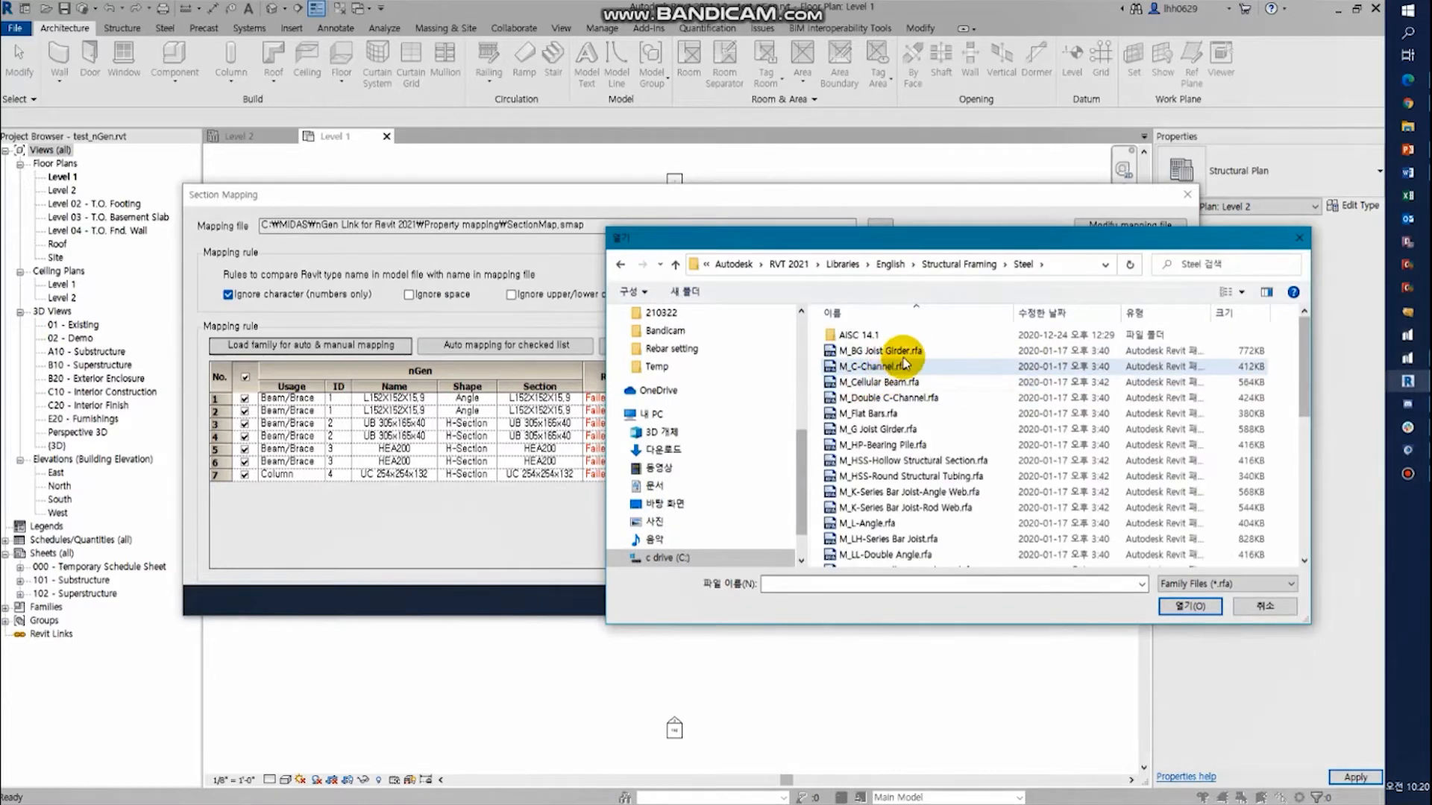
{"action": "scroll", "coordinate": [916, 437], "scroll_direction": "down", "scroll_amount": 1}
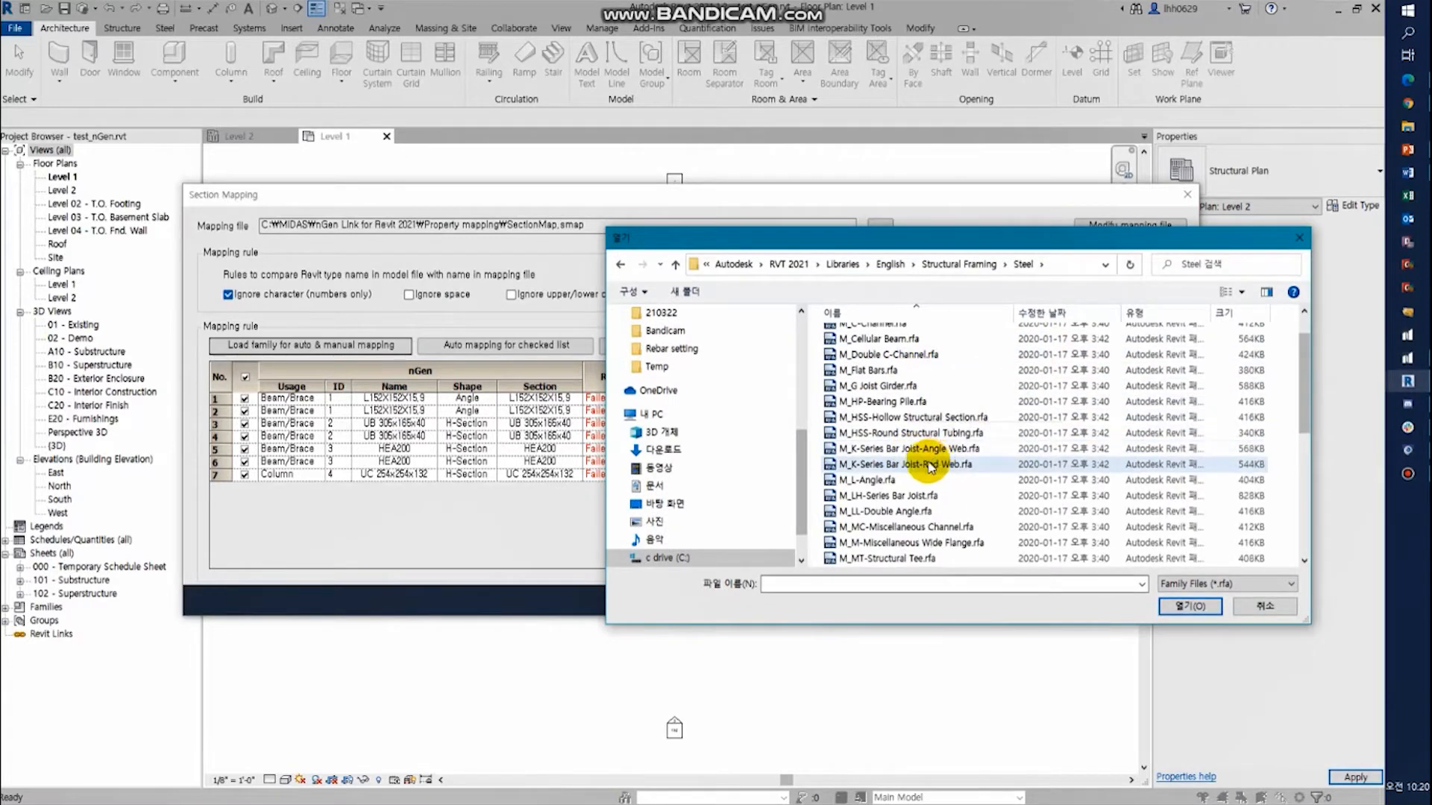
{"action": "left_click", "coordinate": [889, 481]}
{"action": "double_click", "coordinate": [889, 481]}
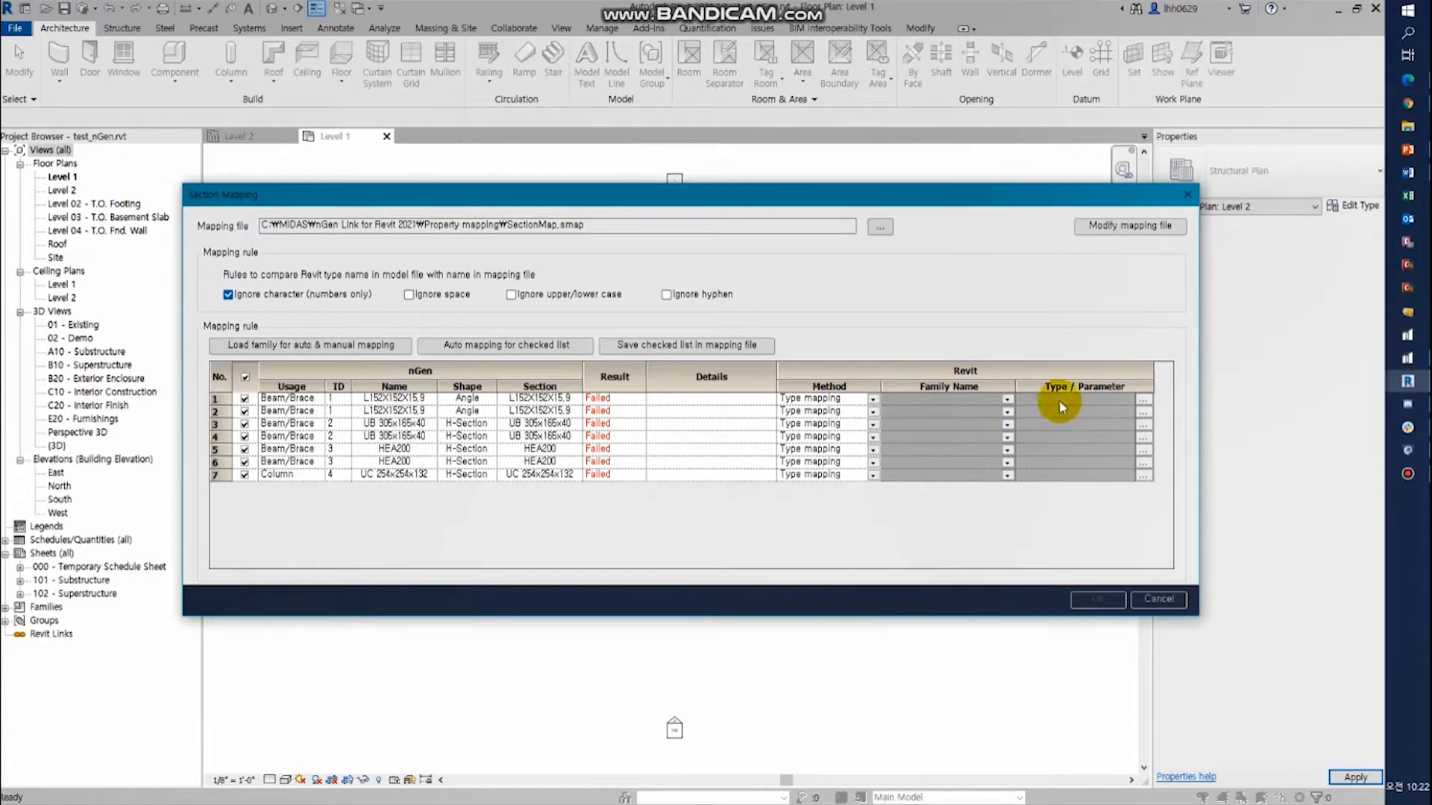
- Map the first beam/brace angle section to the family M_L-Angle with type L152X152X15.9, using type mapping
{"action": "left_click", "coordinate": [867, 401]}
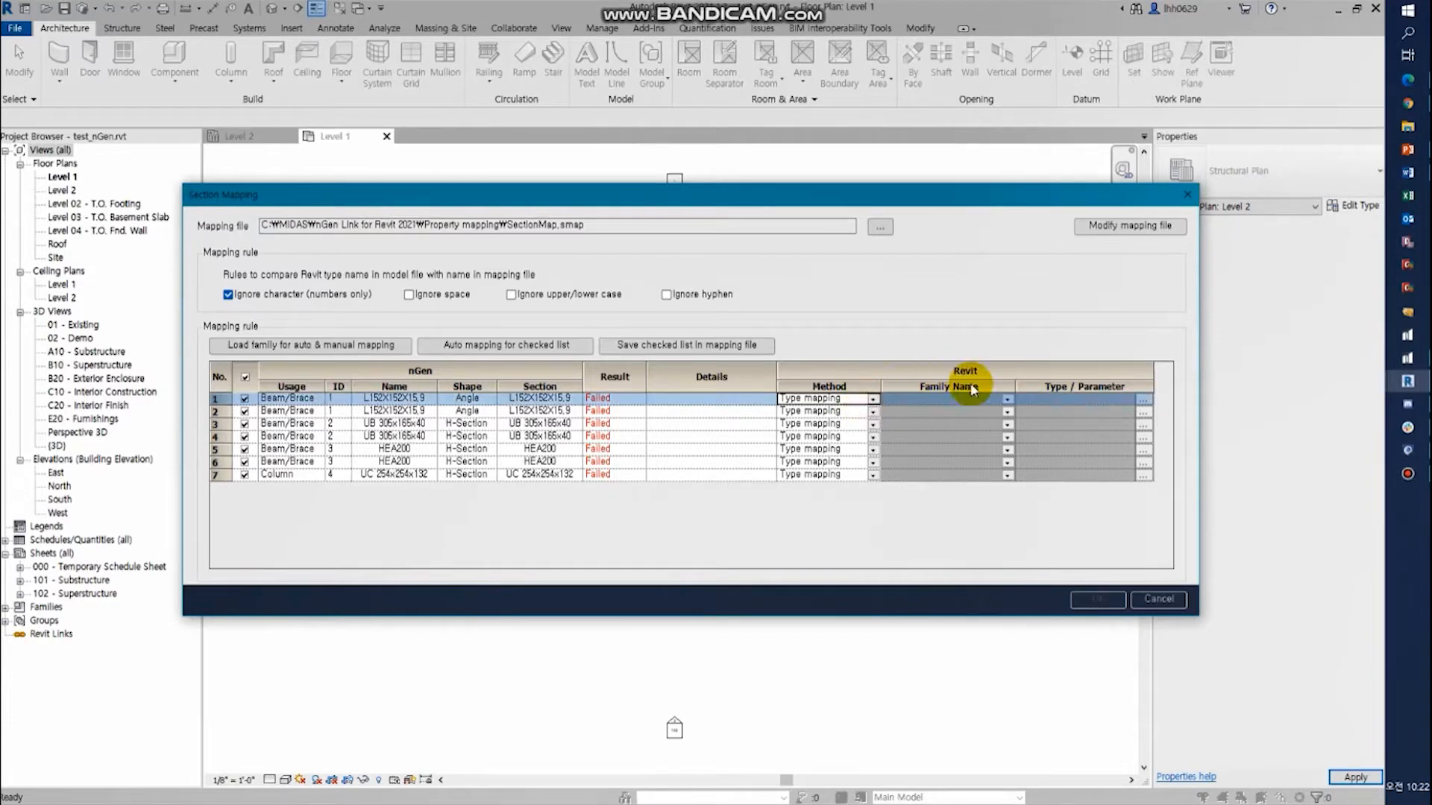
{"action": "left_click", "coordinate": [1007, 401]}
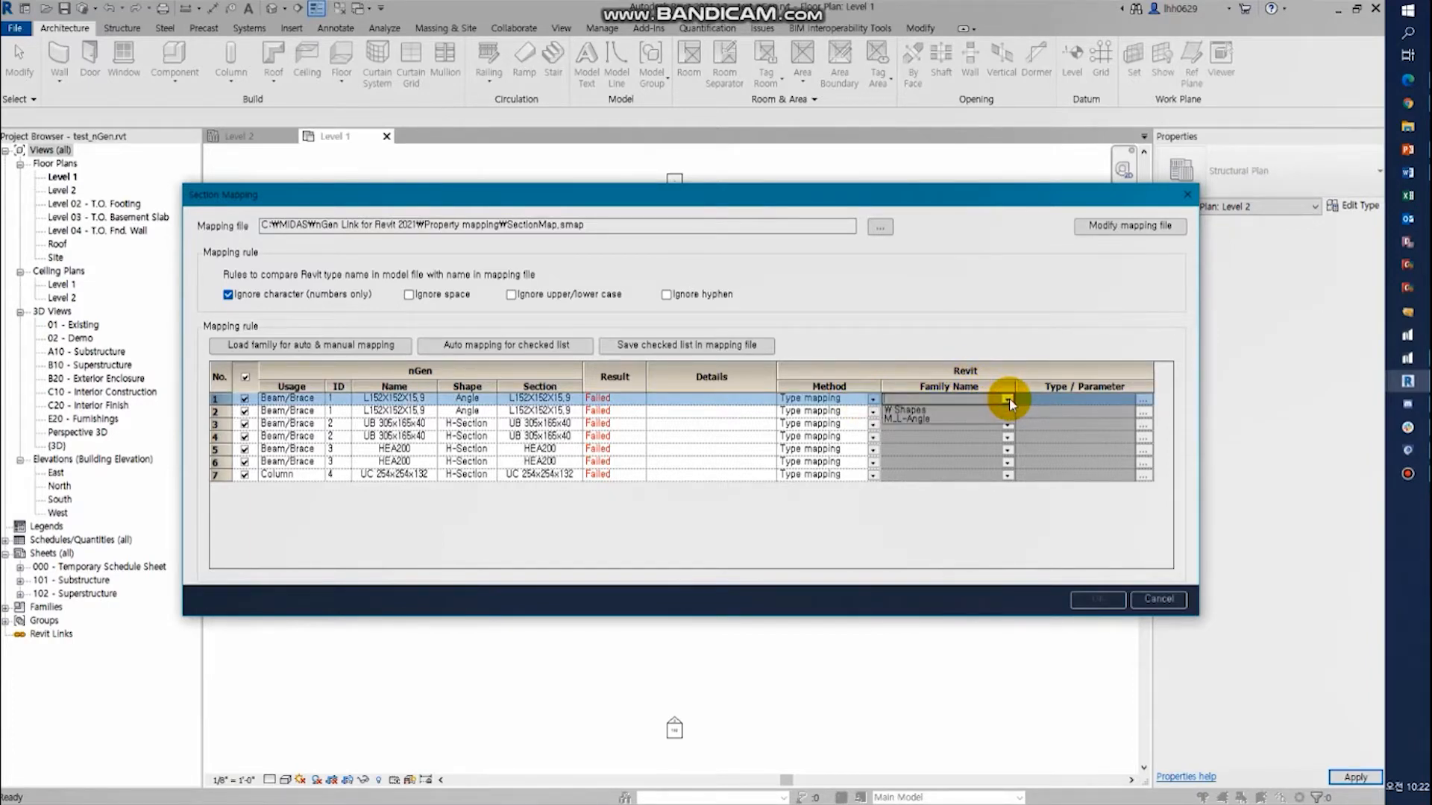
{"action": "left_click", "coordinate": [934, 414]}
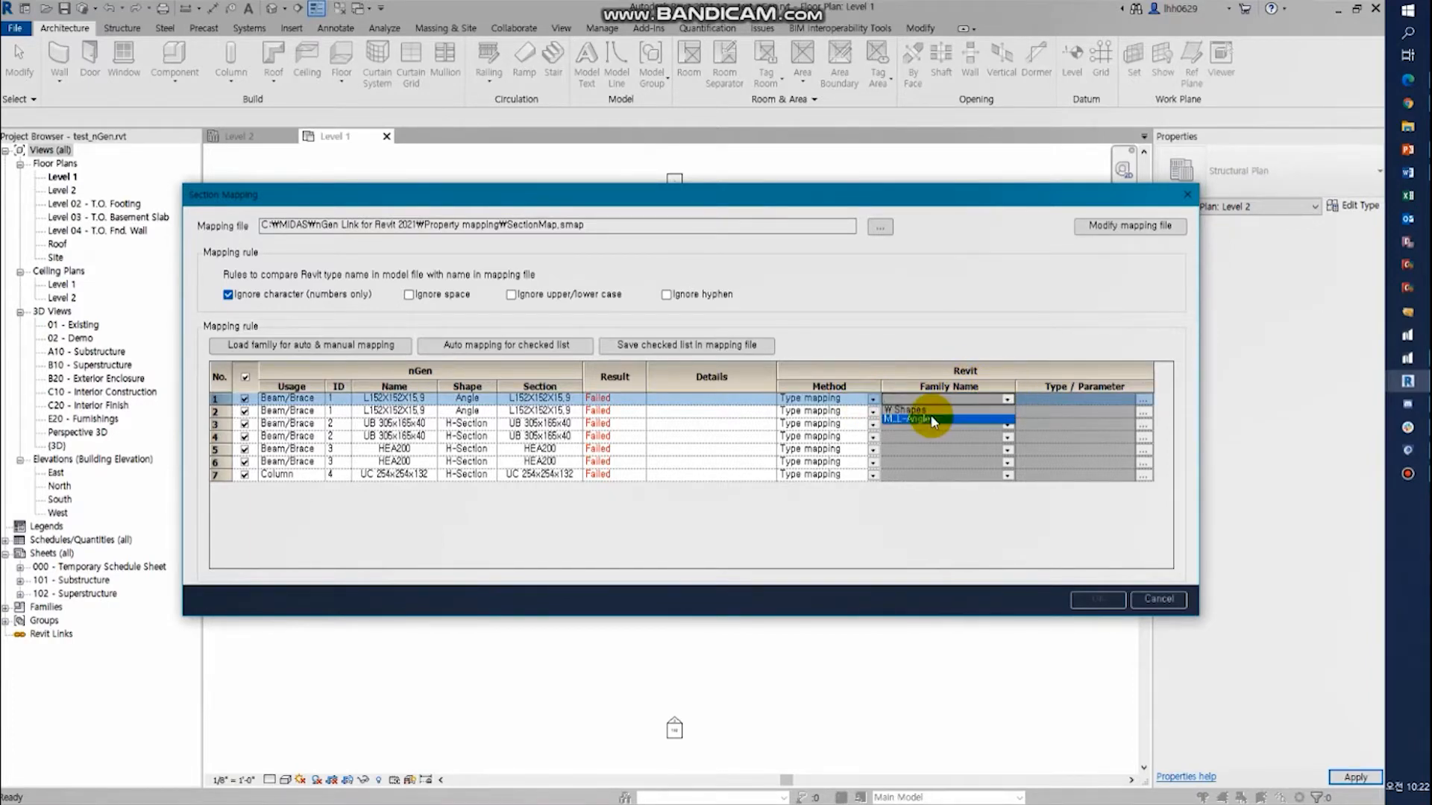
{"action": "left_click", "coordinate": [1127, 401]}
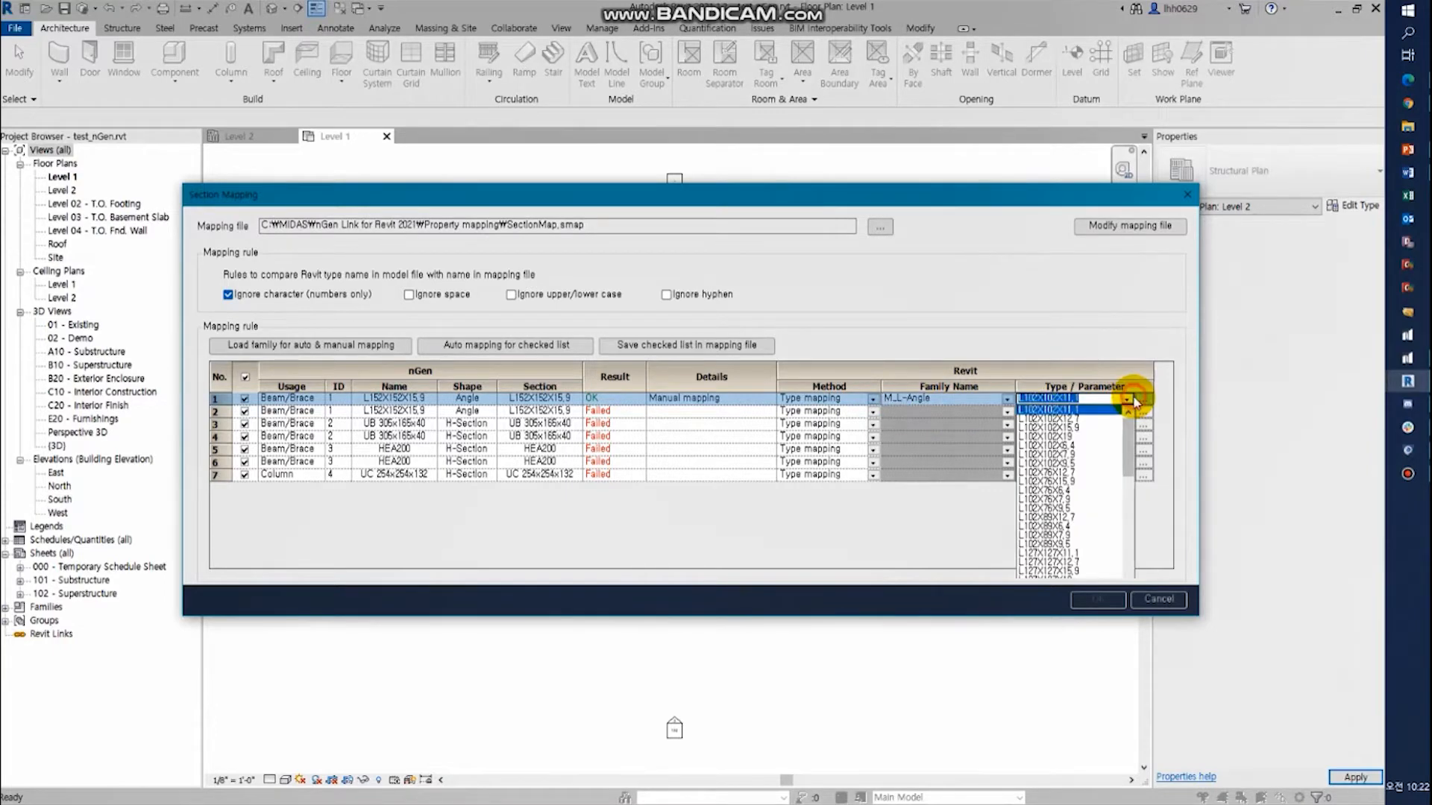
{"action": "scroll", "coordinate": [1104, 560], "scroll_direction": "down", "scroll_amount": 2}
{"action": "scroll", "coordinate": [1076, 552], "scroll_direction": "down", "scroll_amount": 5}
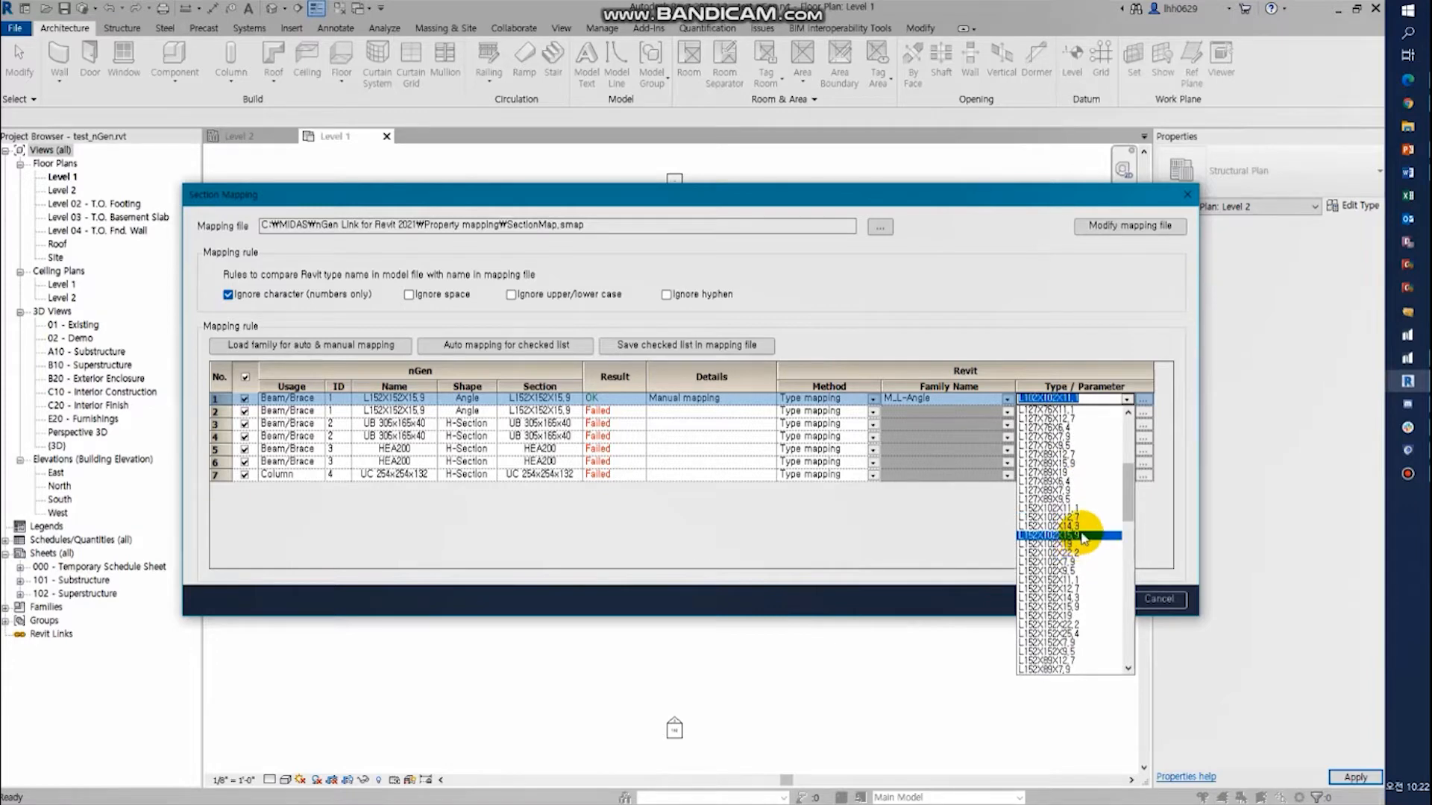
{"action": "left_click", "coordinate": [1075, 607]}
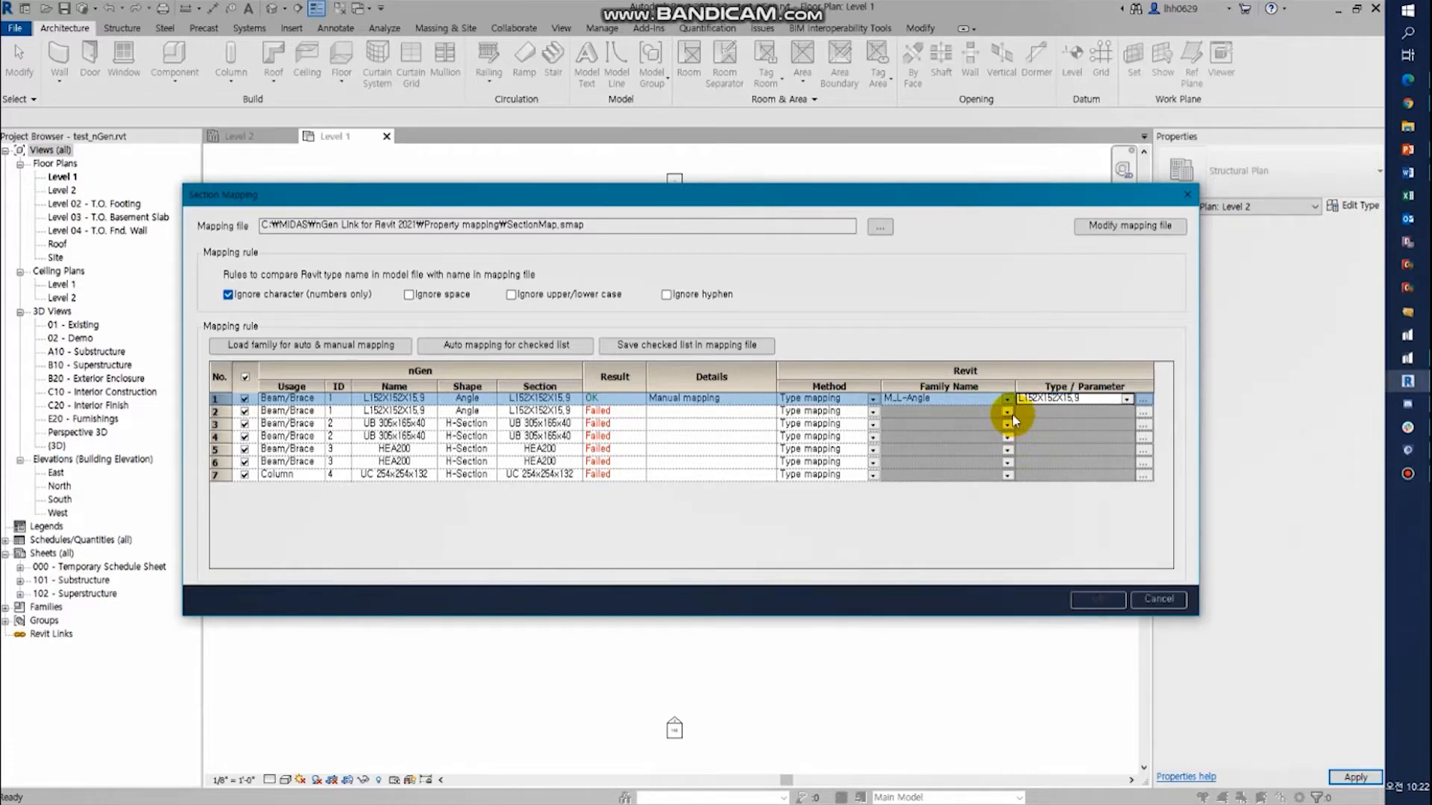
- Map the second beam/brace angle section to the family M_L-Angle with type L152X152X15.9
{"action": "left_click", "coordinate": [1008, 412]}
{"action": "left_click", "coordinate": [983, 433]}
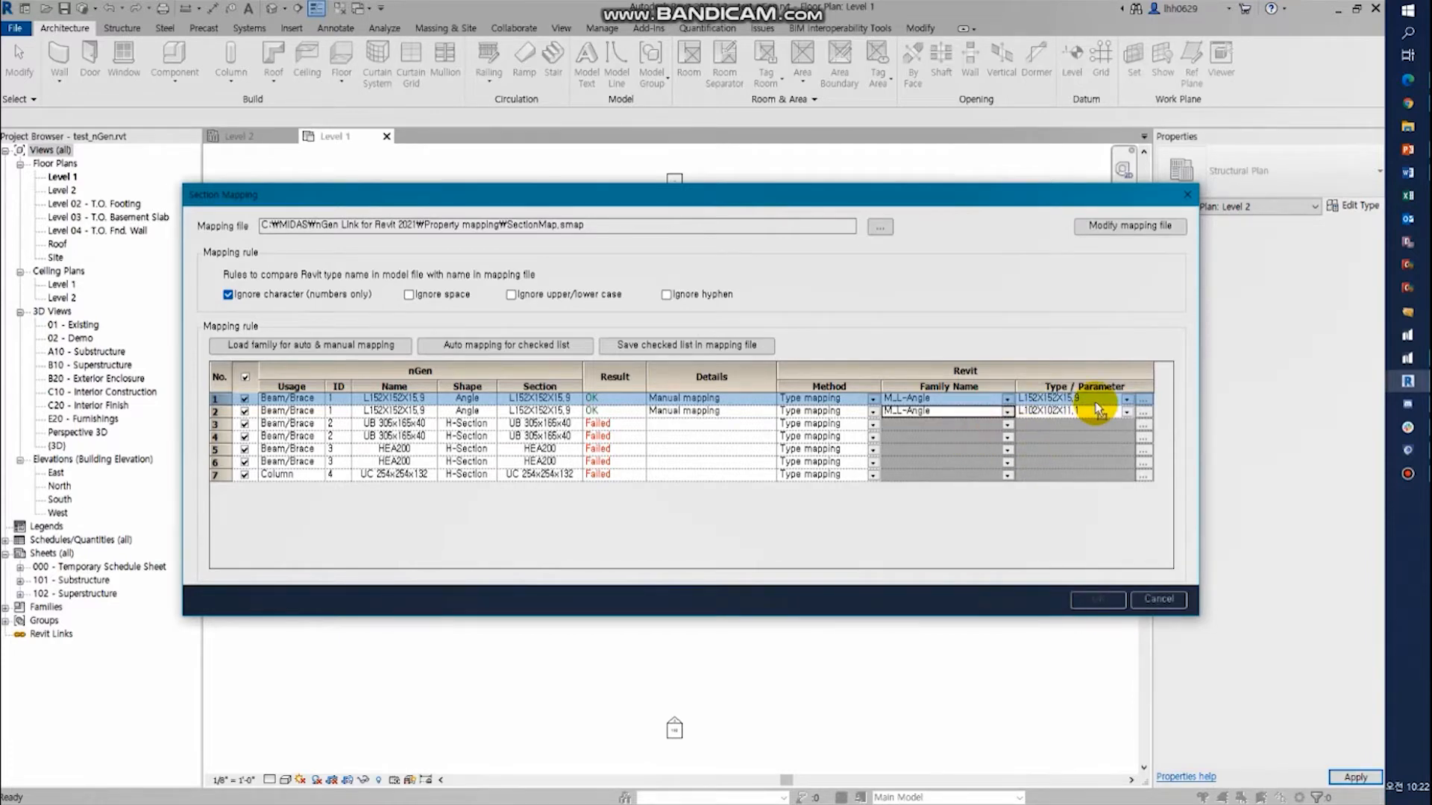
{"action": "left_click", "coordinate": [1126, 412]}
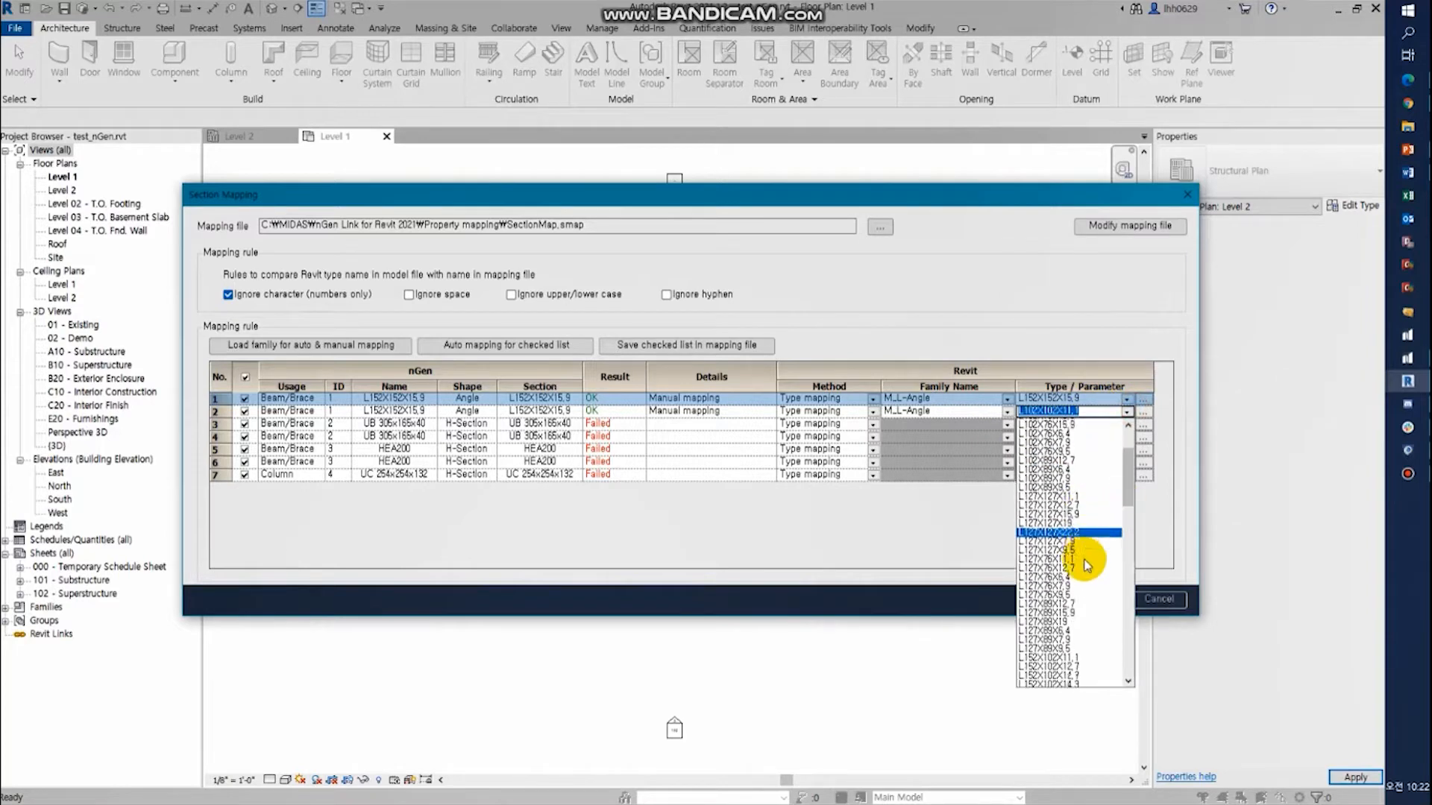
{"action": "scroll", "coordinate": [1078, 595], "scroll_direction": "down", "scroll_amount": 3}
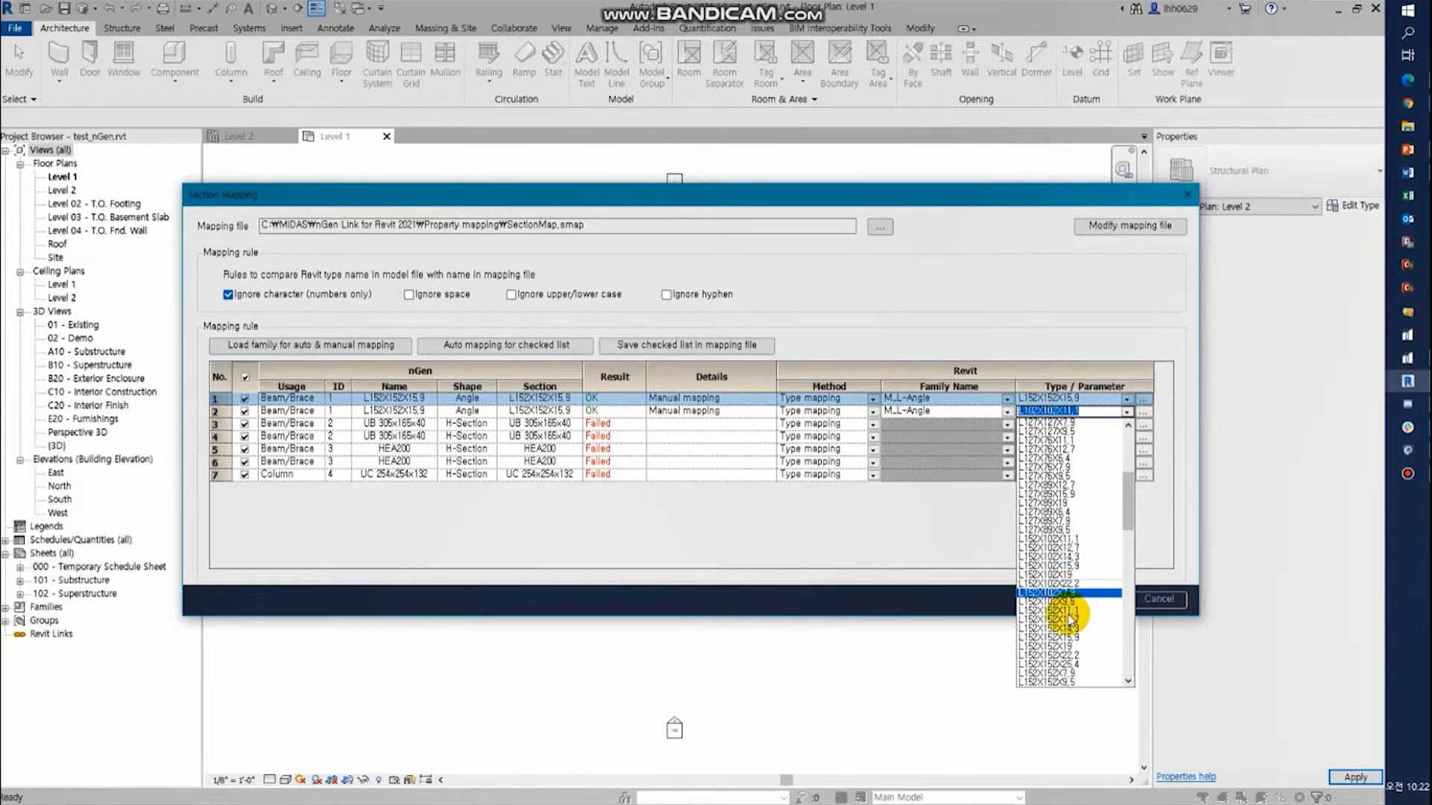
{"action": "left_click", "coordinate": [1091, 639]}
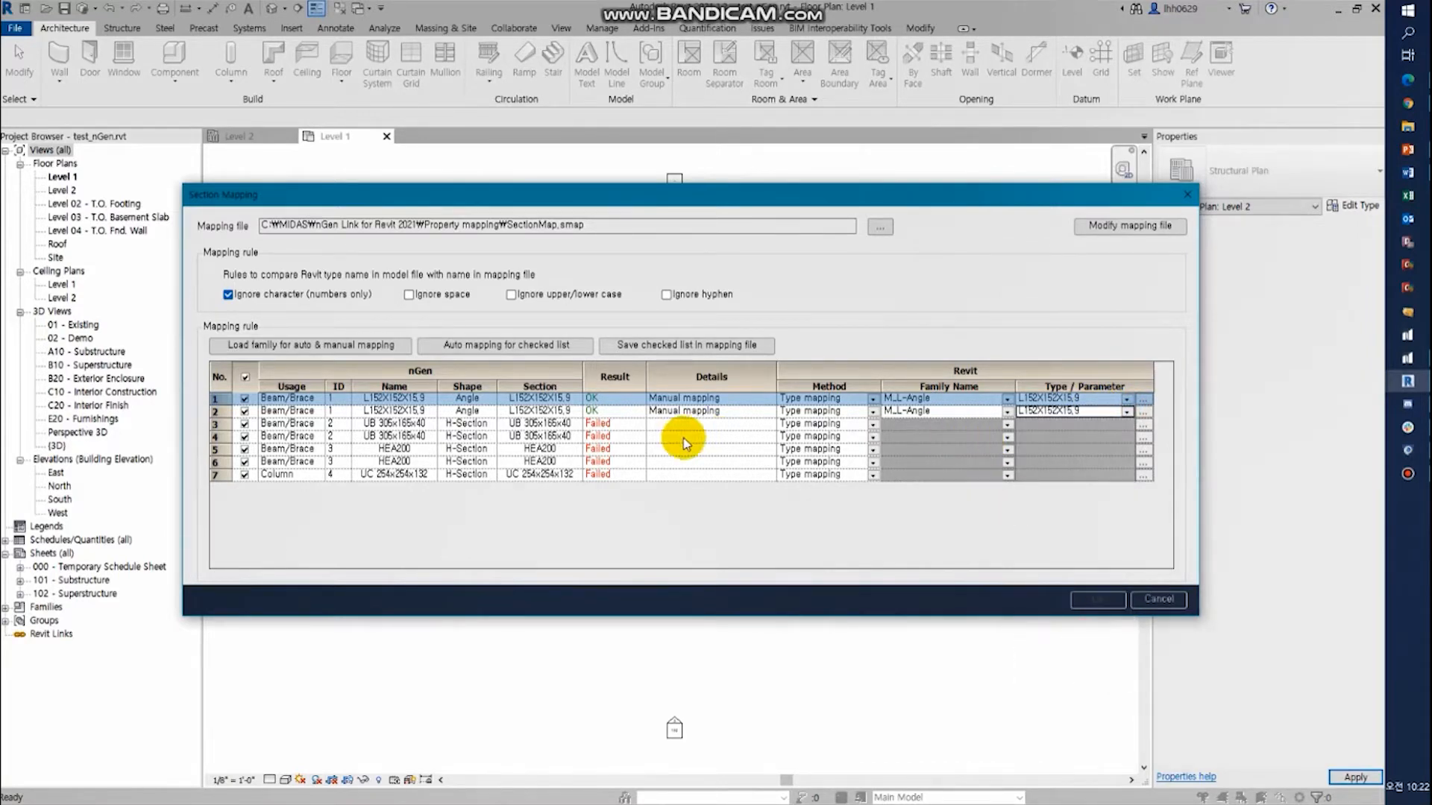
- Load the HP Shapes family from the English-Imperial library's Structural Framing > Steel > AISC 14.1 folder for section mapping
{"action": "left_click", "coordinate": [311, 344]}
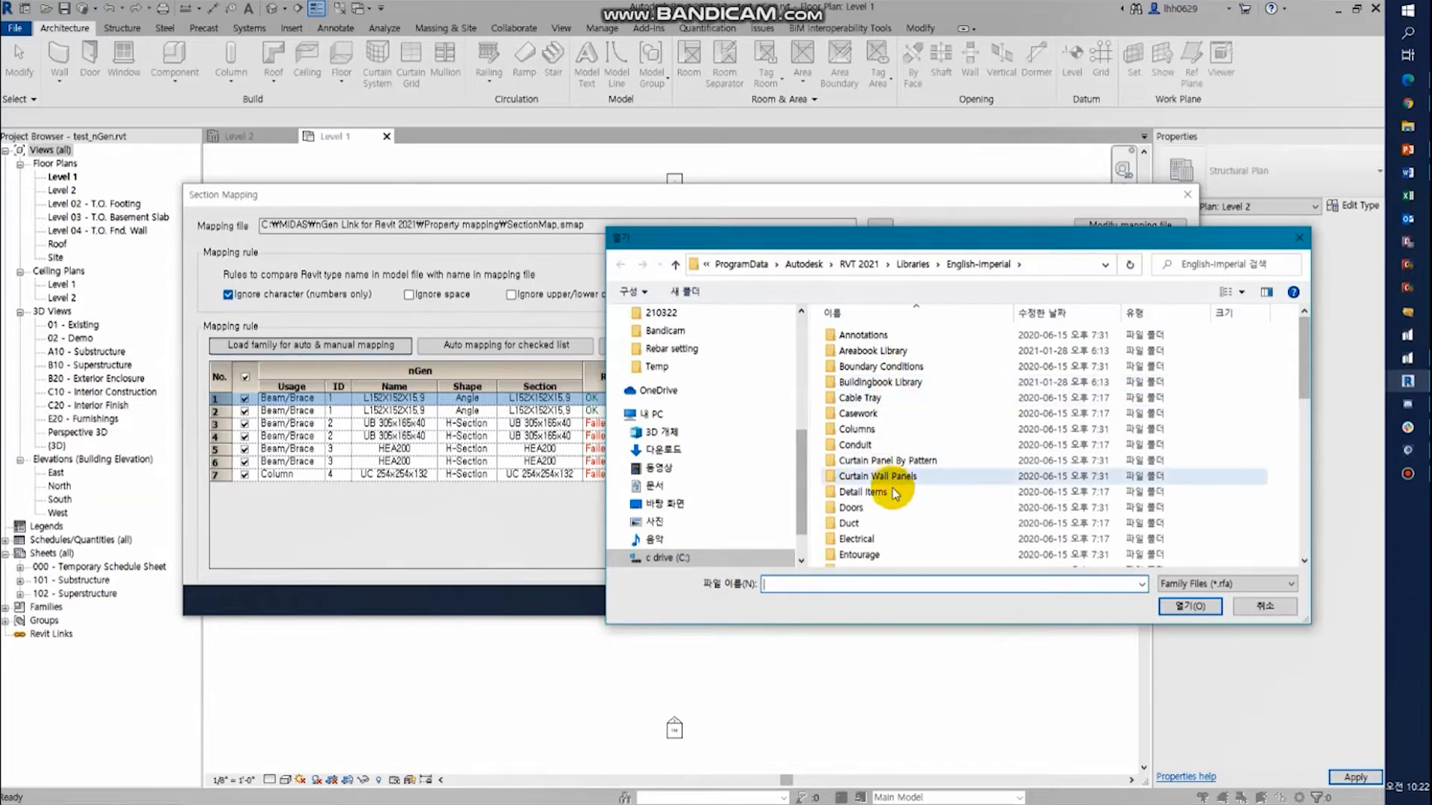
{"action": "scroll", "coordinate": [899, 477], "scroll_direction": "down", "scroll_amount": 3}
{"action": "scroll", "coordinate": [898, 489], "scroll_direction": "down", "scroll_amount": 5}
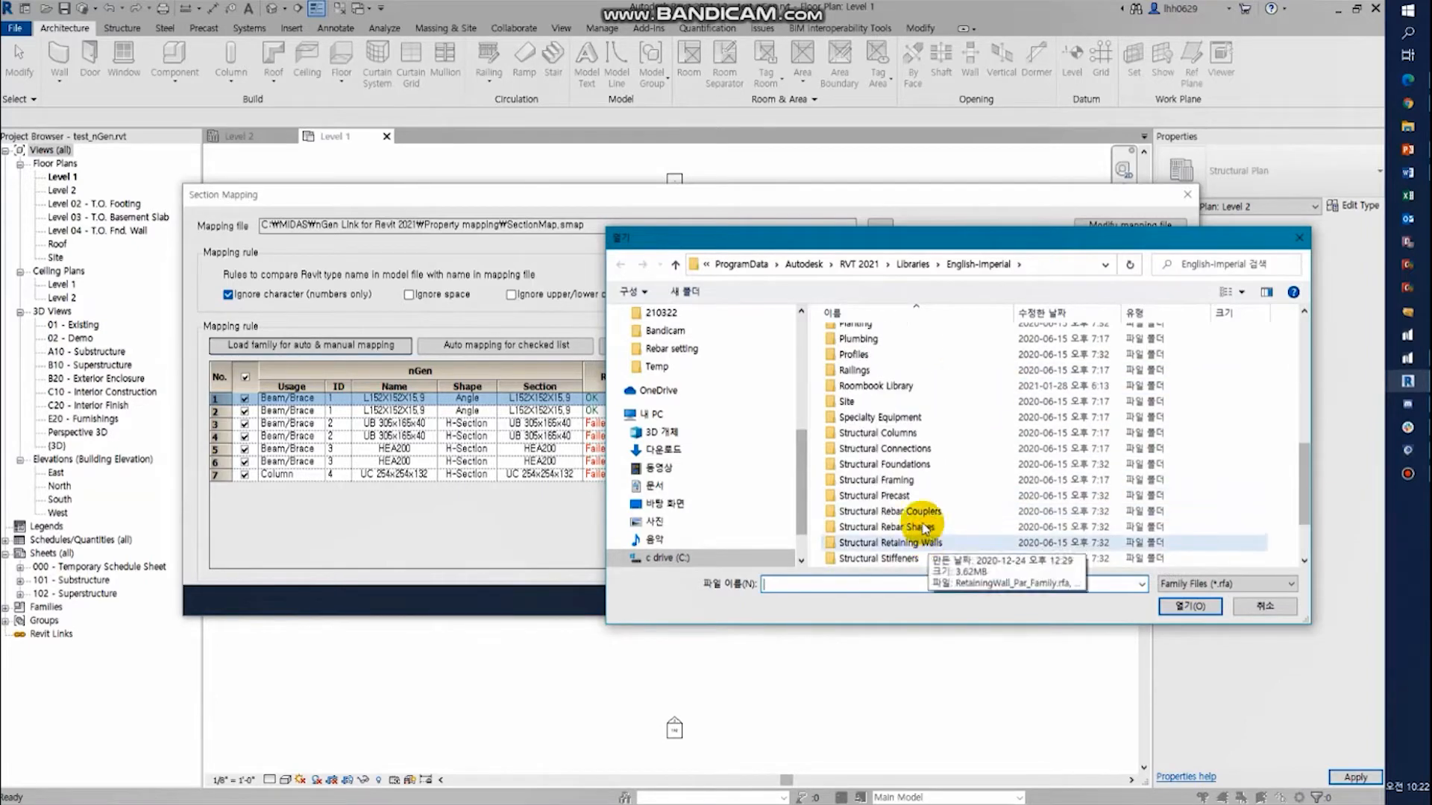
{"action": "double_click", "coordinate": [918, 484]}
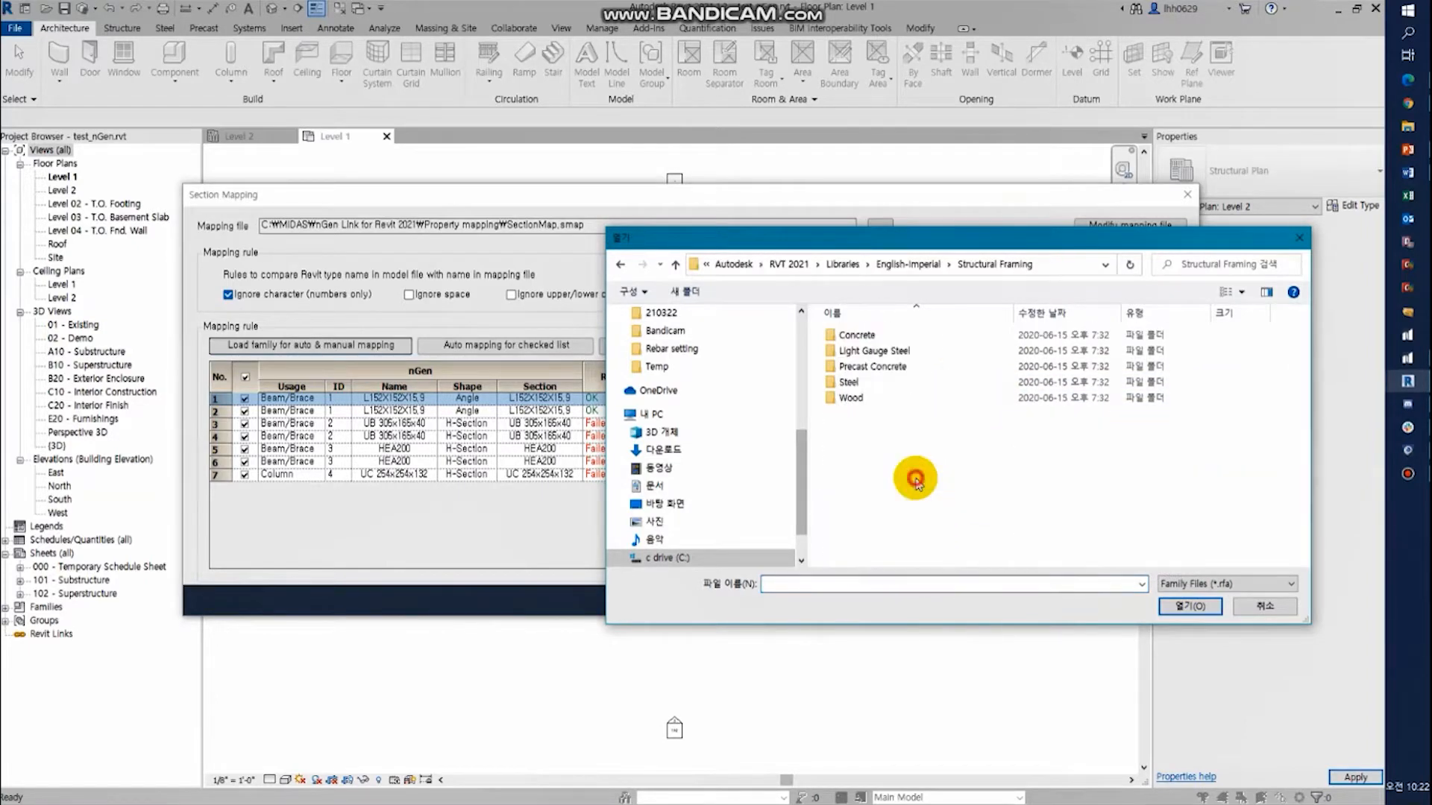
{"action": "double_click", "coordinate": [893, 400]}
{"action": "scroll", "coordinate": [932, 507], "scroll_direction": "down", "scroll_amount": 4}
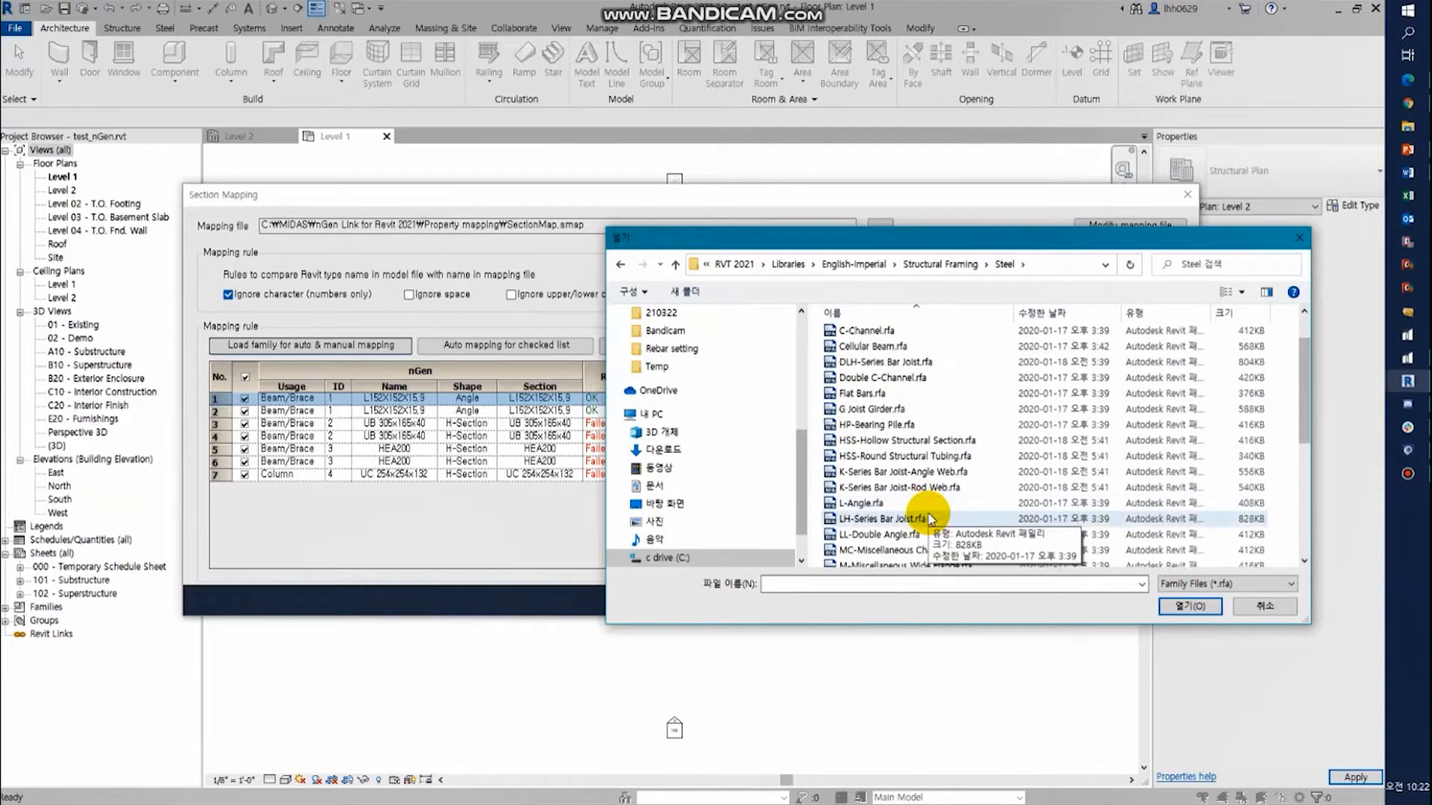
{"action": "scroll", "coordinate": [930, 520], "scroll_direction": "down", "scroll_amount": 3}
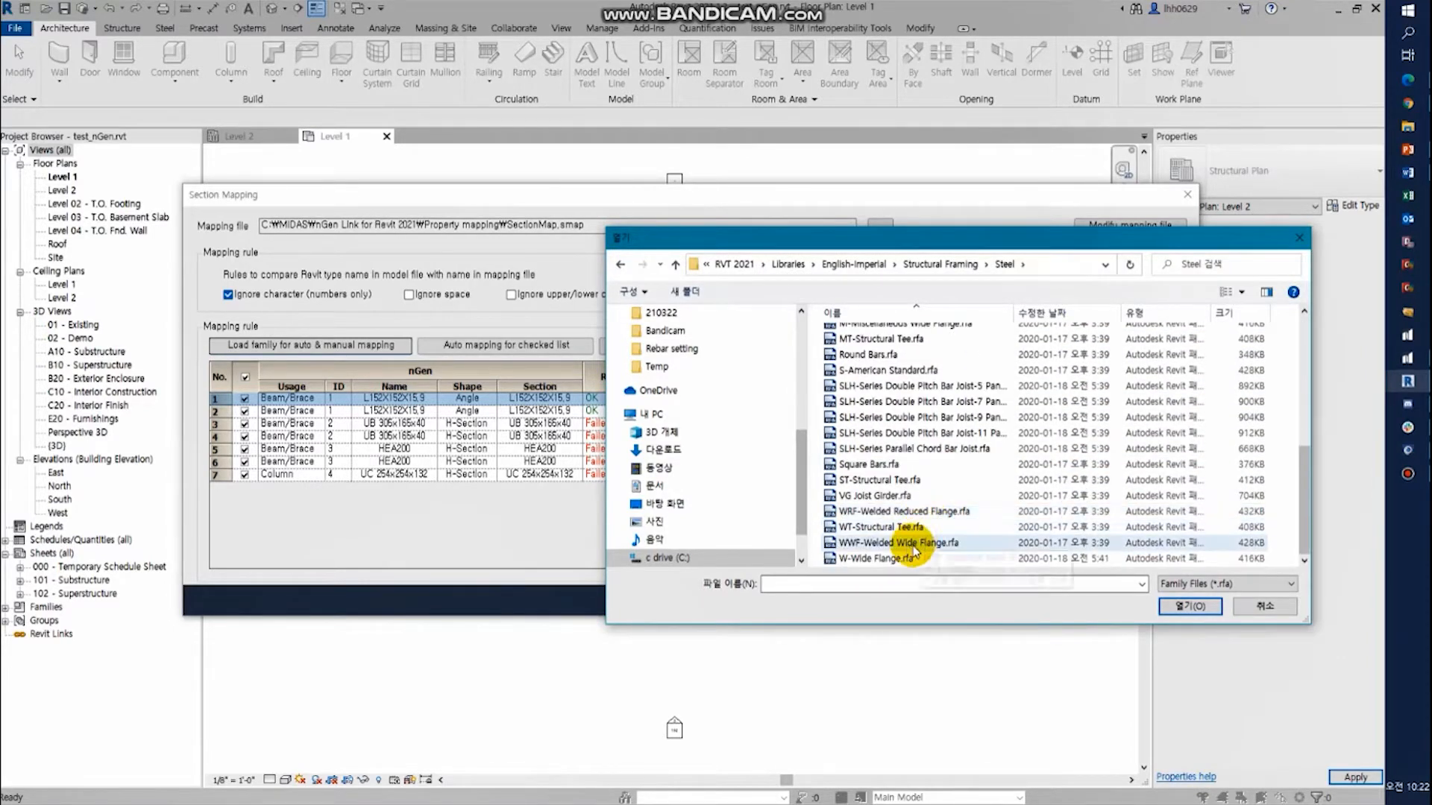
{"action": "scroll", "coordinate": [908, 552], "scroll_direction": "up", "scroll_amount": 2}
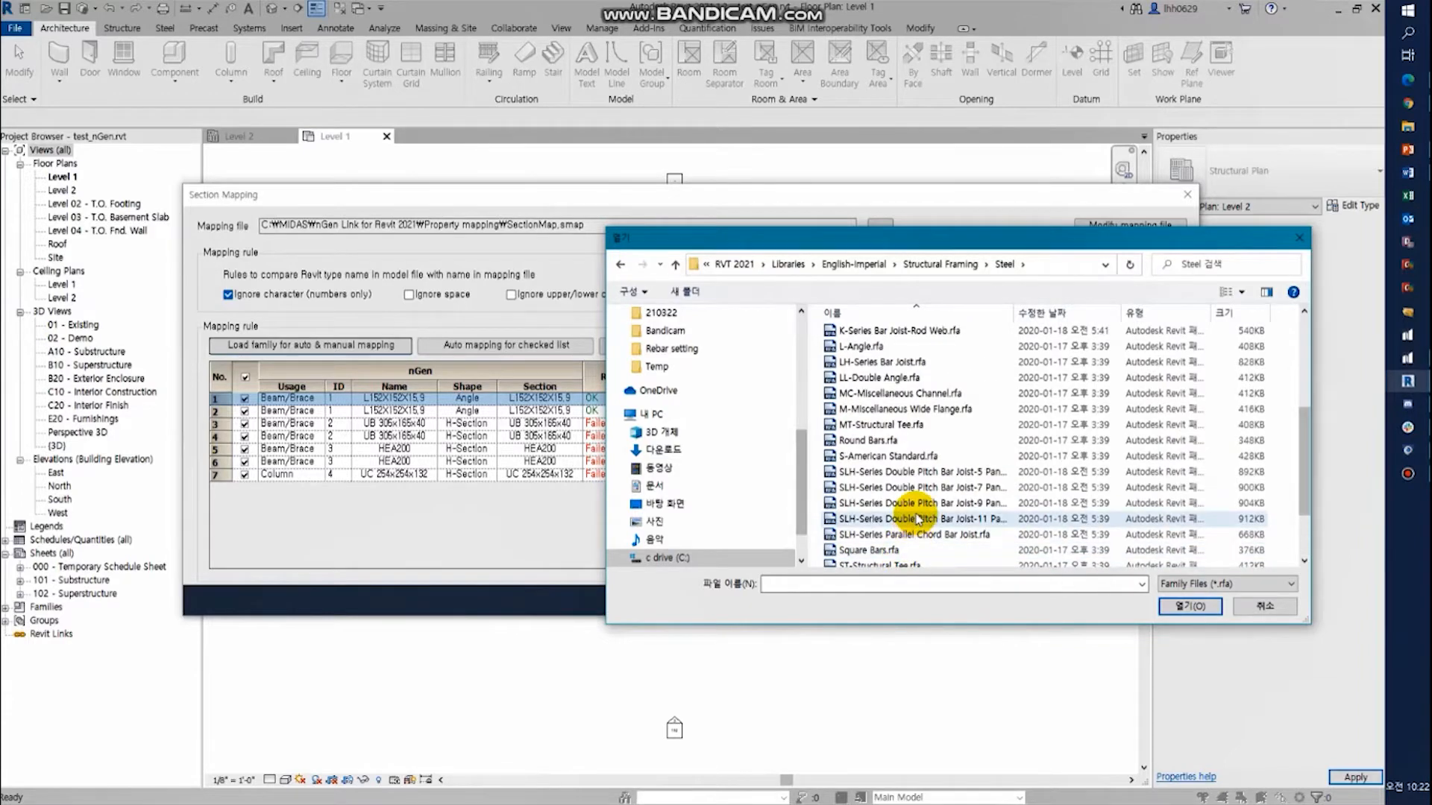
{"action": "scroll", "coordinate": [917, 520], "scroll_direction": "up", "scroll_amount": 3}
{"action": "scroll", "coordinate": [917, 519], "scroll_direction": "up", "scroll_amount": 2}
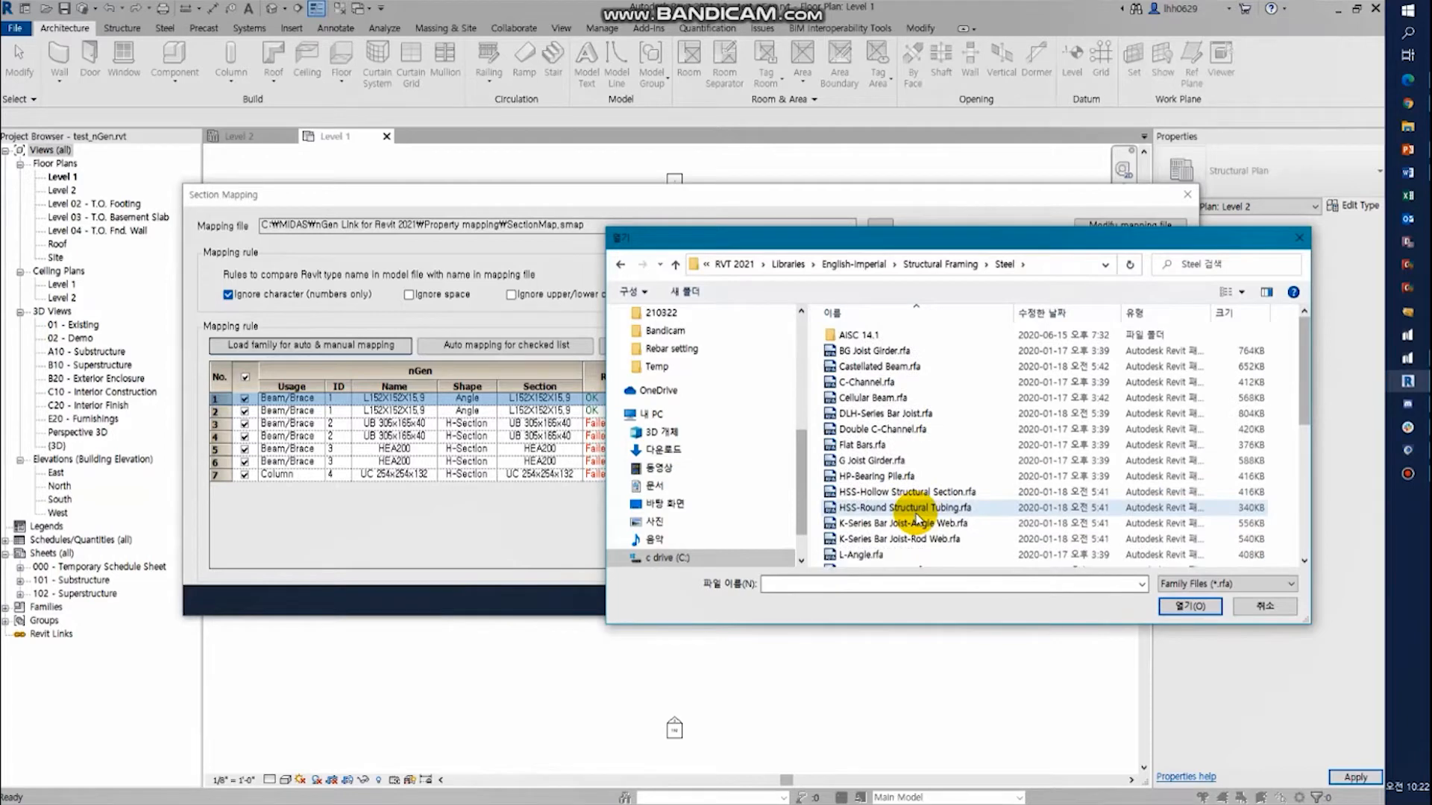
{"action": "double_click", "coordinate": [869, 334]}
{"action": "left_click", "coordinate": [899, 352]}
{"action": "double_click", "coordinate": [904, 357]}
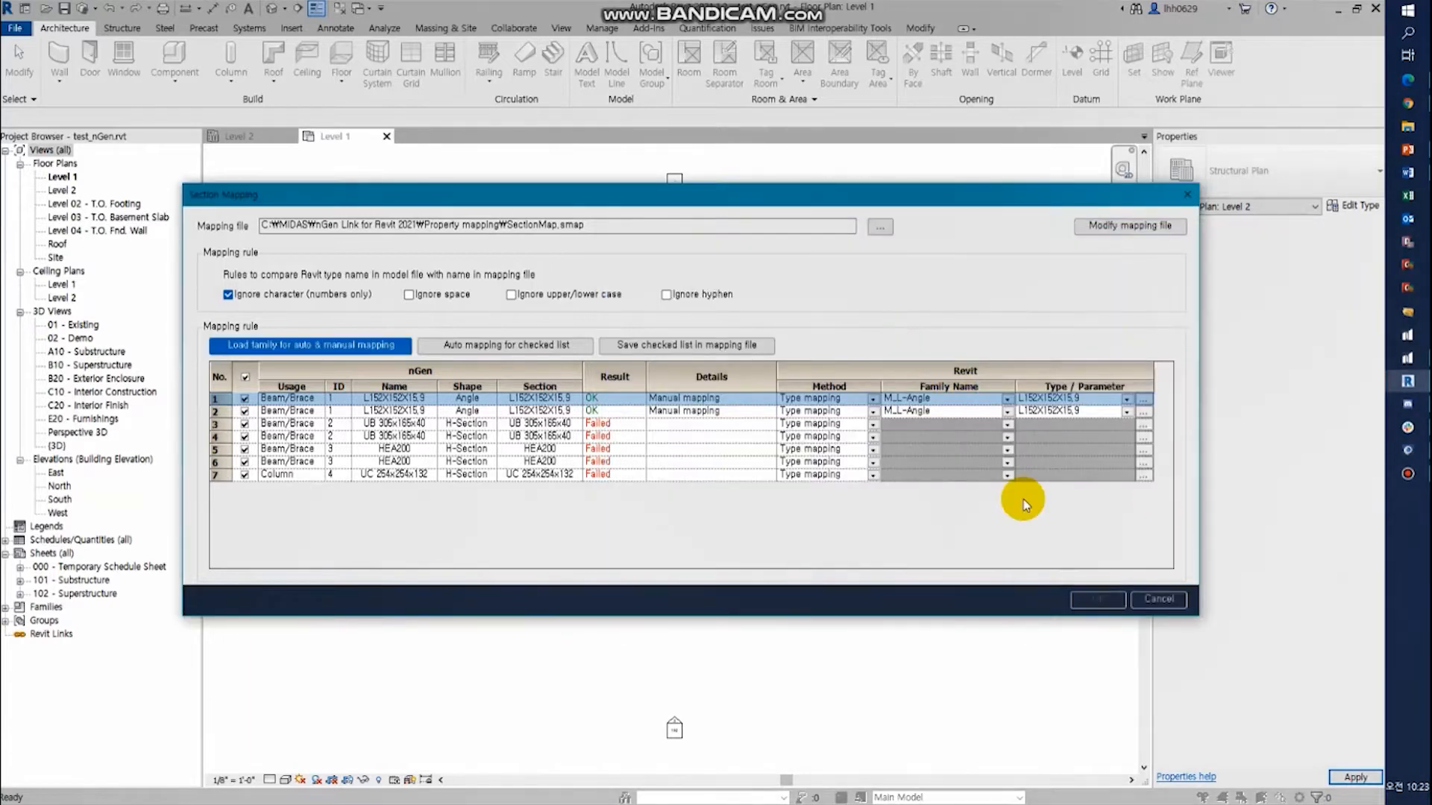
- Map the first UB 305x165x40 beam/brace section to the family HP Shapes with type HP14X89
{"action": "left_click", "coordinate": [1008, 424]}
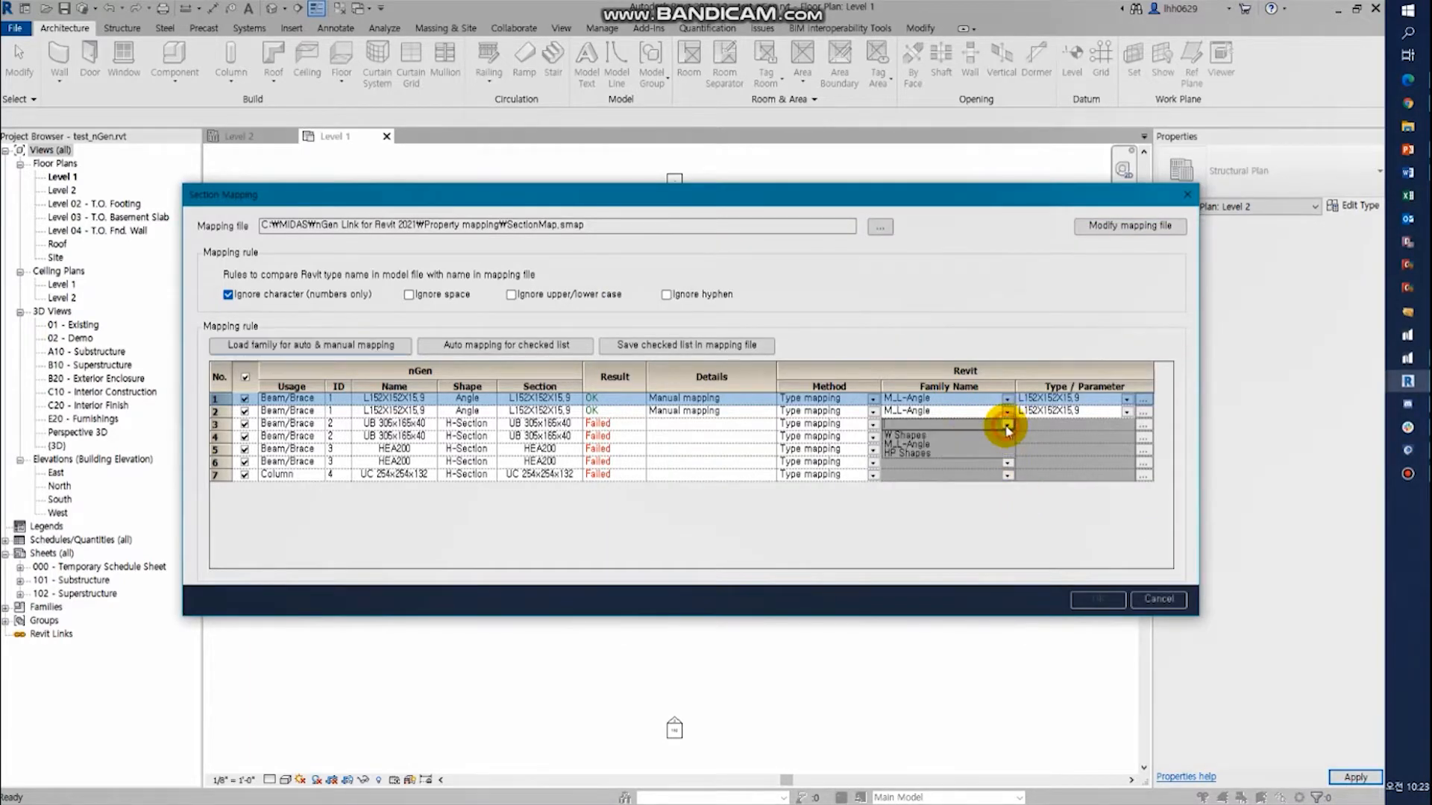
{"action": "left_click", "coordinate": [930, 452]}
{"action": "left_click", "coordinate": [1070, 425]}
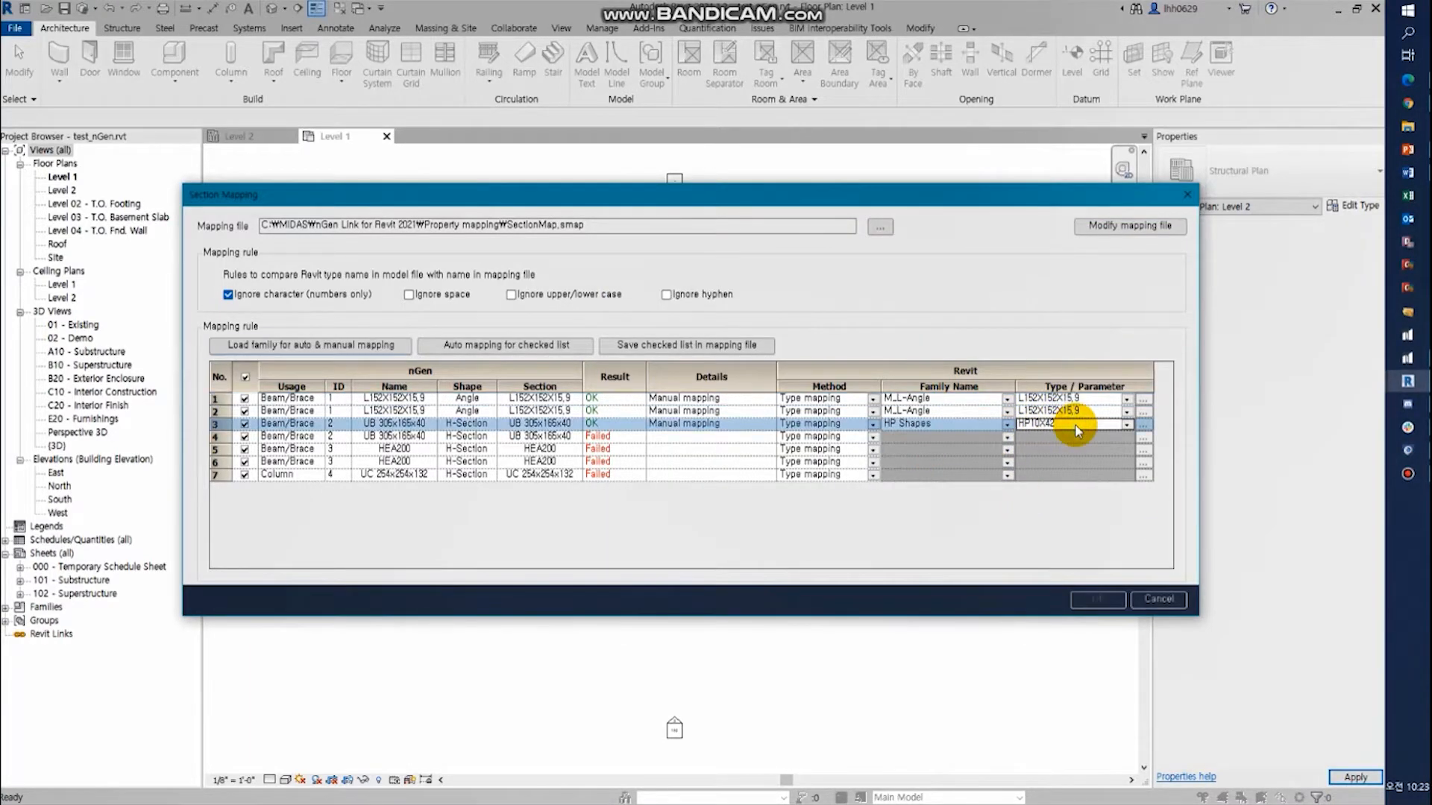
{"action": "left_click", "coordinate": [1127, 425]}
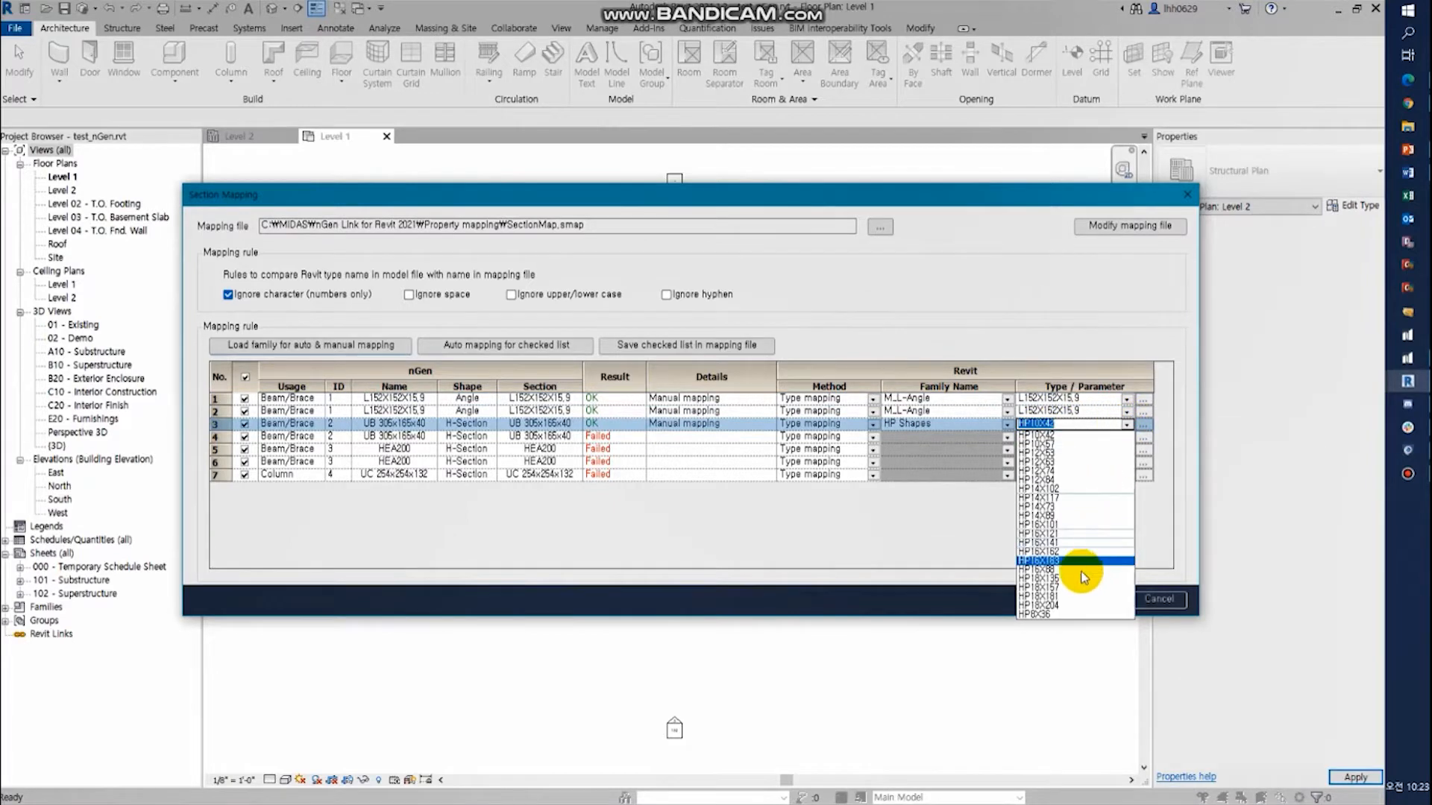
{"action": "left_click", "coordinate": [1056, 519]}
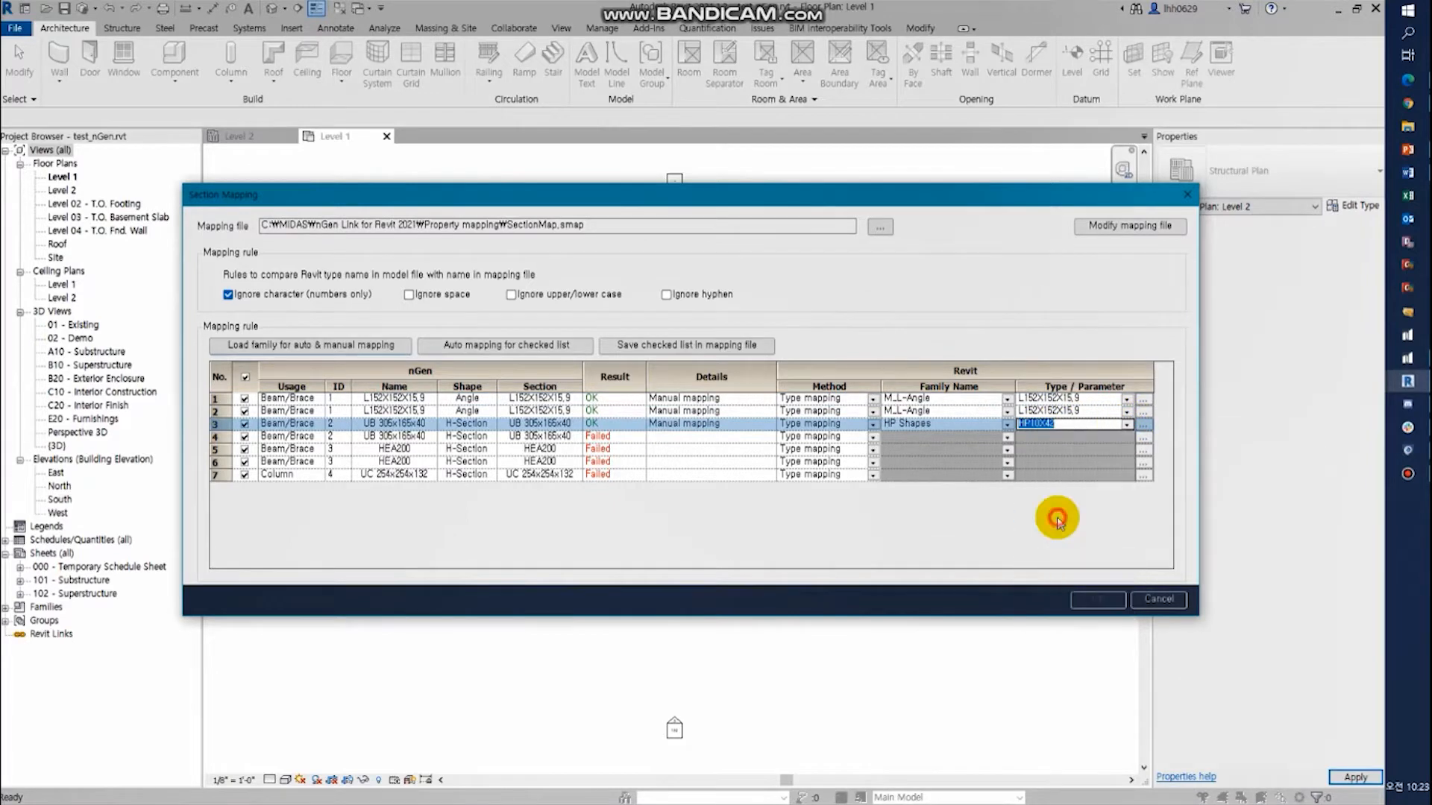
- Load the family UB-Universal Beam.rfa from the English library's Structural Framing > Steel folder for section mapping
{"action": "left_click", "coordinate": [338, 356]}
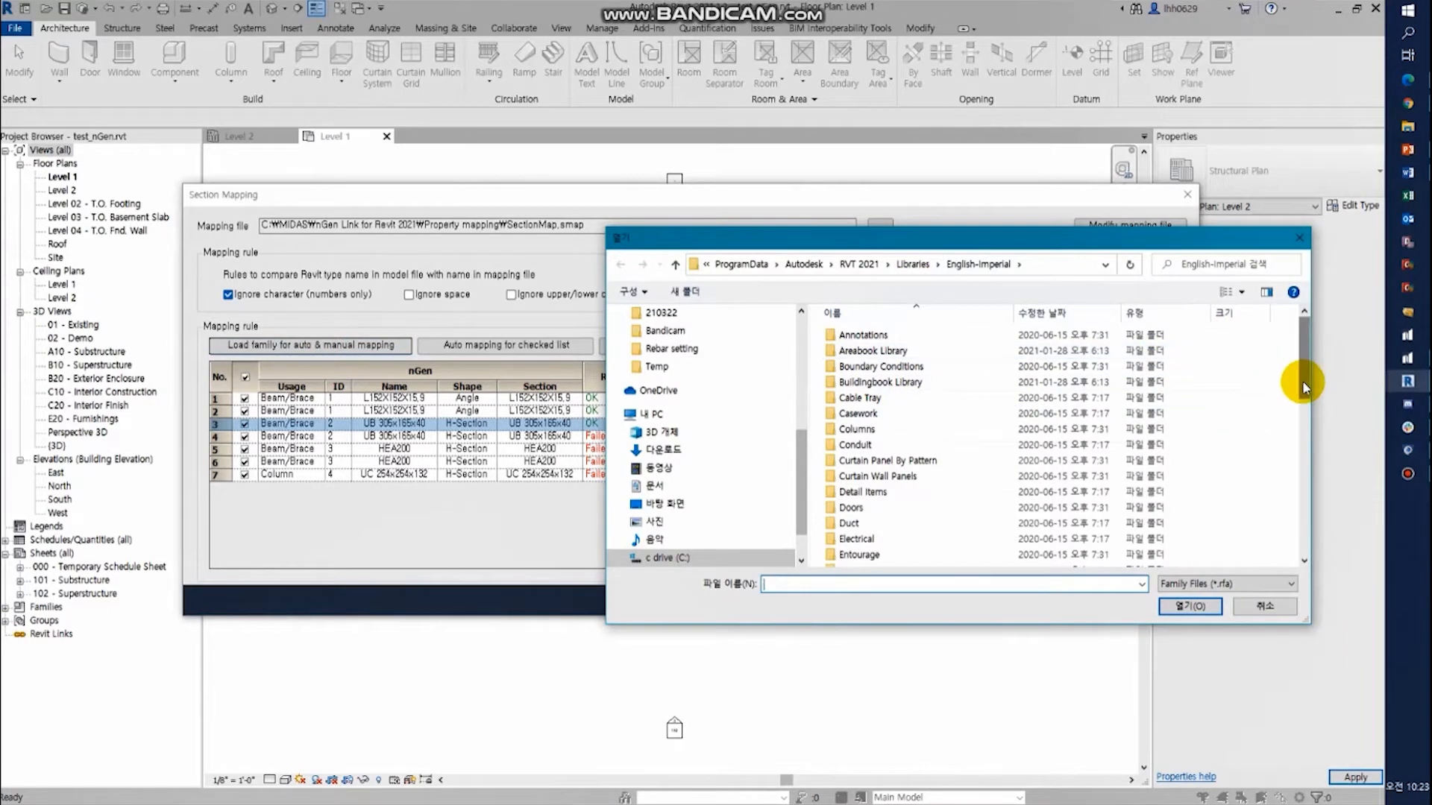
{"action": "left_click", "coordinate": [888, 265]}
{"action": "left_click", "coordinate": [911, 264]}
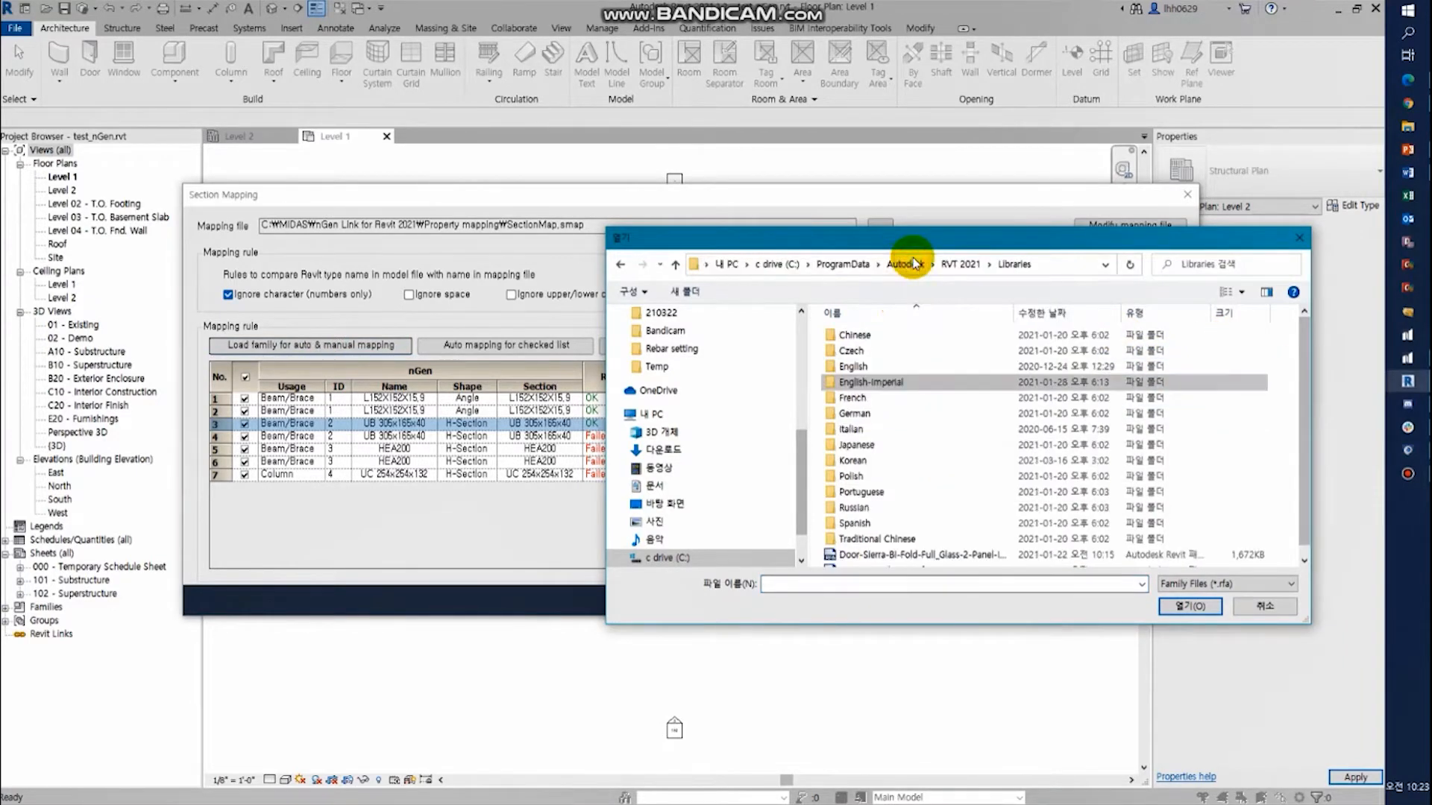
{"action": "left_click", "coordinate": [867, 368]}
{"action": "double_click", "coordinate": [867, 369]}
{"action": "scroll", "coordinate": [938, 545], "scroll_direction": "down", "scroll_amount": 5}
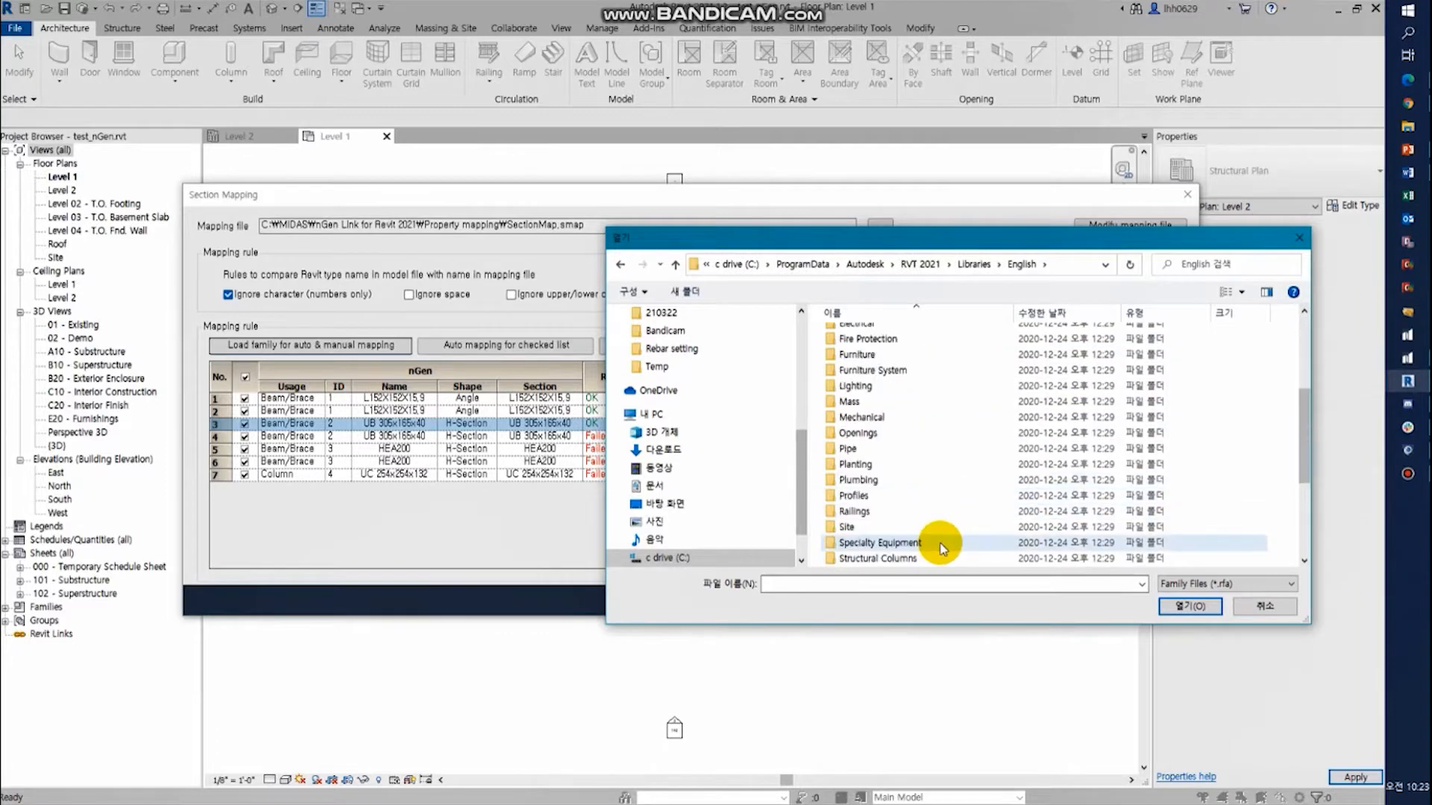
{"action": "scroll", "coordinate": [925, 522], "scroll_direction": "down", "scroll_amount": 1}
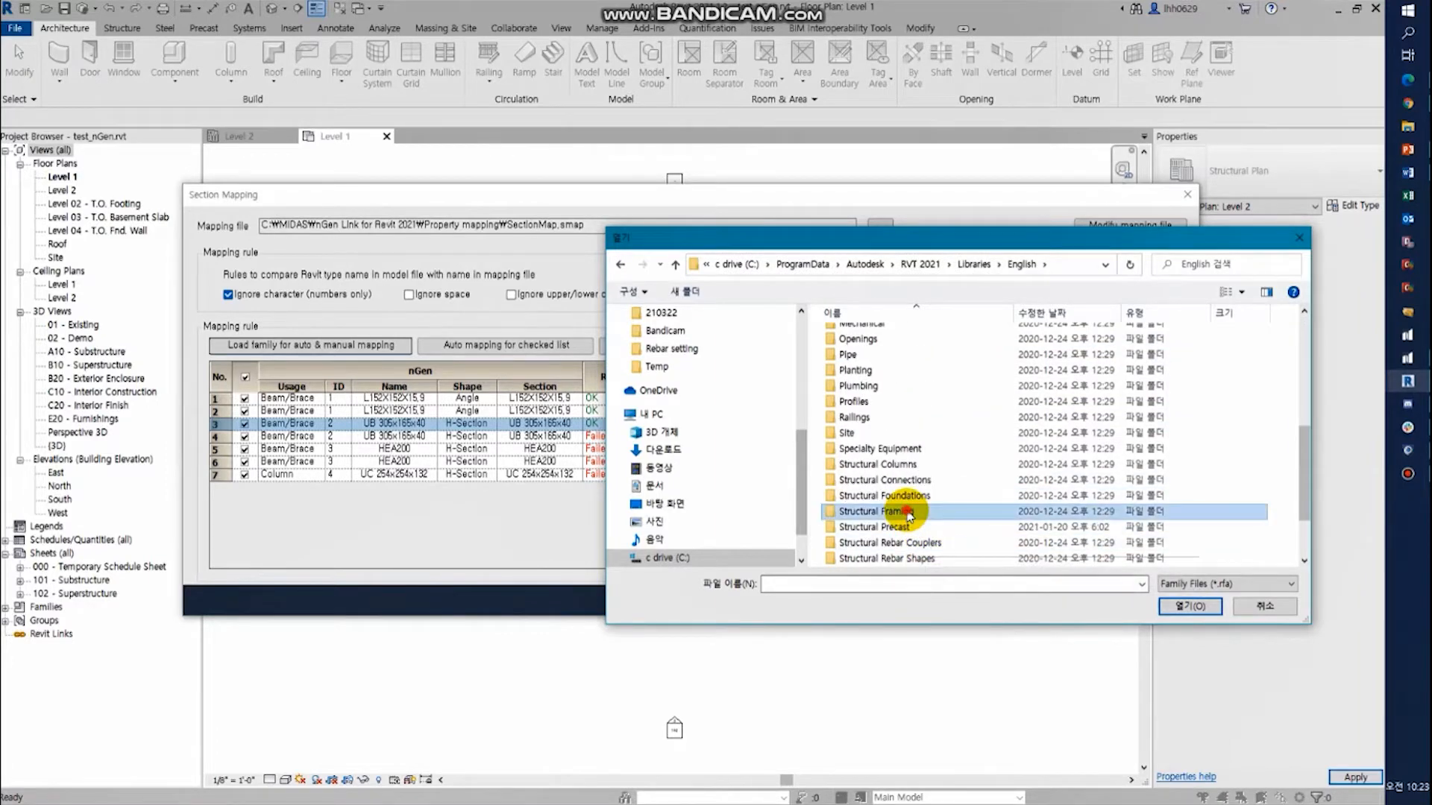
{"action": "double_click", "coordinate": [904, 504]}
{"action": "double_click", "coordinate": [863, 383]}
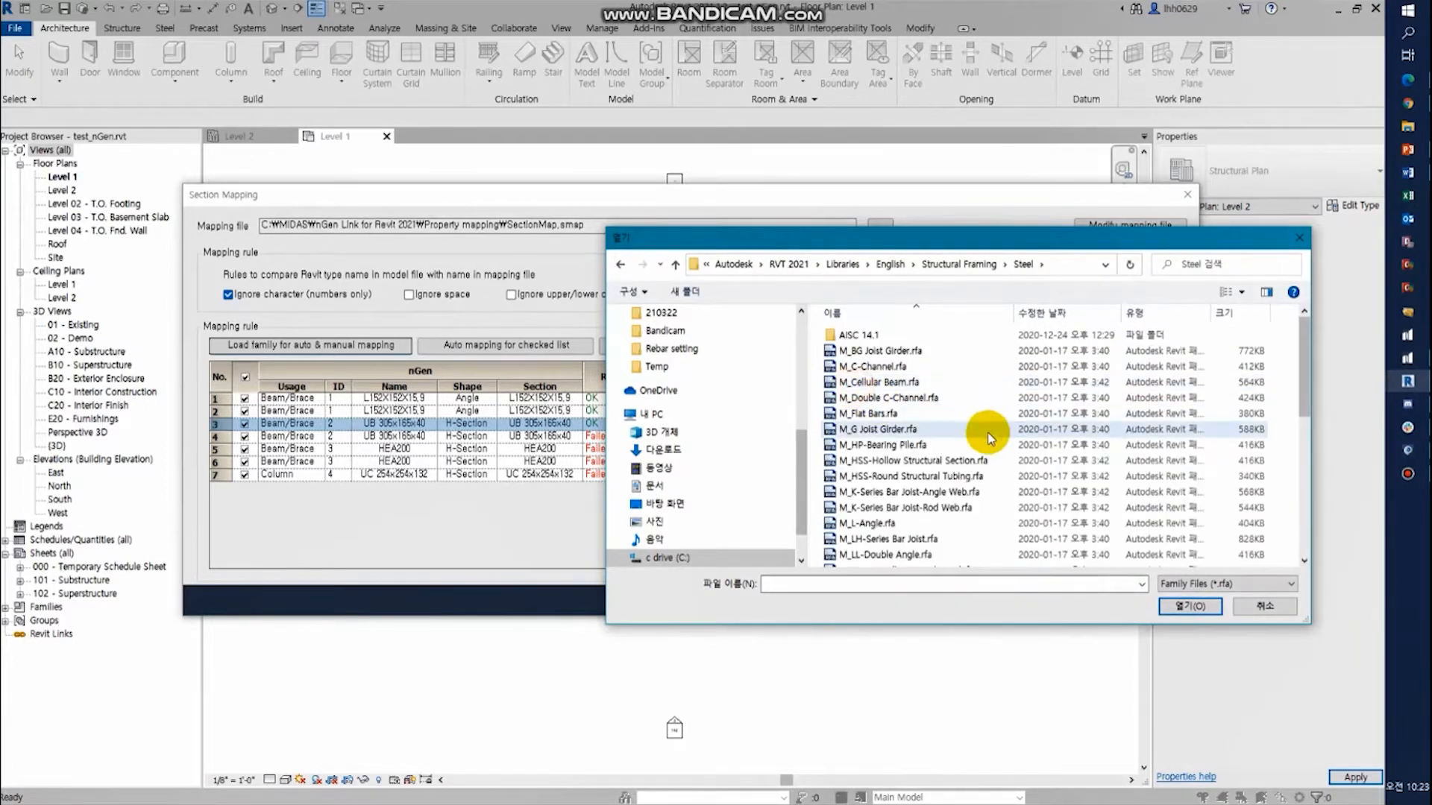
{"action": "scroll", "coordinate": [992, 439], "scroll_direction": "down", "scroll_amount": 8}
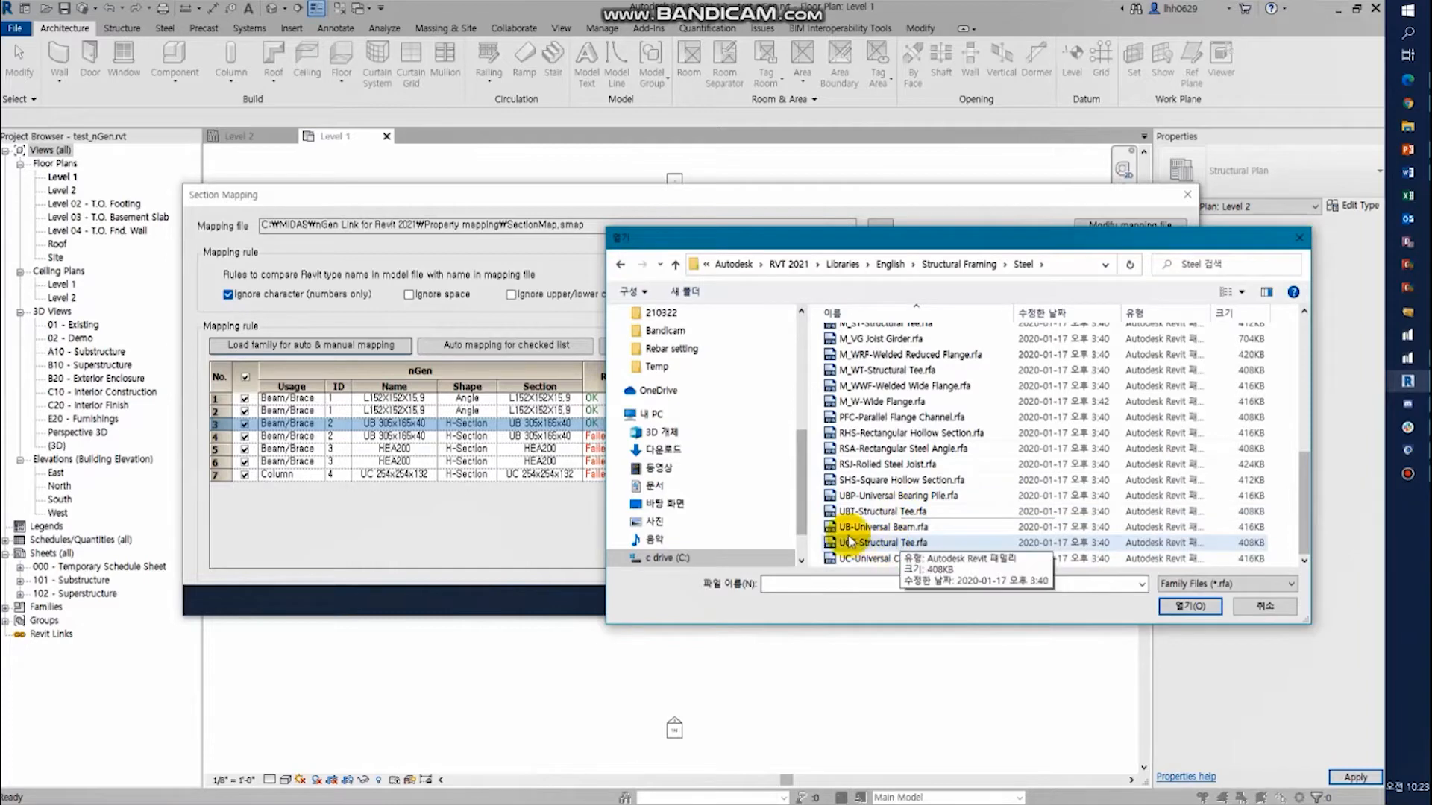
{"action": "left_click", "coordinate": [886, 530]}
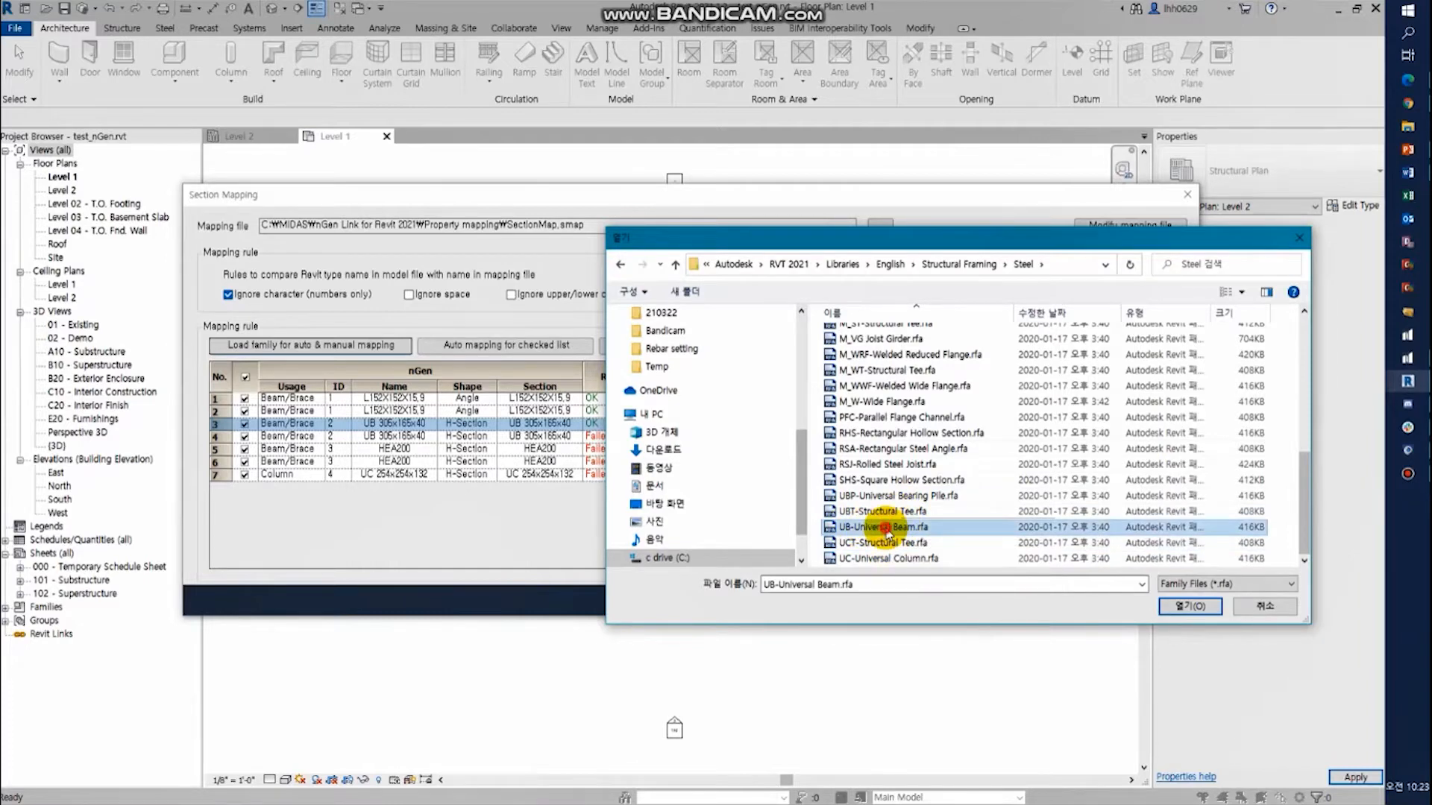
{"action": "double_click", "coordinate": [886, 529]}
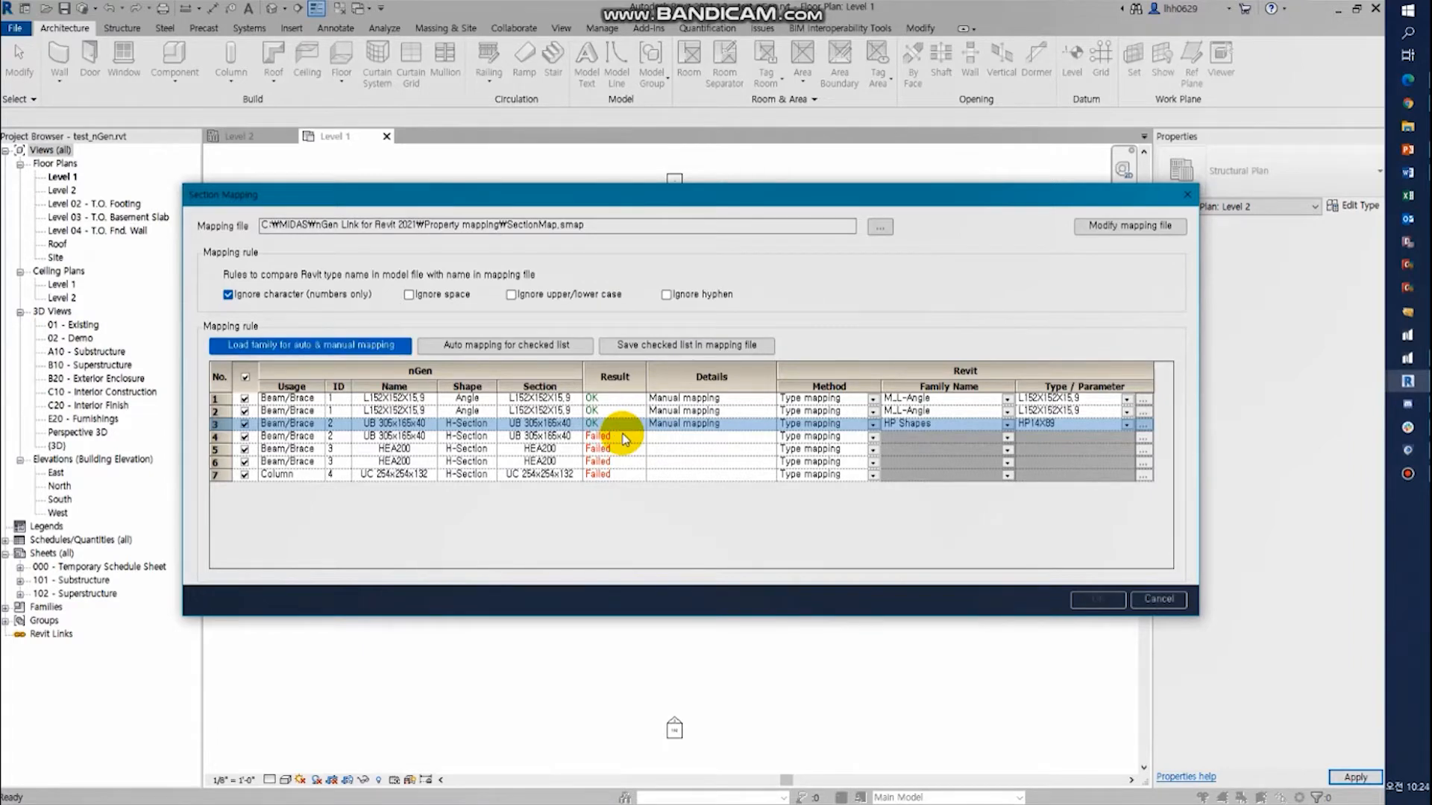
- Change the first UB 305x165x40 beam/brace mapping to the family UB-Universal Beam with type 305x165x40UB
{"action": "left_click", "coordinate": [1011, 423]}
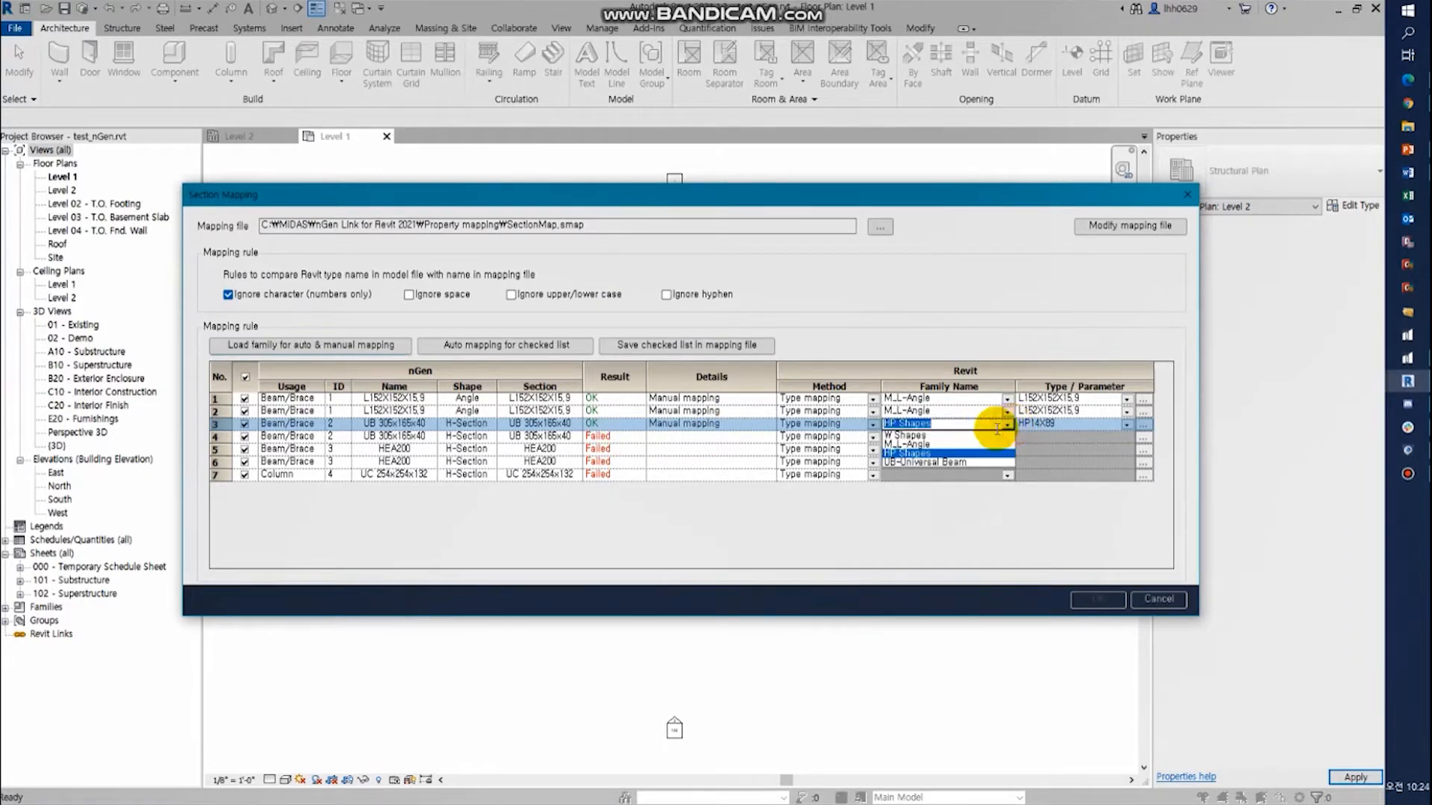
{"action": "left_click", "coordinate": [936, 450]}
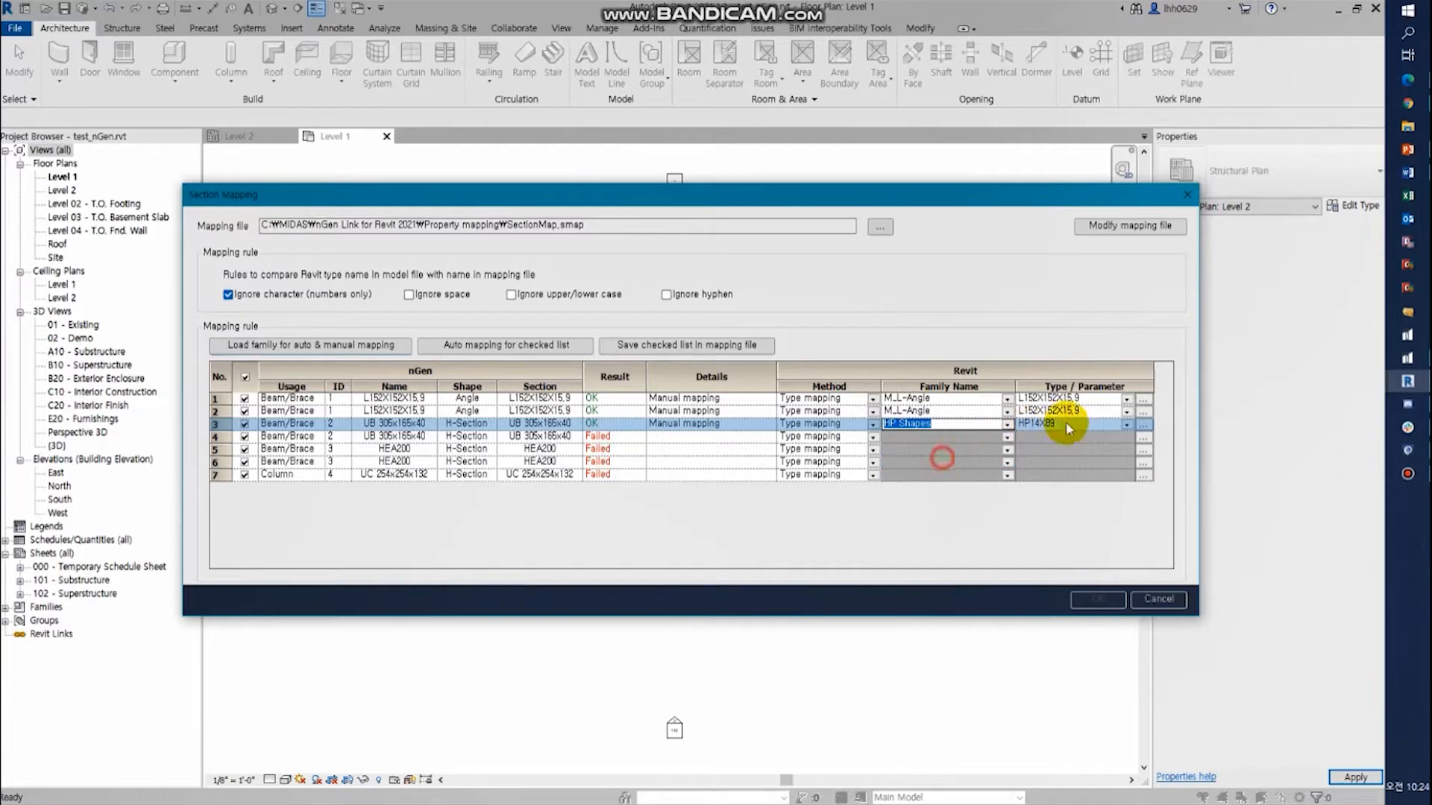
{"action": "left_click", "coordinate": [1126, 423]}
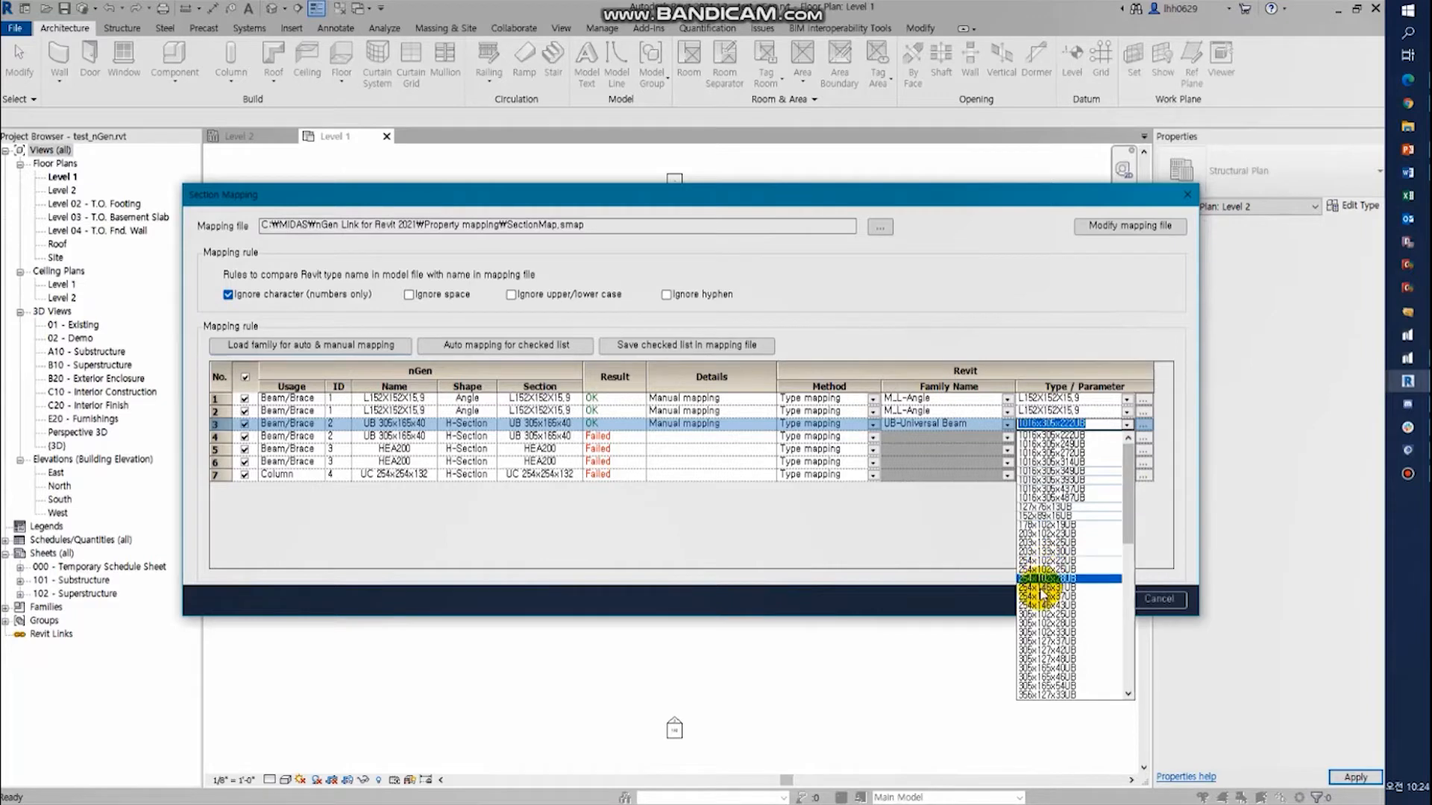
{"action": "left_click", "coordinate": [1068, 678]}
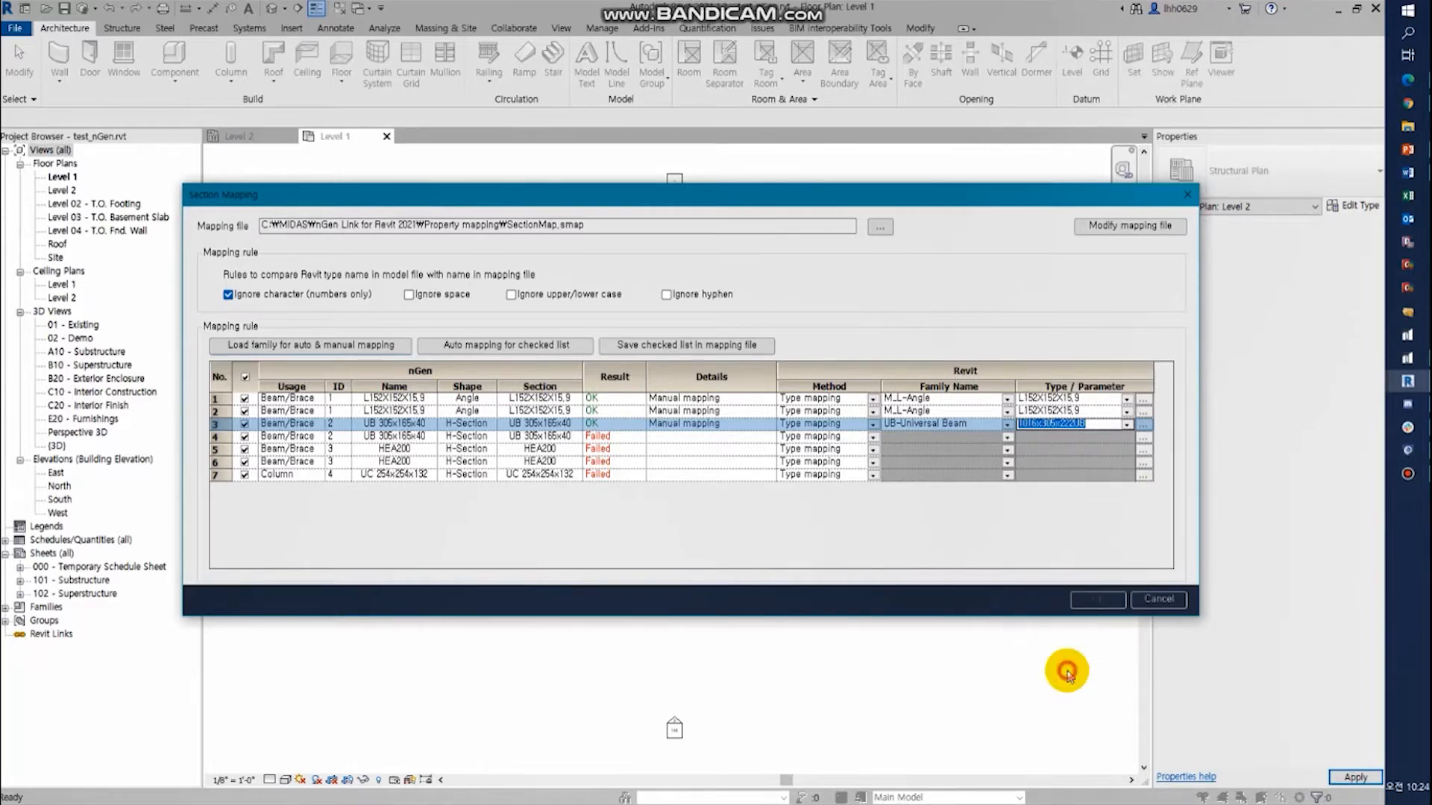
- Map the second UB 305x165x40 beam/brace section to the family UB-Universal Beam with type 305x165x40UB
{"action": "left_click", "coordinate": [1007, 438]}
{"action": "left_click", "coordinate": [949, 475]}
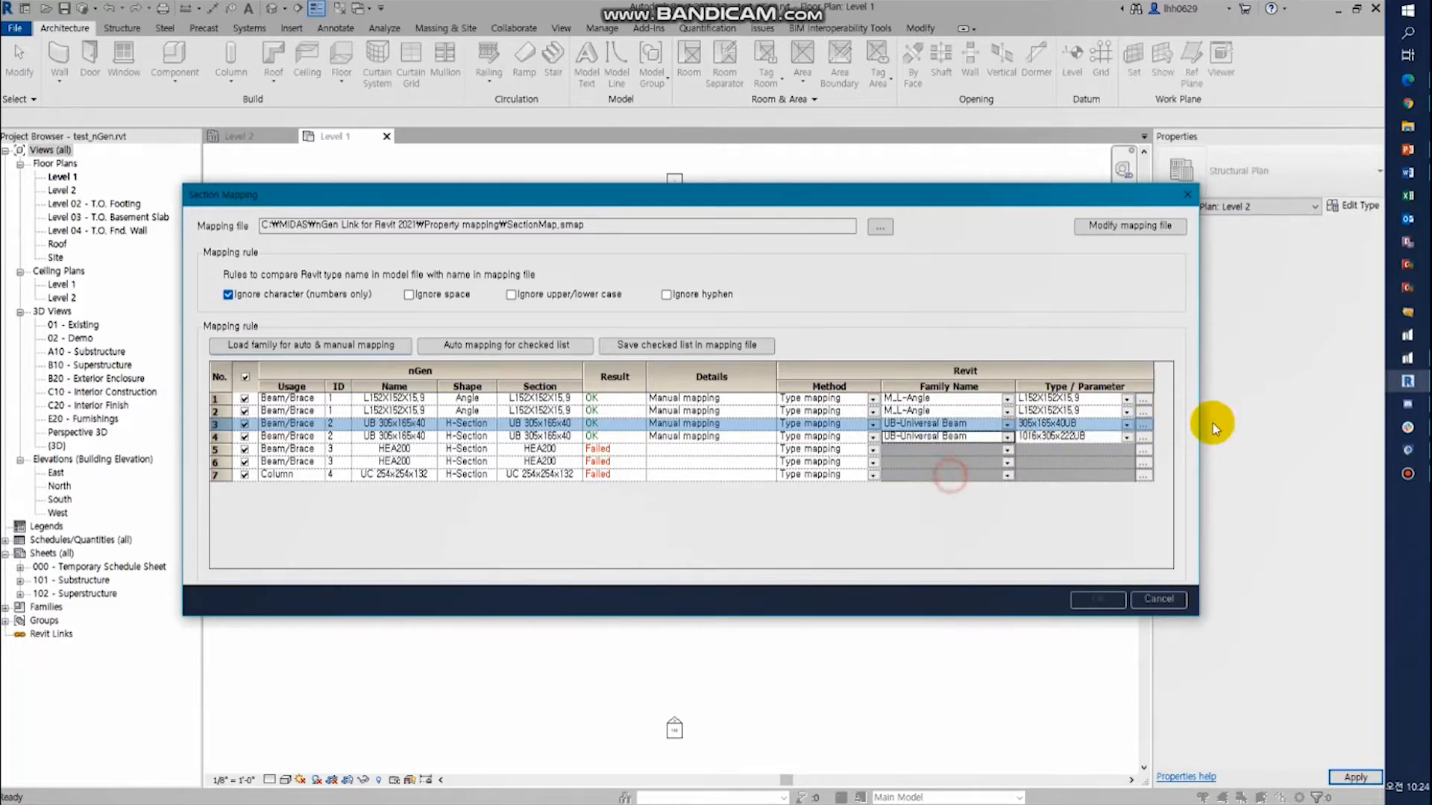
{"action": "left_click", "coordinate": [1127, 438]}
{"action": "left_click_drag", "start_coordinate": [1125, 480], "coordinate": [1123, 518]}
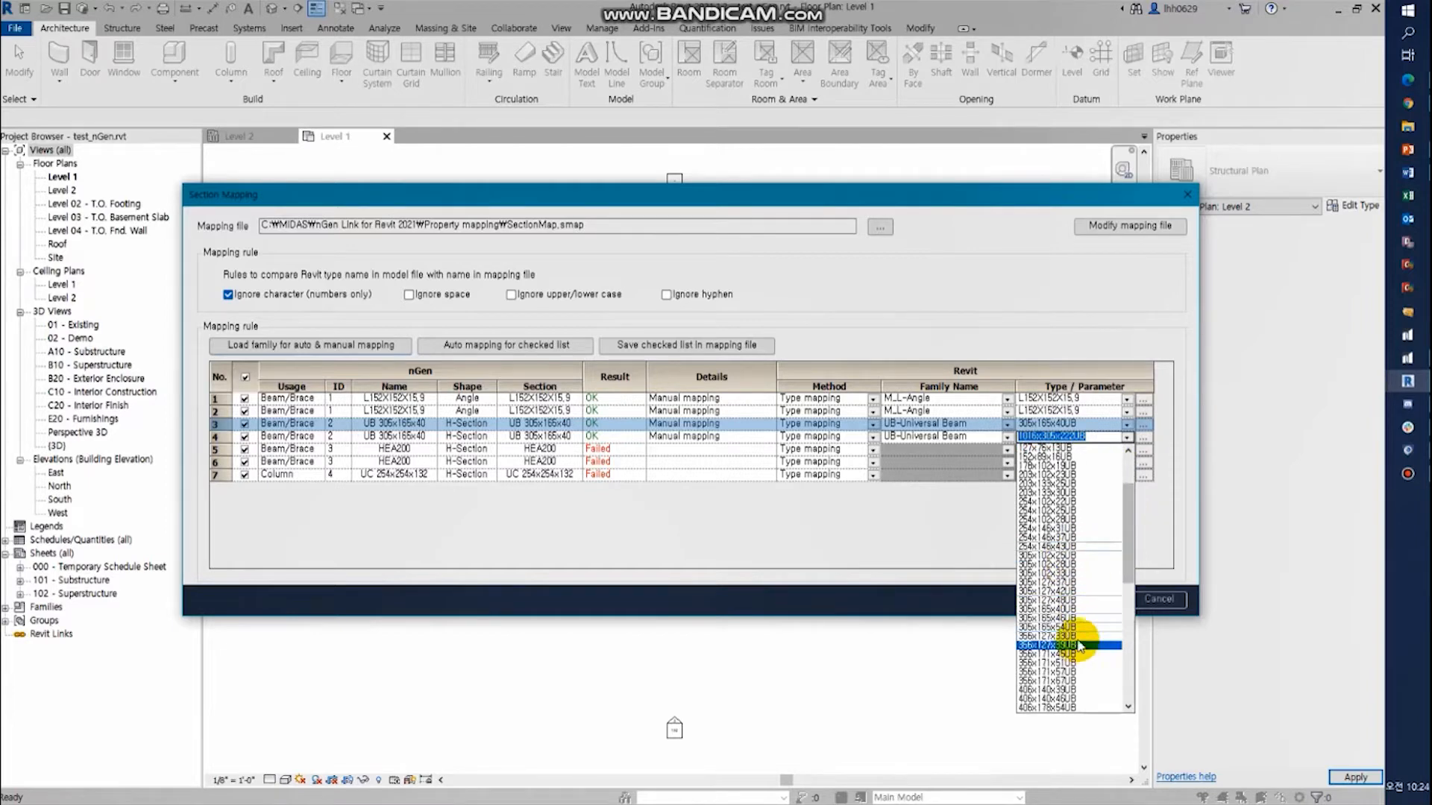
{"action": "left_click", "coordinate": [1074, 610]}
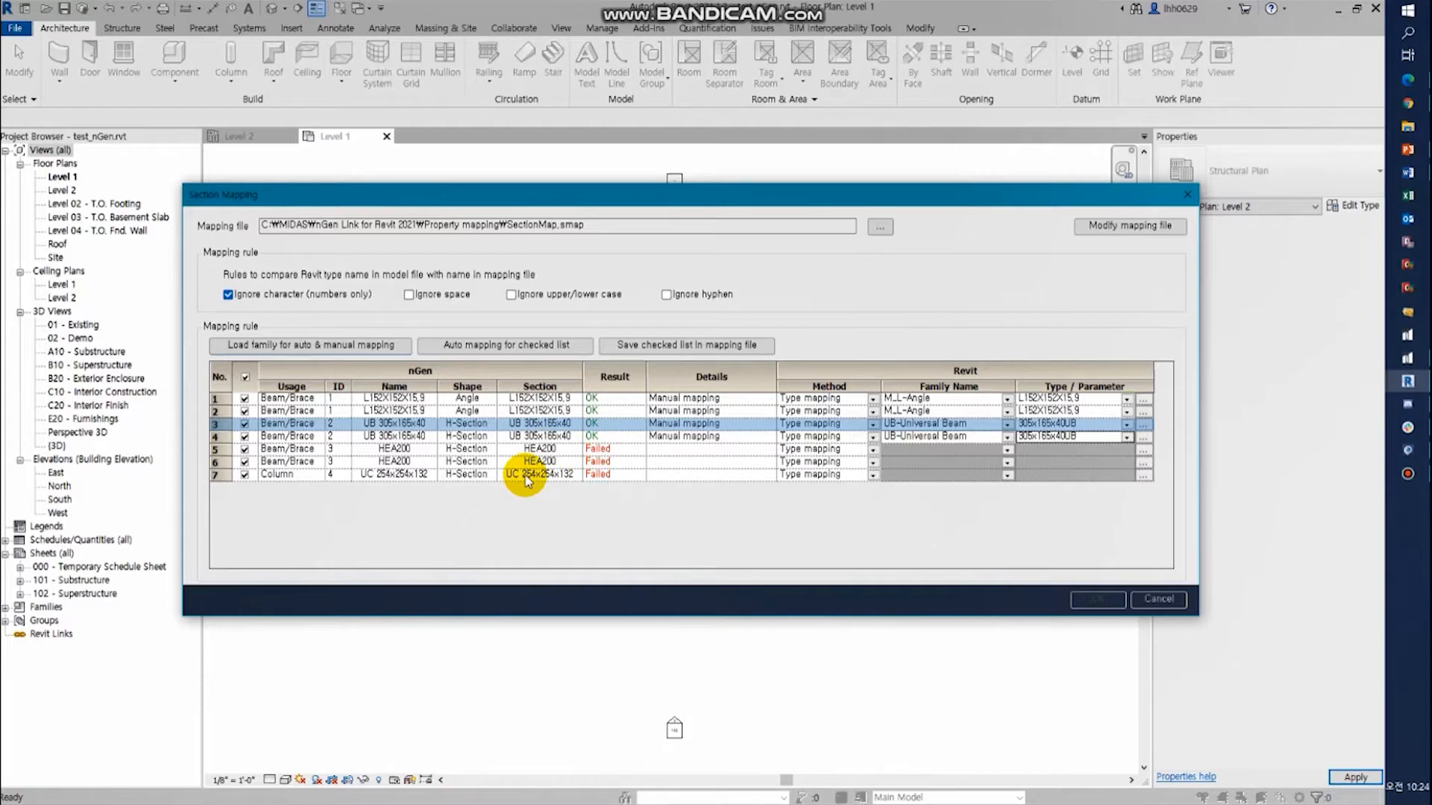
- Map the first HEA200 beam/brace section to the family UB-Universal Beam with type 127x76x13UB
{"action": "left_click", "coordinate": [1007, 450]}
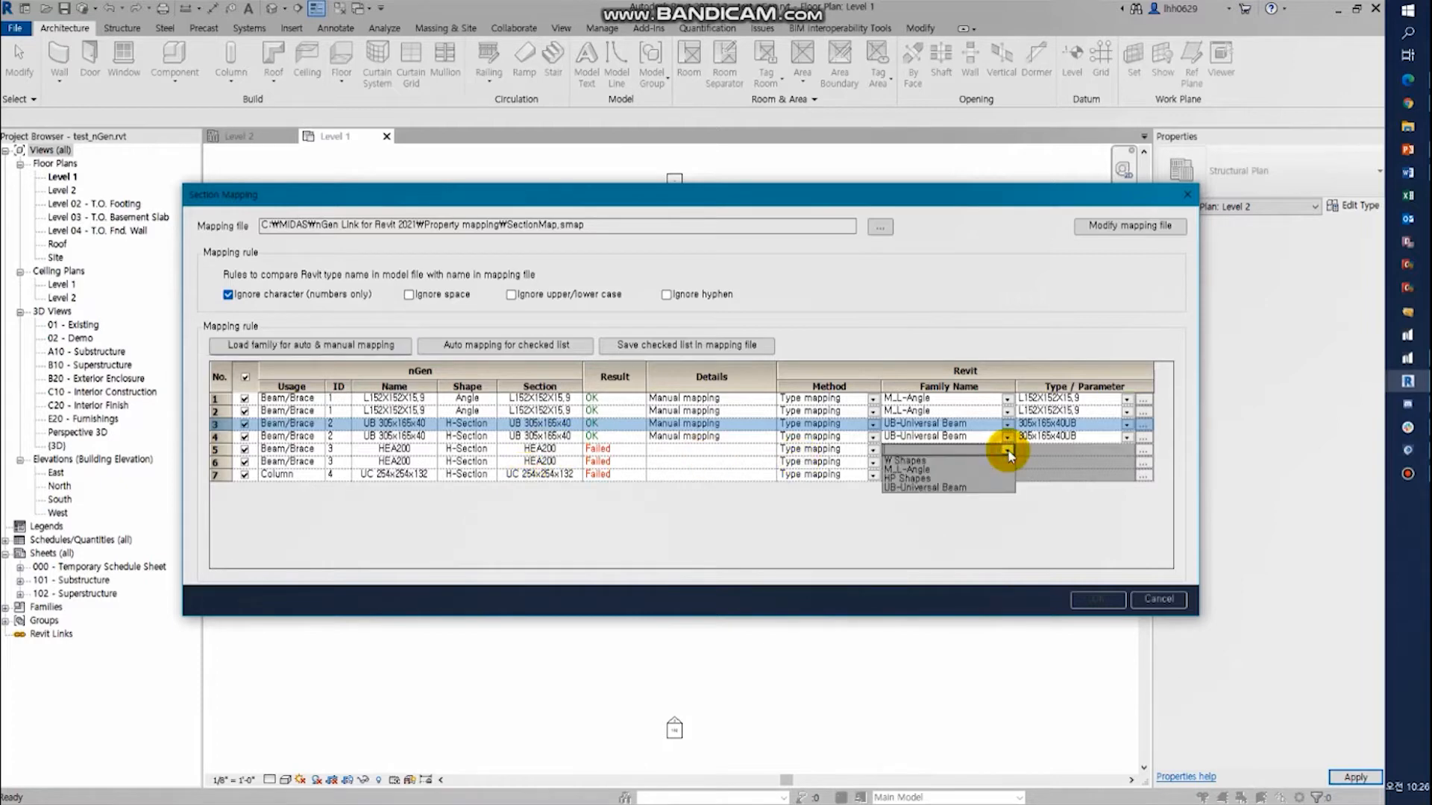
{"action": "left_click", "coordinate": [942, 487]}
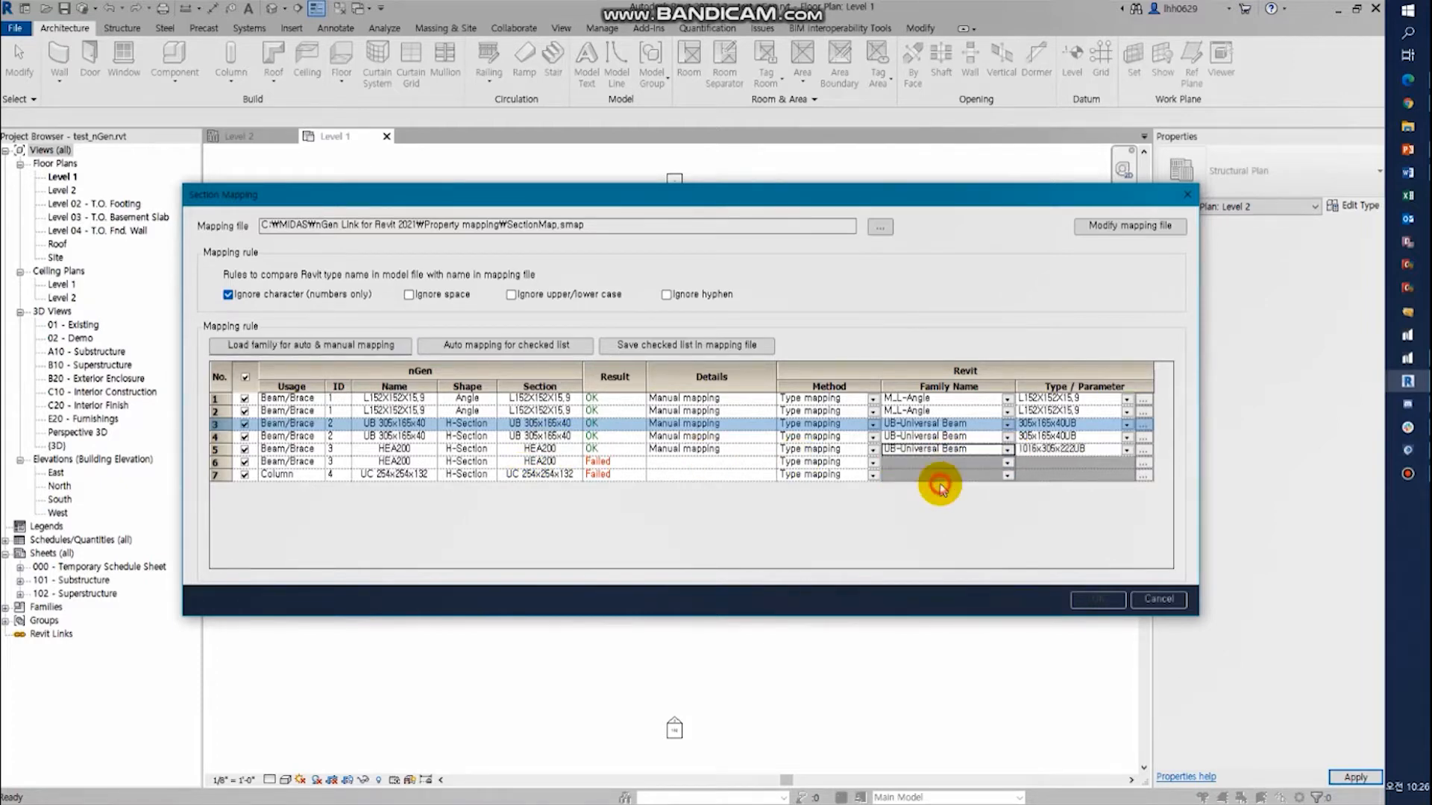
{"action": "left_click", "coordinate": [1124, 449]}
{"action": "left_click_drag", "start_coordinate": [1130, 523], "coordinate": [1136, 638]}
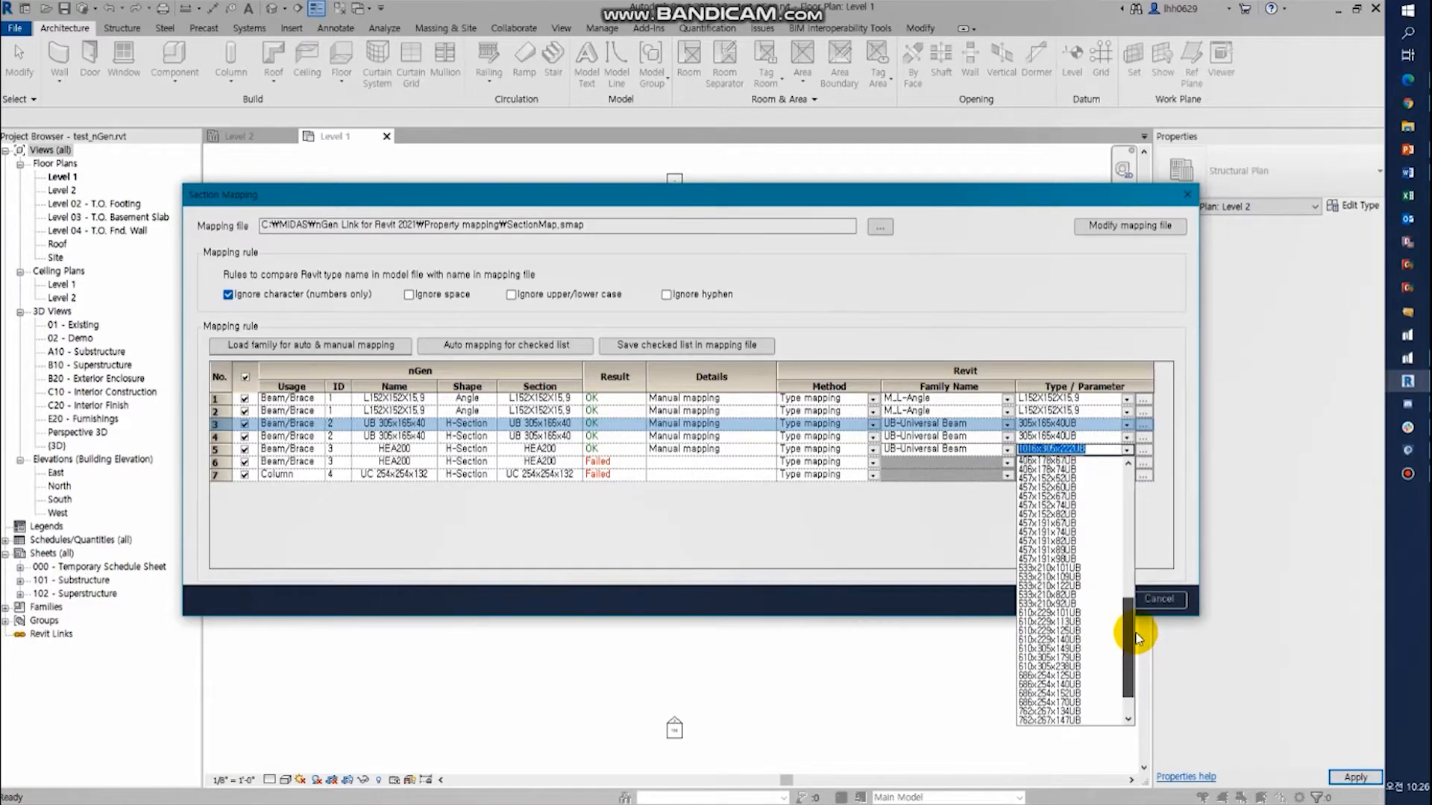
{"action": "scroll", "coordinate": [1136, 638], "scroll_direction": "up", "scroll_amount": 3}
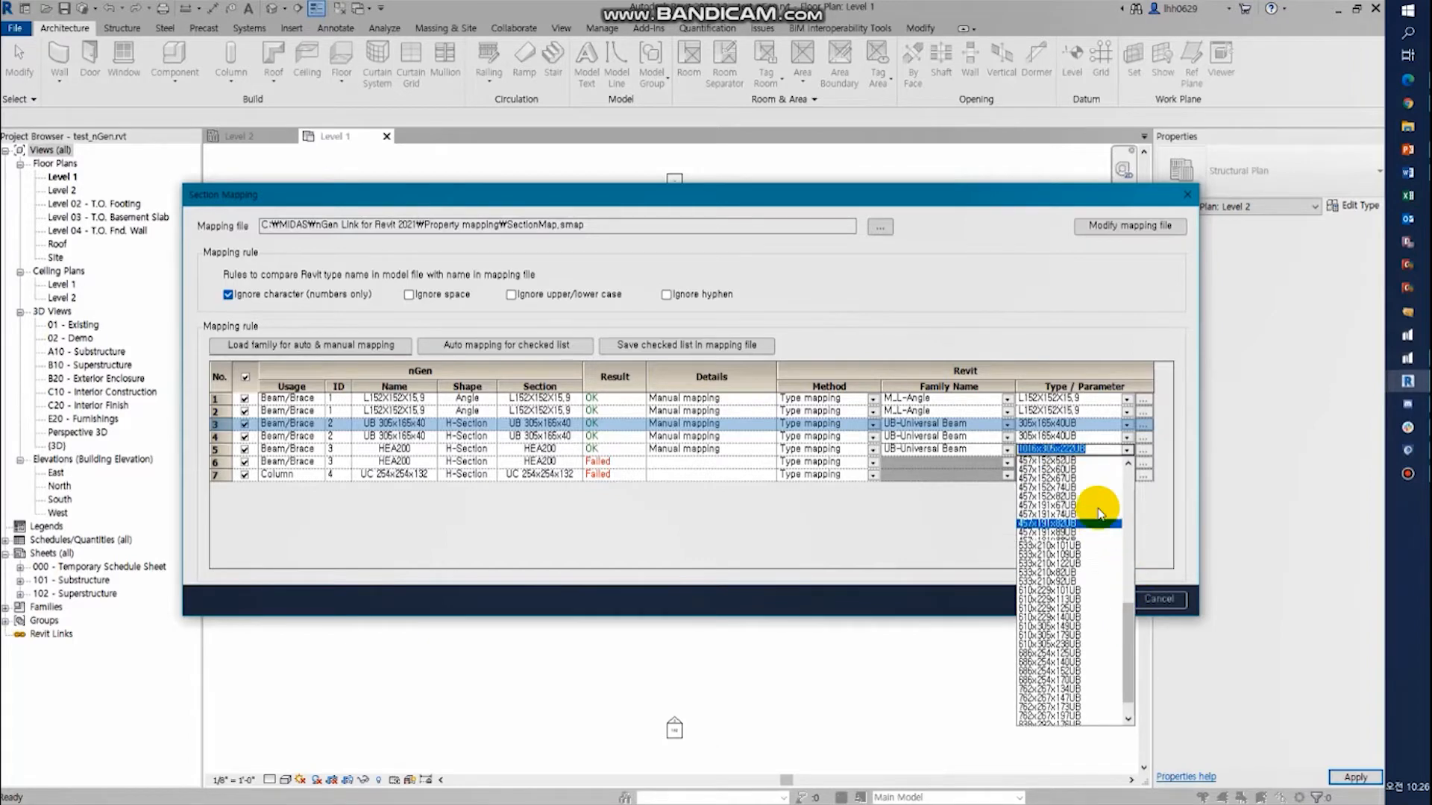
{"action": "left_click_drag", "start_coordinate": [1127, 585], "coordinate": [1126, 468]}
{"action": "left_click", "coordinate": [1071, 534]}
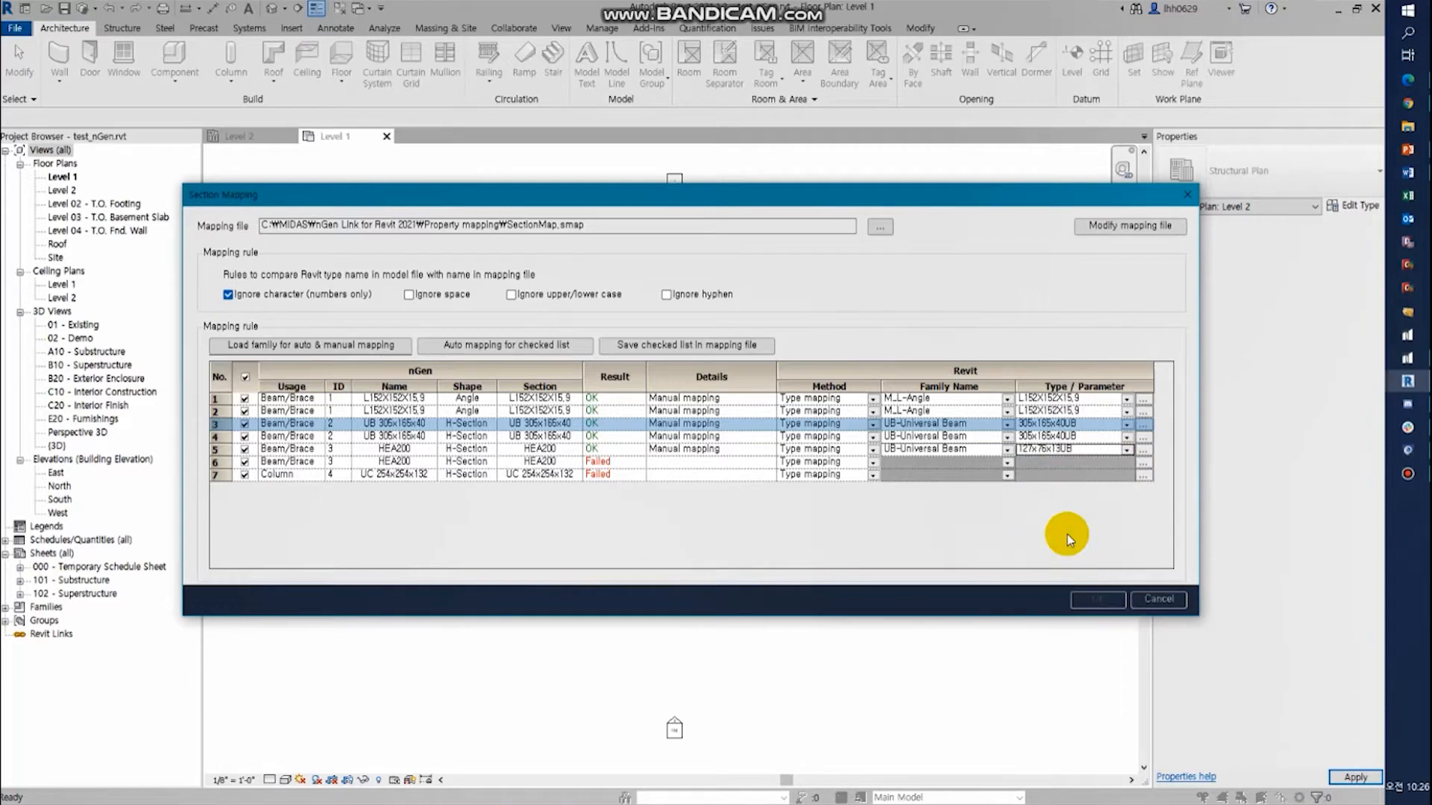
- Map the second HEA200 beam/brace section to the family UB-Universal Beam with type 127x76x13UB
{"action": "left_click", "coordinate": [986, 463]}
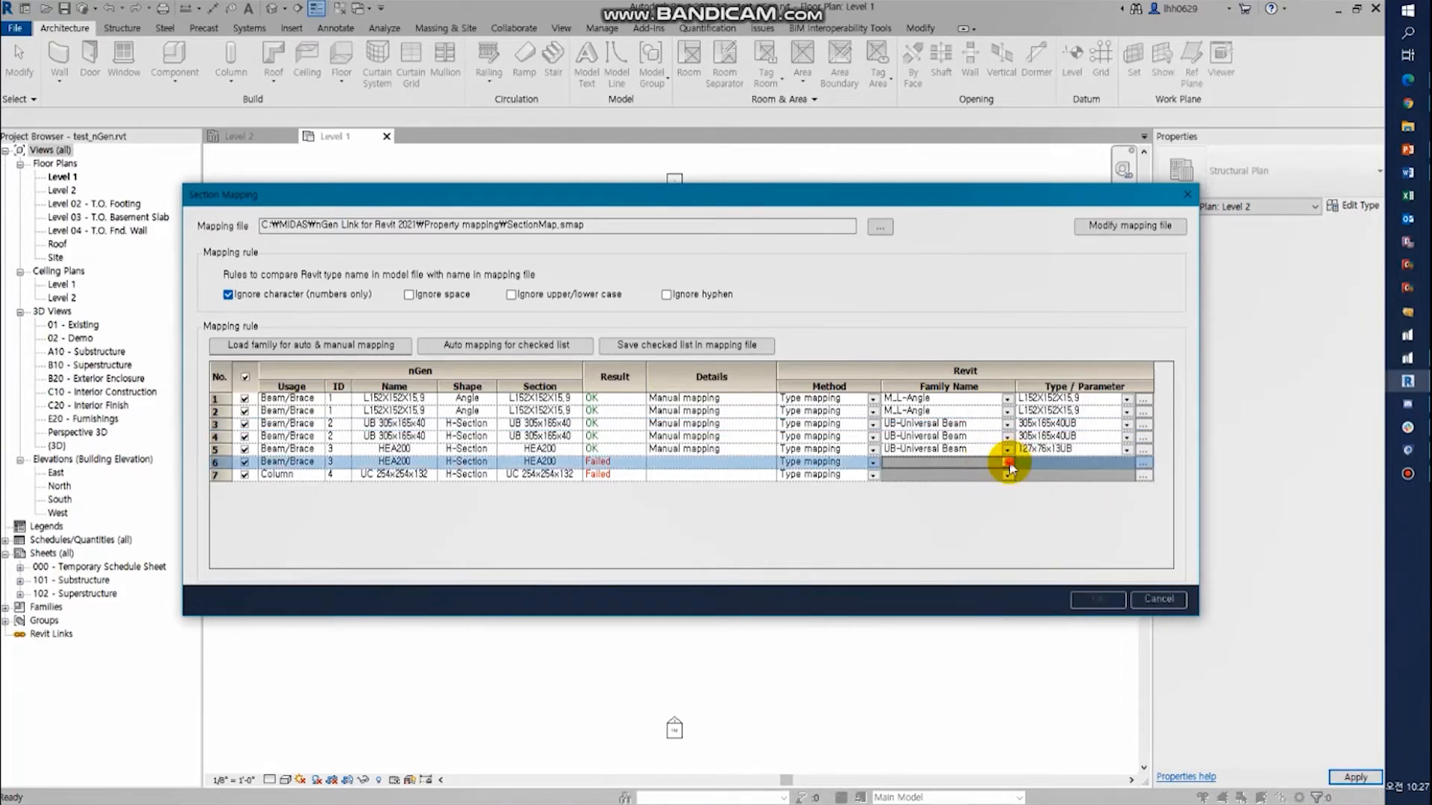
{"action": "left_click", "coordinate": [1008, 464]}
{"action": "left_click", "coordinate": [962, 501]}
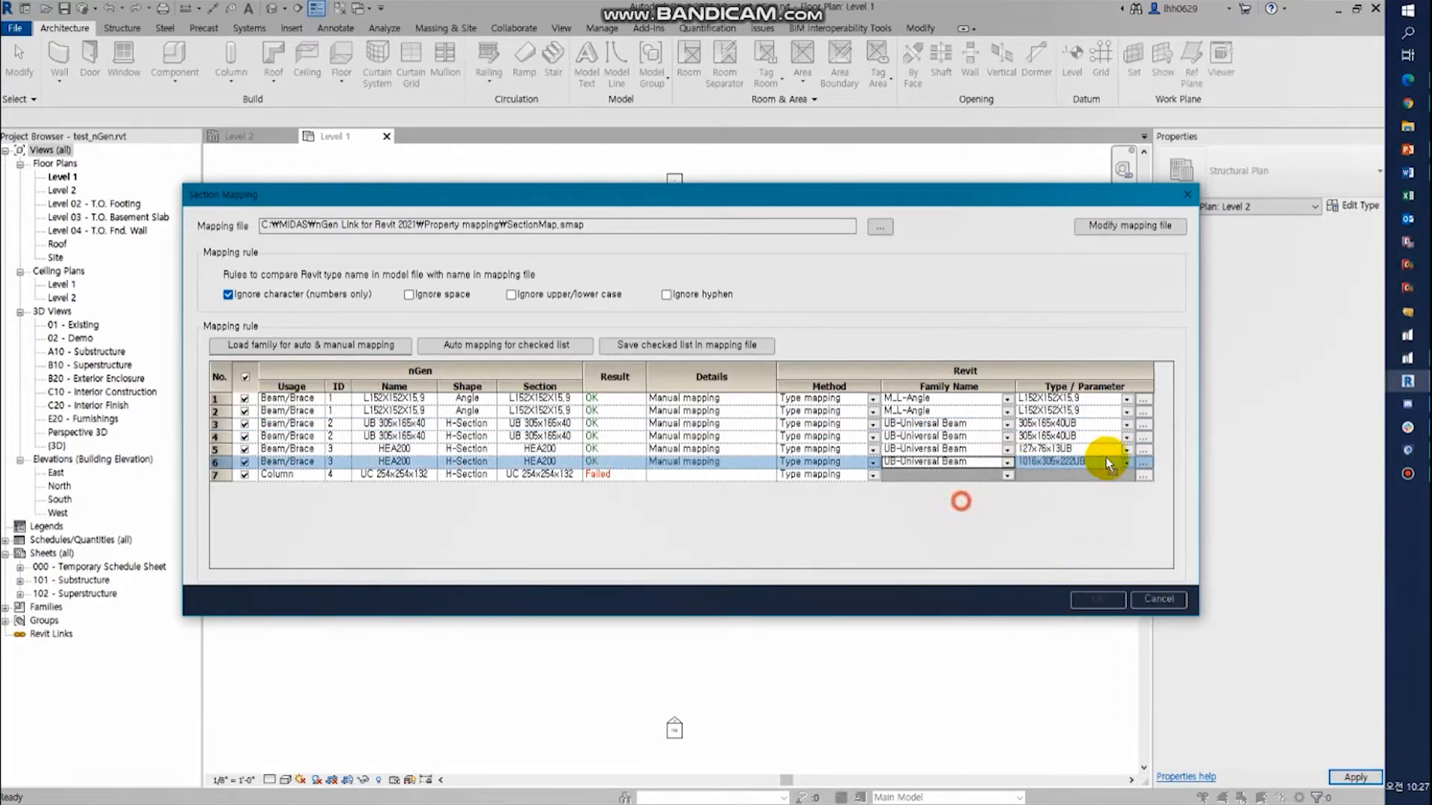
{"action": "left_click", "coordinate": [1128, 463]}
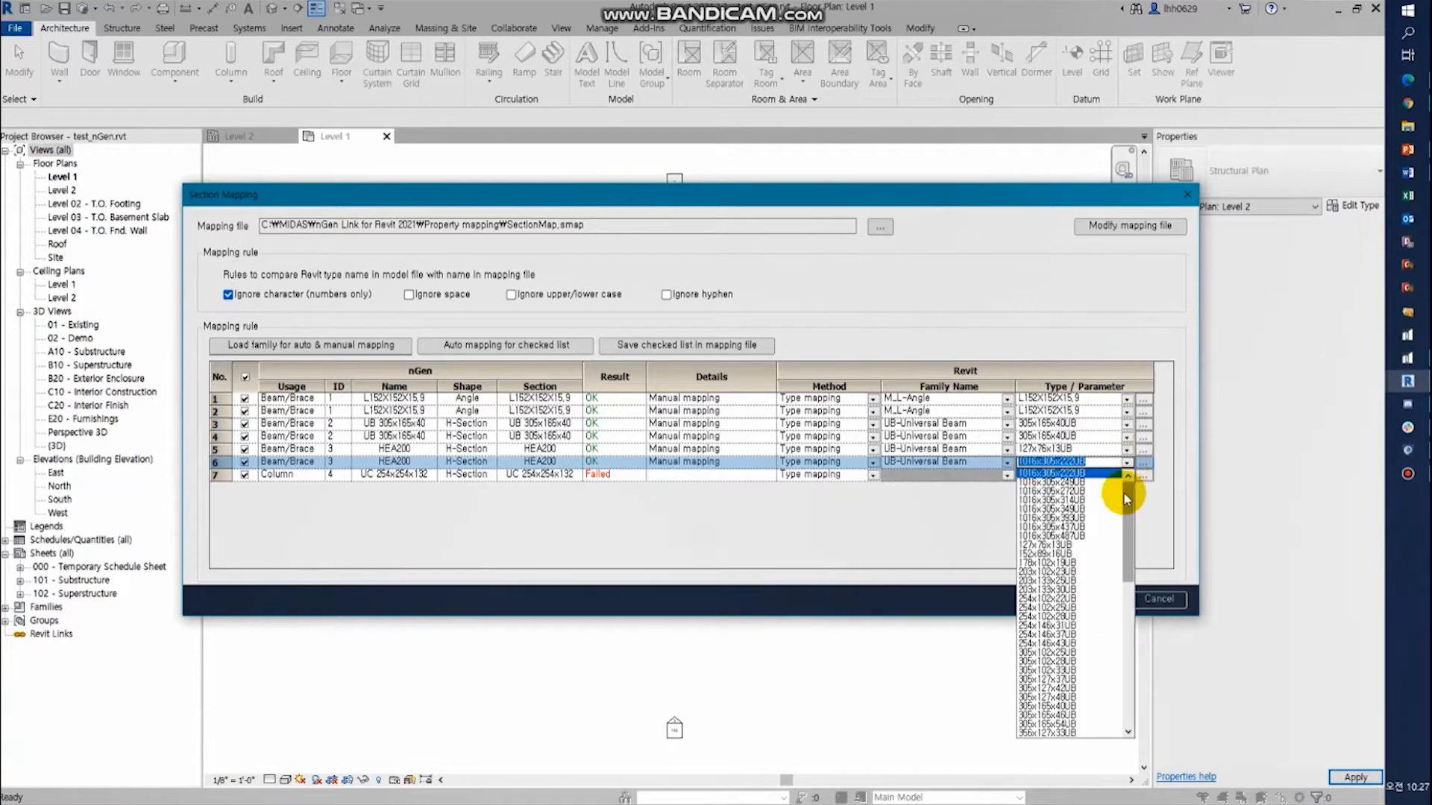
{"action": "left_click", "coordinate": [1086, 545]}
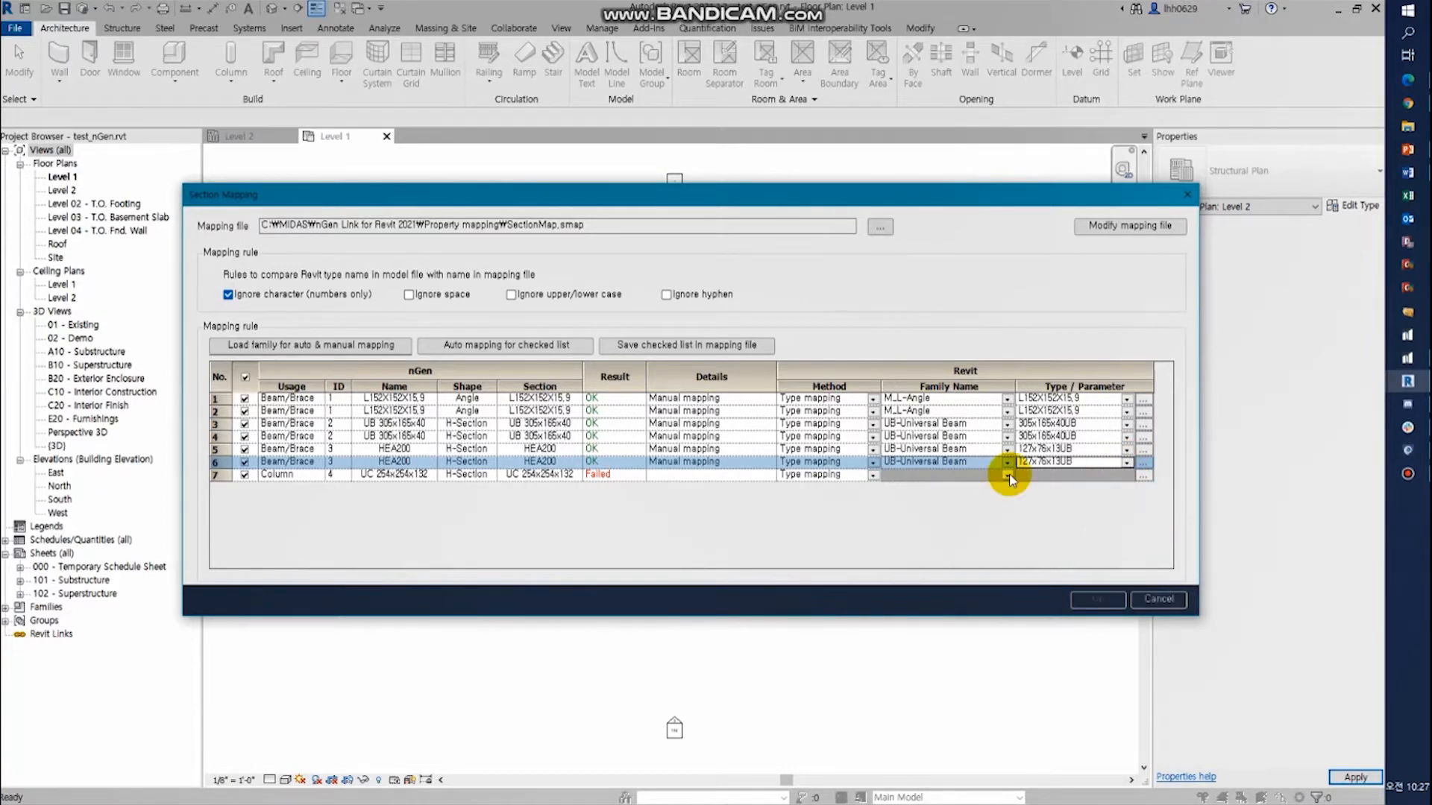
- Load the family UC-Universal Column-Column.rfa from the English library's Structural Columns > Steel folder for section mapping
{"action": "left_click", "coordinate": [378, 344]}
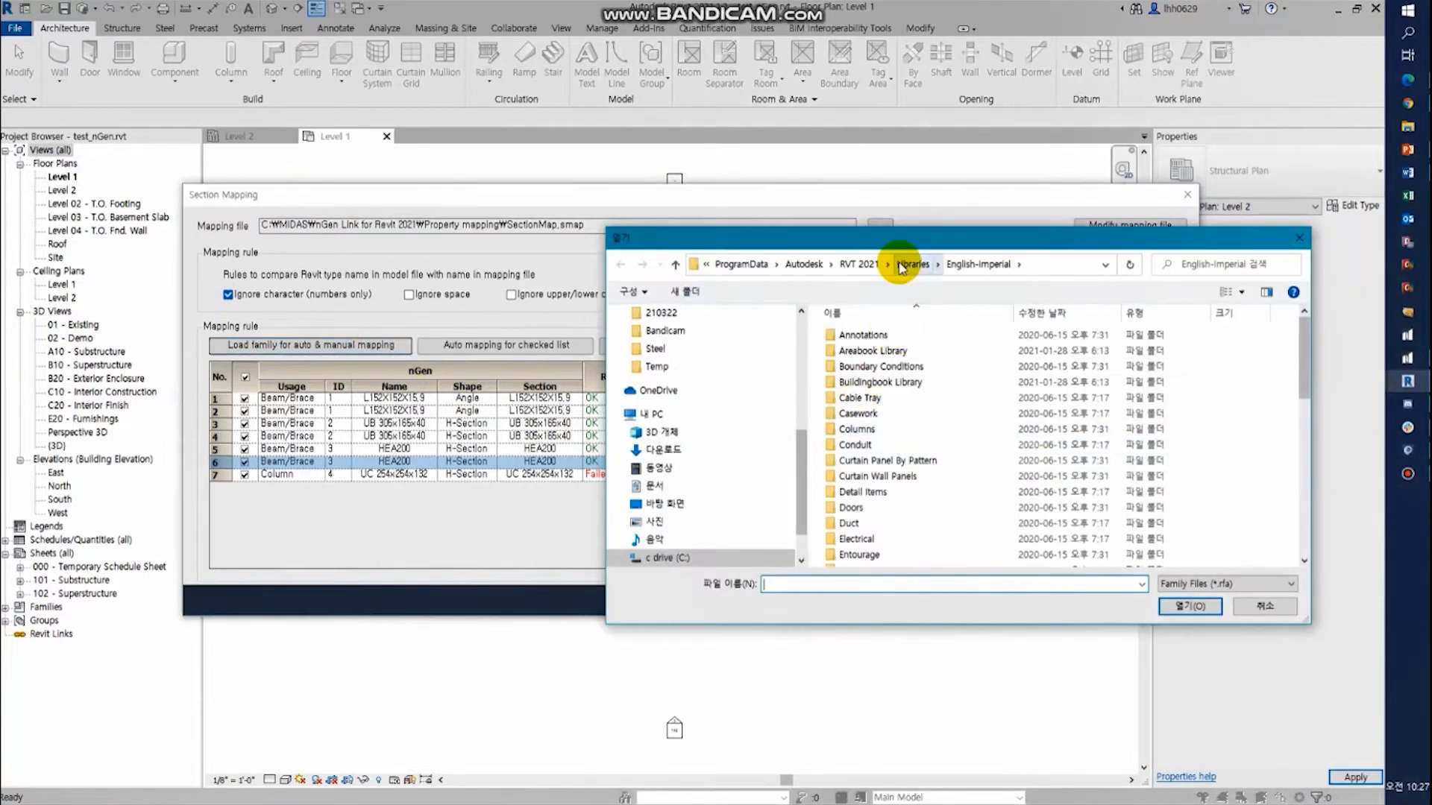
{"action": "left_click", "coordinate": [904, 271]}
{"action": "double_click", "coordinate": [916, 402]}
{"action": "scroll", "coordinate": [962, 507], "scroll_direction": "down", "scroll_amount": 3}
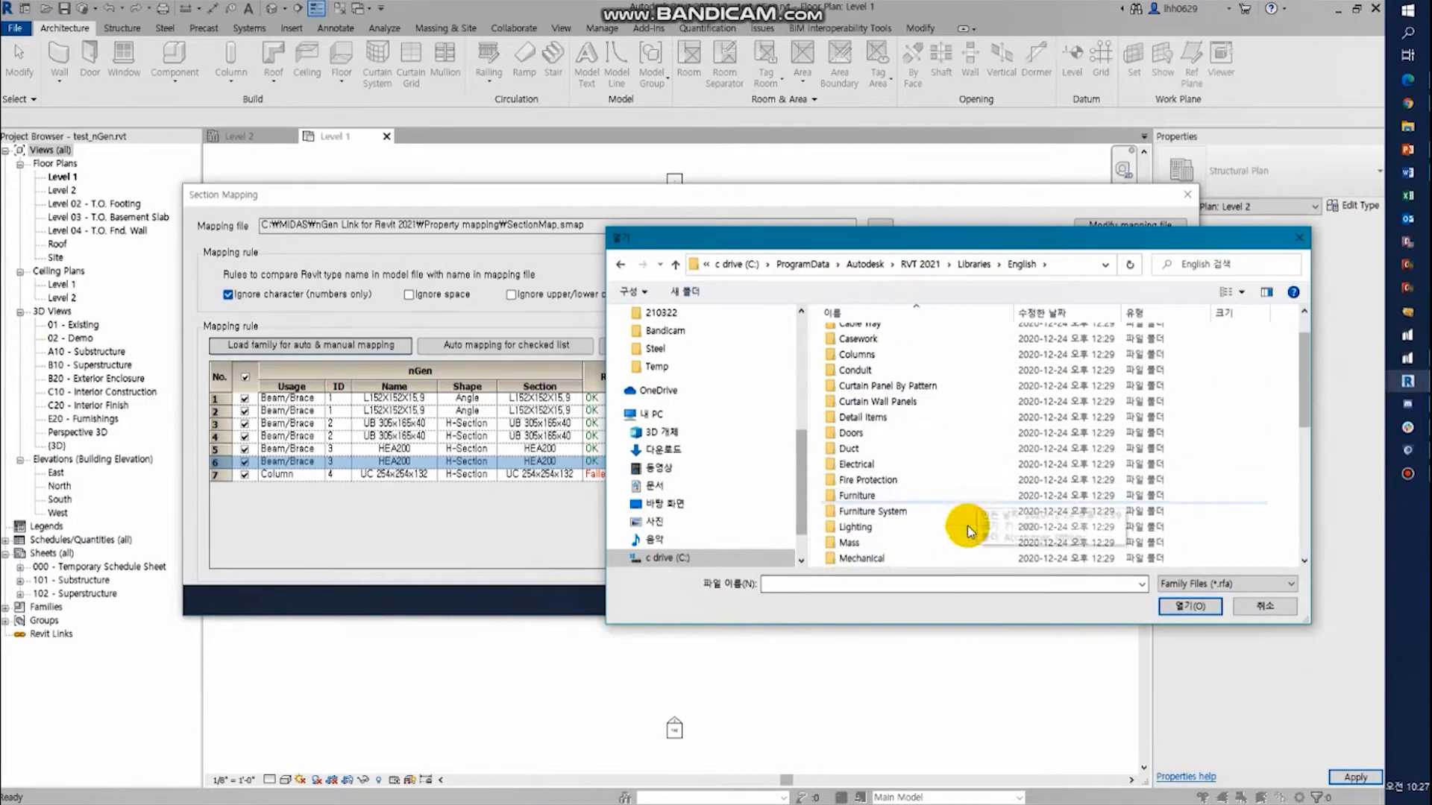
{"action": "scroll", "coordinate": [924, 540], "scroll_direction": "down", "scroll_amount": 2}
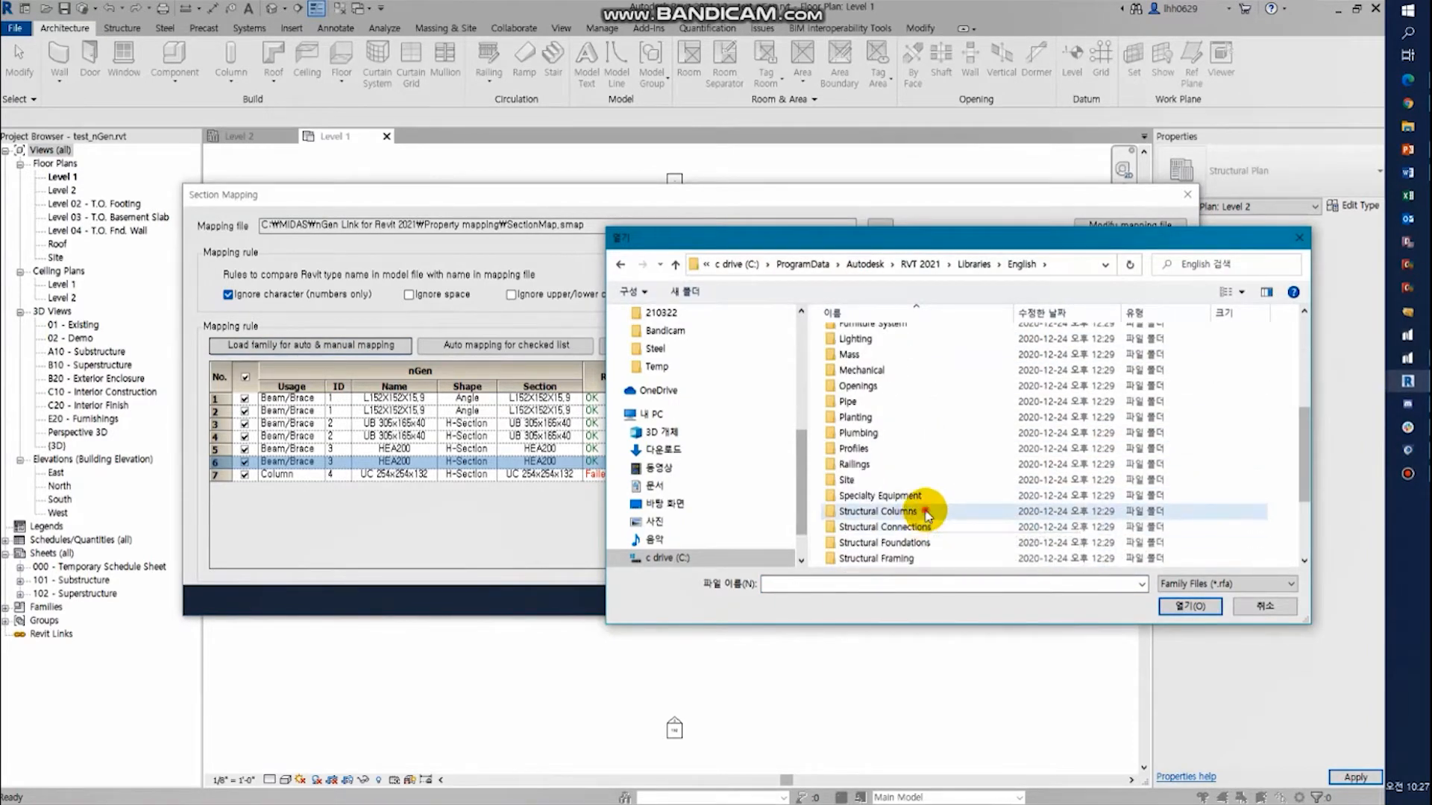
{"action": "double_click", "coordinate": [927, 515]}
{"action": "double_click", "coordinate": [869, 382]}
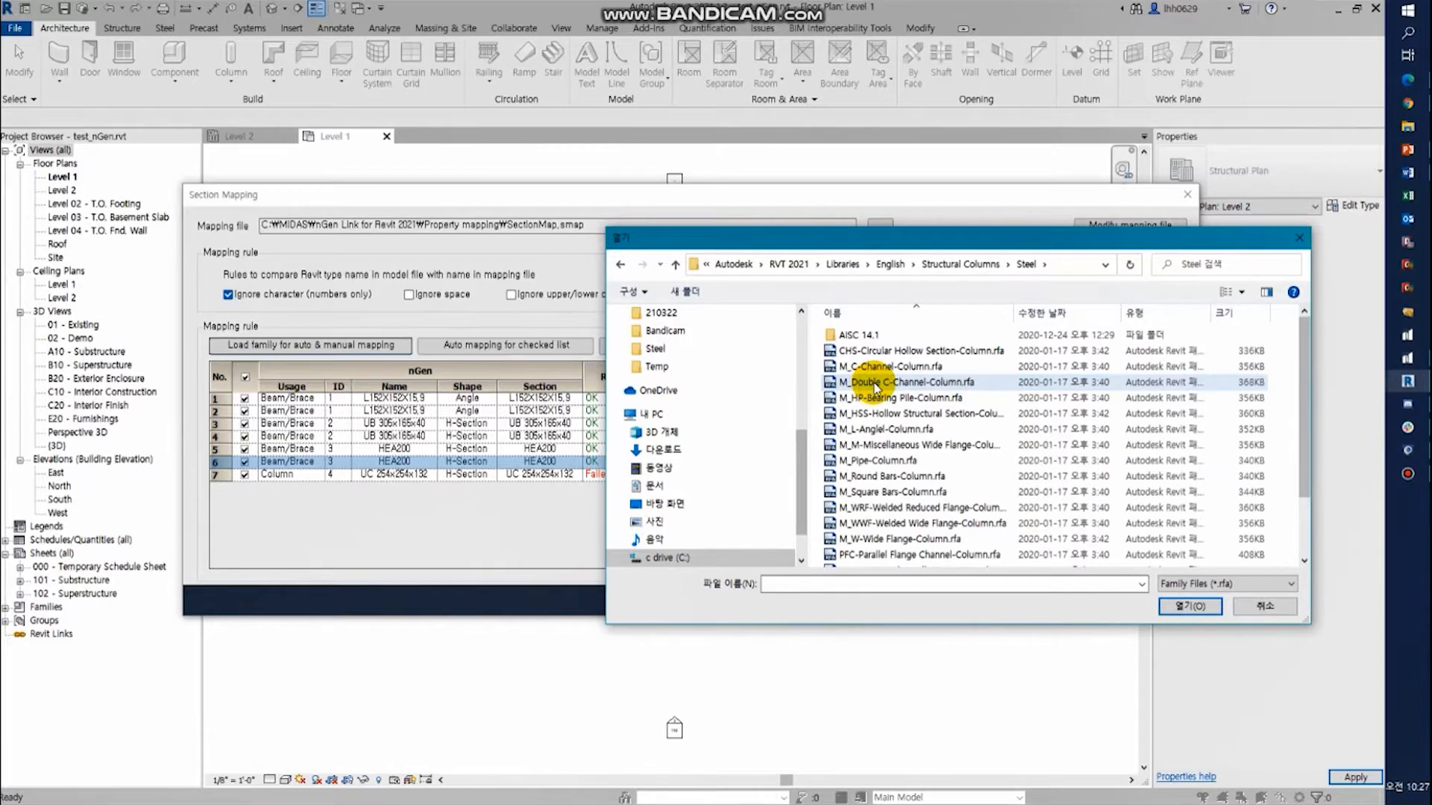
{"action": "scroll", "coordinate": [906, 459], "scroll_direction": "down", "scroll_amount": 2}
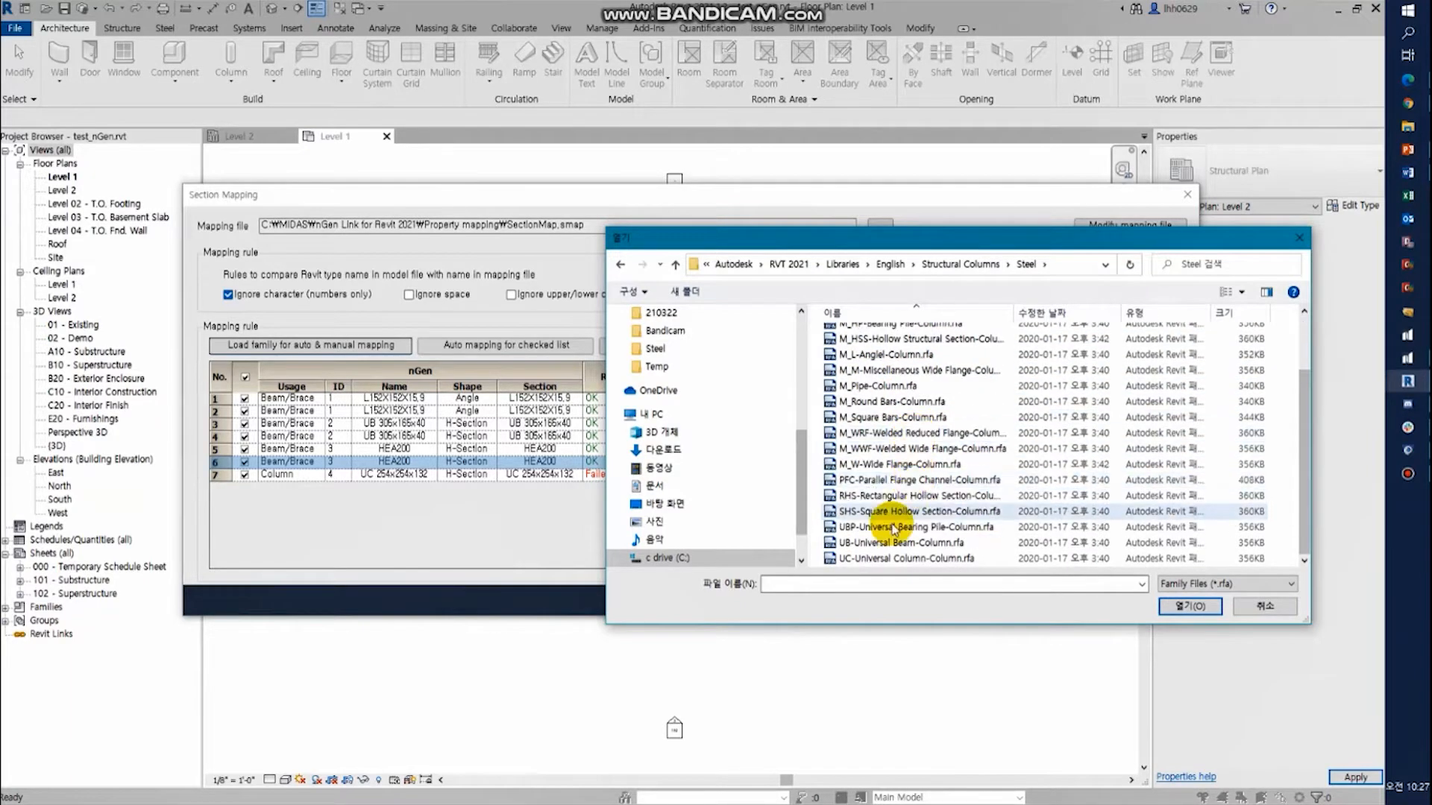
{"action": "double_click", "coordinate": [888, 542]}
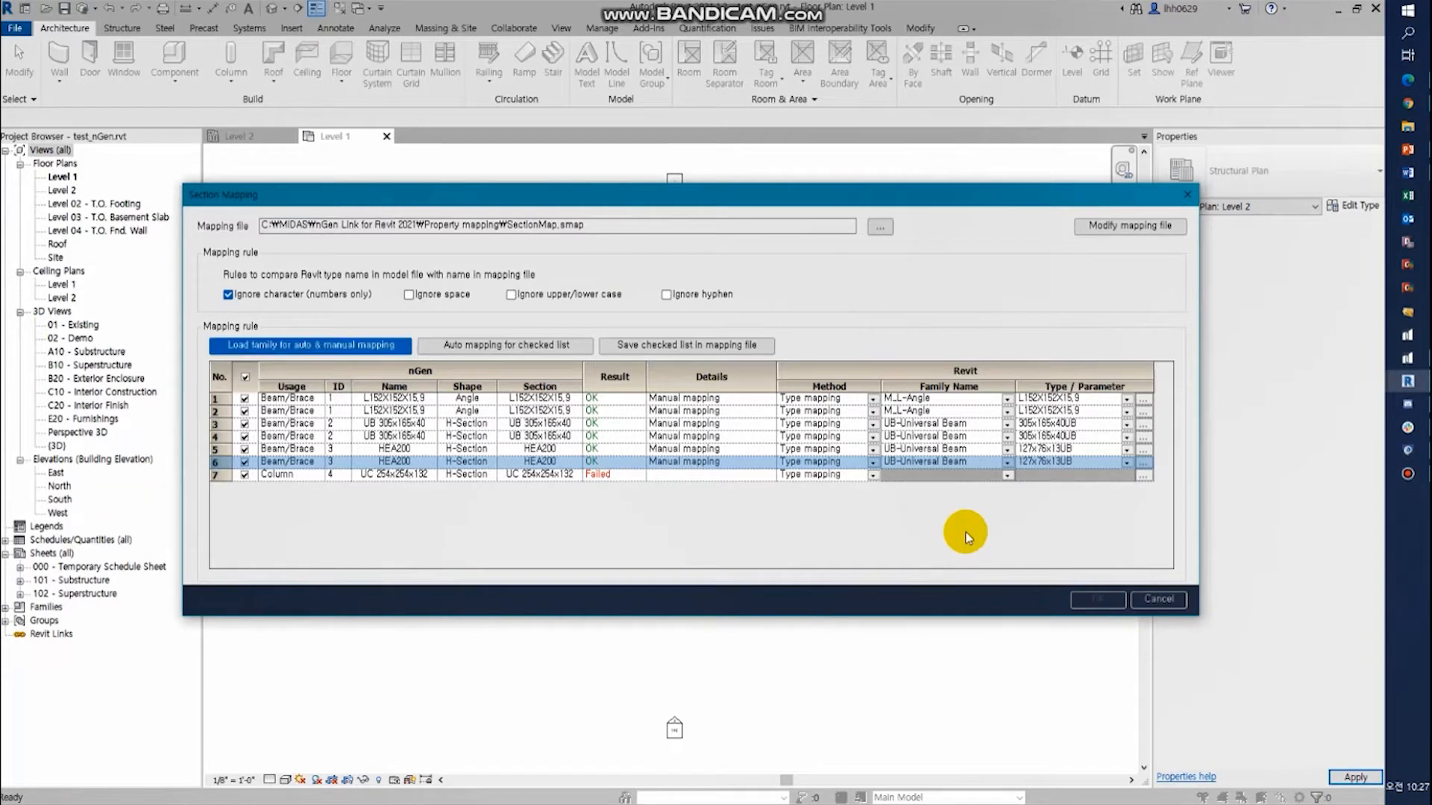
- Map the UC 254x254x132 column section to the family UC-Universal Column-Column with type 254x254x132UC
{"action": "left_click", "coordinate": [1008, 475]}
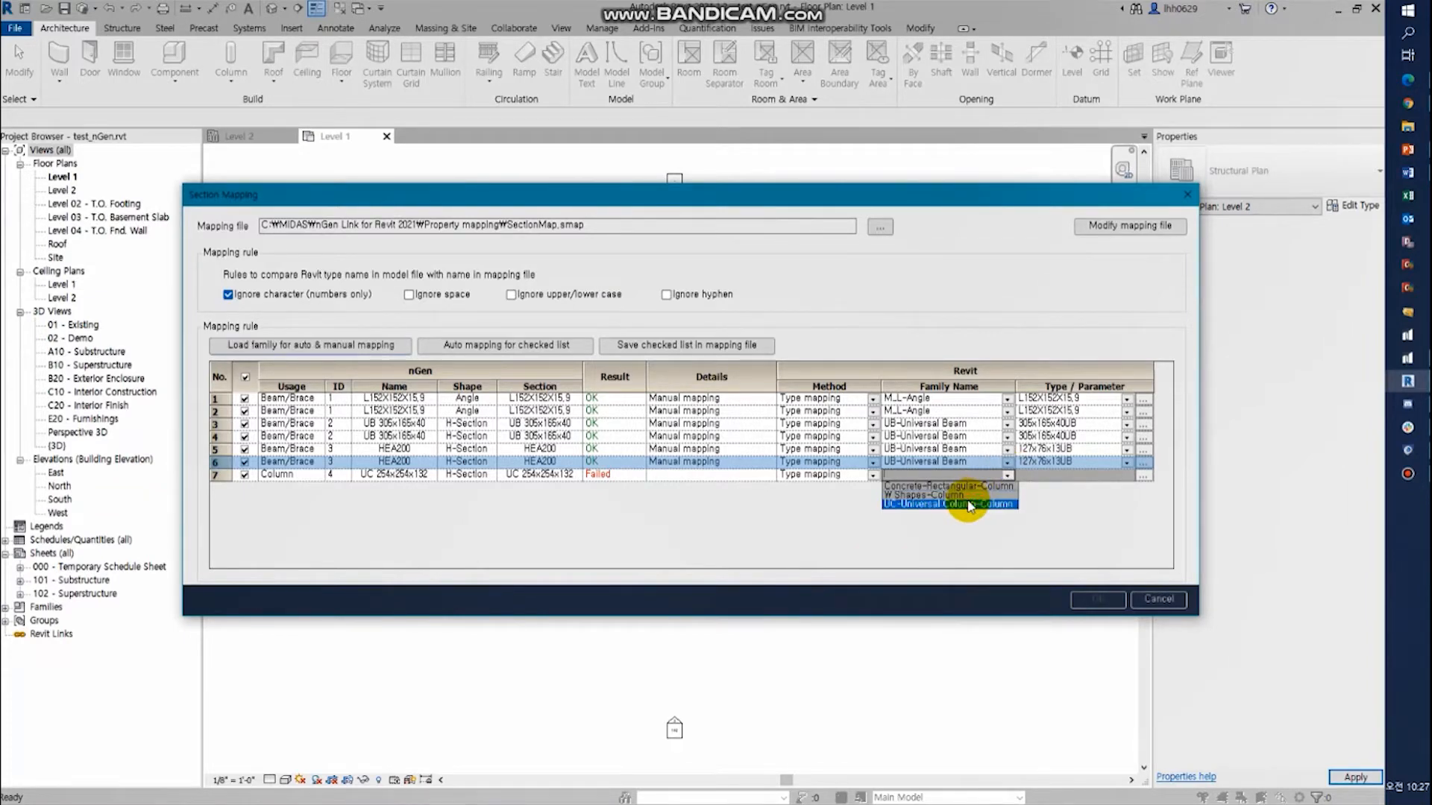
{"action": "left_click", "coordinate": [971, 505]}
{"action": "left_click", "coordinate": [1083, 475]}
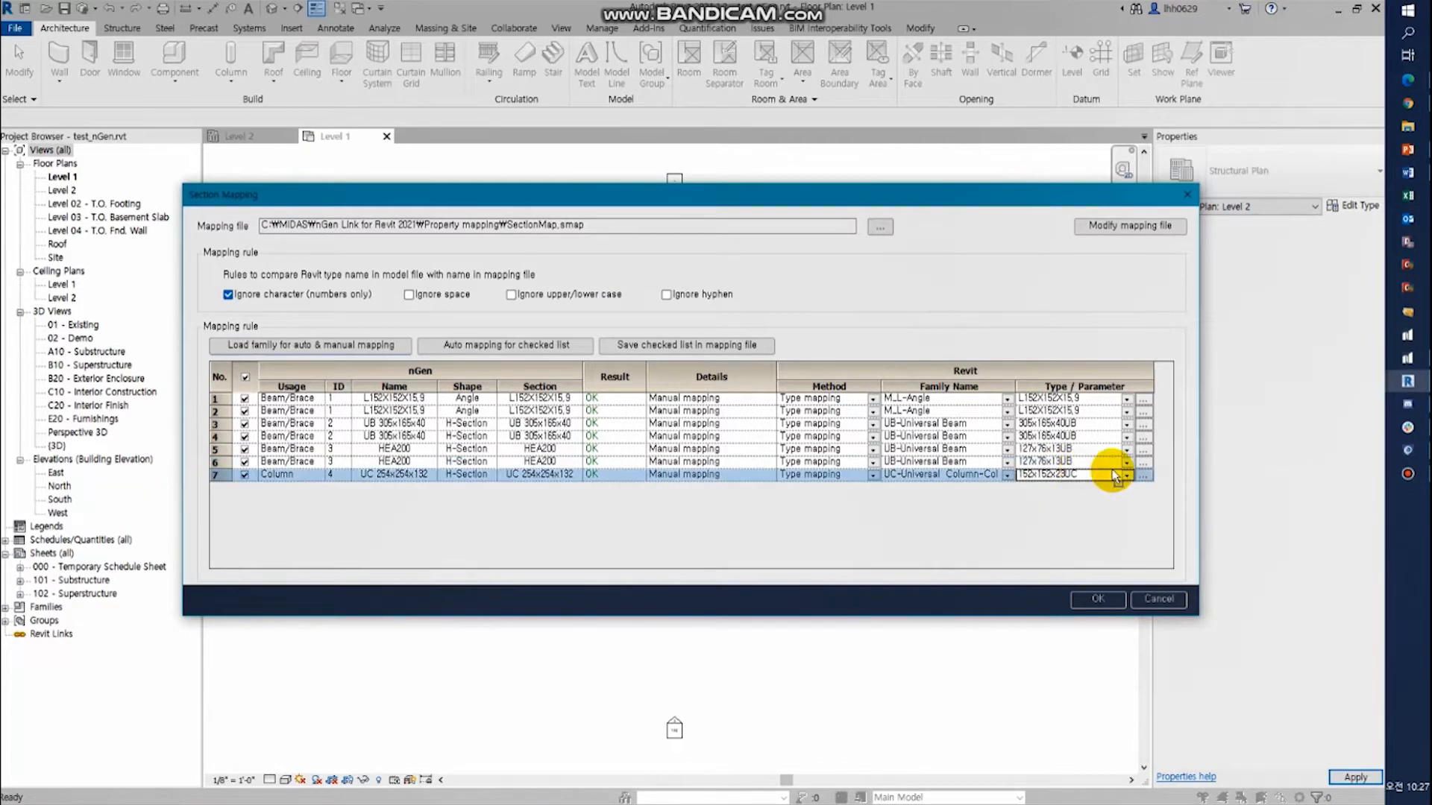
{"action": "left_click", "coordinate": [1127, 475]}
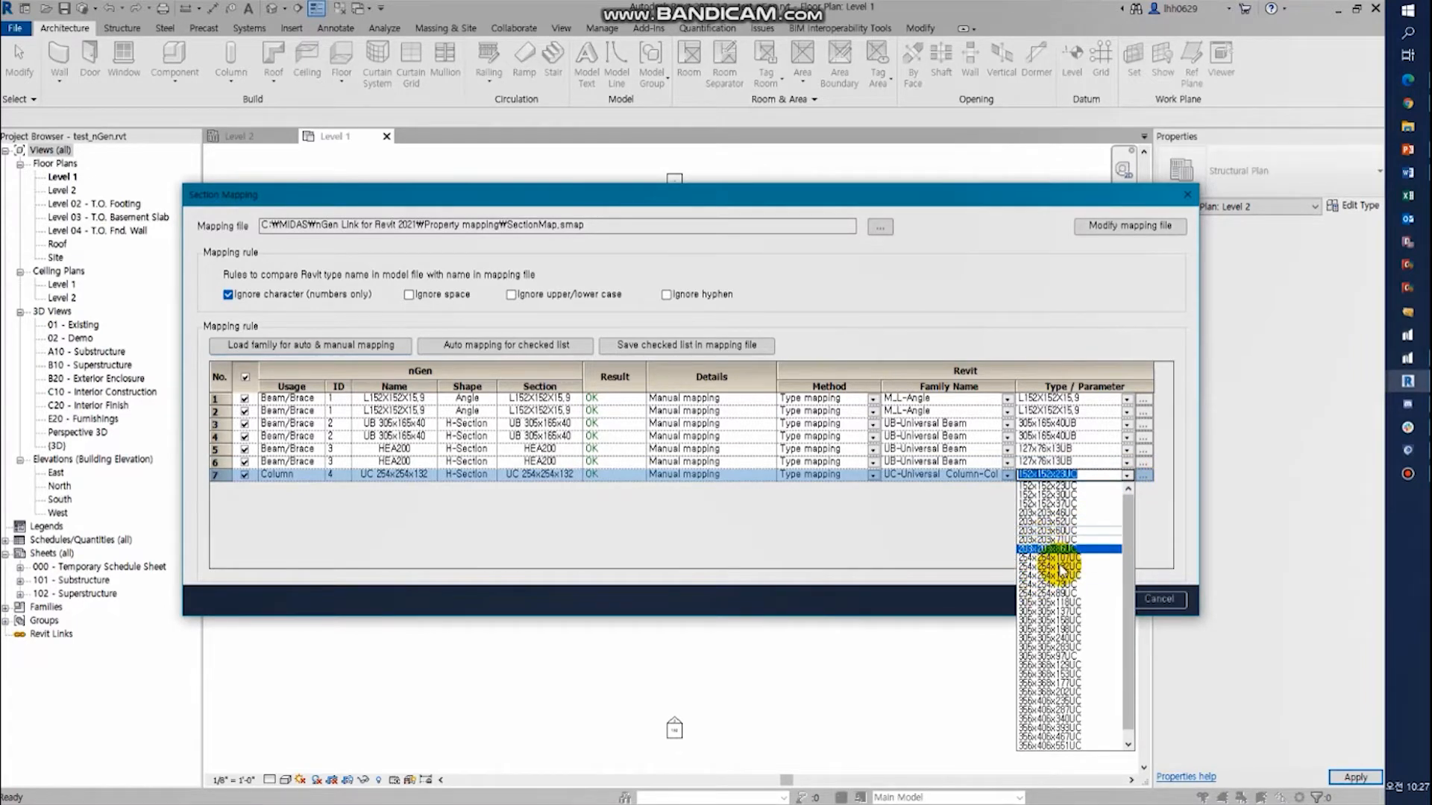
{"action": "left_click", "coordinate": [1094, 596]}
- Save the checked section mappings in the mapping file and complete the import of the nGen model
{"action": "left_click", "coordinate": [664, 349]}
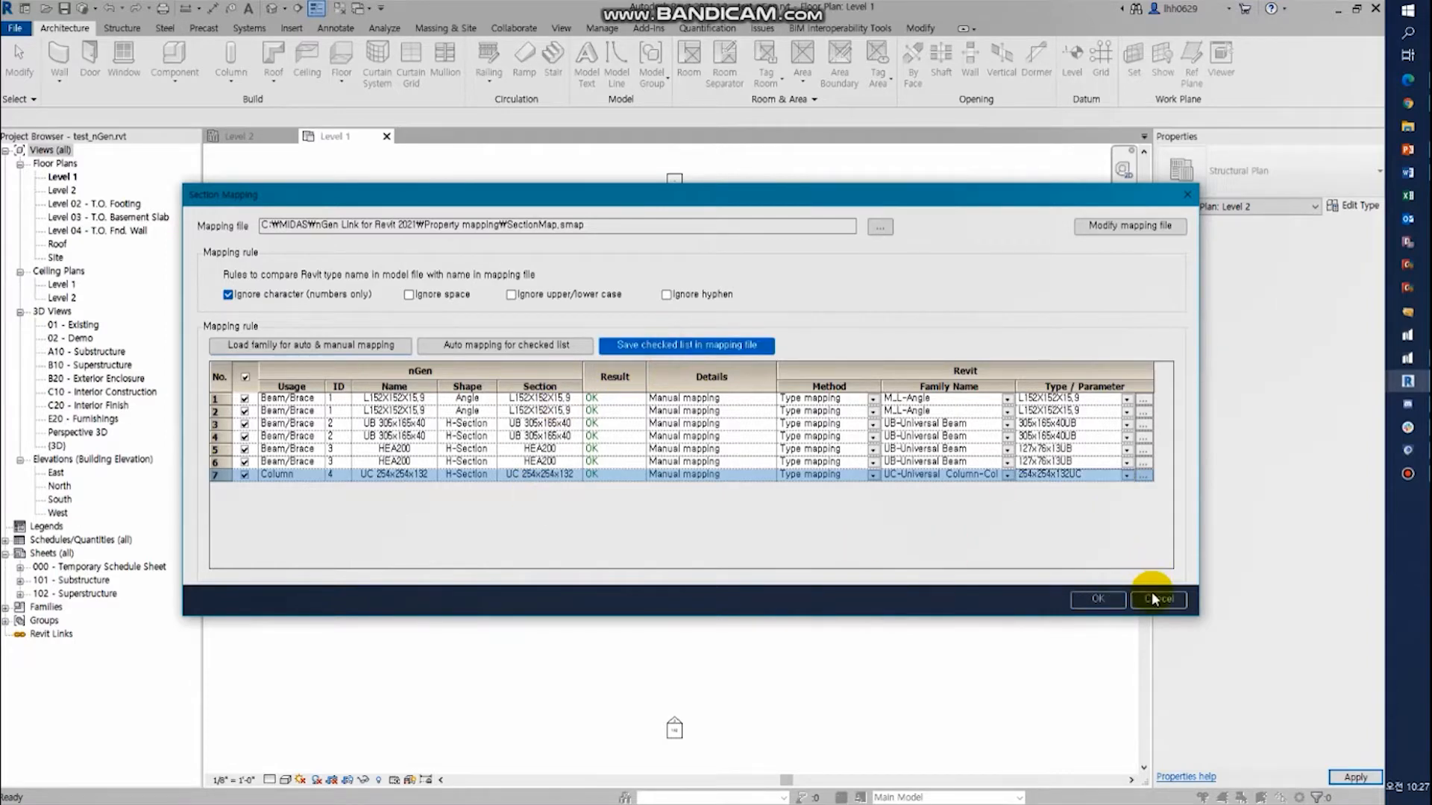
{"action": "left_click", "coordinate": [1098, 599]}
{"action": "left_click", "coordinate": [727, 569]}
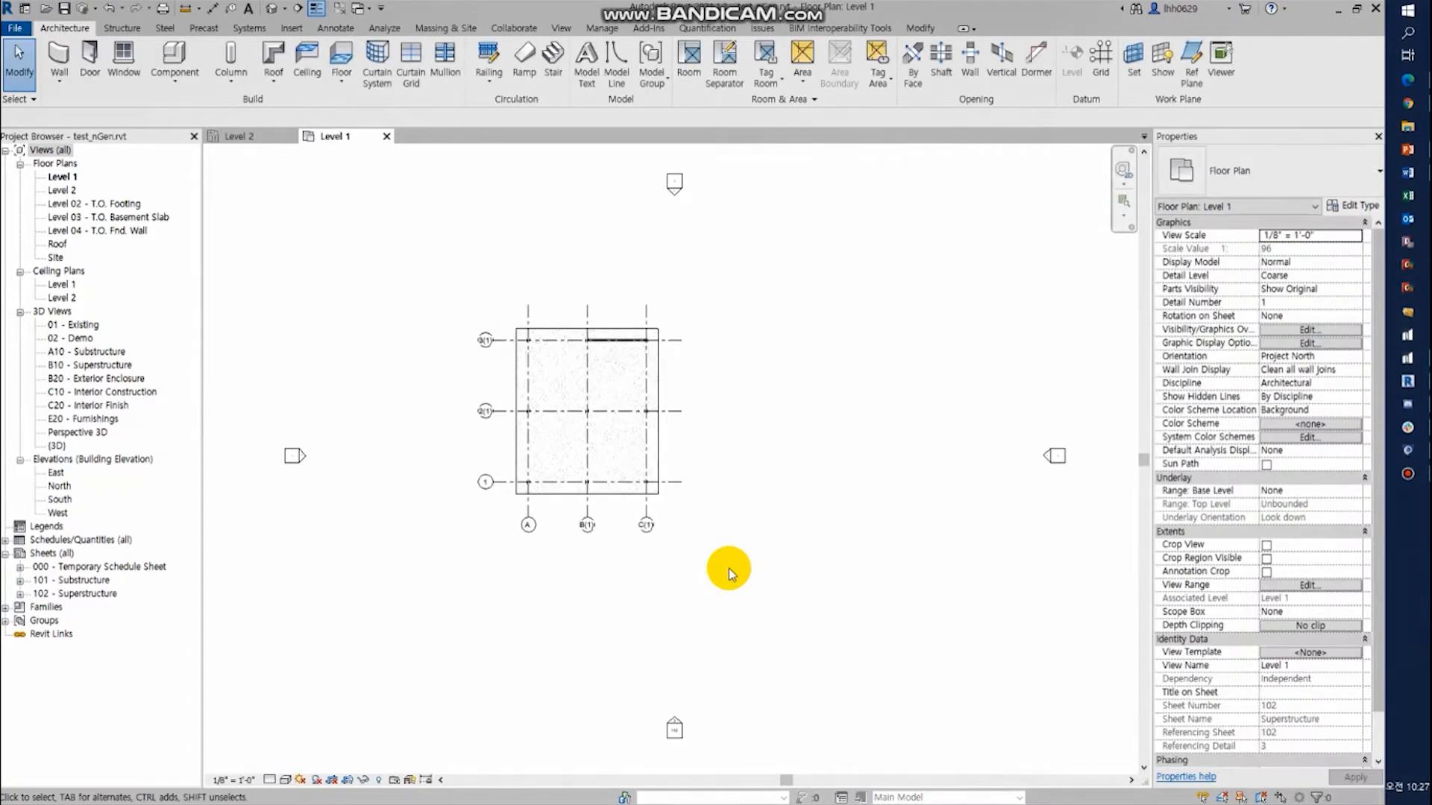
- Open the {3D} view to examine the imported structural model
{"action": "double_click", "coordinate": [59, 446]}
{"action": "scroll", "coordinate": [696, 469], "scroll_direction": "up", "scroll_amount": 4}
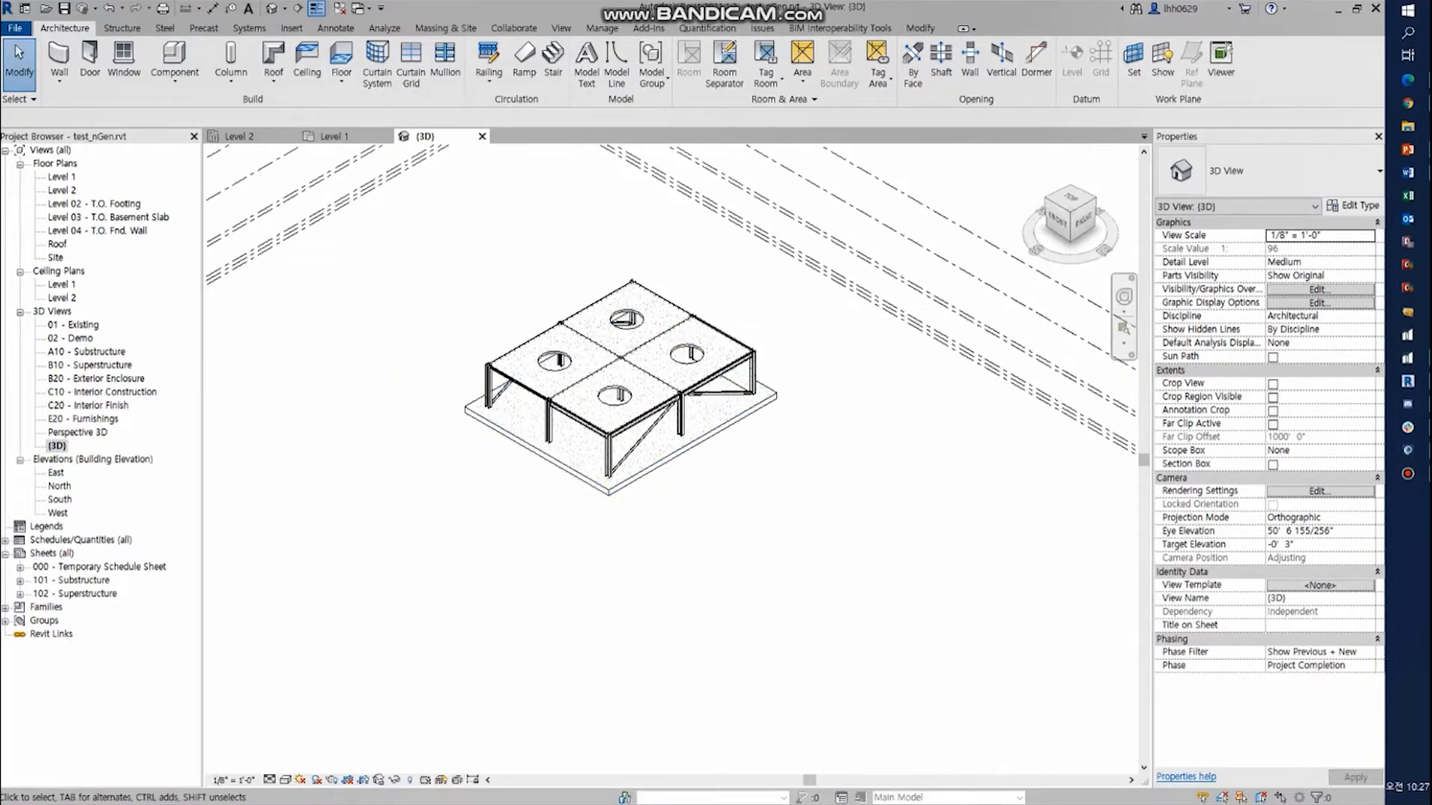
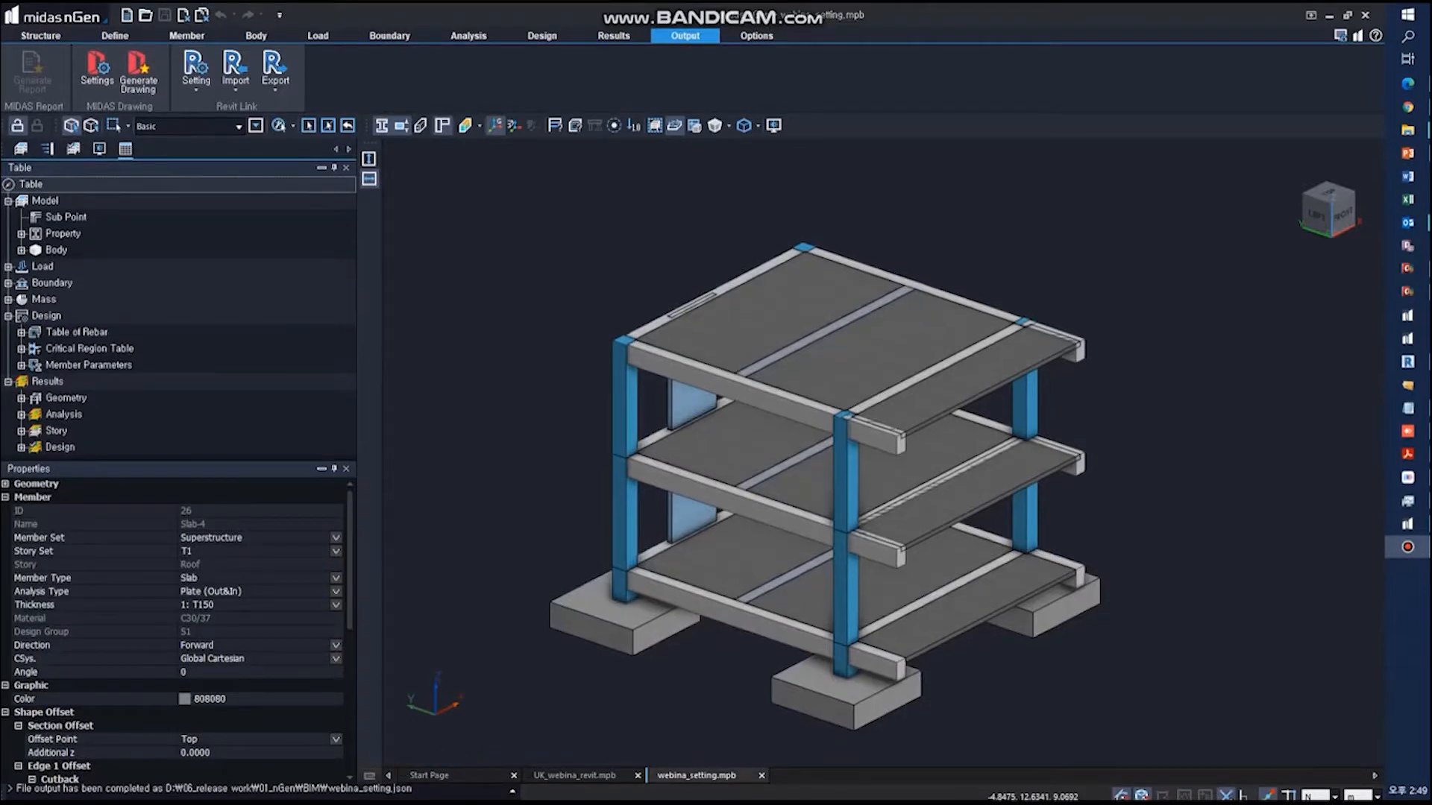
- Review the defined rebar arrangement of the columns, walls, ground slab, isolated footing and roof cantilever beam in the nGen model
{"action": "mouse_move", "coordinate": [279, 783]}
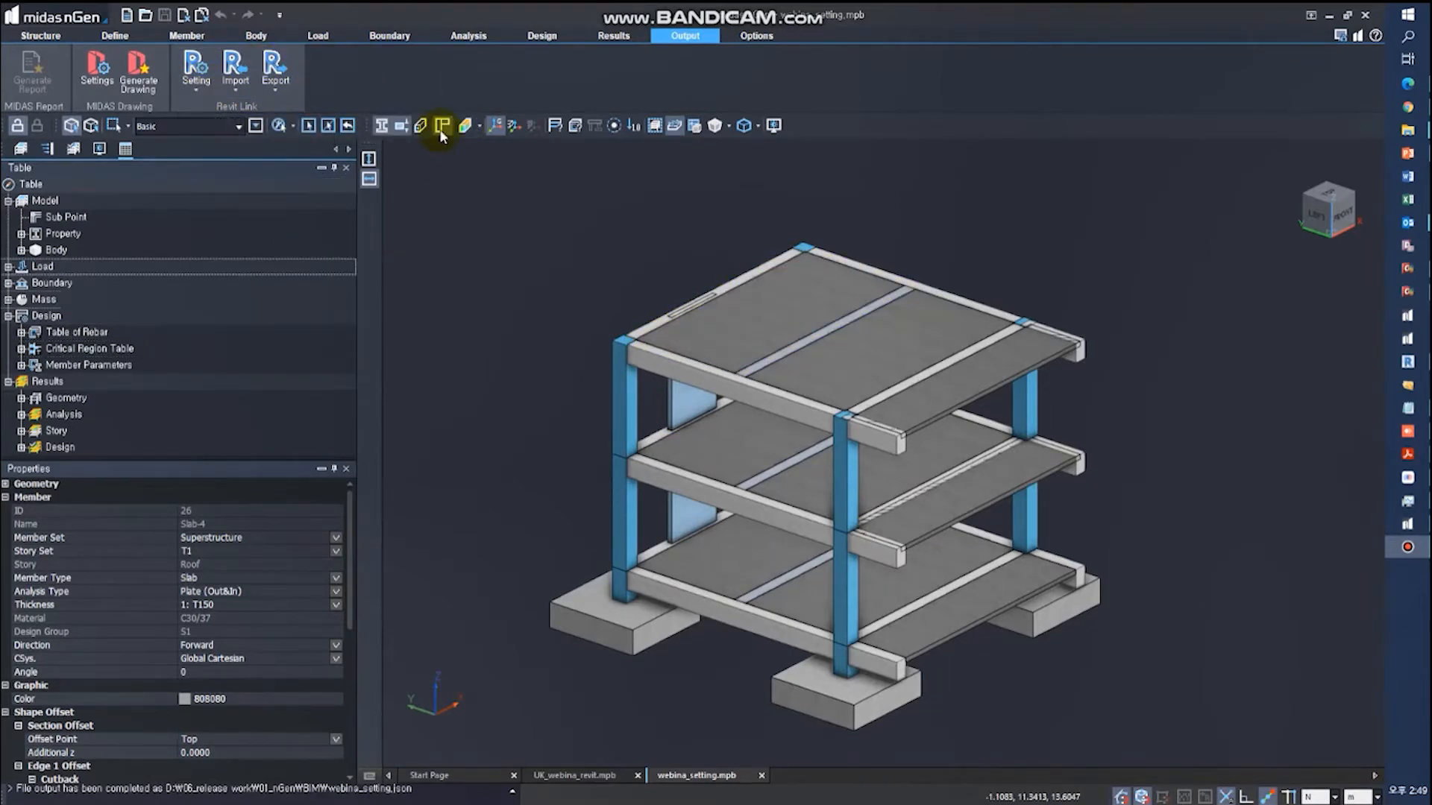
{"action": "left_click", "coordinate": [555, 36]}
{"action": "left_click", "coordinate": [376, 60]}
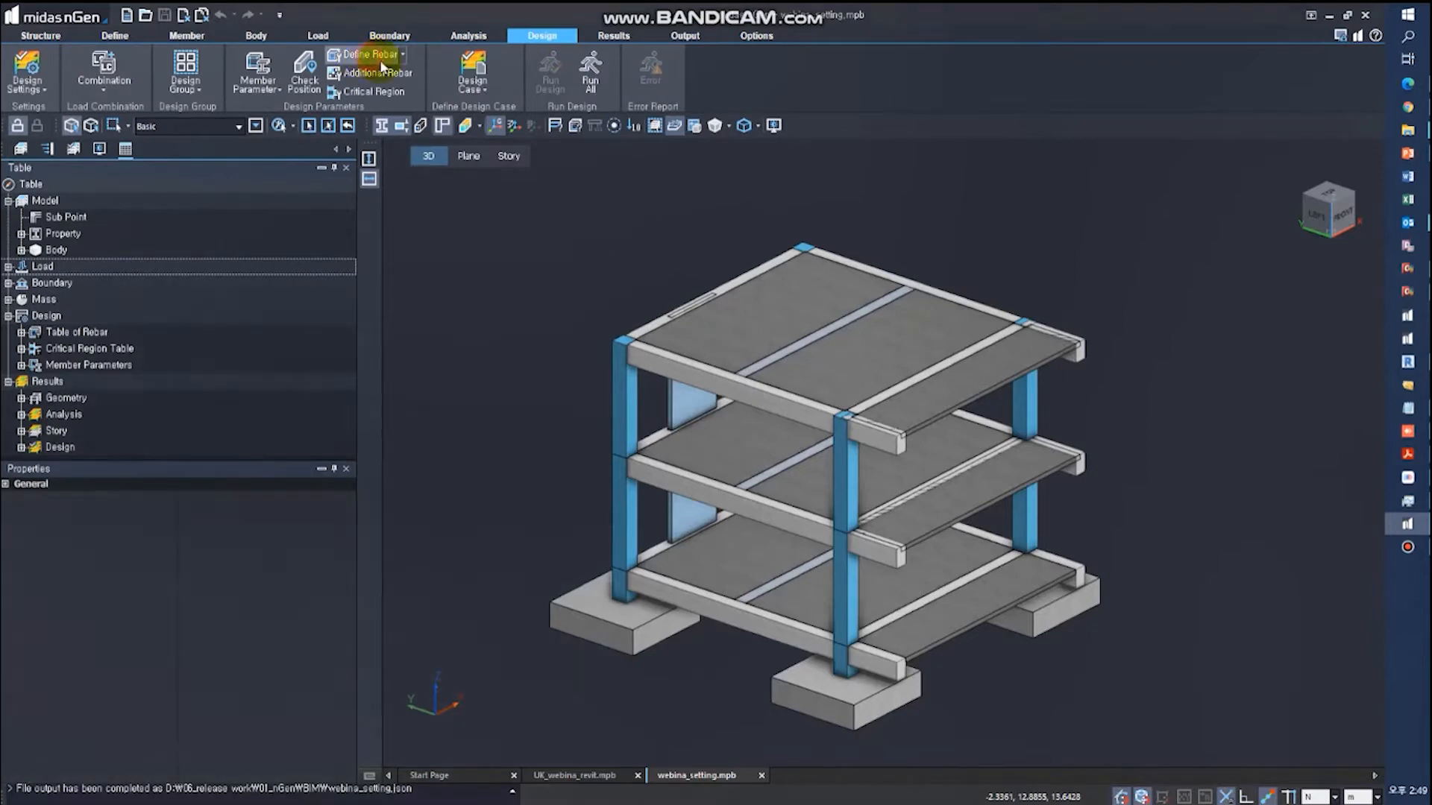
{"action": "left_click", "coordinate": [632, 422]}
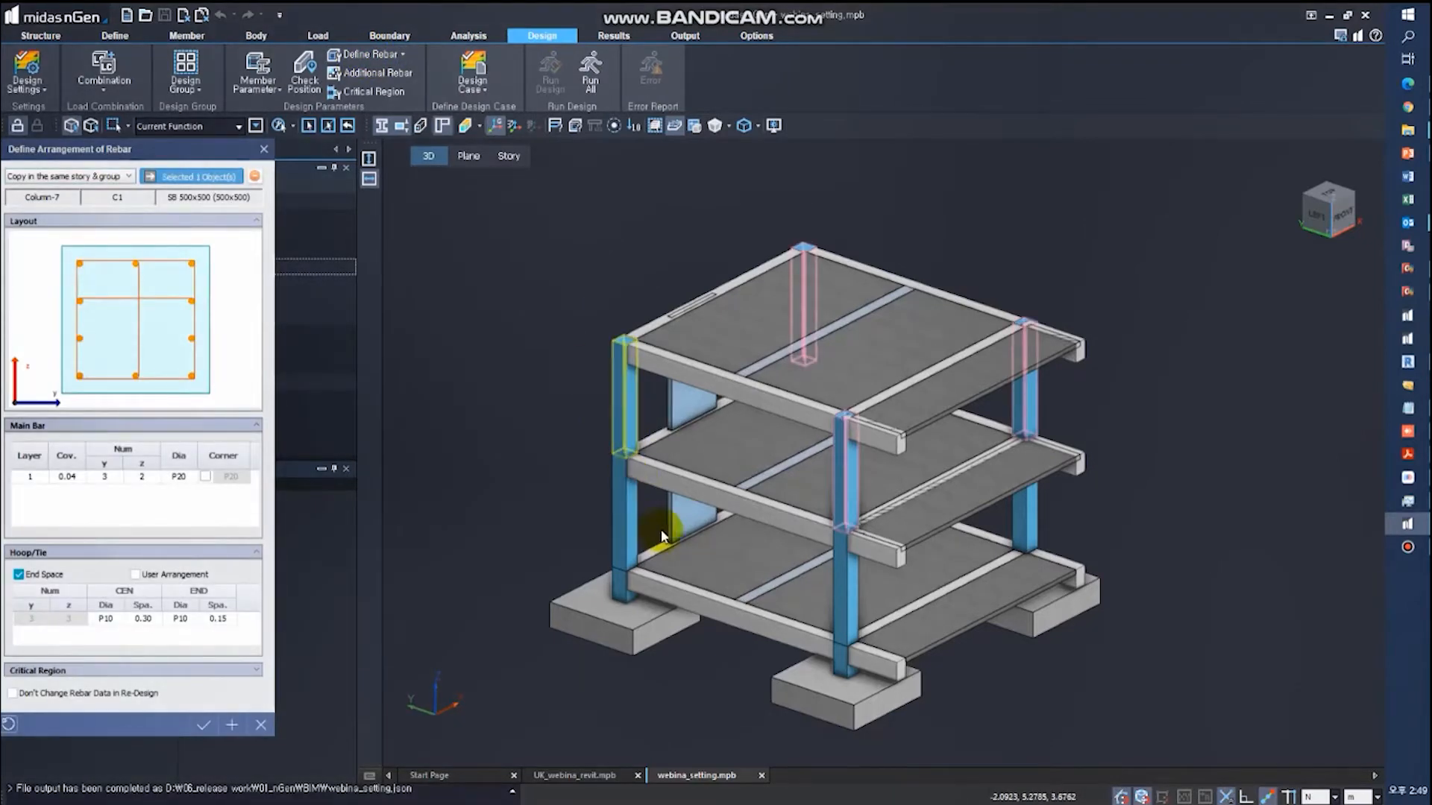
{"action": "left_click", "coordinate": [676, 513]}
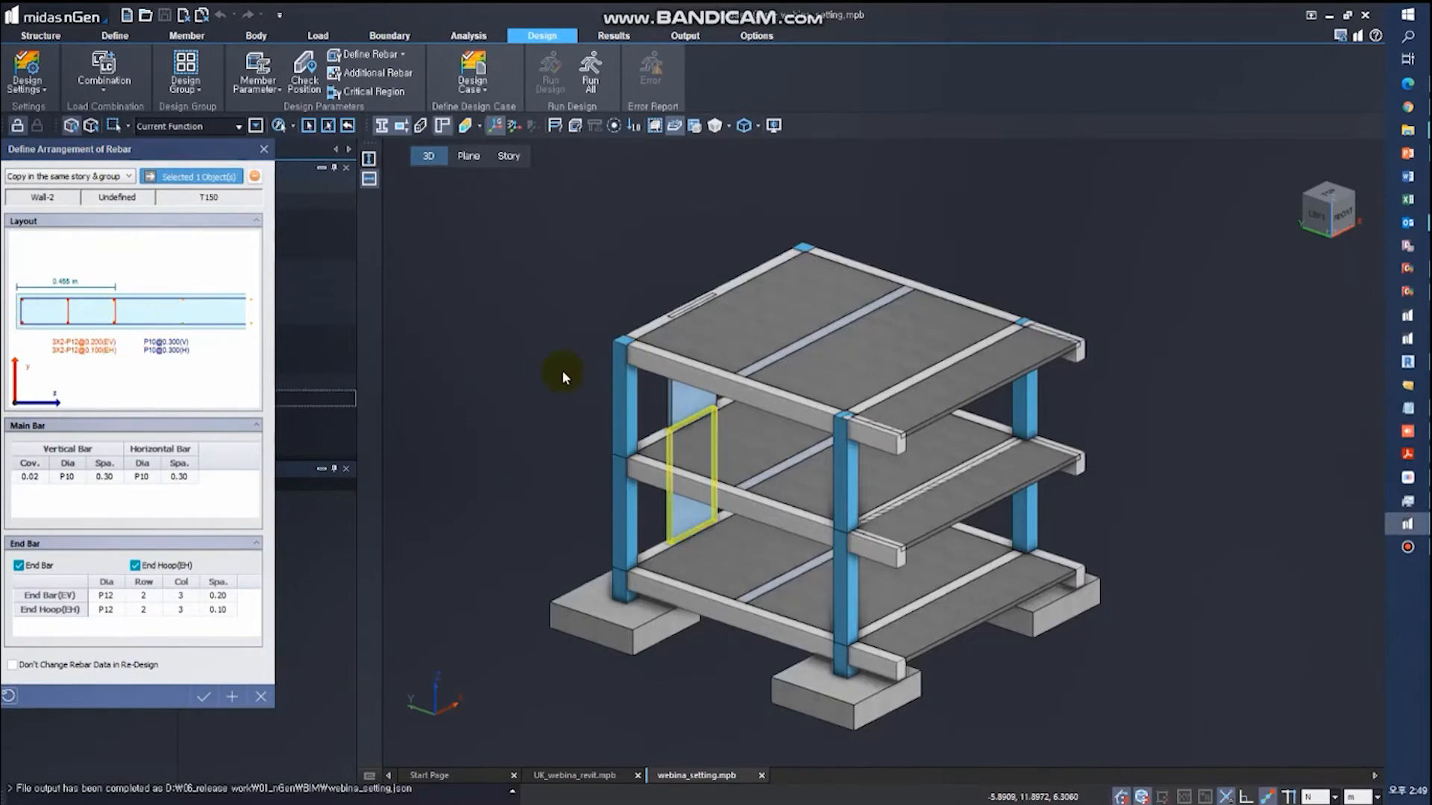
{"action": "left_click", "coordinate": [676, 403]}
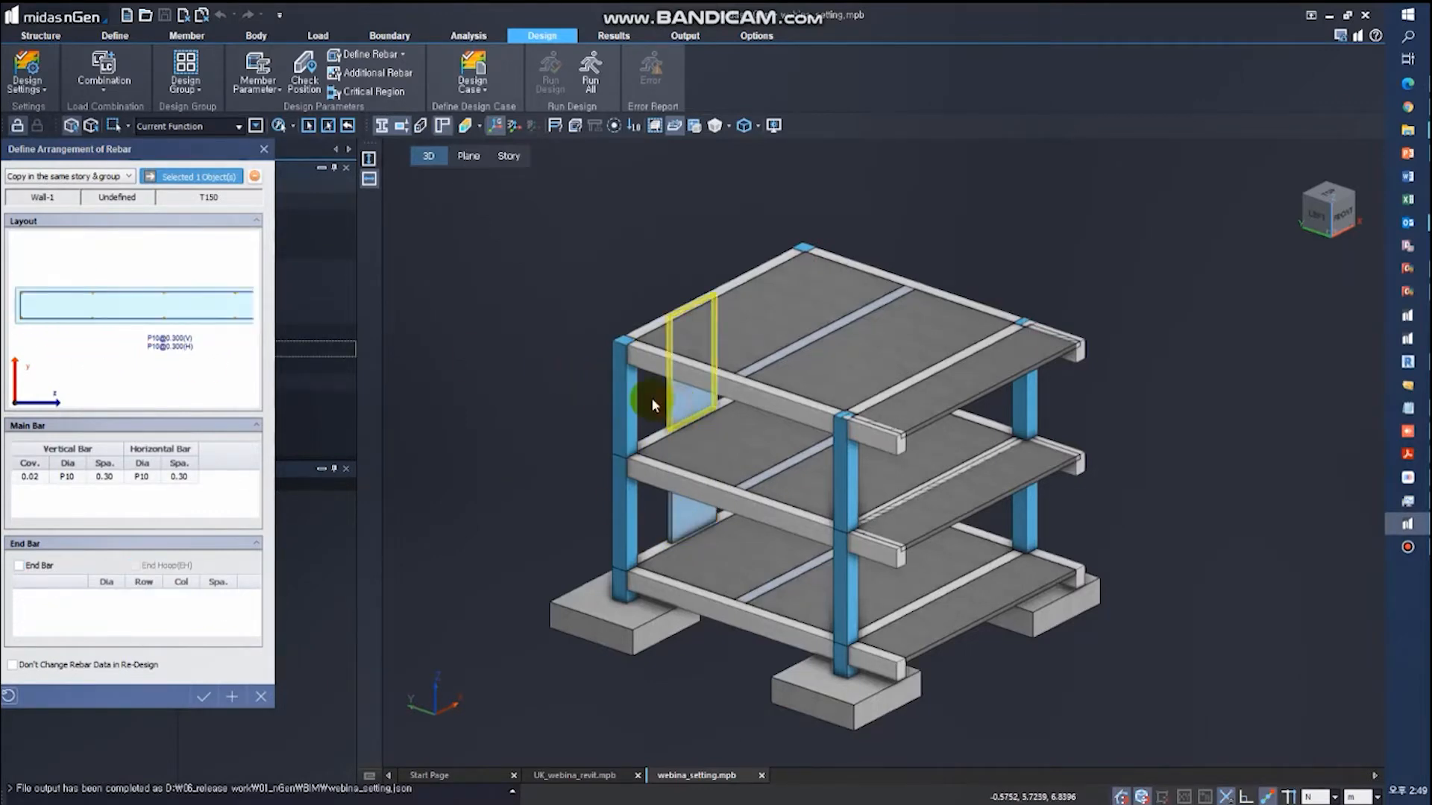
{"action": "left_click", "coordinate": [750, 556]}
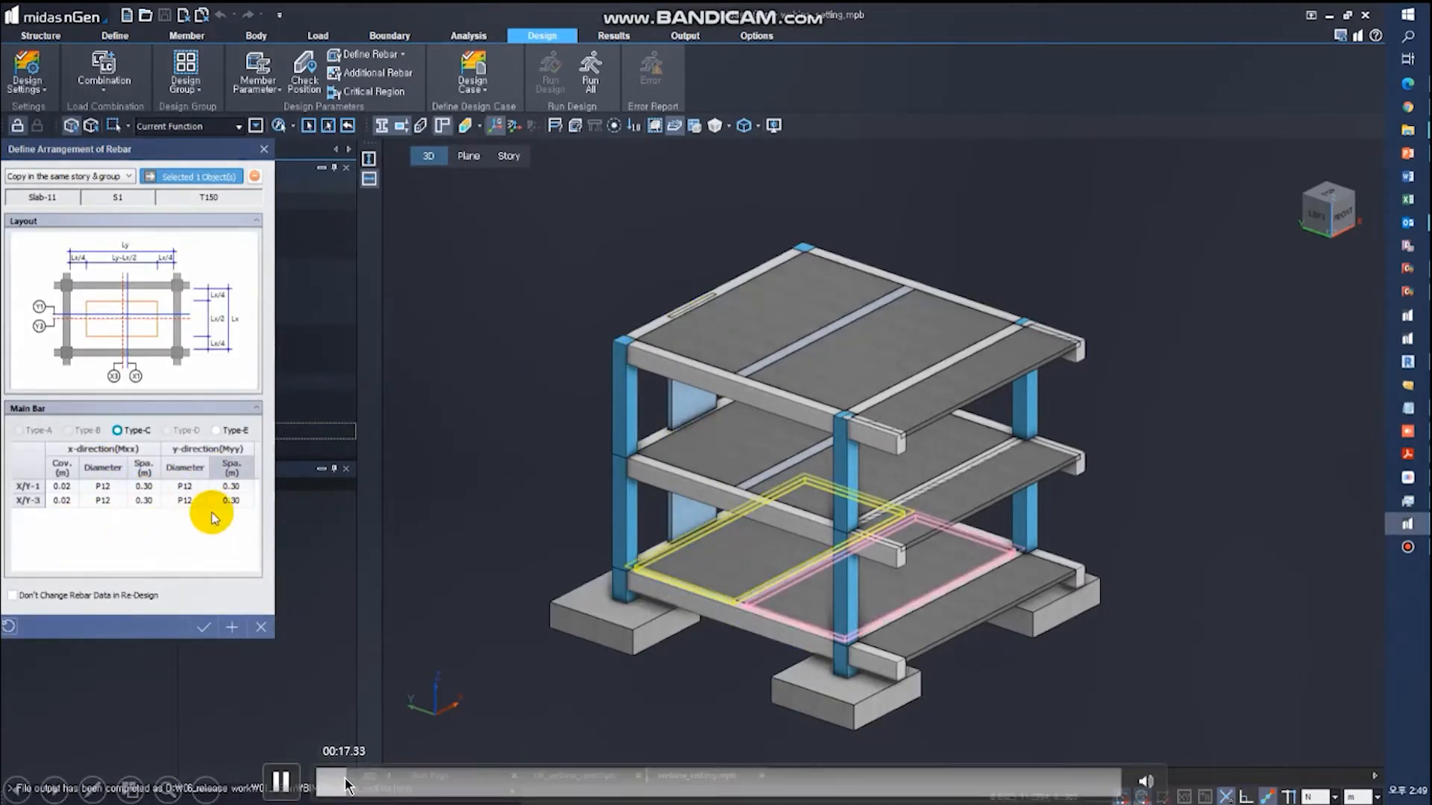
{"action": "left_click", "coordinate": [839, 612]}
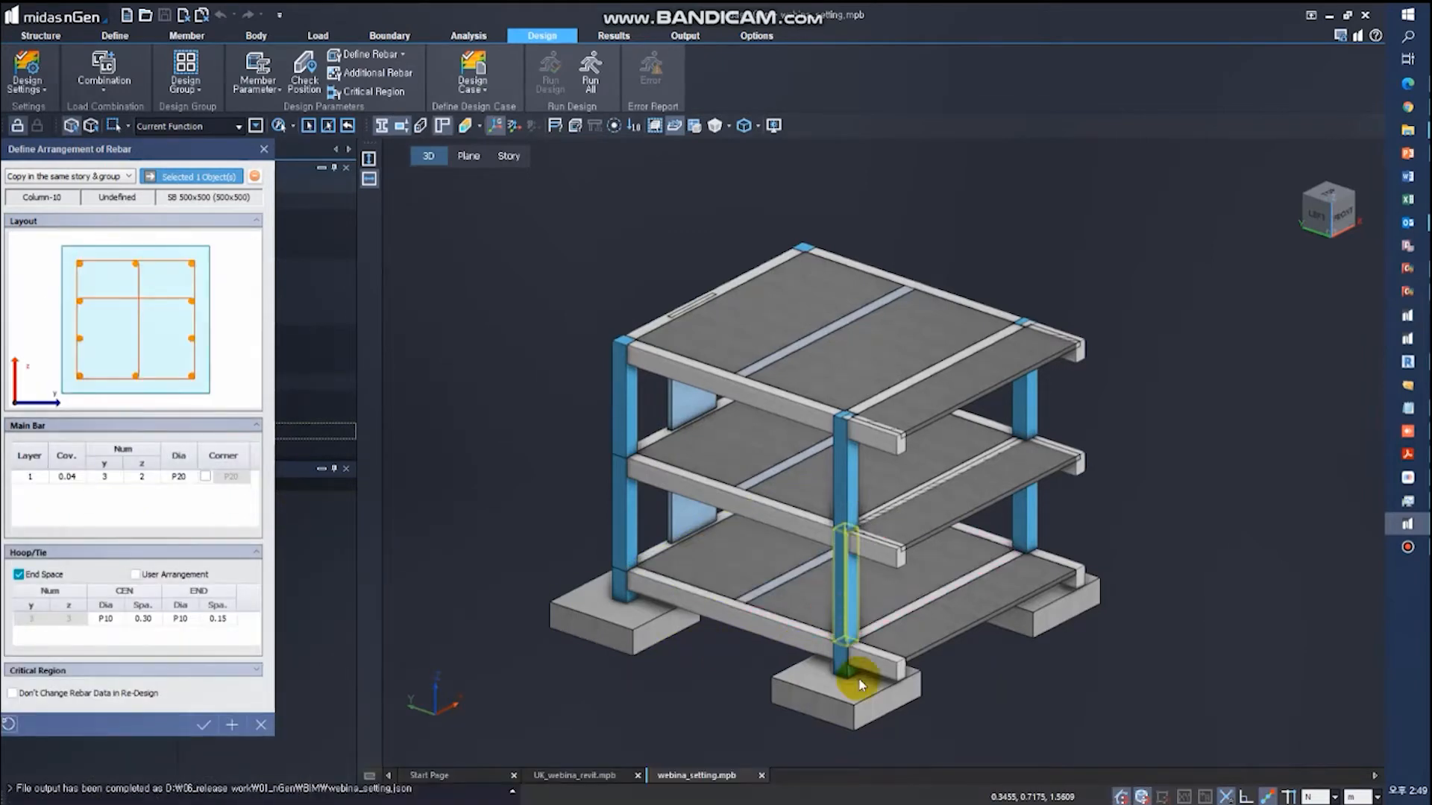
{"action": "left_click", "coordinate": [858, 713]}
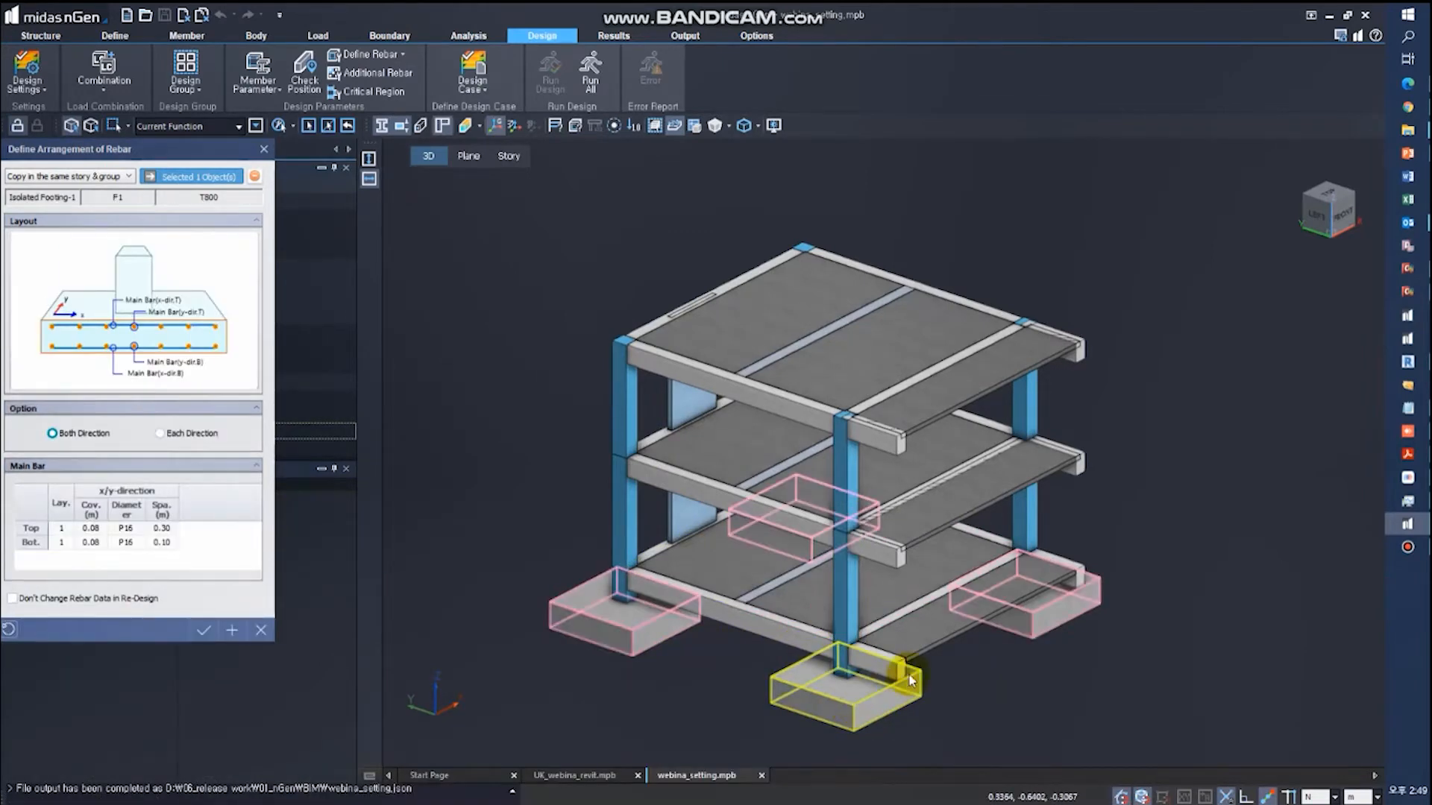
{"action": "left_click", "coordinate": [1086, 355]}
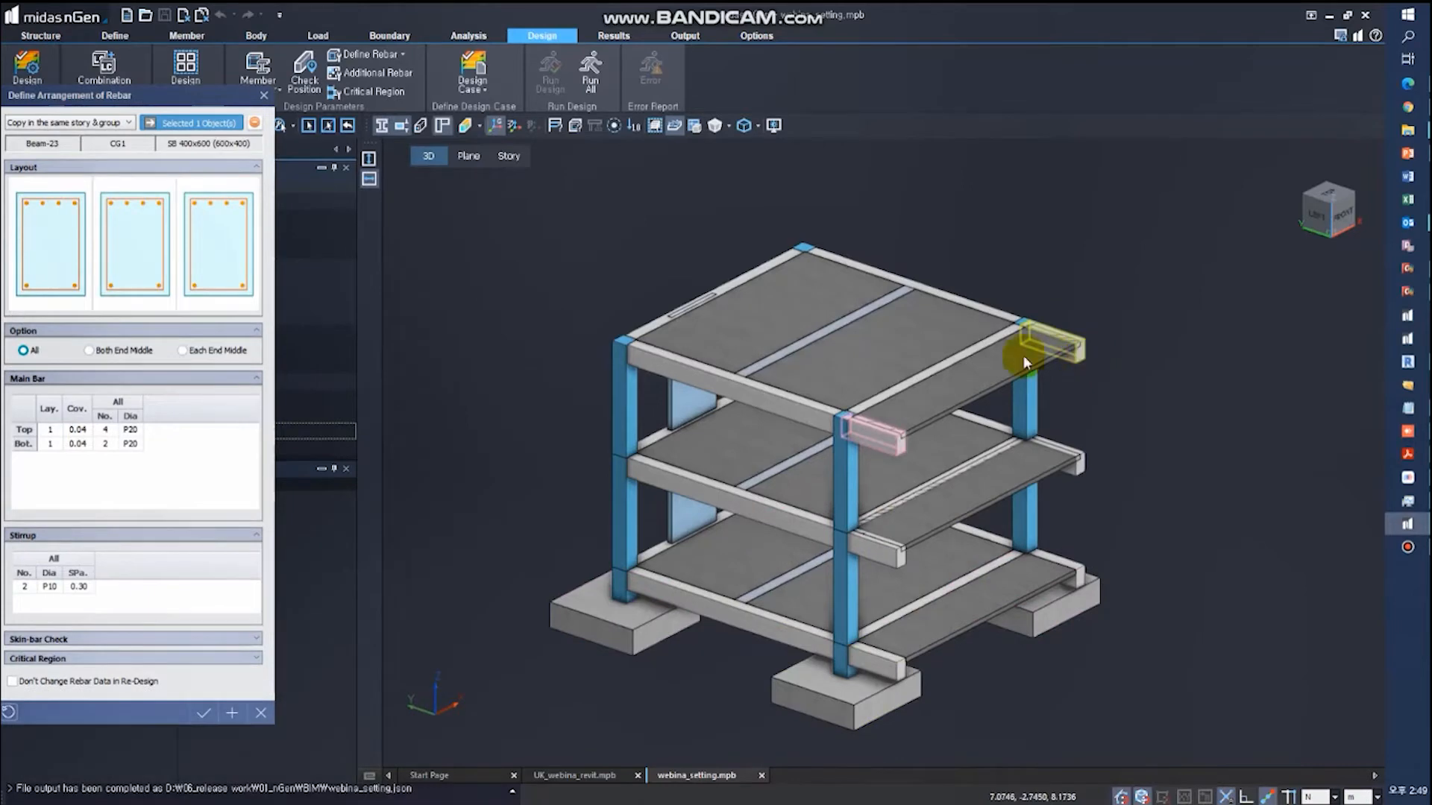
{"action": "left_click", "coordinate": [263, 95]}
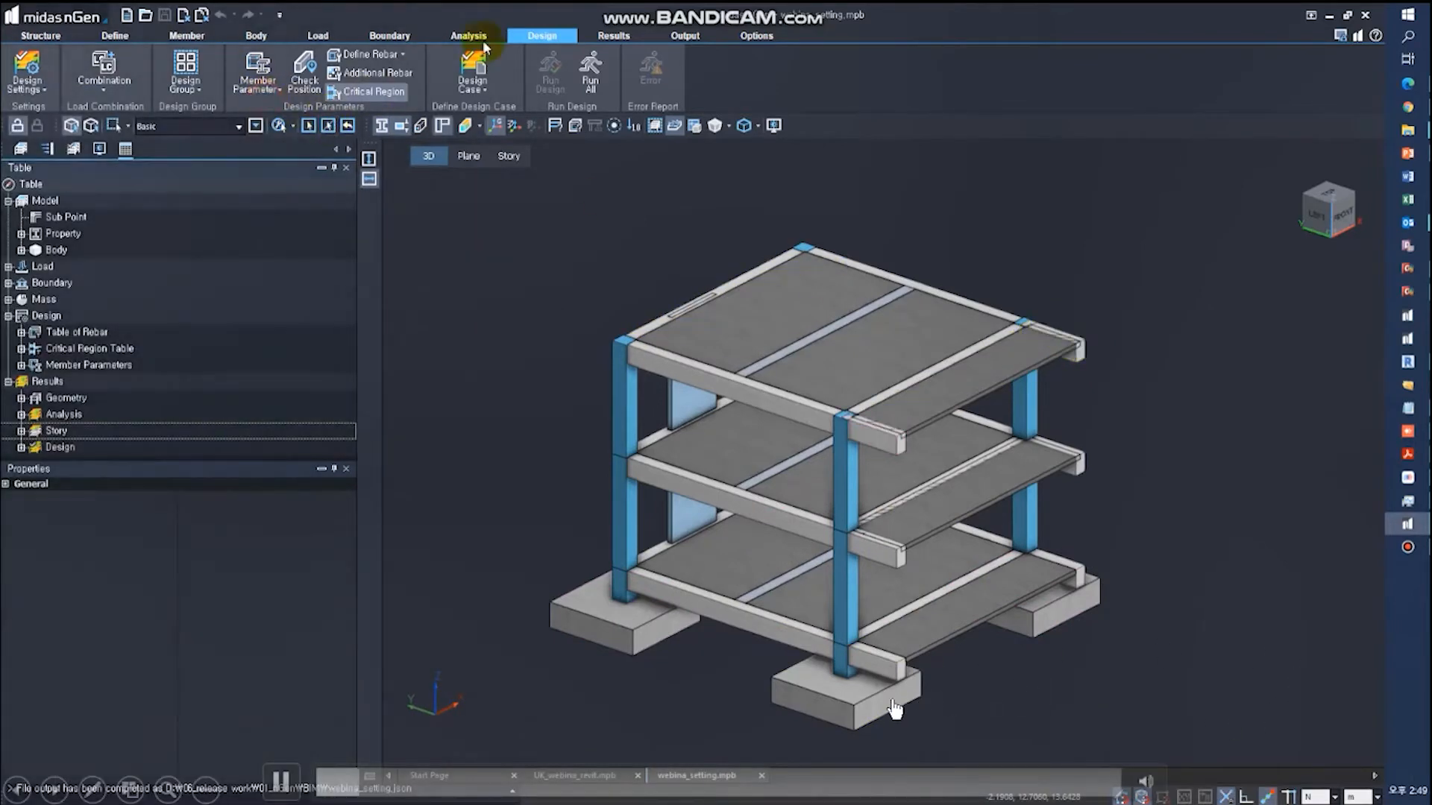
{"action": "left_click", "coordinate": [684, 36]}
{"action": "left_click", "coordinate": [197, 94]}
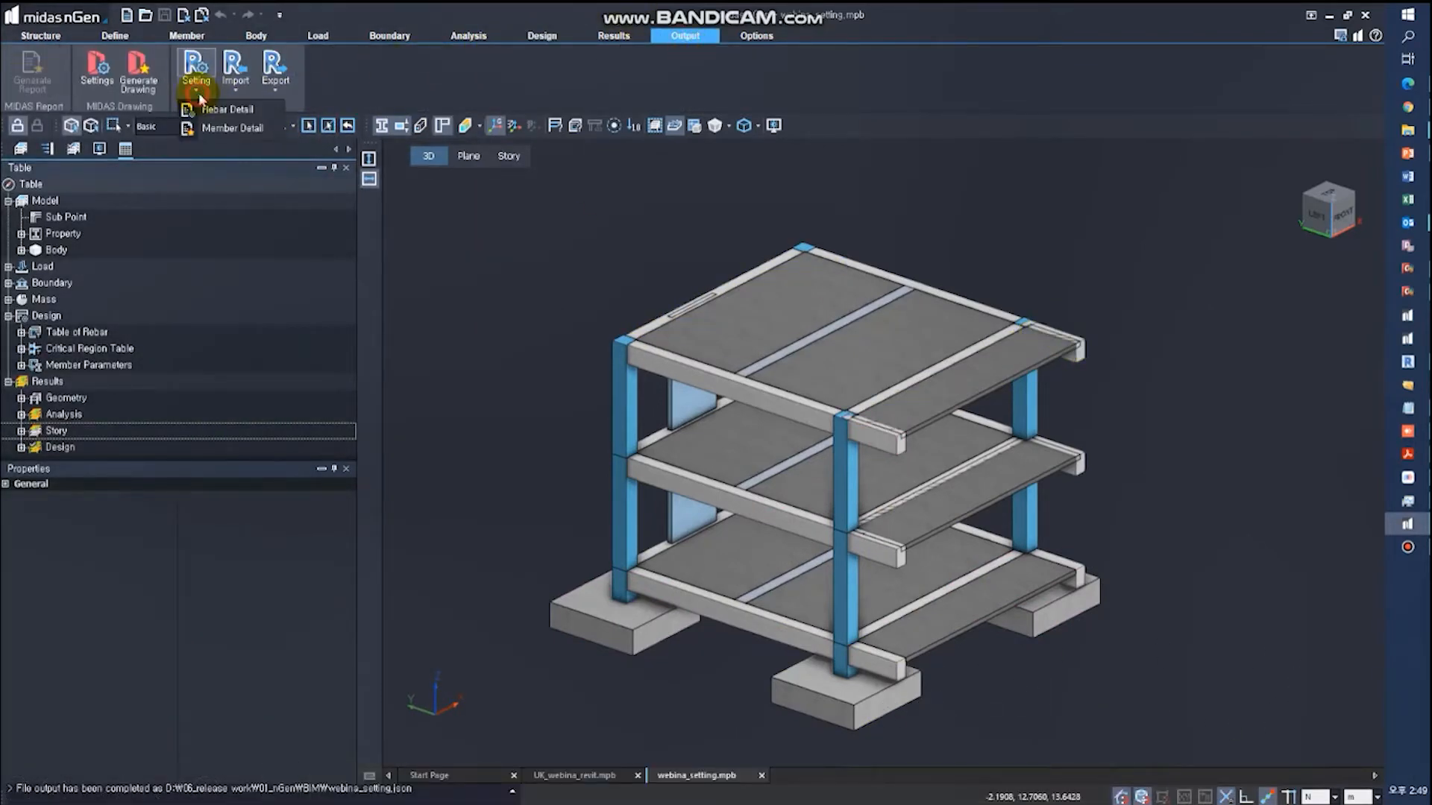
{"action": "left_click", "coordinate": [212, 112]}
{"action": "left_click", "coordinate": [338, 329]}
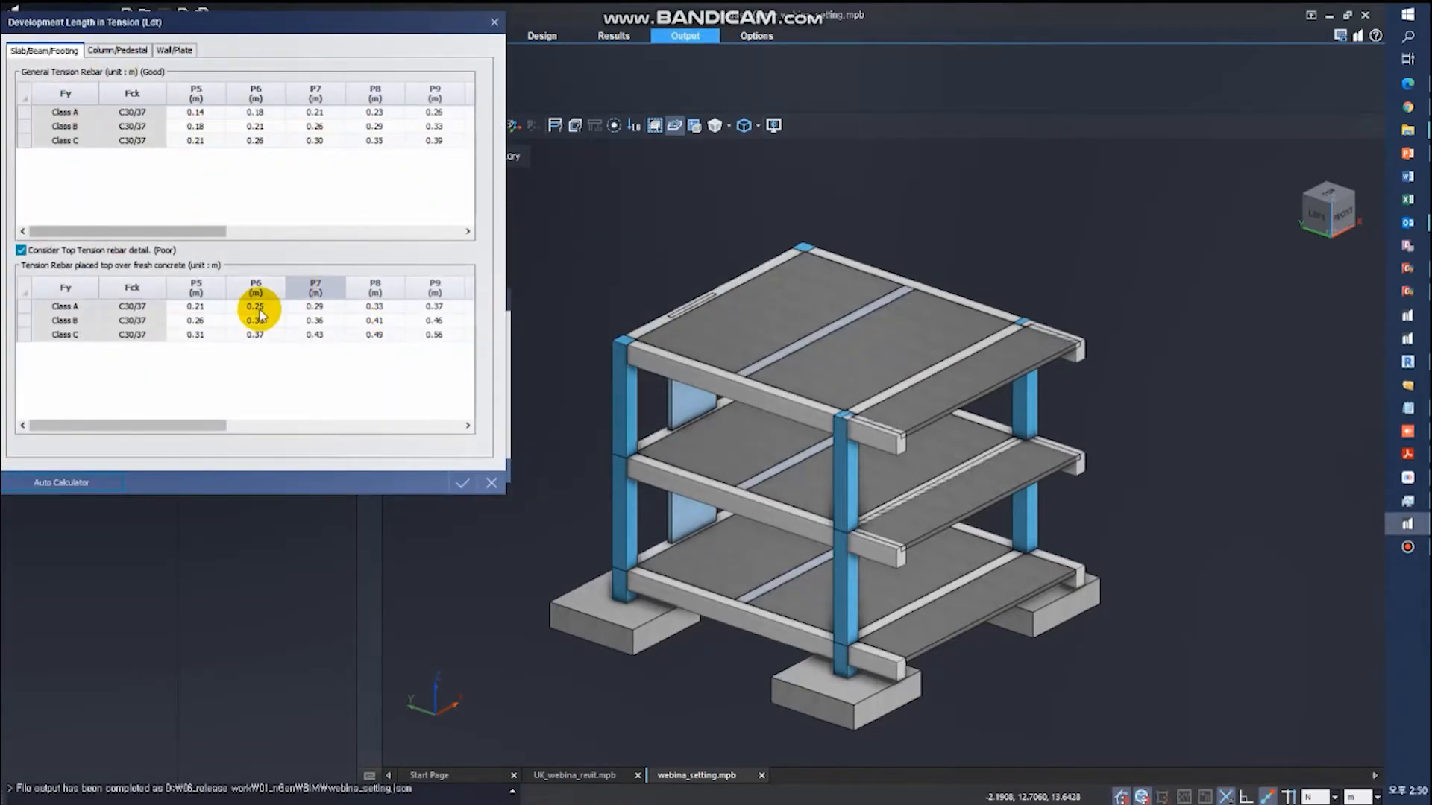
{"action": "left_click_drag", "start_coordinate": [181, 425], "coordinate": [381, 423]}
{"action": "left_click", "coordinate": [63, 483]}
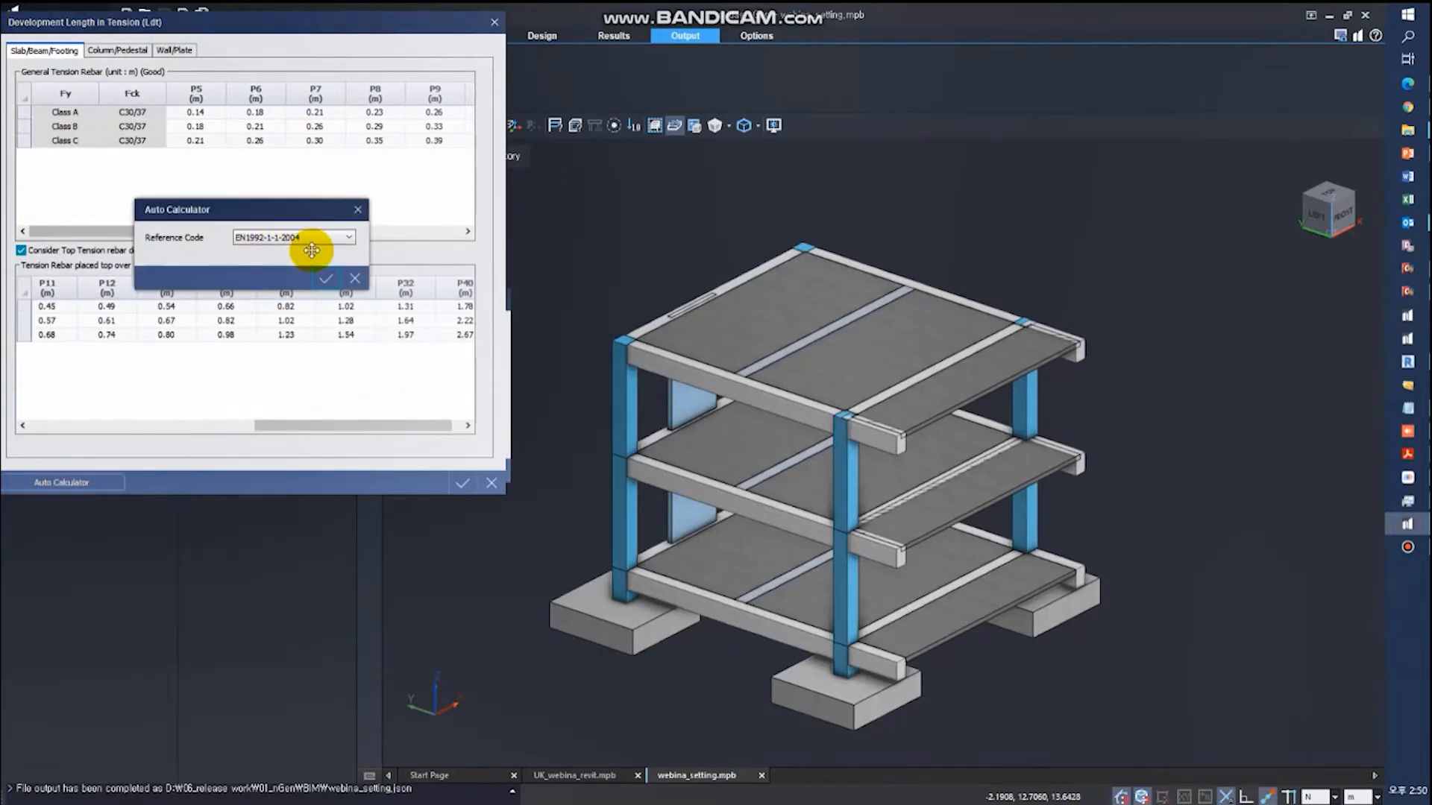
{"action": "left_click", "coordinate": [325, 282]}
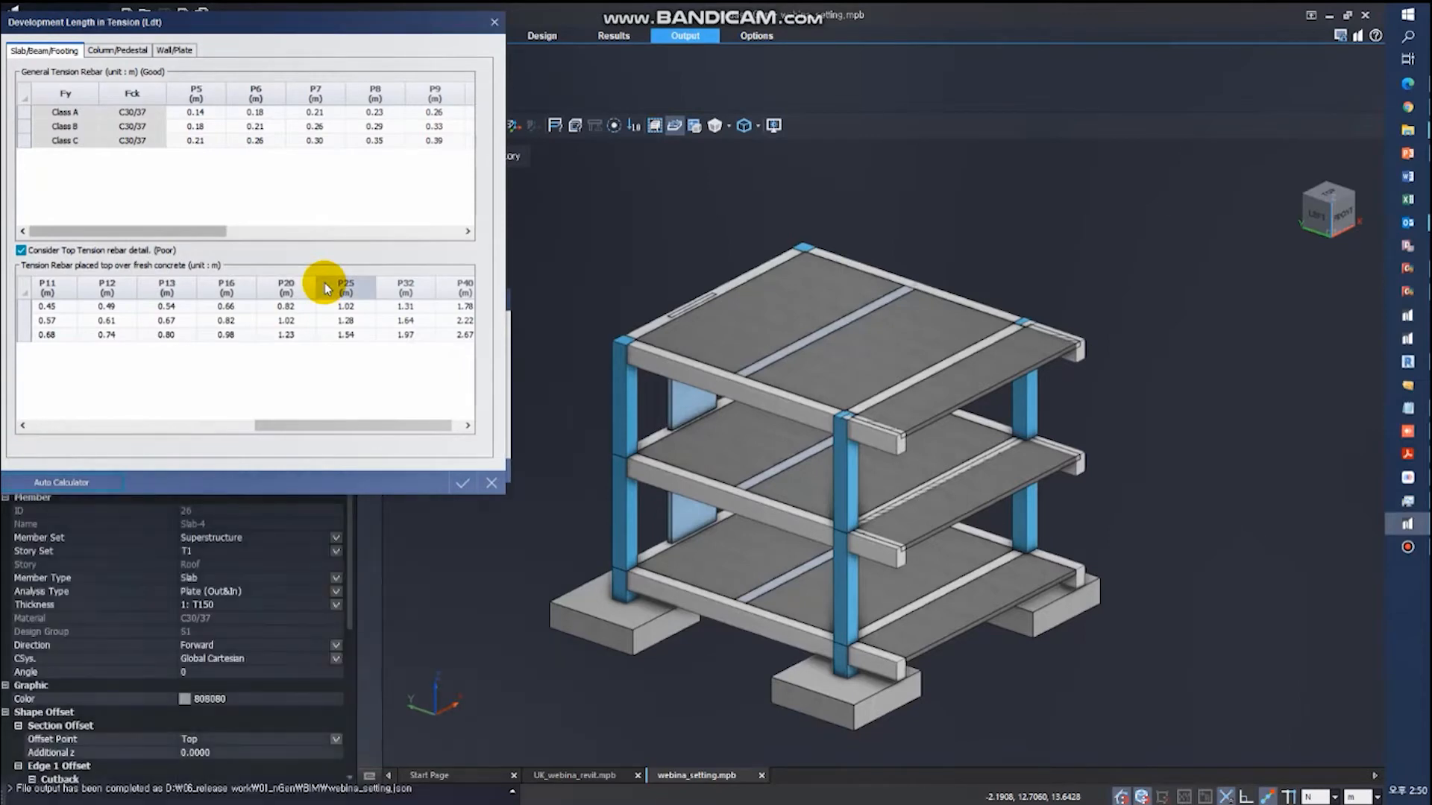
{"action": "left_click", "coordinate": [489, 481]}
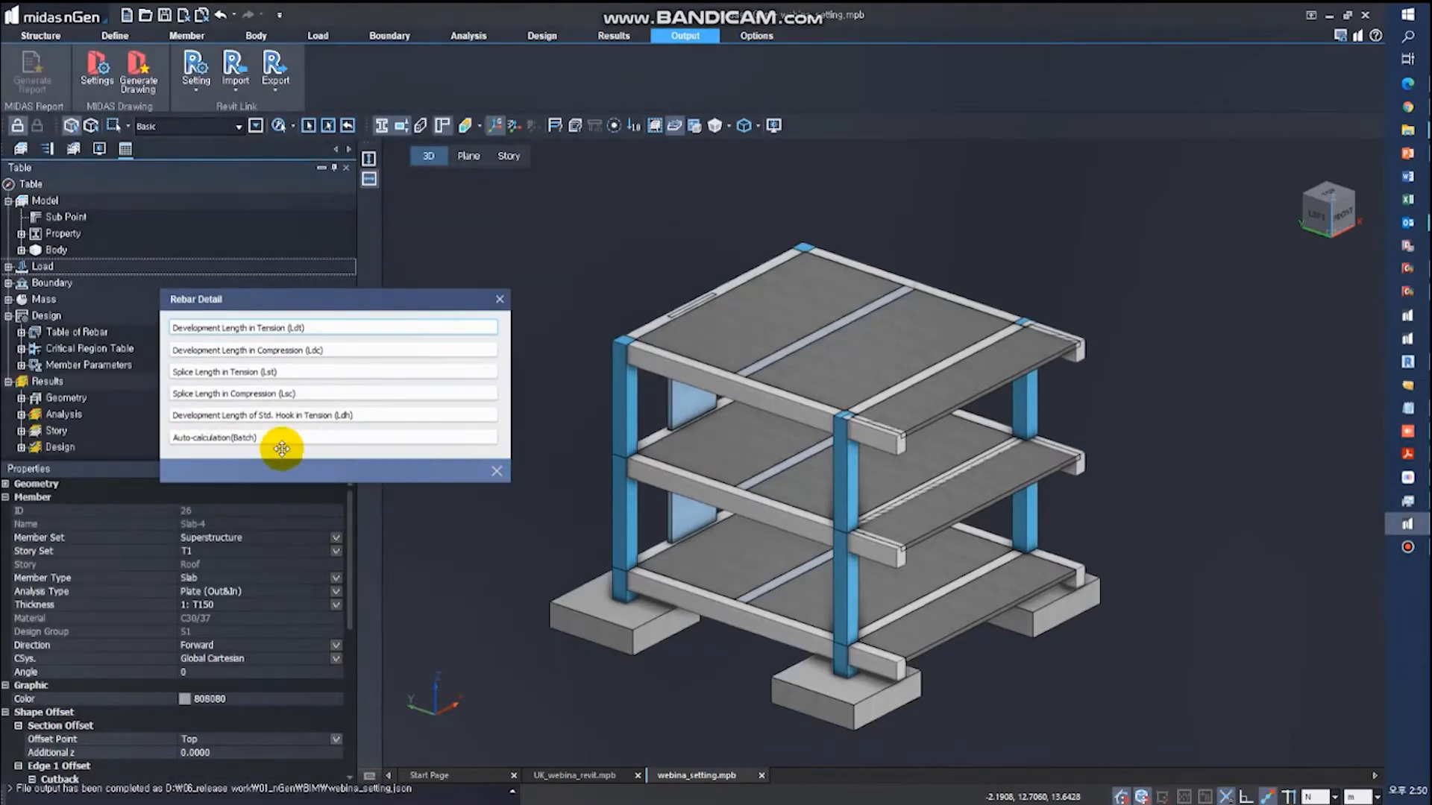
- Review the tension and compression development length entries and close the rebar detail settings
{"action": "left_click", "coordinate": [292, 331]}
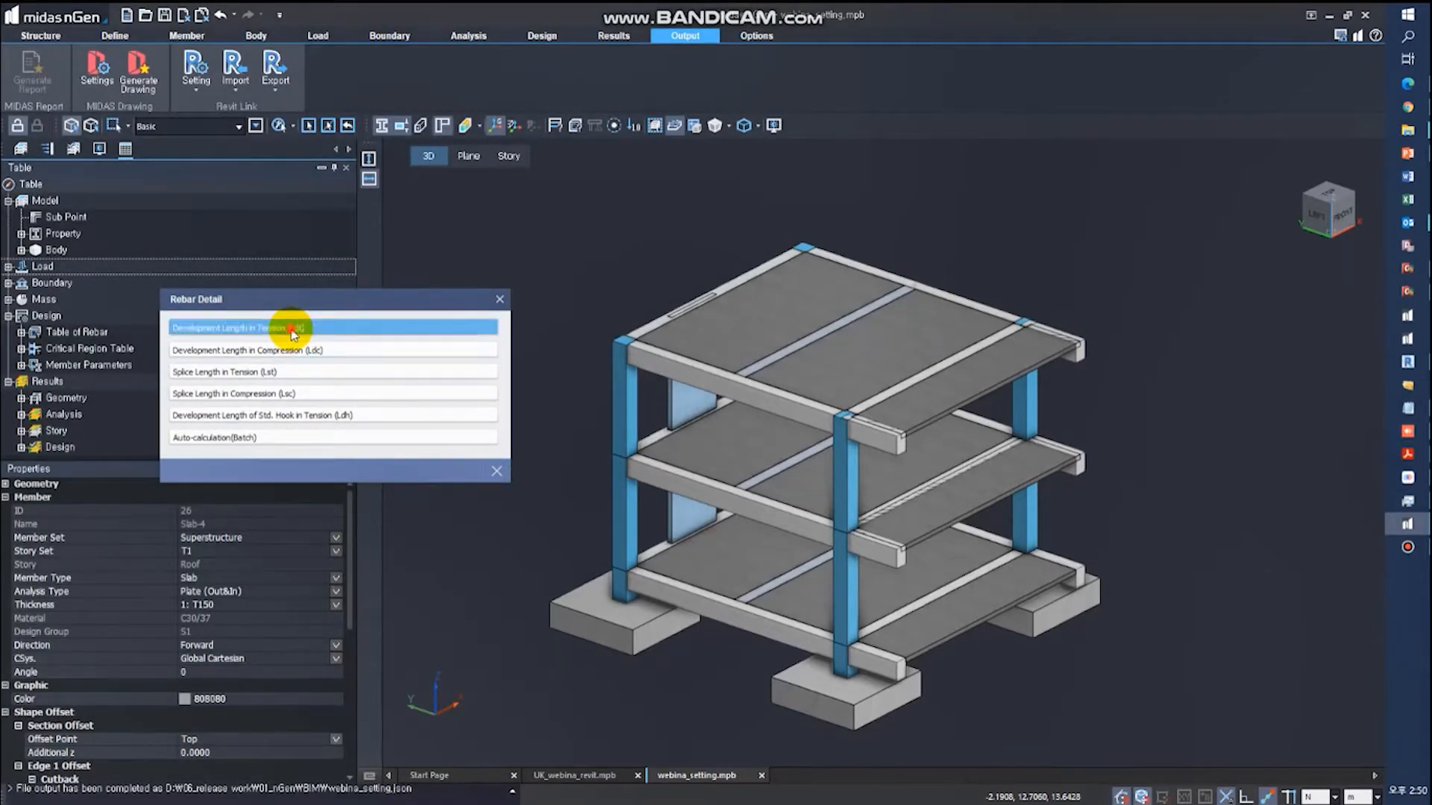
{"action": "key", "text": "Escape"}
{"action": "left_click", "coordinate": [300, 352]}
{"action": "key", "text": "Escape"}
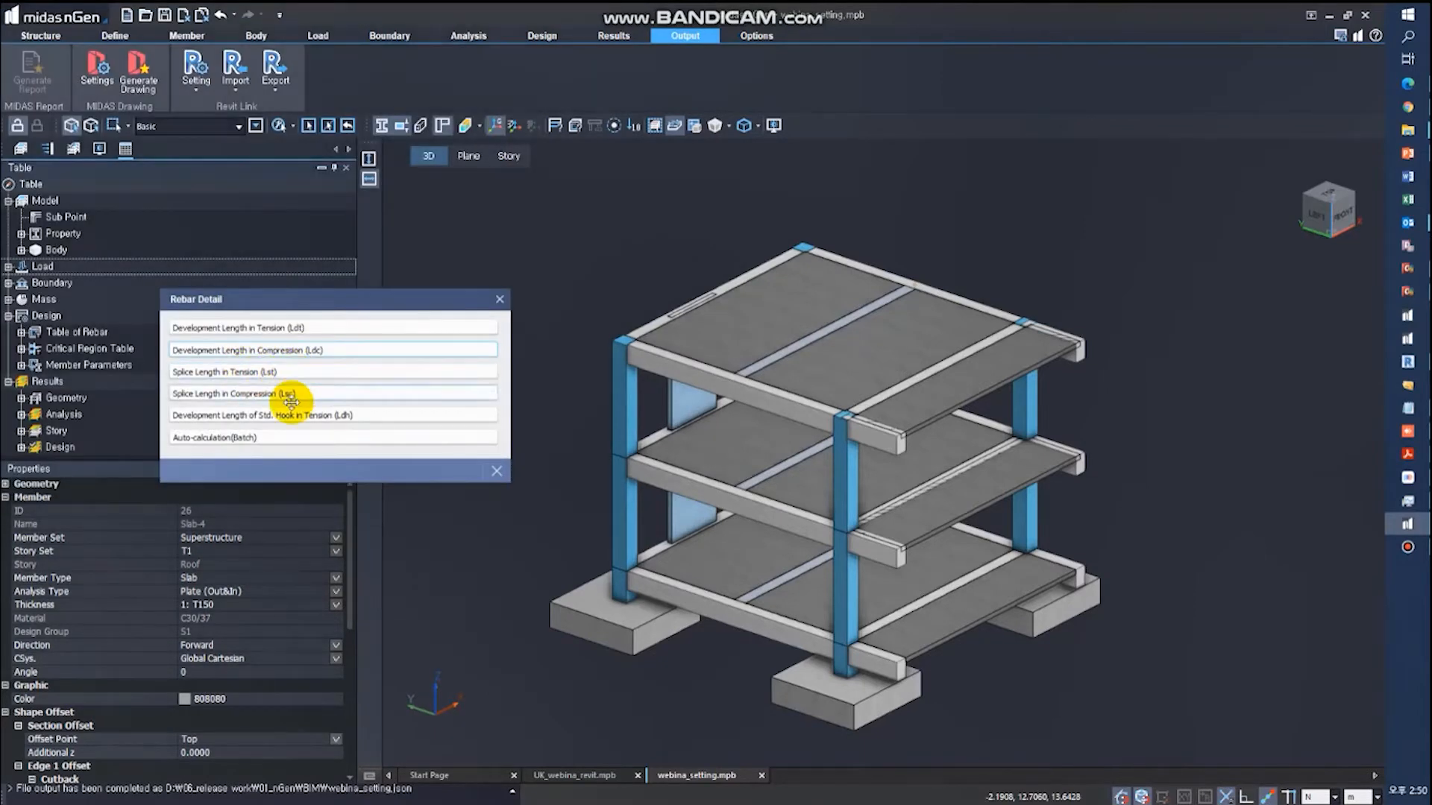
{"action": "left_click", "coordinate": [495, 470]}
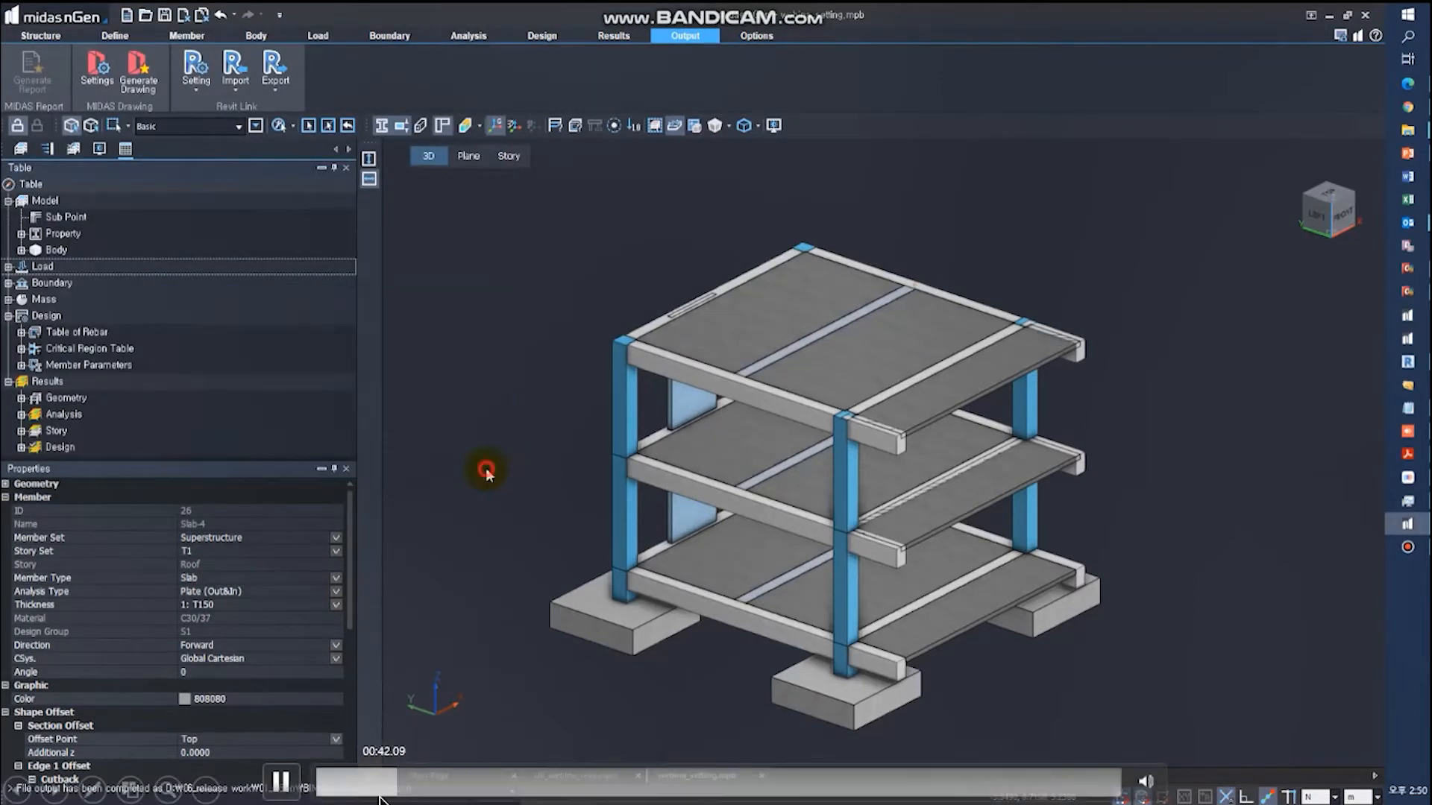
- Open the Revit link's member detail for the roof beam Beam-5 and examine its start and end bottom rebar shape types
{"action": "left_click", "coordinate": [193, 96]}
{"action": "left_click", "coordinate": [211, 133]}
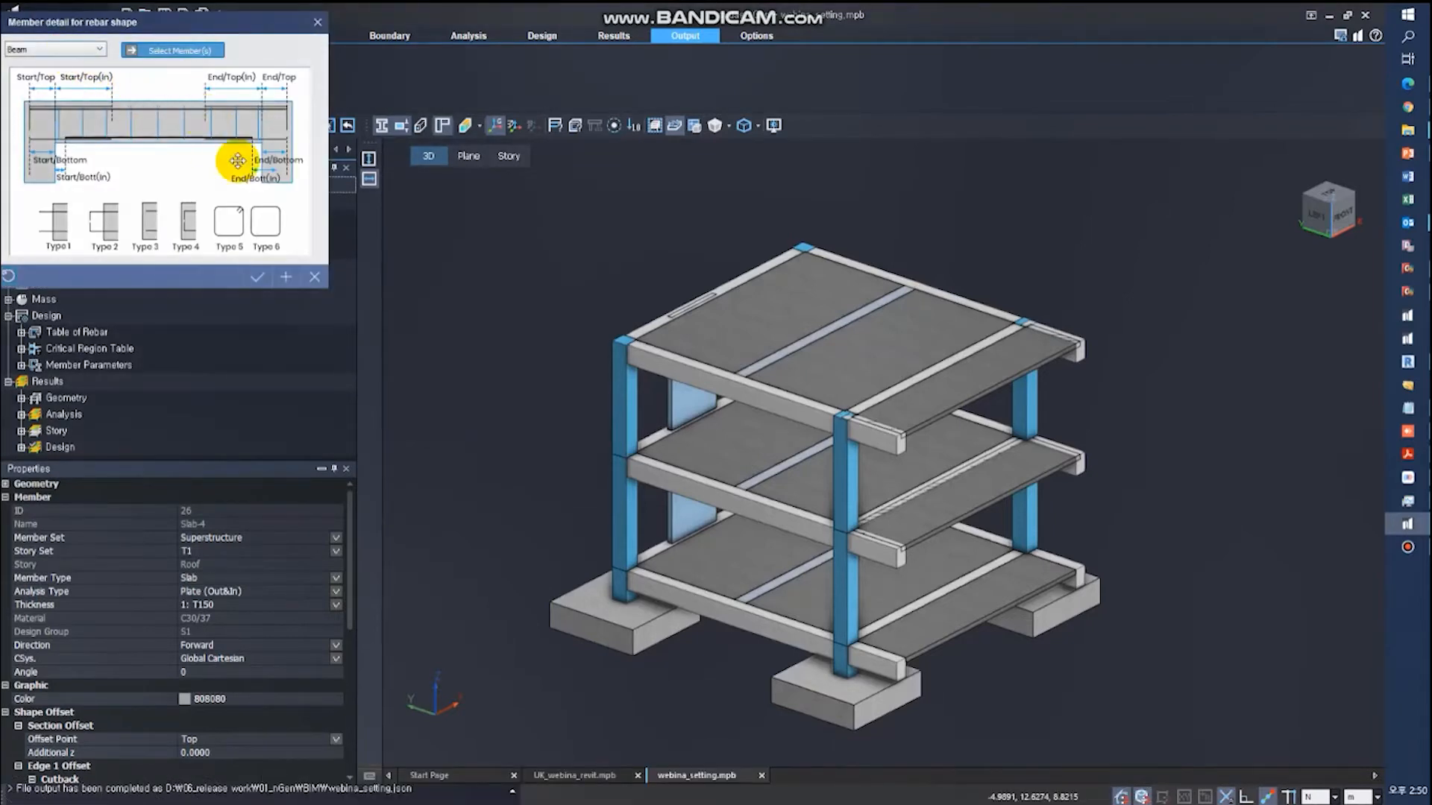
{"action": "left_click", "coordinate": [681, 371]}
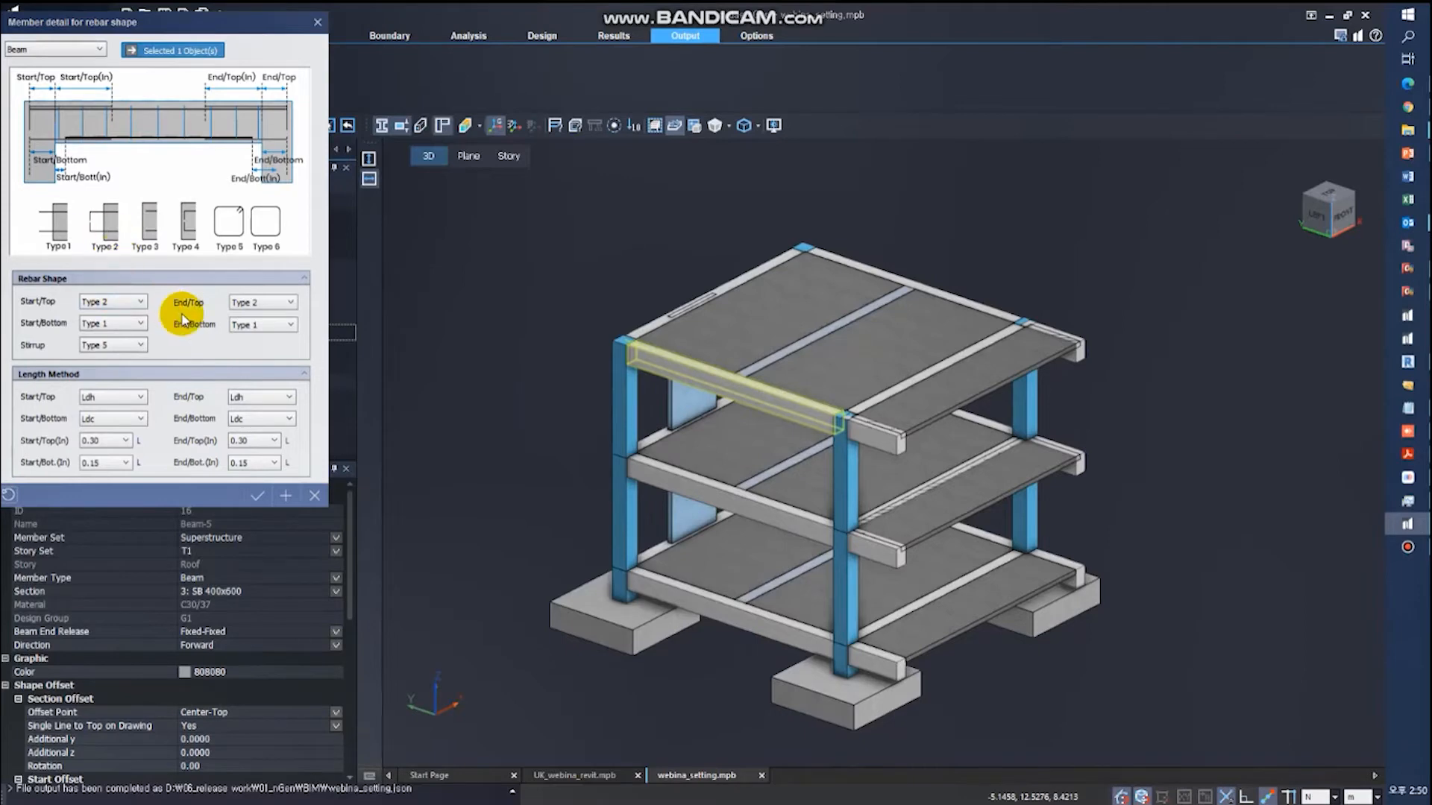
{"action": "left_click", "coordinate": [117, 324]}
{"action": "left_click", "coordinate": [279, 331]}
- Examine the roof beam's length methods and inner top bar length ratio, and leave the member detail without changes
{"action": "left_click", "coordinate": [118, 397]}
{"action": "left_click", "coordinate": [116, 418]}
{"action": "left_click", "coordinate": [250, 417]}
{"action": "left_click", "coordinate": [101, 440]}
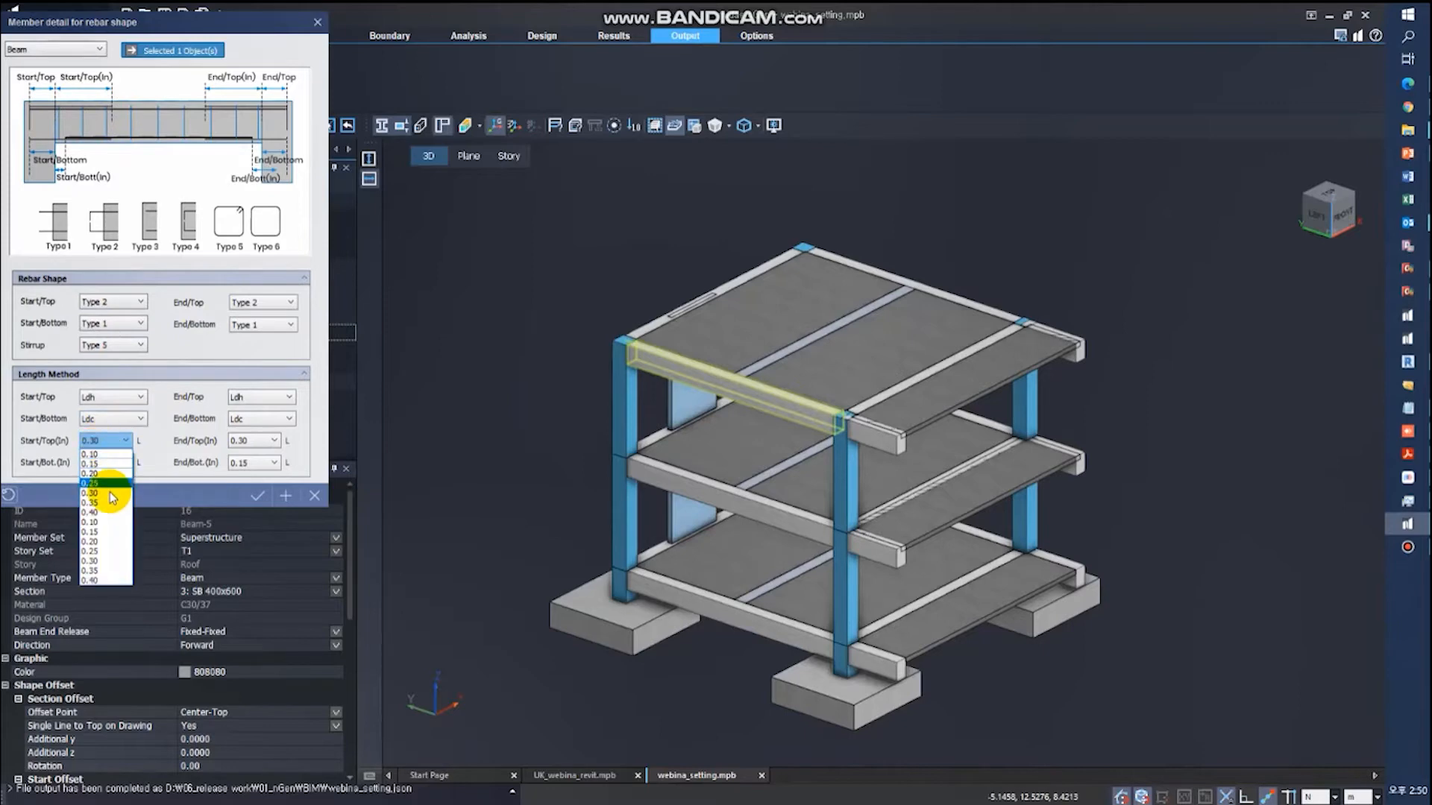
{"action": "left_click", "coordinate": [112, 443]}
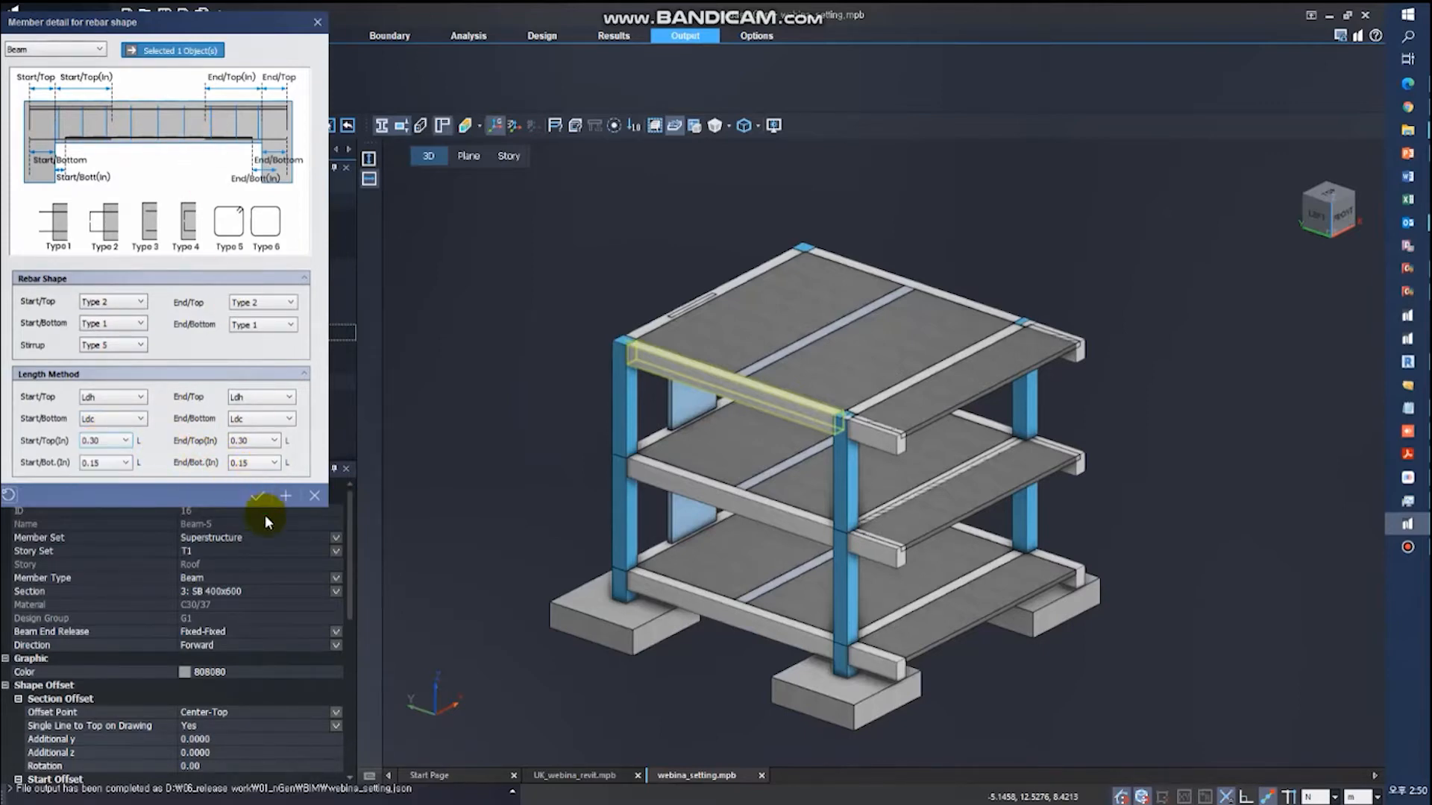
{"action": "left_click", "coordinate": [313, 496]}
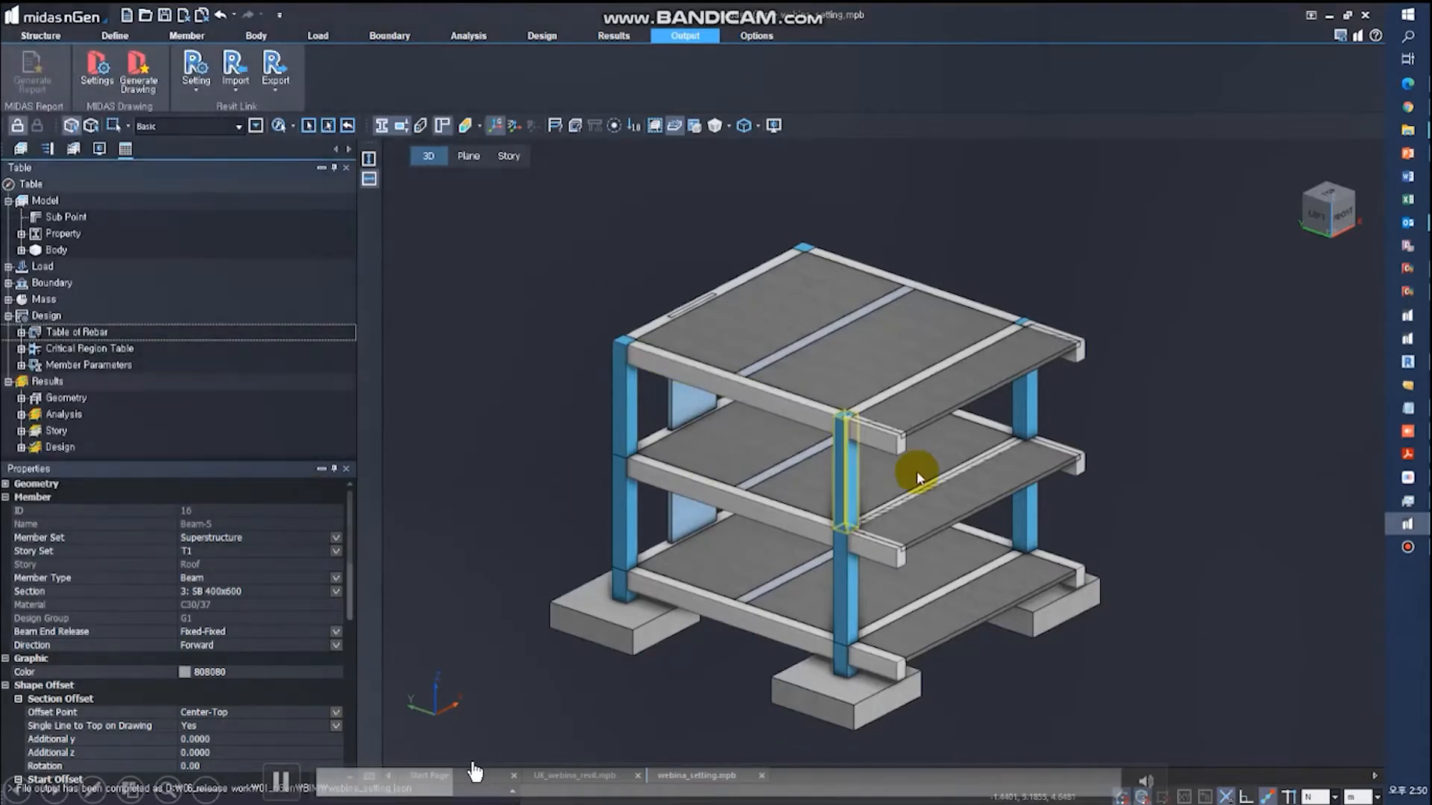
- Examine the member detail for rebar shape of the roof cantilever beam Beam-22
{"action": "left_click", "coordinate": [888, 445]}
{"action": "left_click", "coordinate": [239, 94]}
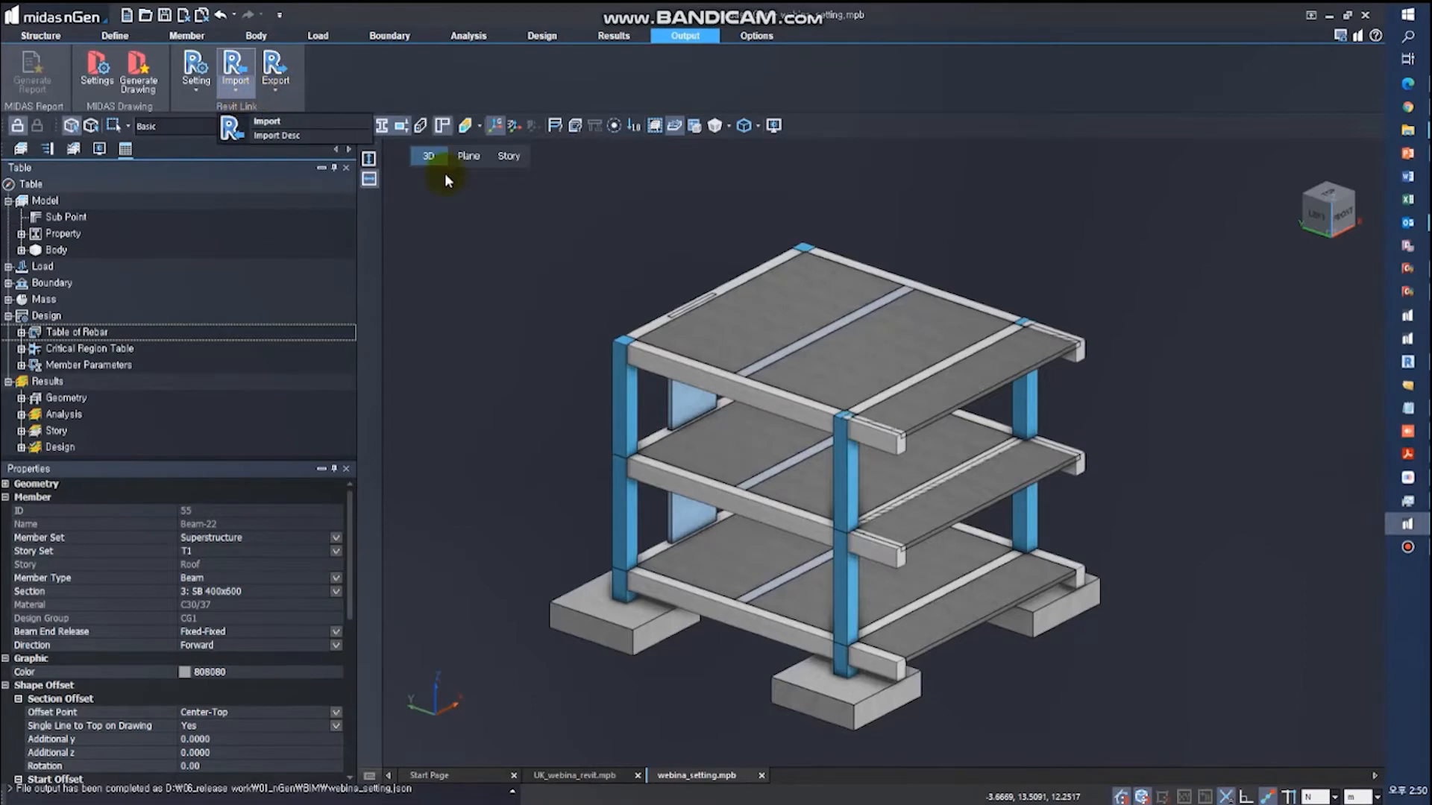
{"action": "left_click", "coordinate": [898, 444]}
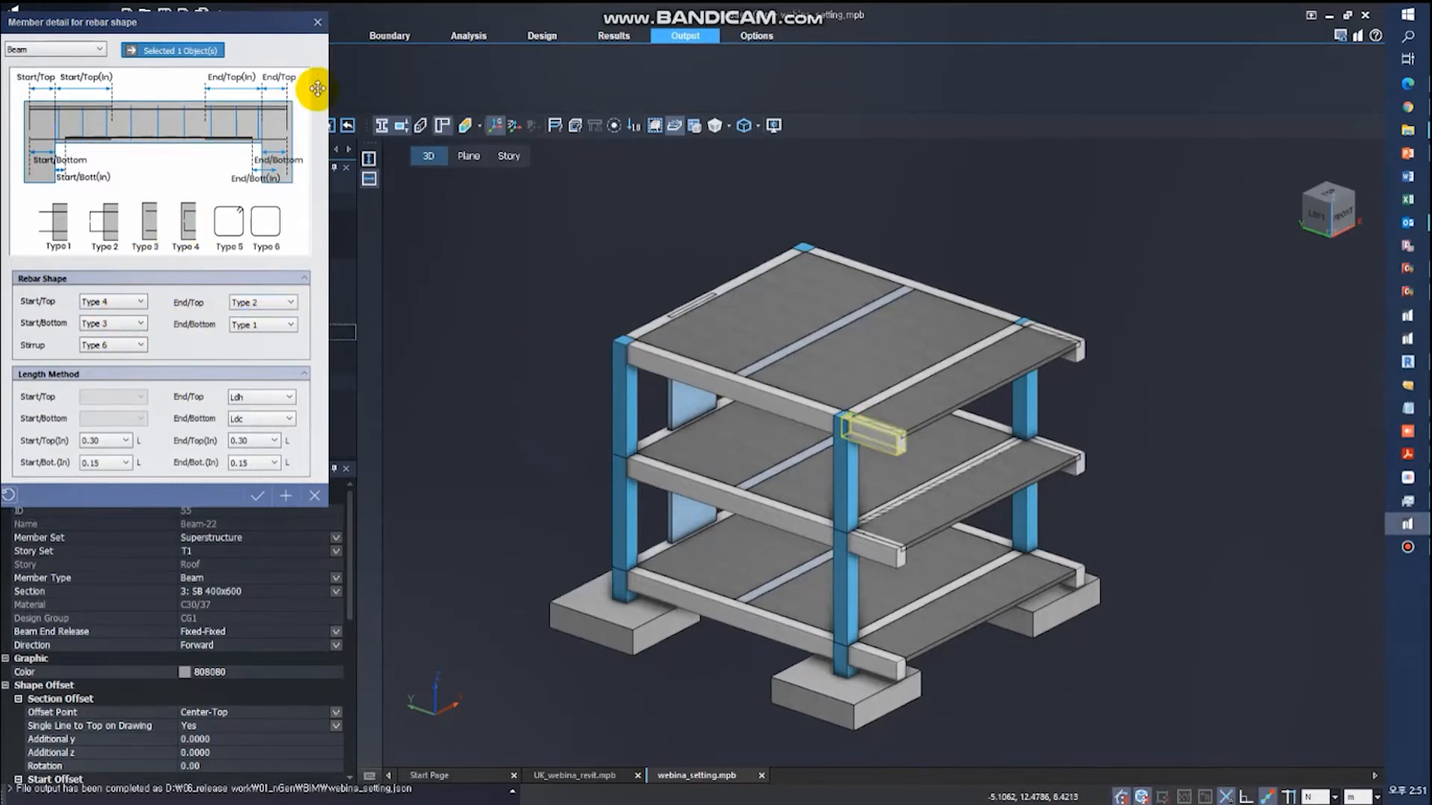
{"action": "left_click", "coordinate": [319, 23]}
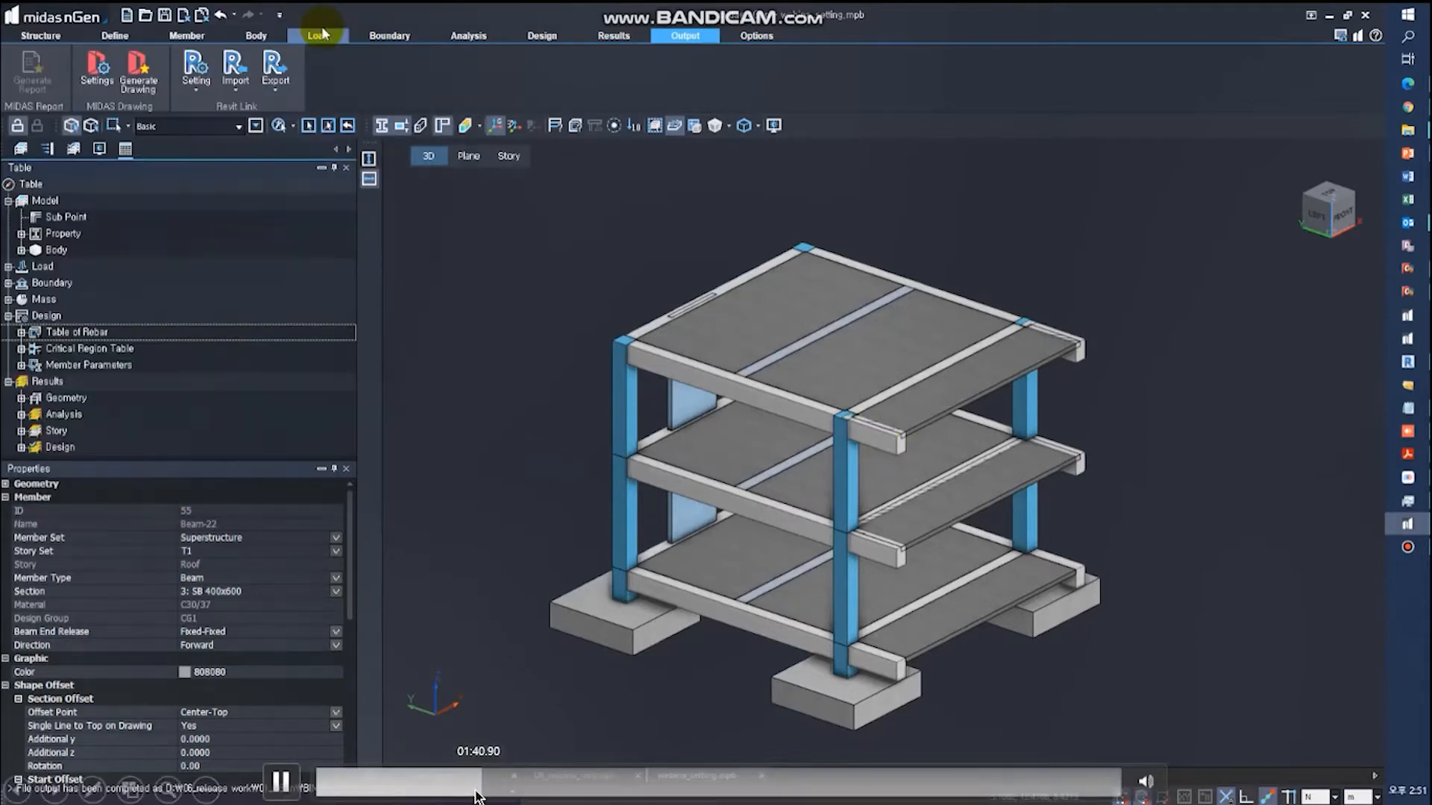
- Set the member detail to the Column type and examine the rebar shapes and length methods of the 2F column Column-10
{"action": "left_click", "coordinate": [847, 612]}
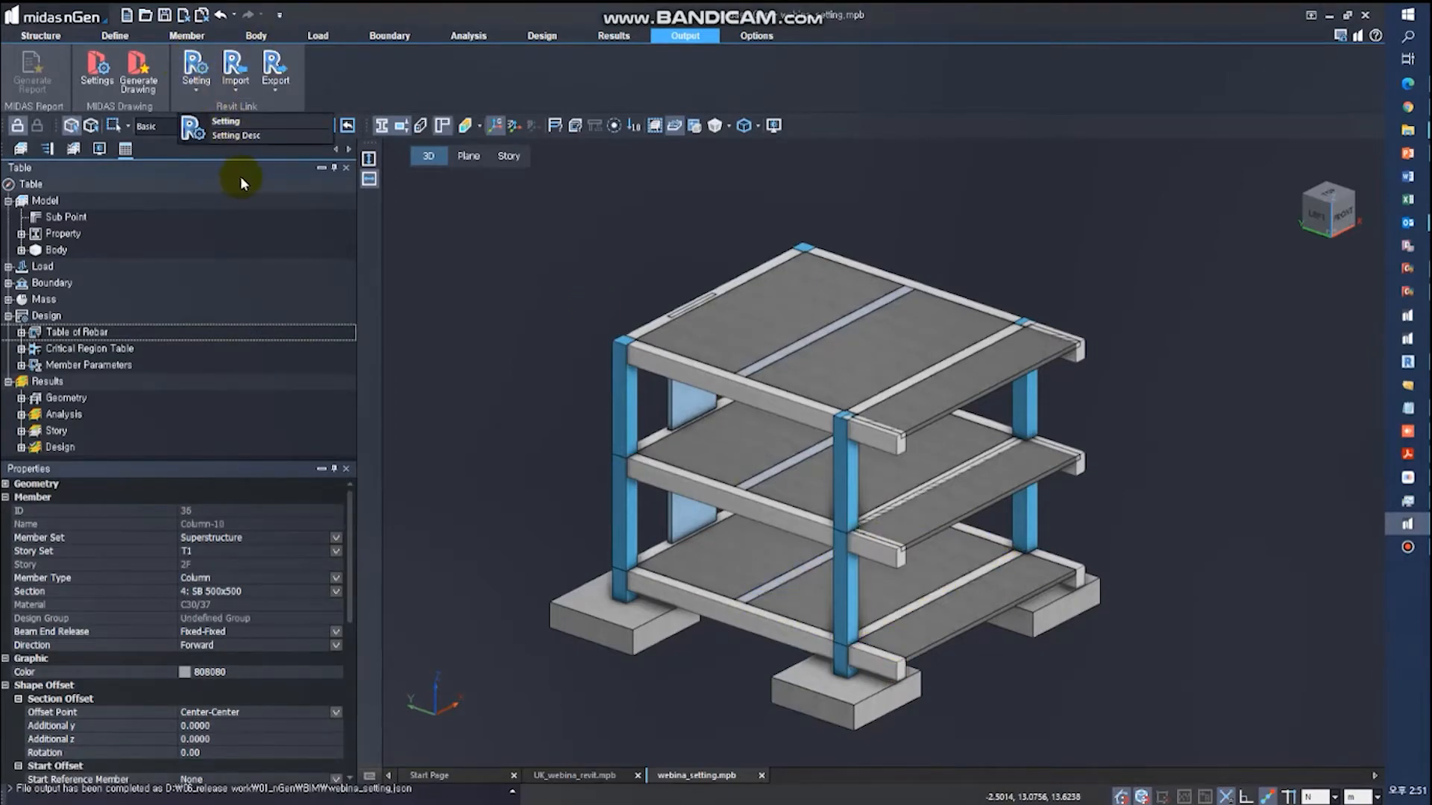
{"action": "left_click", "coordinate": [87, 50]}
{"action": "left_click", "coordinate": [83, 68]}
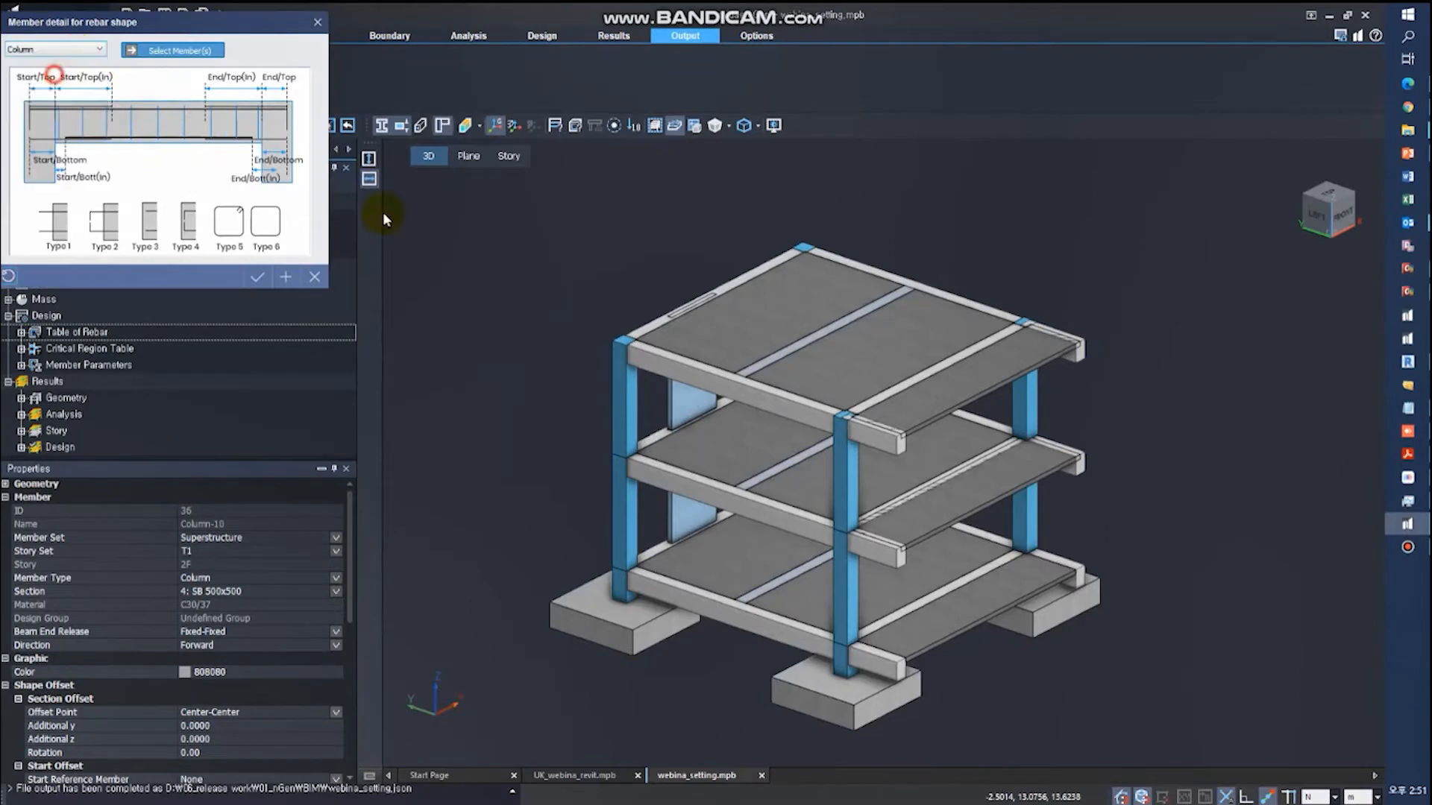
{"action": "left_click", "coordinate": [854, 593]}
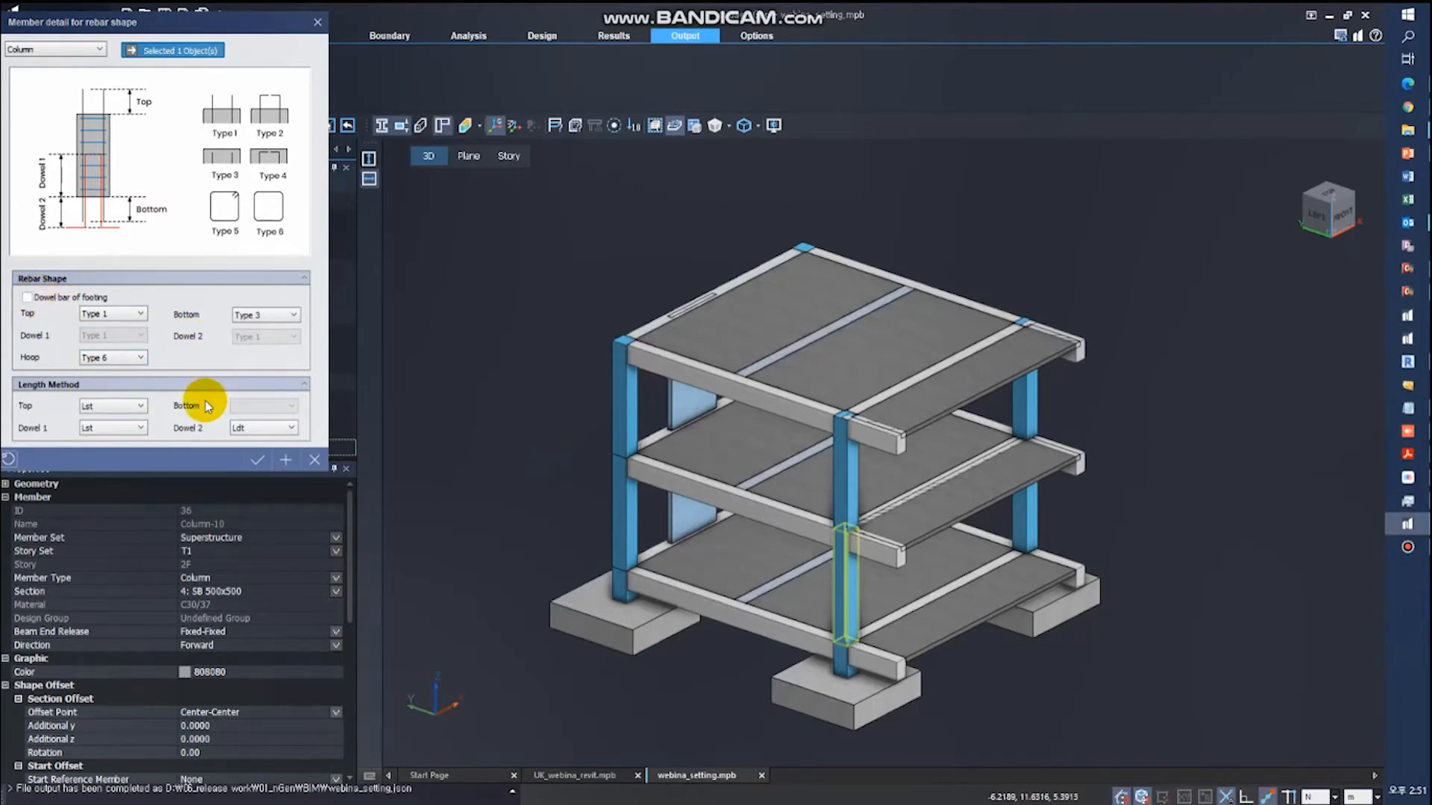
{"action": "key", "text": "Escape"}
- Examine the rebar shapes of the column stub above the footing, toggling its Dowel bar of footing option off and on again
{"action": "left_click", "coordinate": [847, 658]}
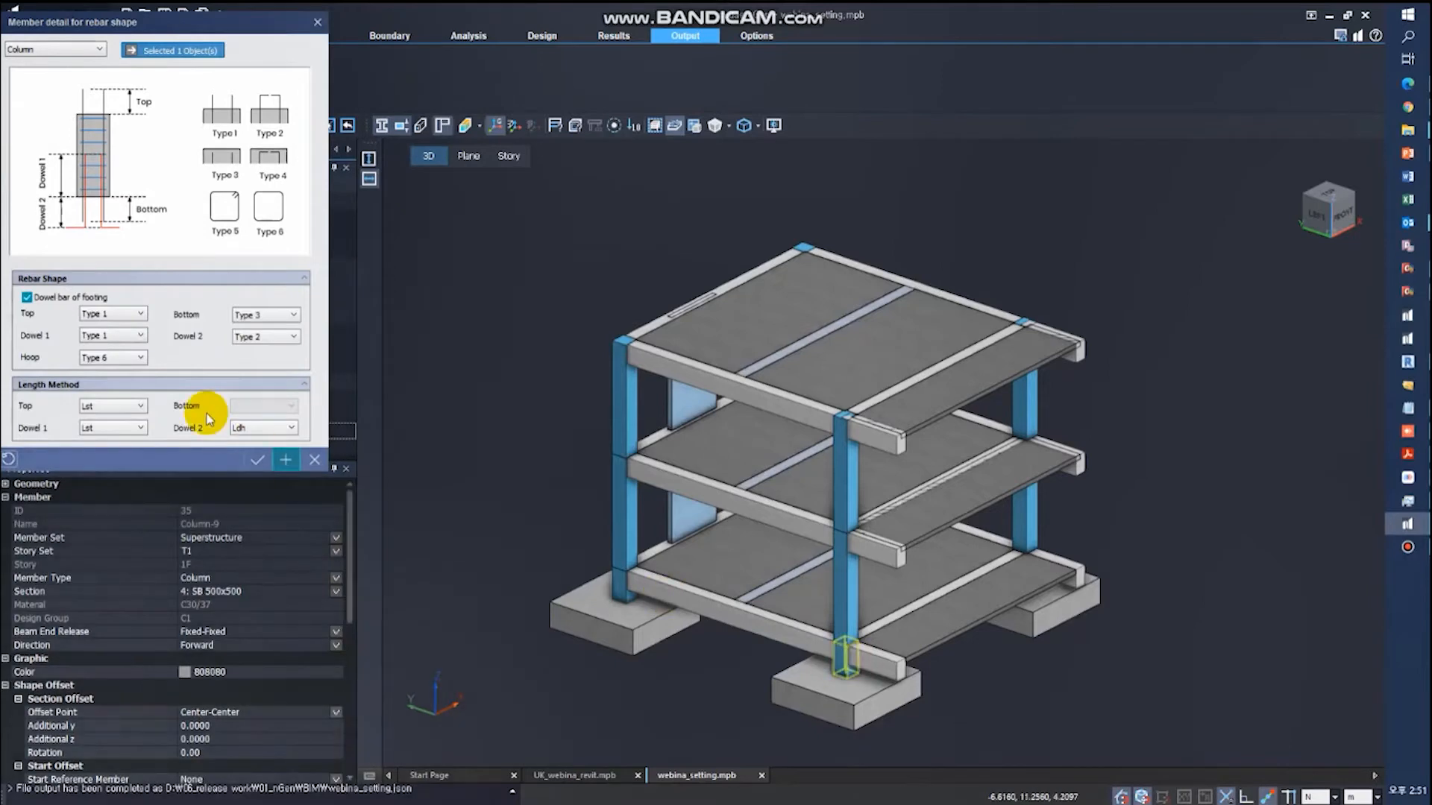
{"action": "left_click", "coordinate": [28, 298]}
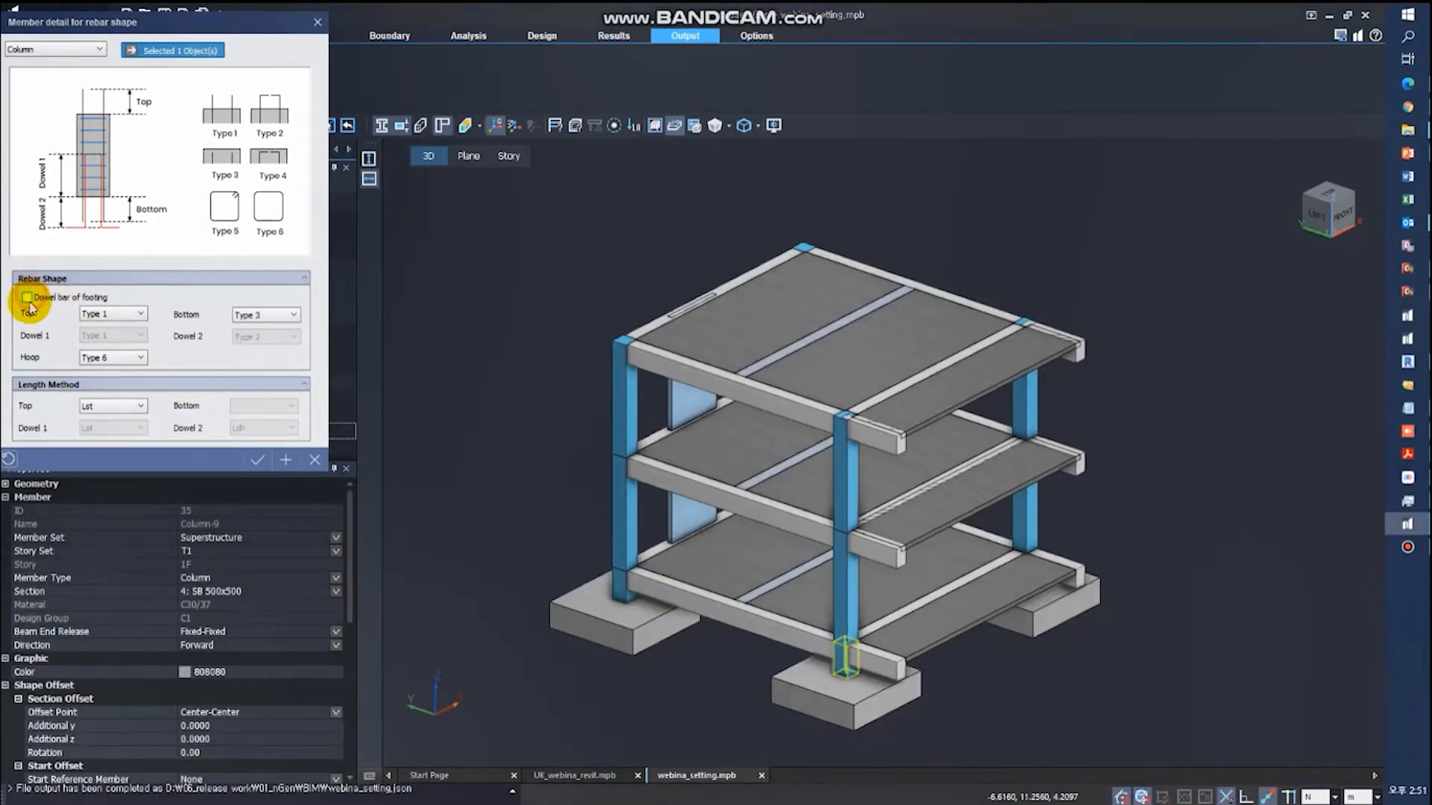
{"action": "left_click", "coordinate": [27, 298]}
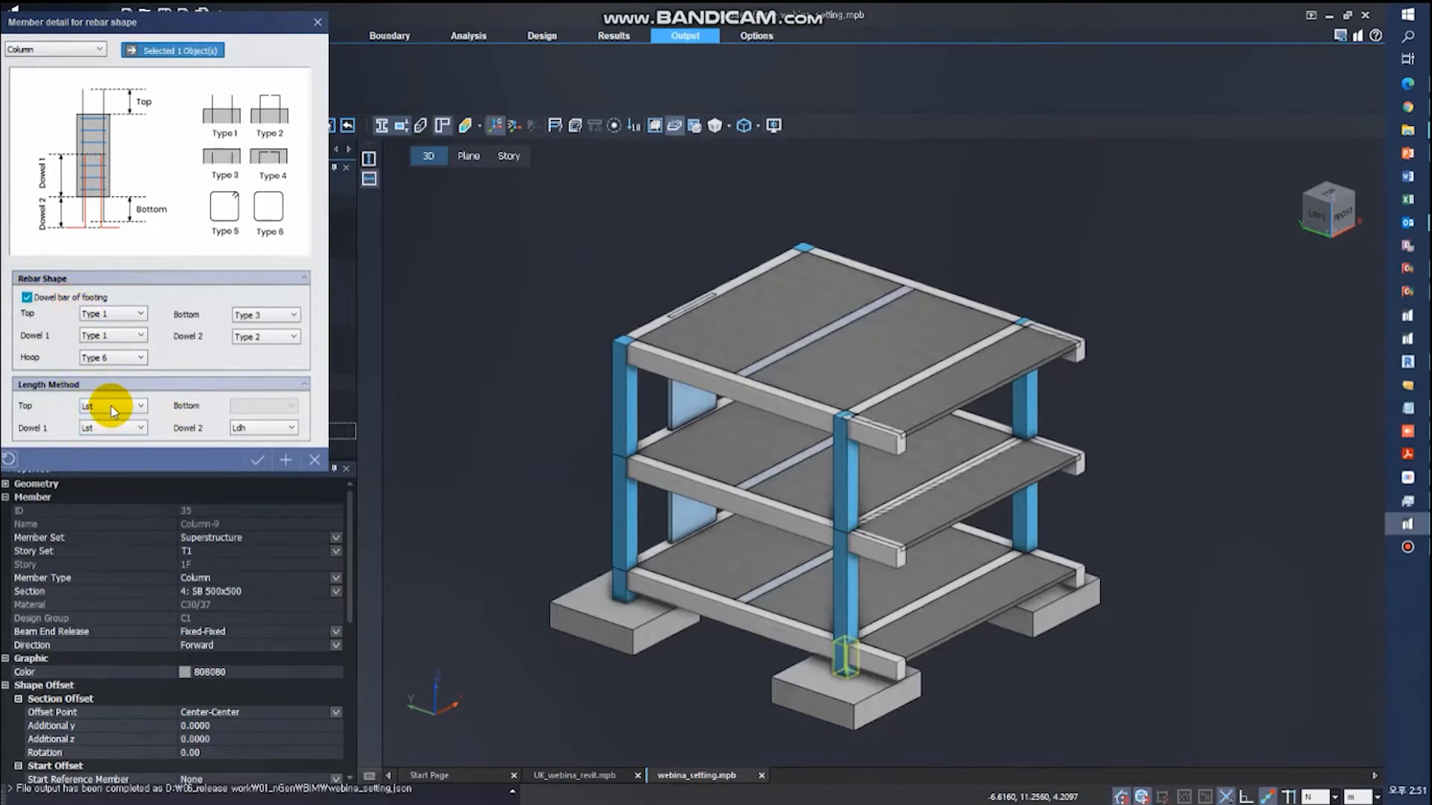
- Examine the member detail for rebar shape of the front isolated footing using the Isolated Footing type, and leave it without changes
{"action": "left_click", "coordinate": [317, 462]}
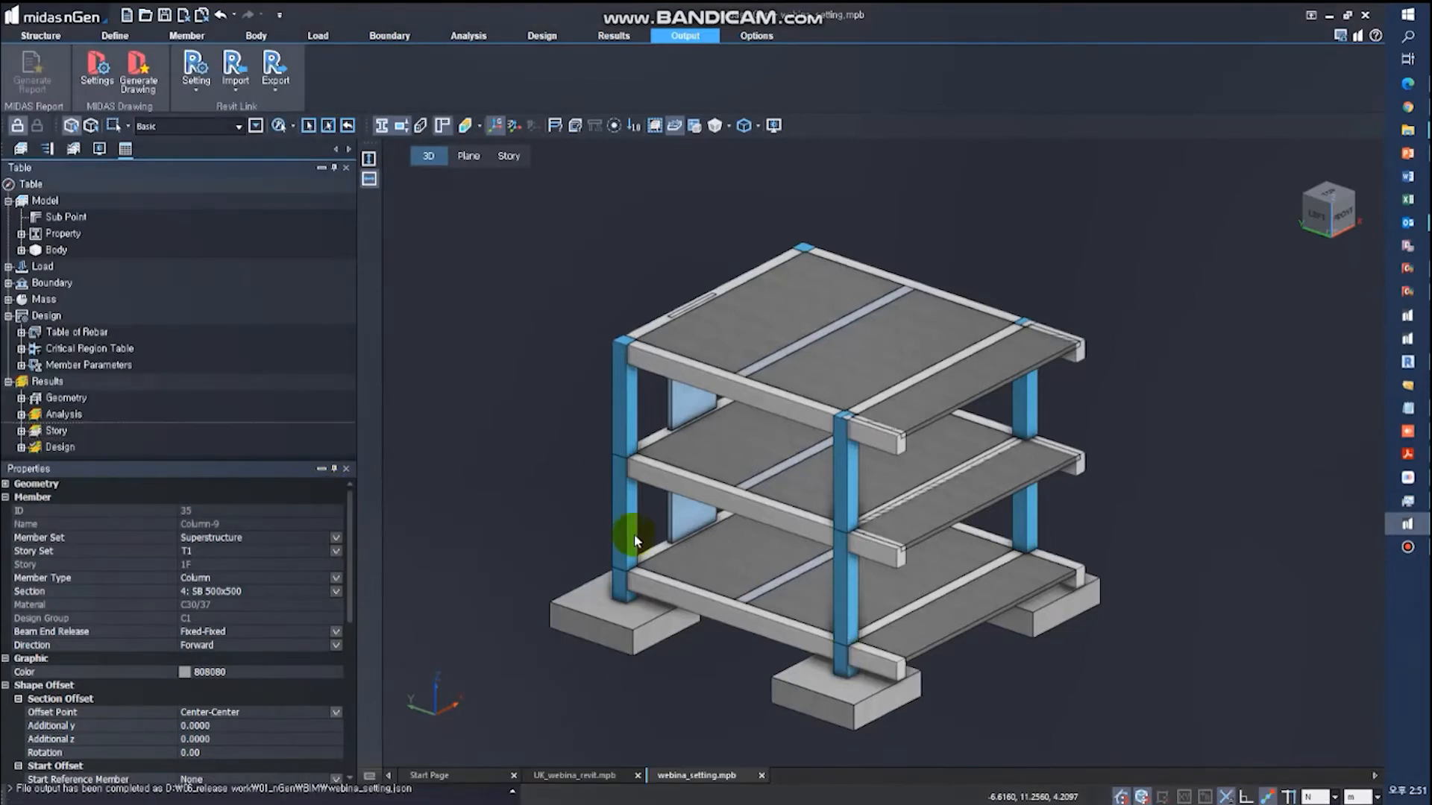
{"action": "left_click", "coordinate": [818, 699]}
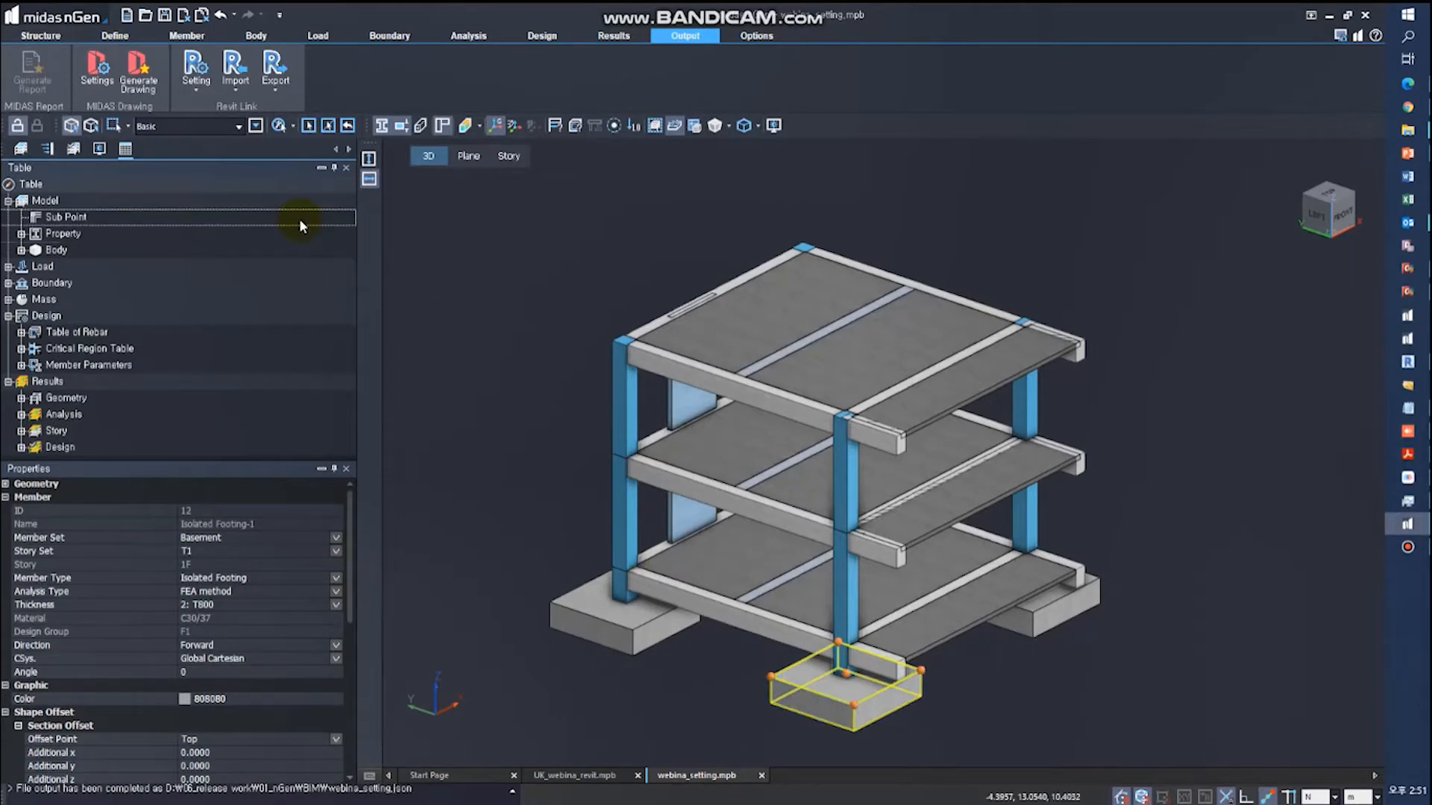
{"action": "left_click", "coordinate": [197, 81]}
{"action": "left_click", "coordinate": [205, 129]}
{"action": "left_click", "coordinate": [88, 51]}
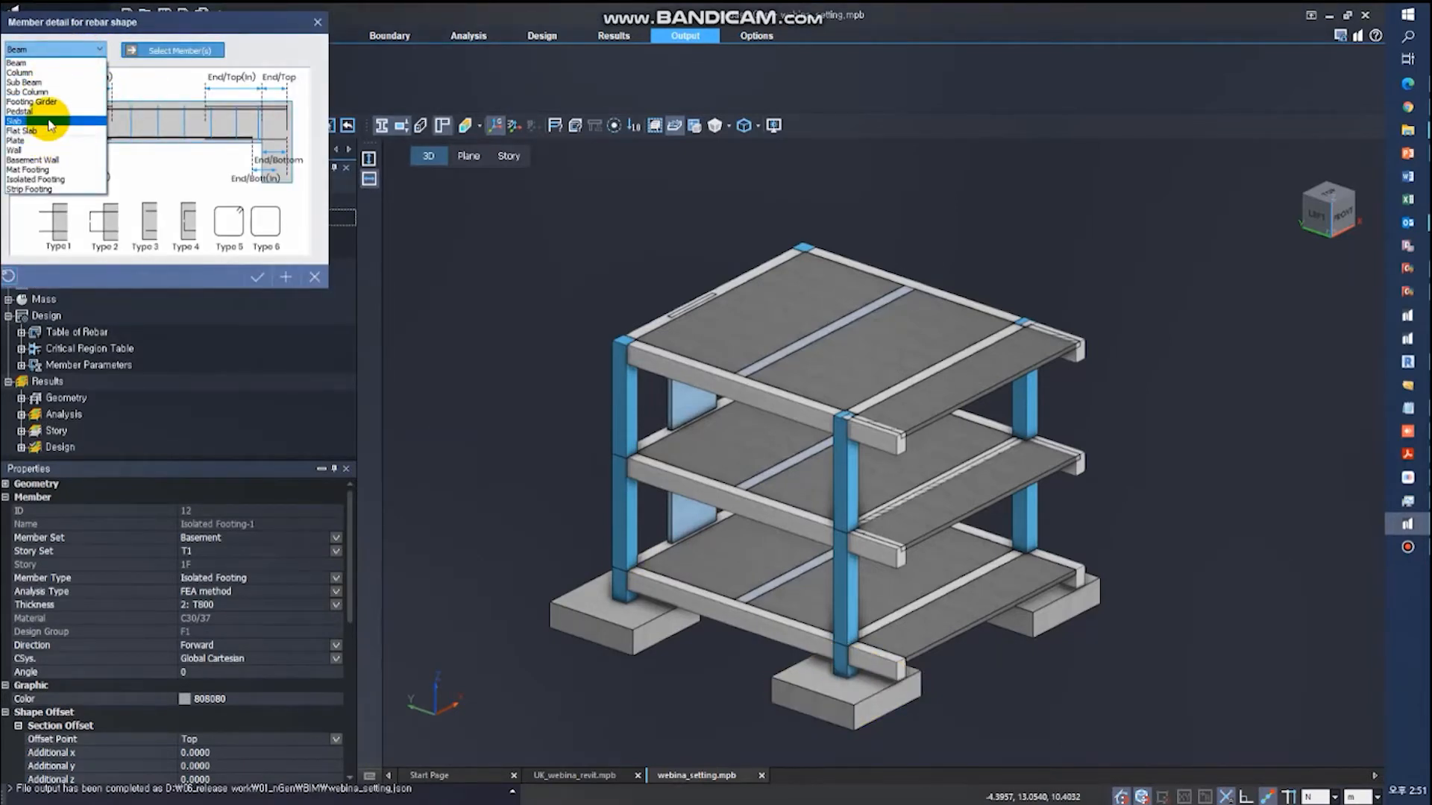
{"action": "left_click", "coordinate": [33, 179]}
{"action": "left_click", "coordinate": [799, 705]}
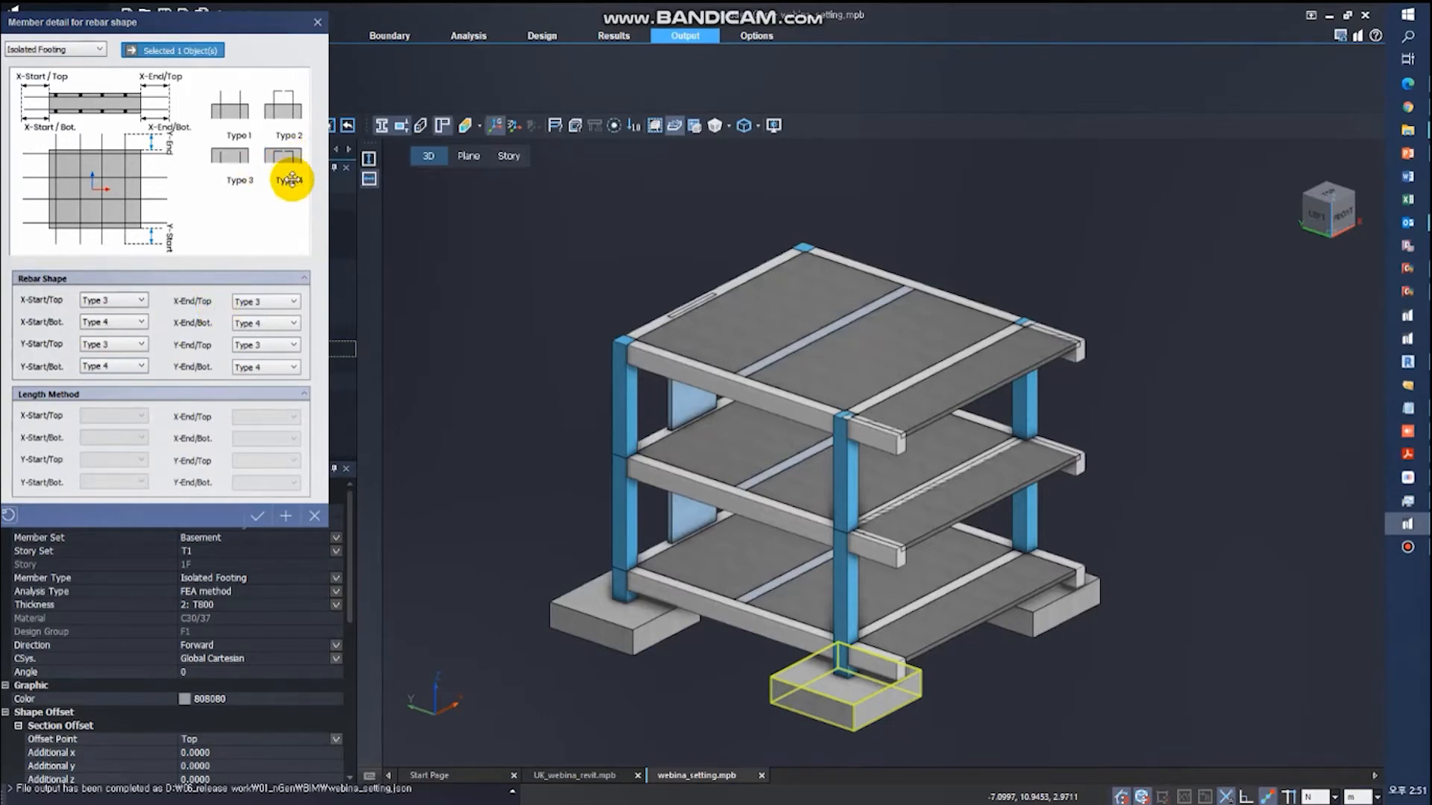
{"action": "left_click", "coordinate": [315, 515]}
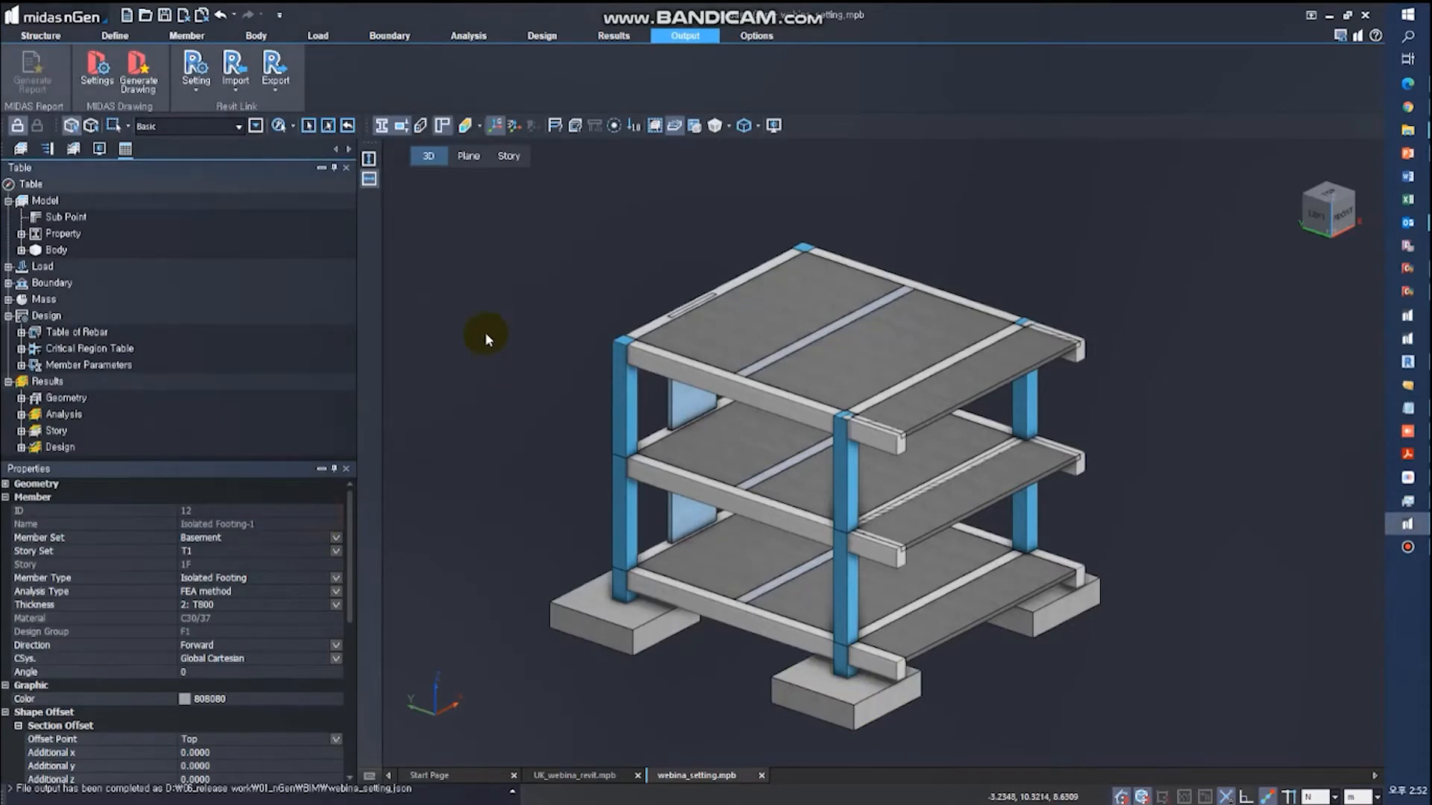
- Set up the Revit JSON export with rebar information, trying selected members only and returning the scope to all objects
{"action": "left_click", "coordinate": [275, 90]}
{"action": "left_click", "coordinate": [313, 110]}
{"action": "left_click", "coordinate": [19, 69]}
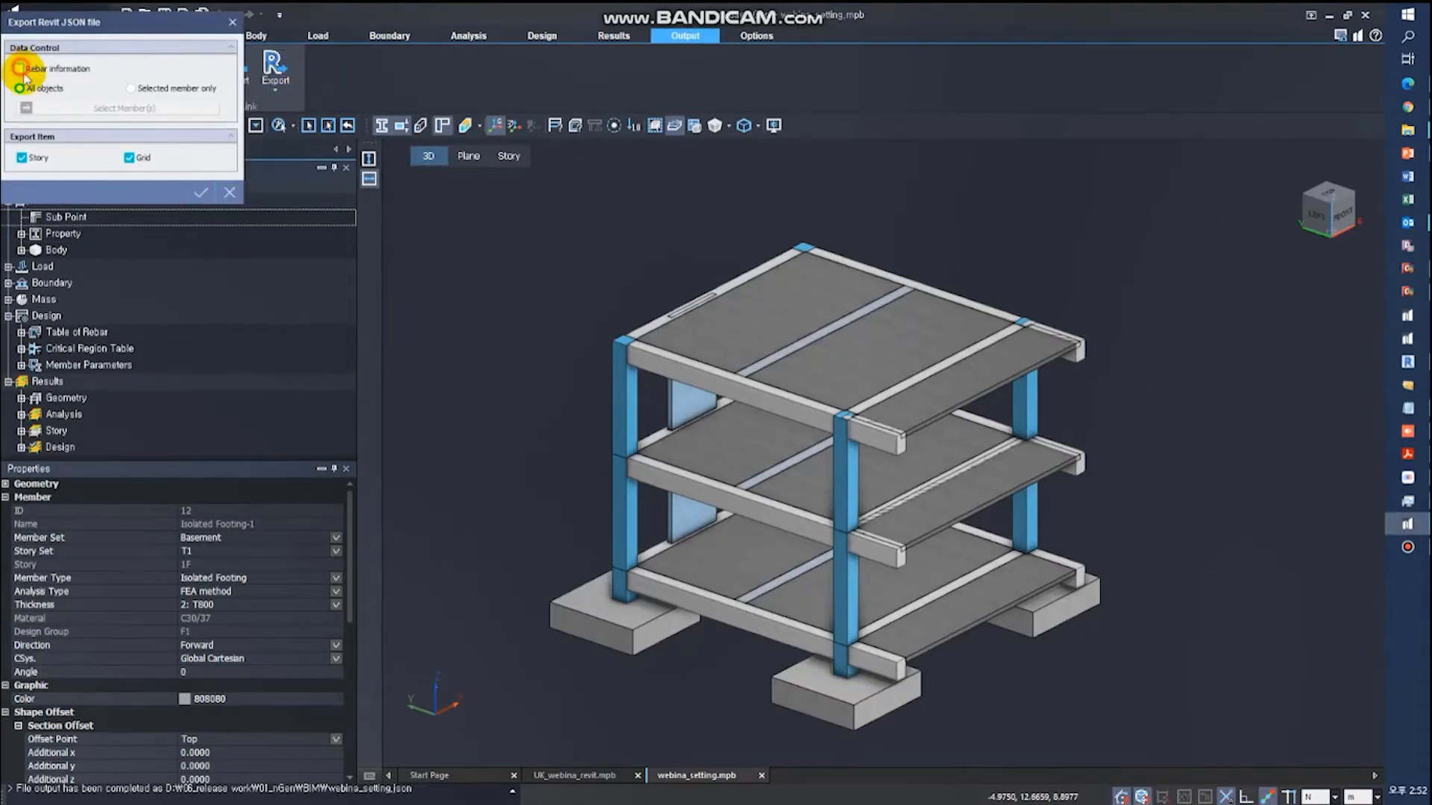
{"action": "left_click", "coordinate": [133, 89]}
{"action": "left_click_drag", "start_coordinate": [647, 421], "coordinate": [552, 294]}
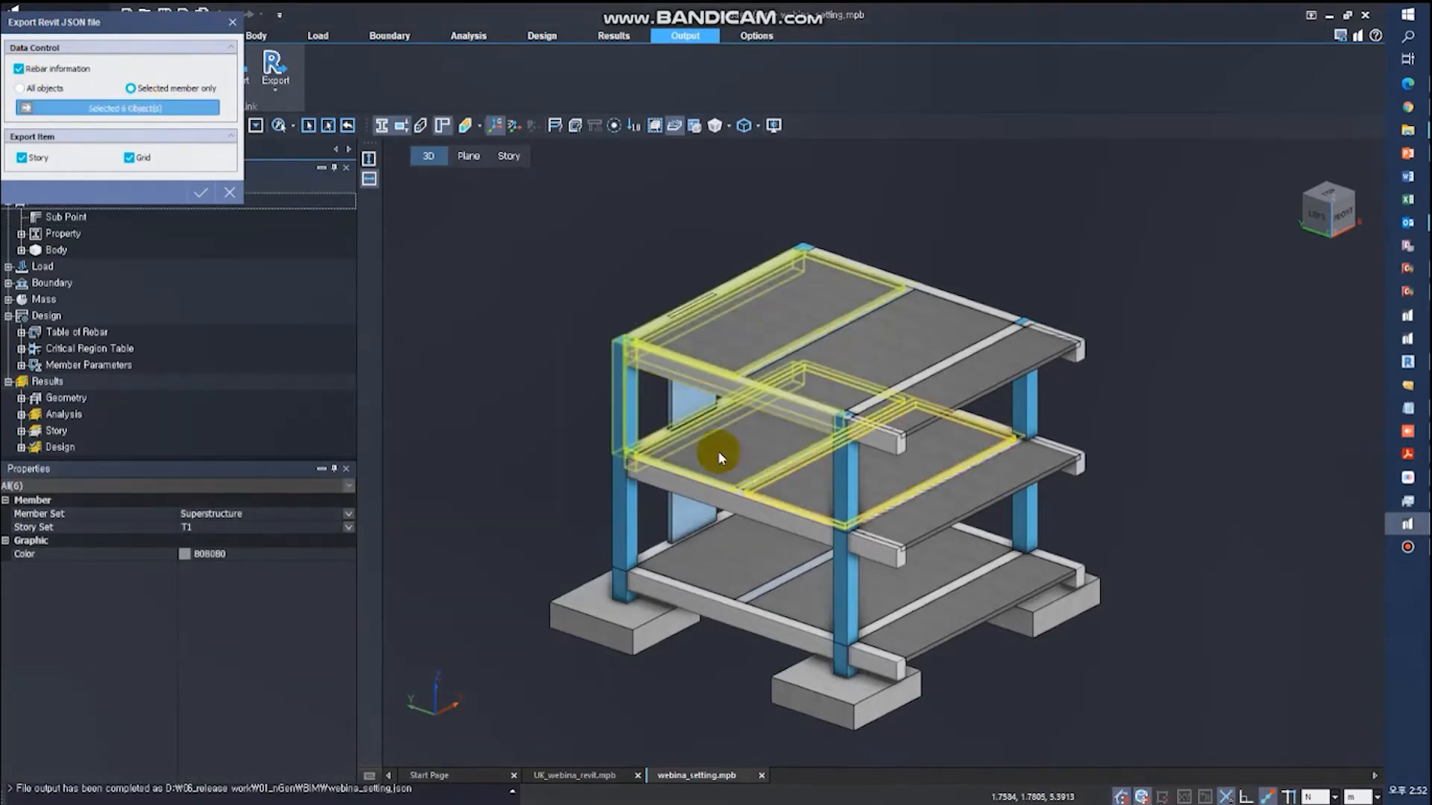
{"action": "left_click", "coordinate": [49, 89]}
- Export the model to the BIM folder as webina_setting_re01.json
{"action": "left_click", "coordinate": [200, 194]}
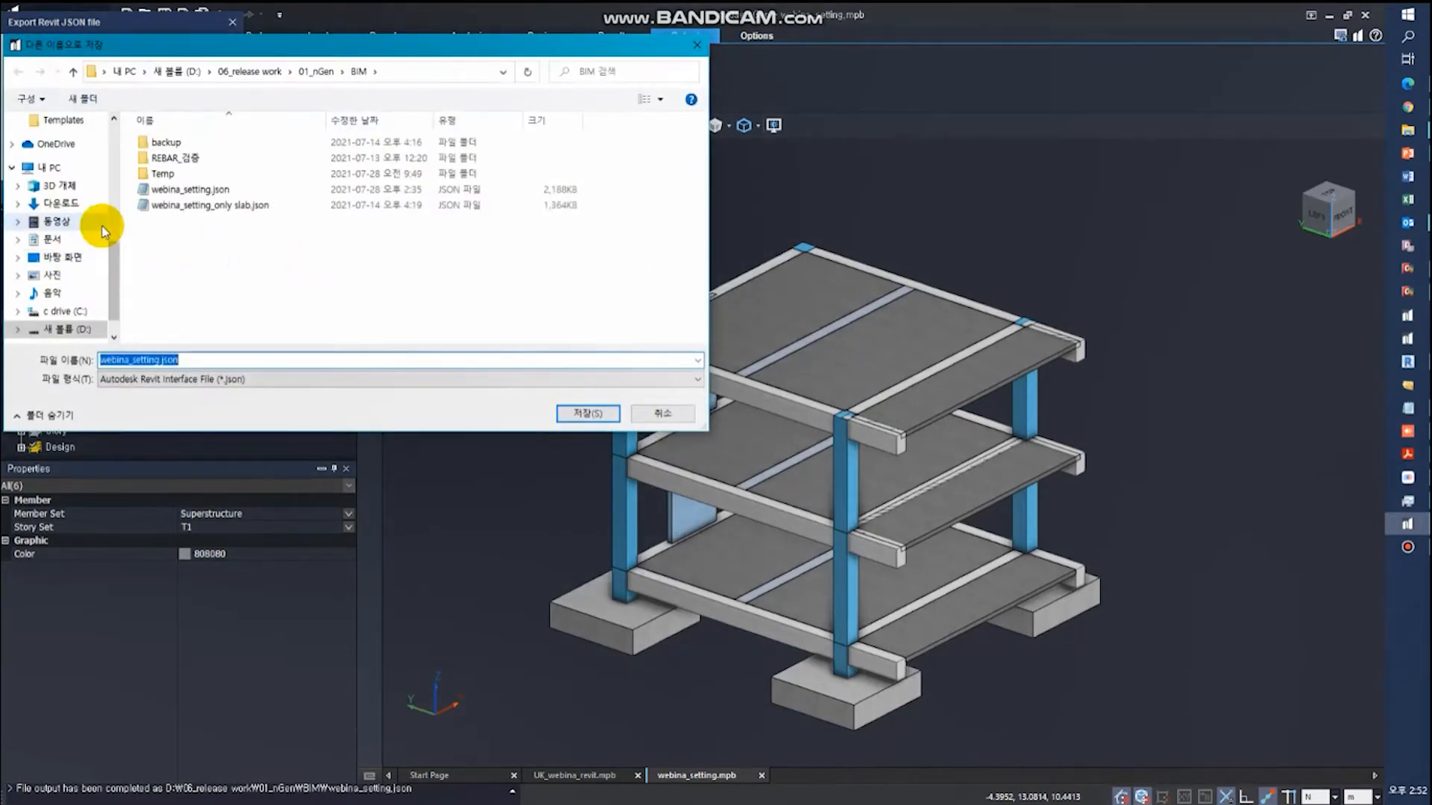
{"action": "left_click", "coordinate": [209, 361]}
{"action": "left_click_drag", "start_coordinate": [158, 360], "coordinate": [326, 380]}
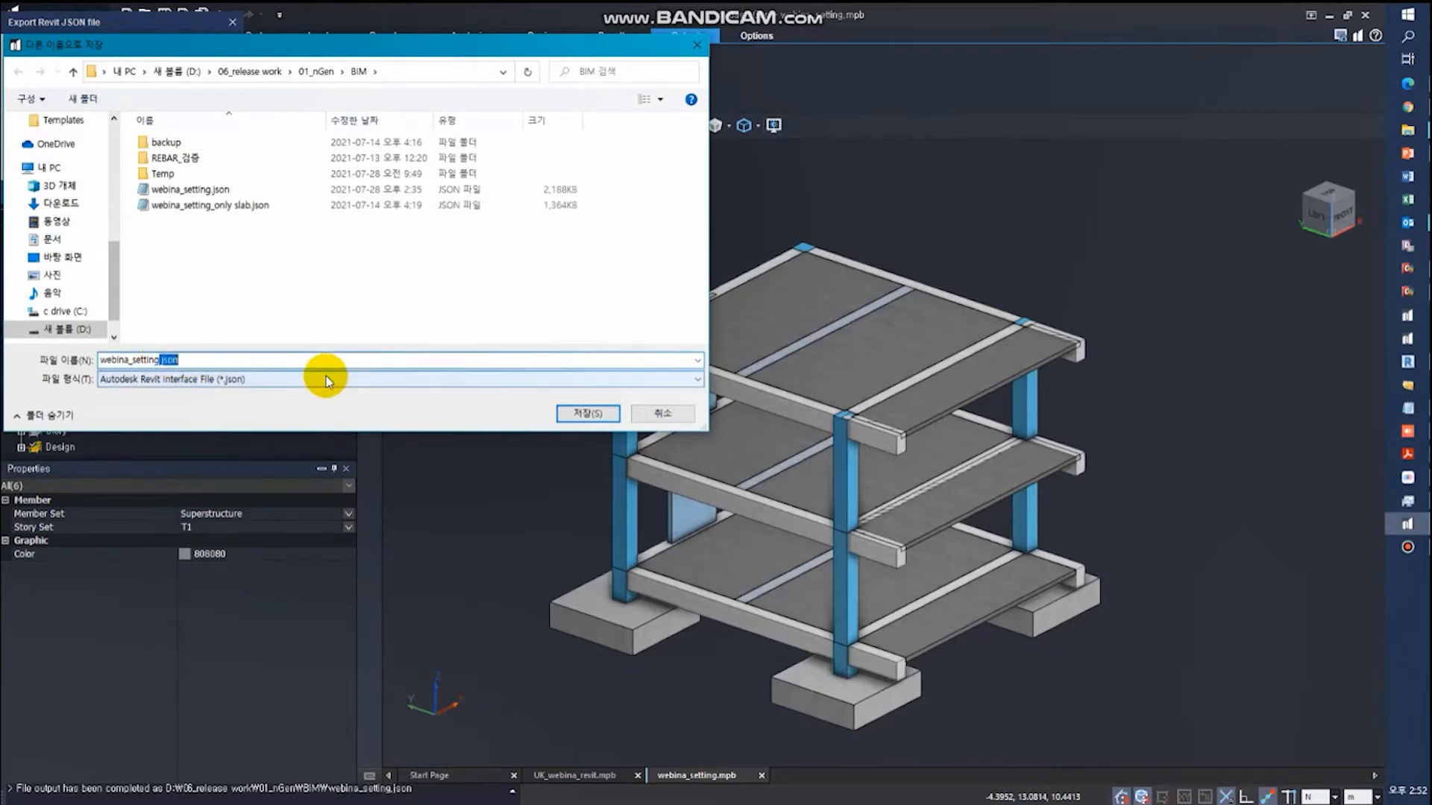
{"action": "type", "text": "_r"}
{"action": "type", "text": "ef"}
{"action": "key", "text": "Return"}
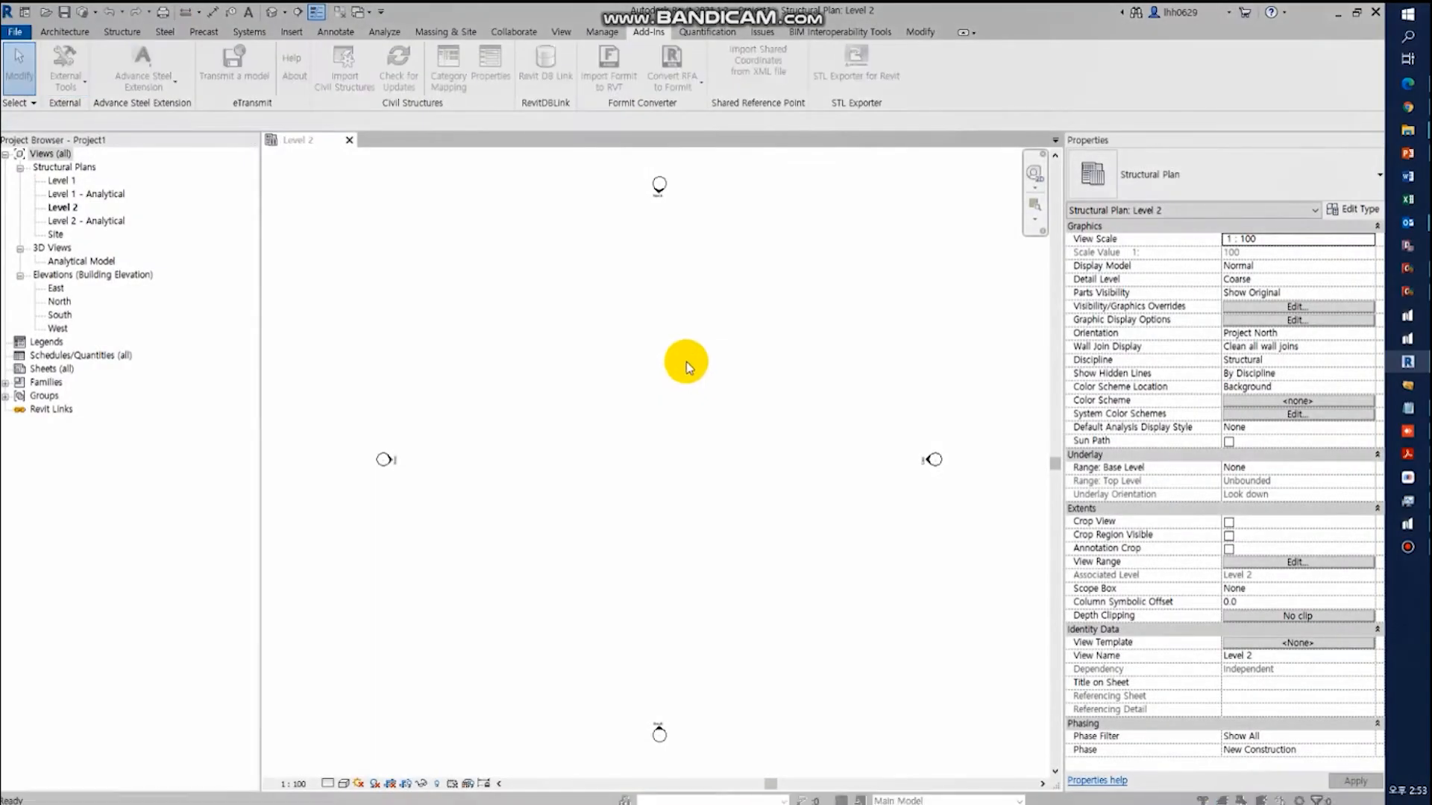
- Switch to Revit and save the new project as test_rebar.rvt in the Downloads folder
{"action": "key", "text": "ctrl+s"}
{"action": "left_click", "coordinate": [628, 544]}
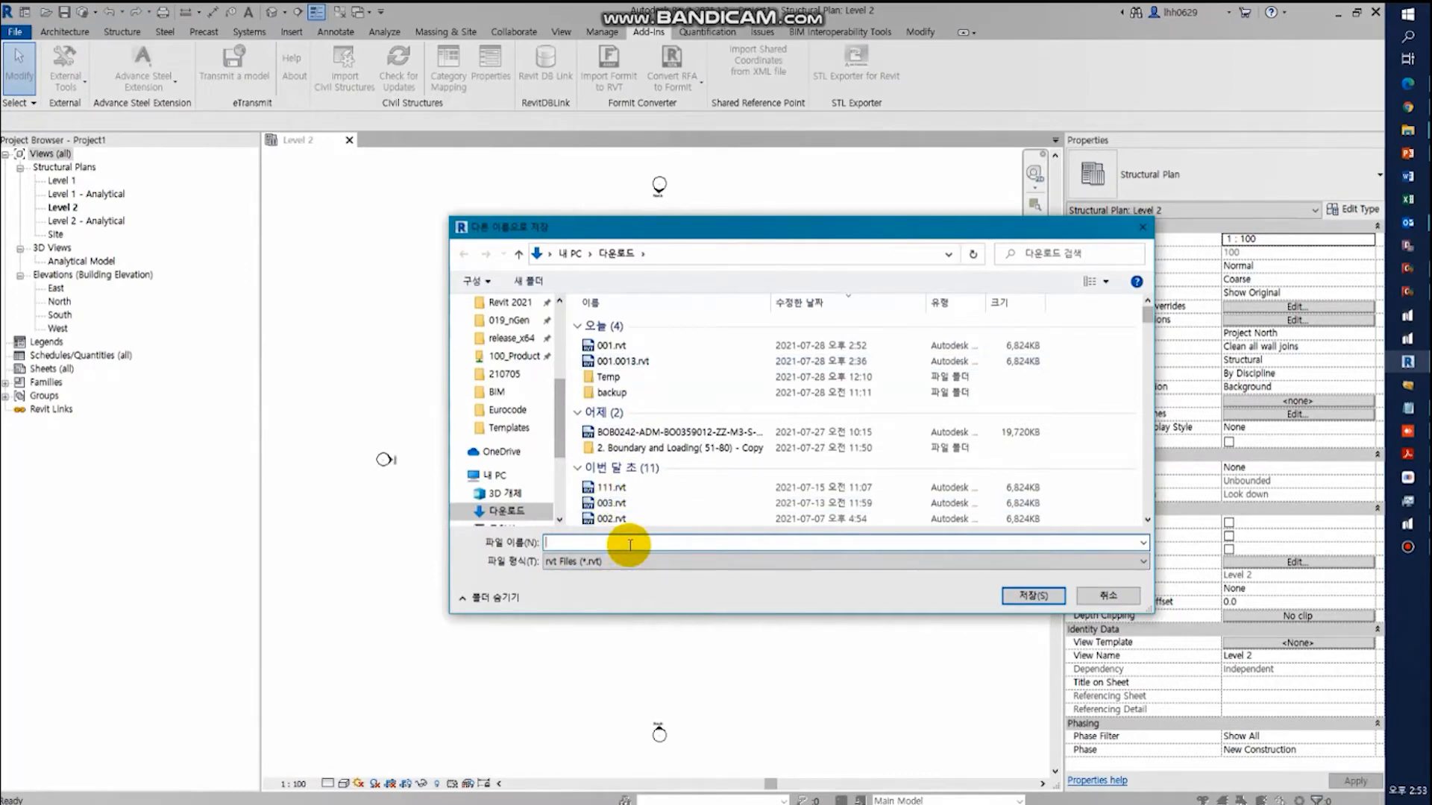
{"action": "type", "text": "test_"}
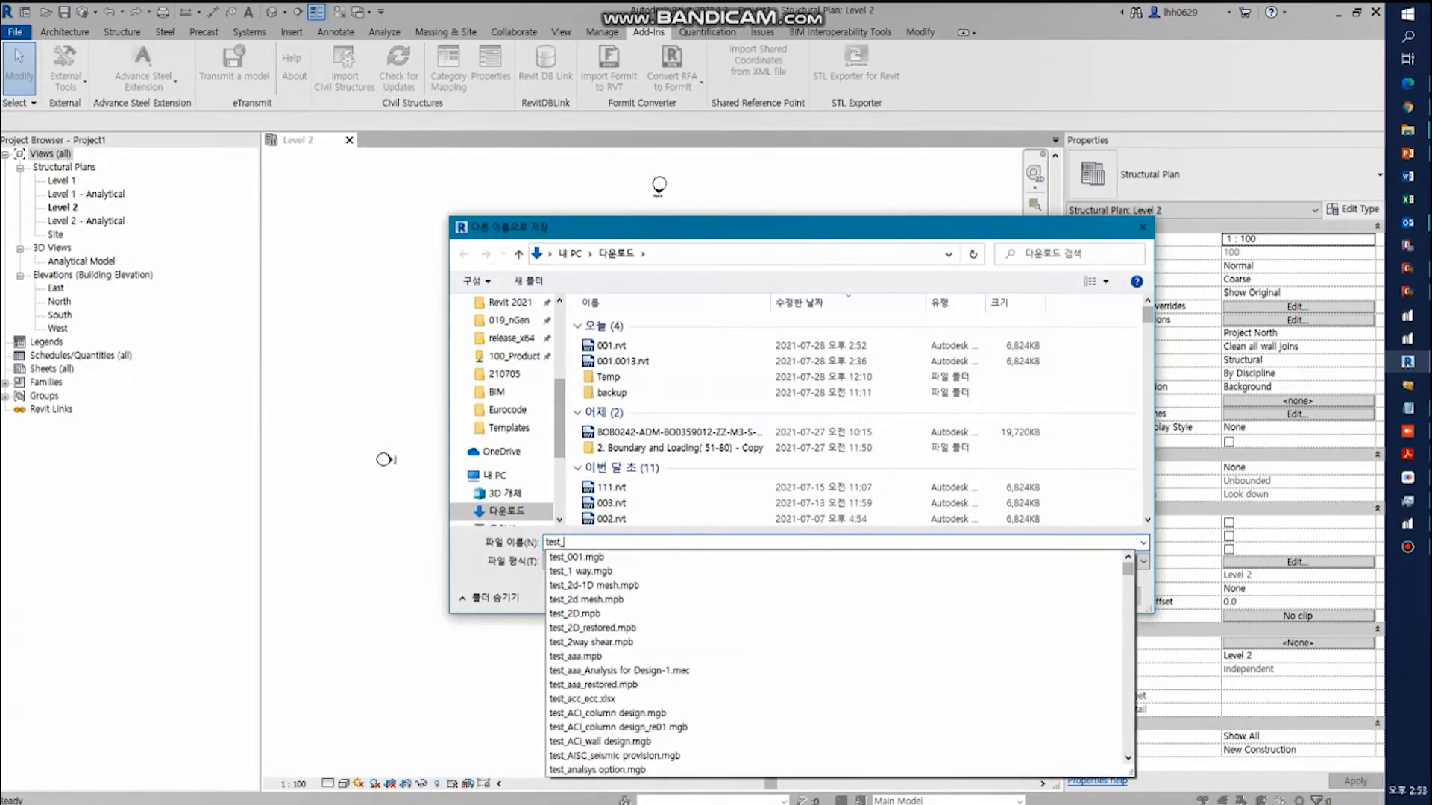
{"action": "type", "text": "reib"}
{"action": "key", "text": "BackSpace"}
{"action": "key", "text": "BackSpace"}
{"action": "type", "text": "ba"}
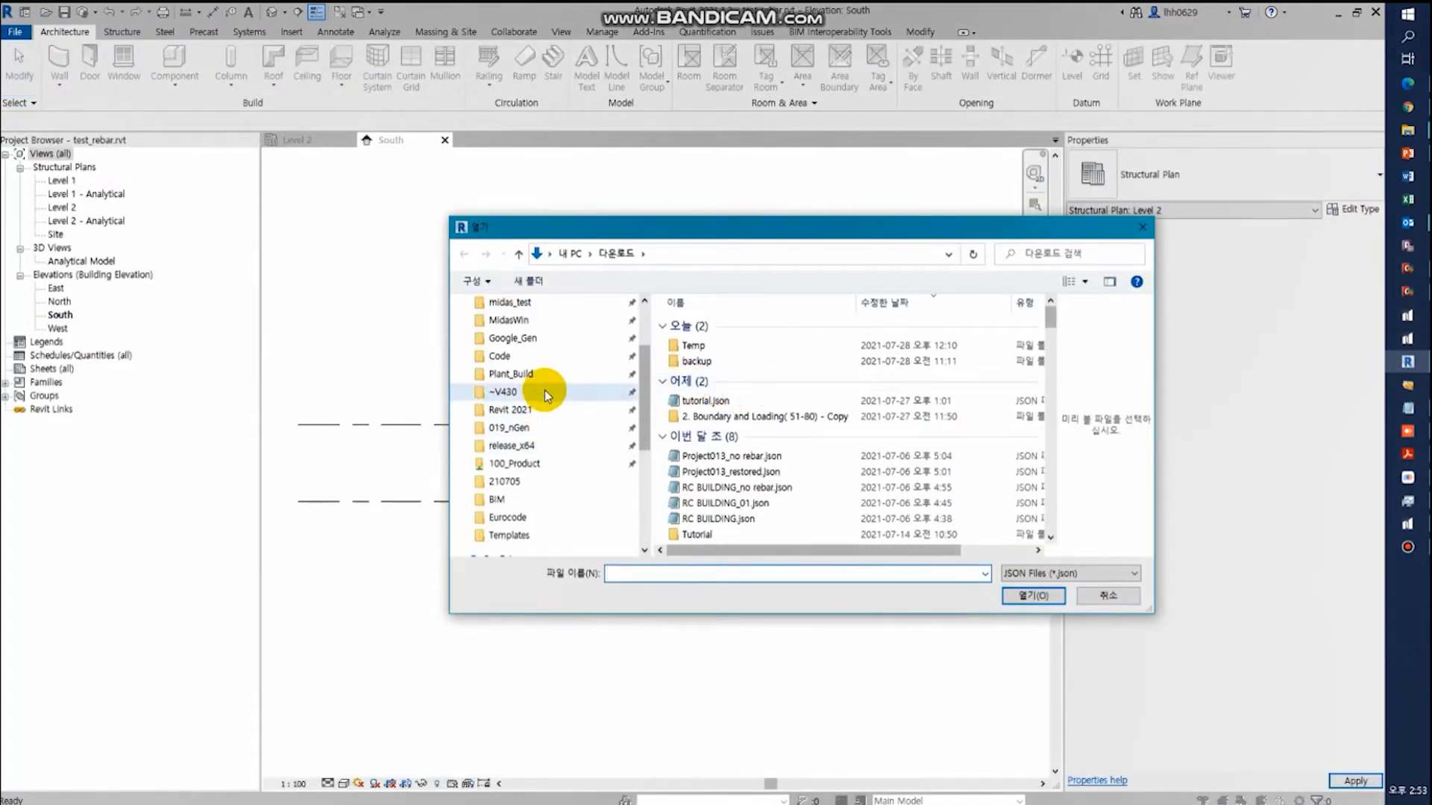
- Load webina_setting_re01.json from the BIM folder into the nGen link import
{"action": "left_click", "coordinate": [510, 498]}
{"action": "left_click", "coordinate": [762, 405]}
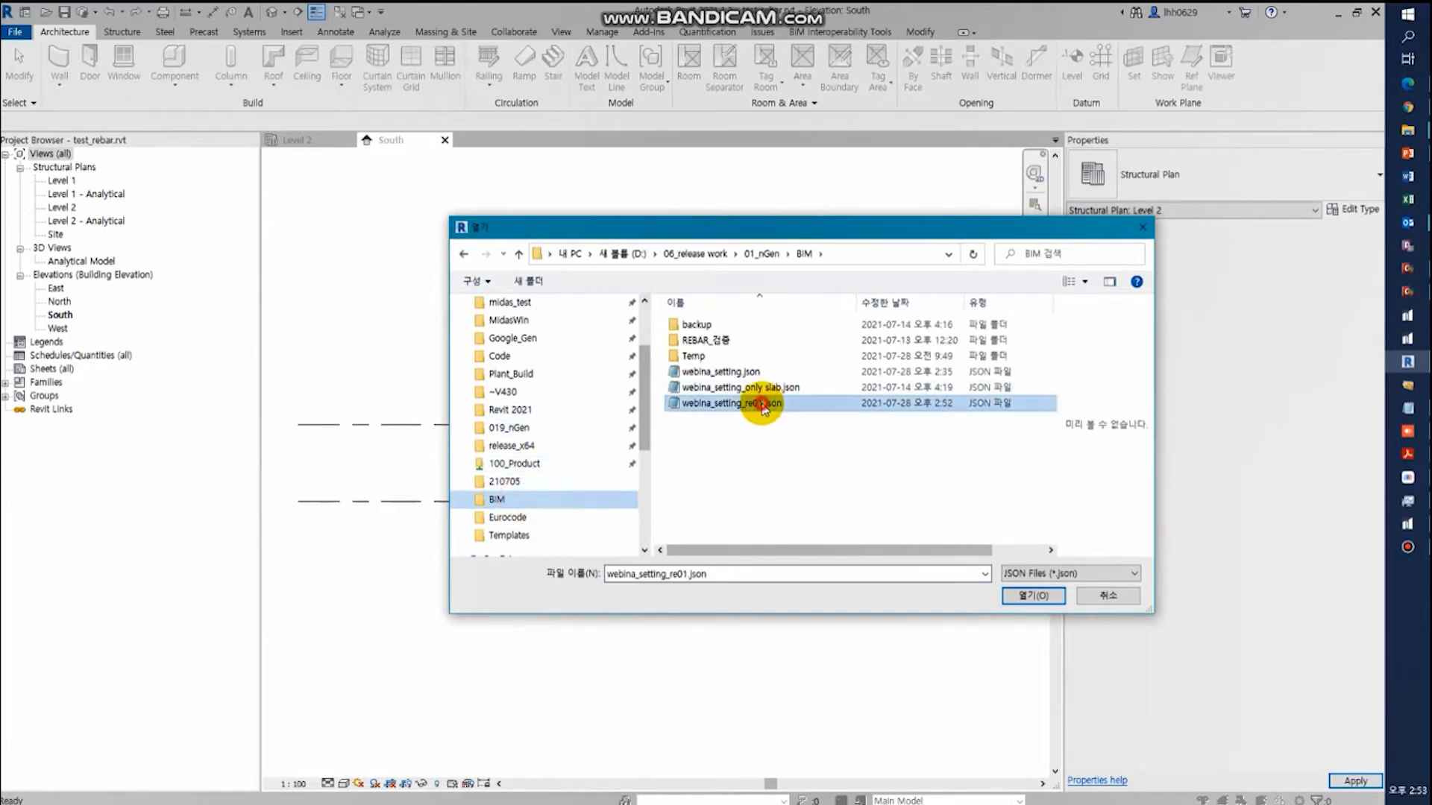
{"action": "double_click", "coordinate": [763, 405]}
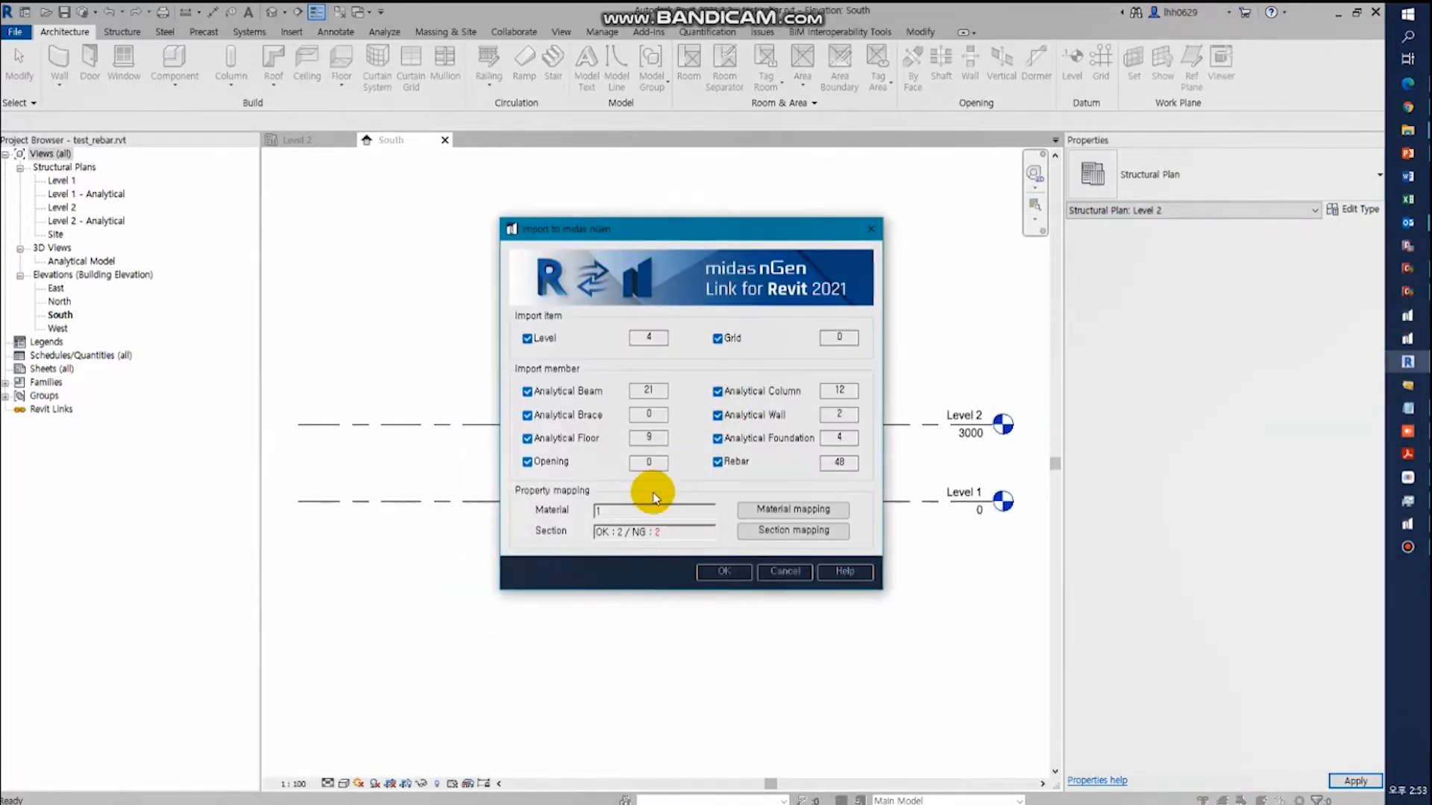
- Map the C 152x76x17.88 and L 100x100x15.0 sections with the Auto (midas family) method and import the model
{"action": "left_click", "coordinate": [761, 534]}
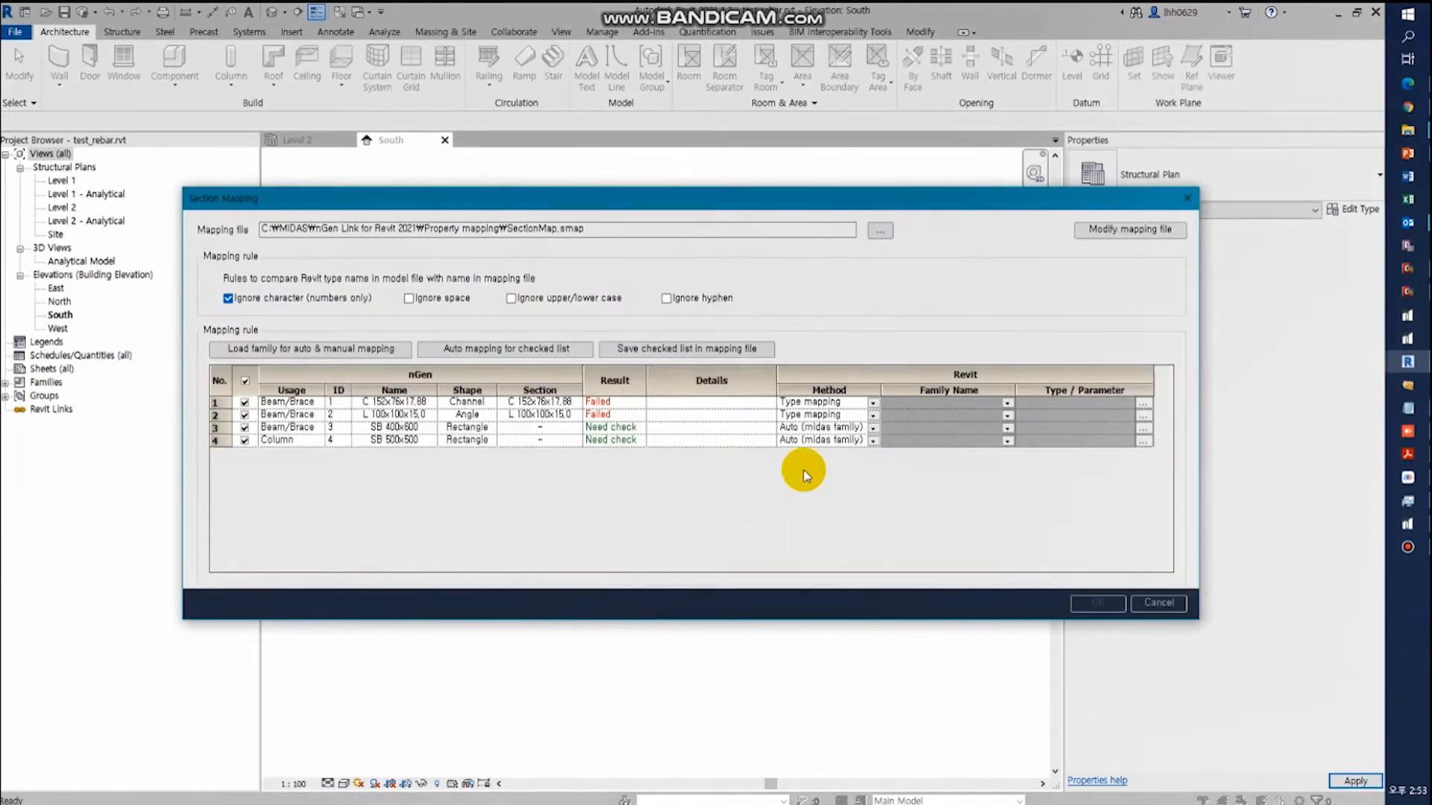
{"action": "left_click", "coordinate": [874, 404]}
{"action": "left_click", "coordinate": [872, 403]}
{"action": "left_click", "coordinate": [872, 415]}
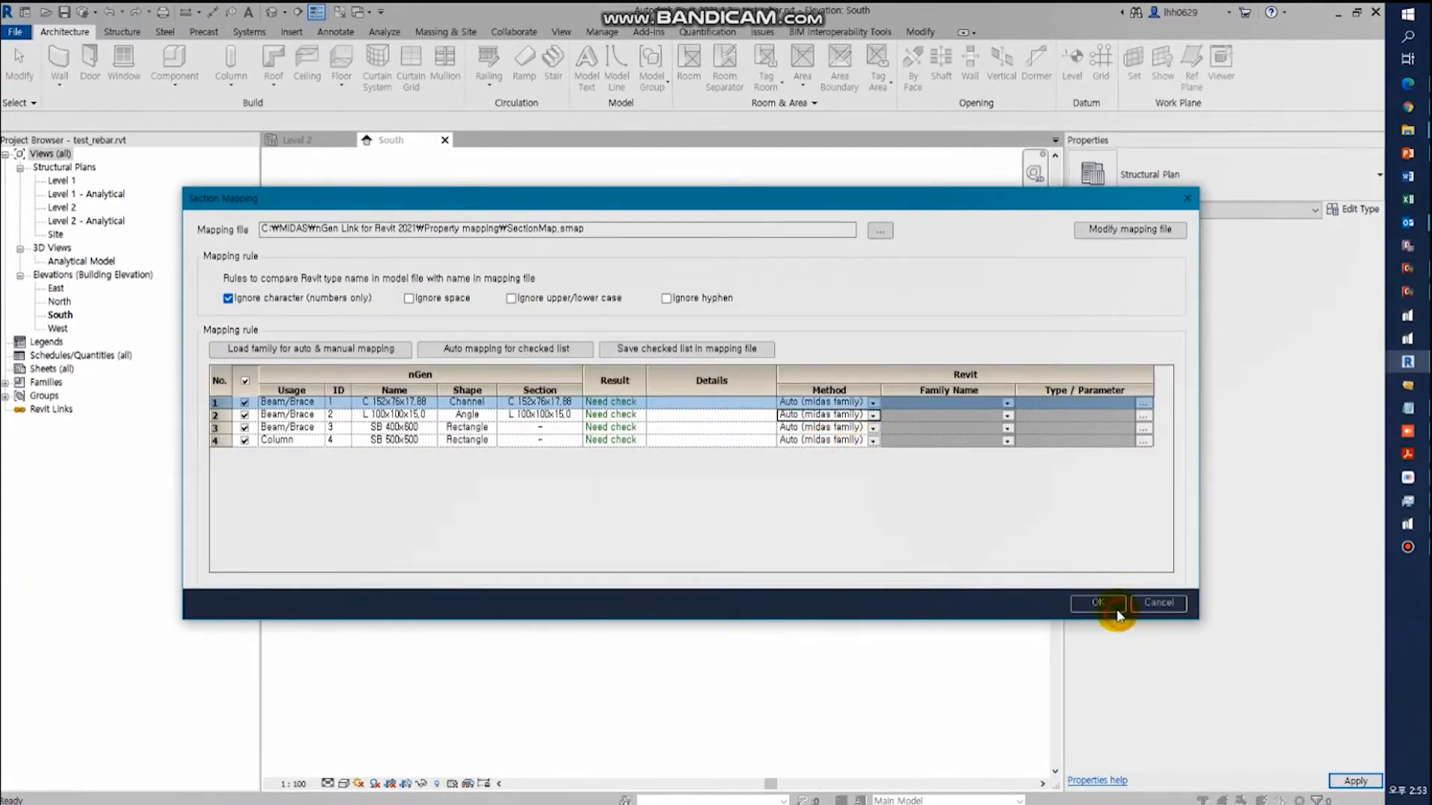
{"action": "left_click", "coordinate": [1100, 603]}
{"action": "left_click", "coordinate": [725, 571]}
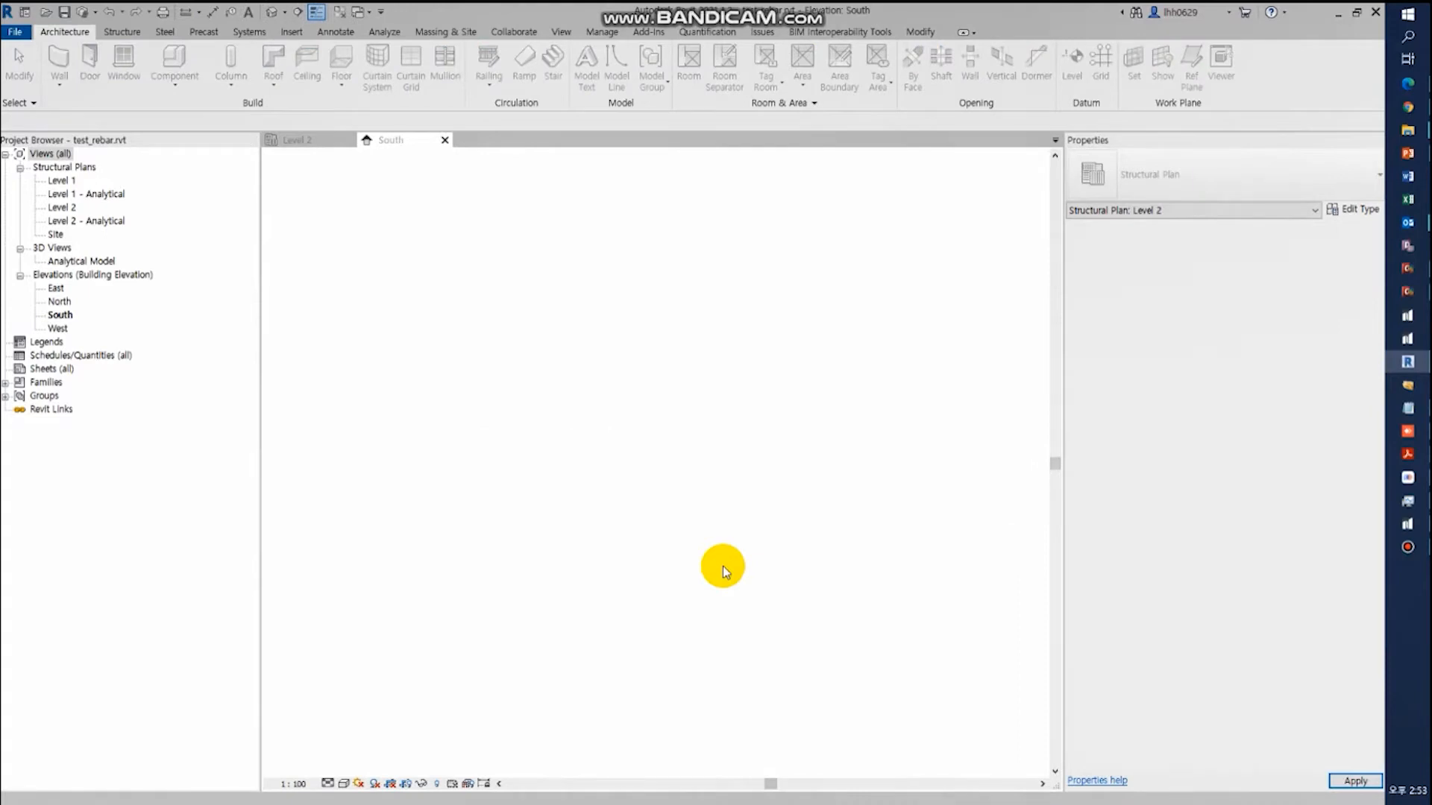
{"action": "left_click", "coordinate": [608, 463]}
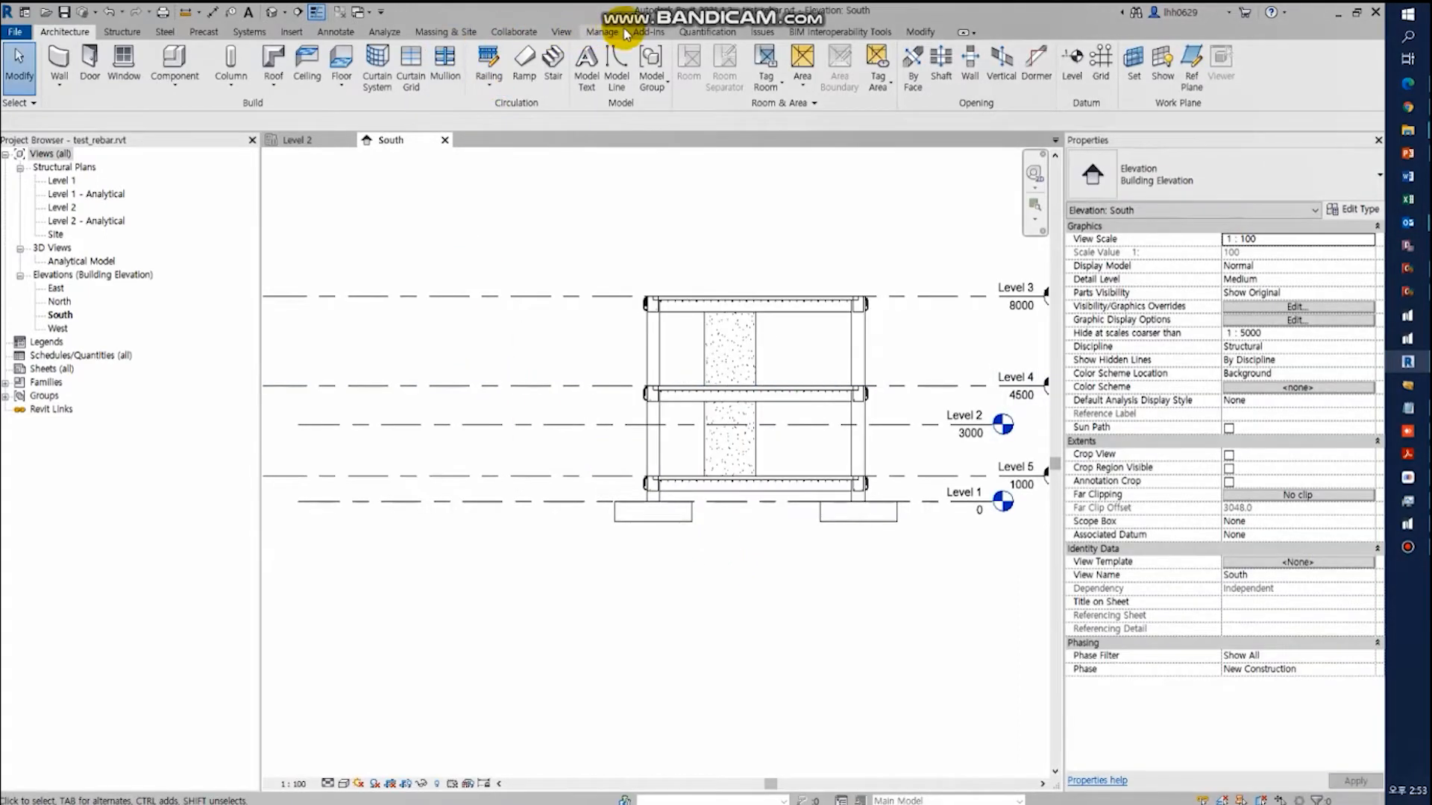
- Open the default 3D view of the imported structure
{"action": "left_click", "coordinate": [560, 31]}
{"action": "left_click", "coordinate": [466, 83]}
{"action": "left_click", "coordinate": [438, 114]}
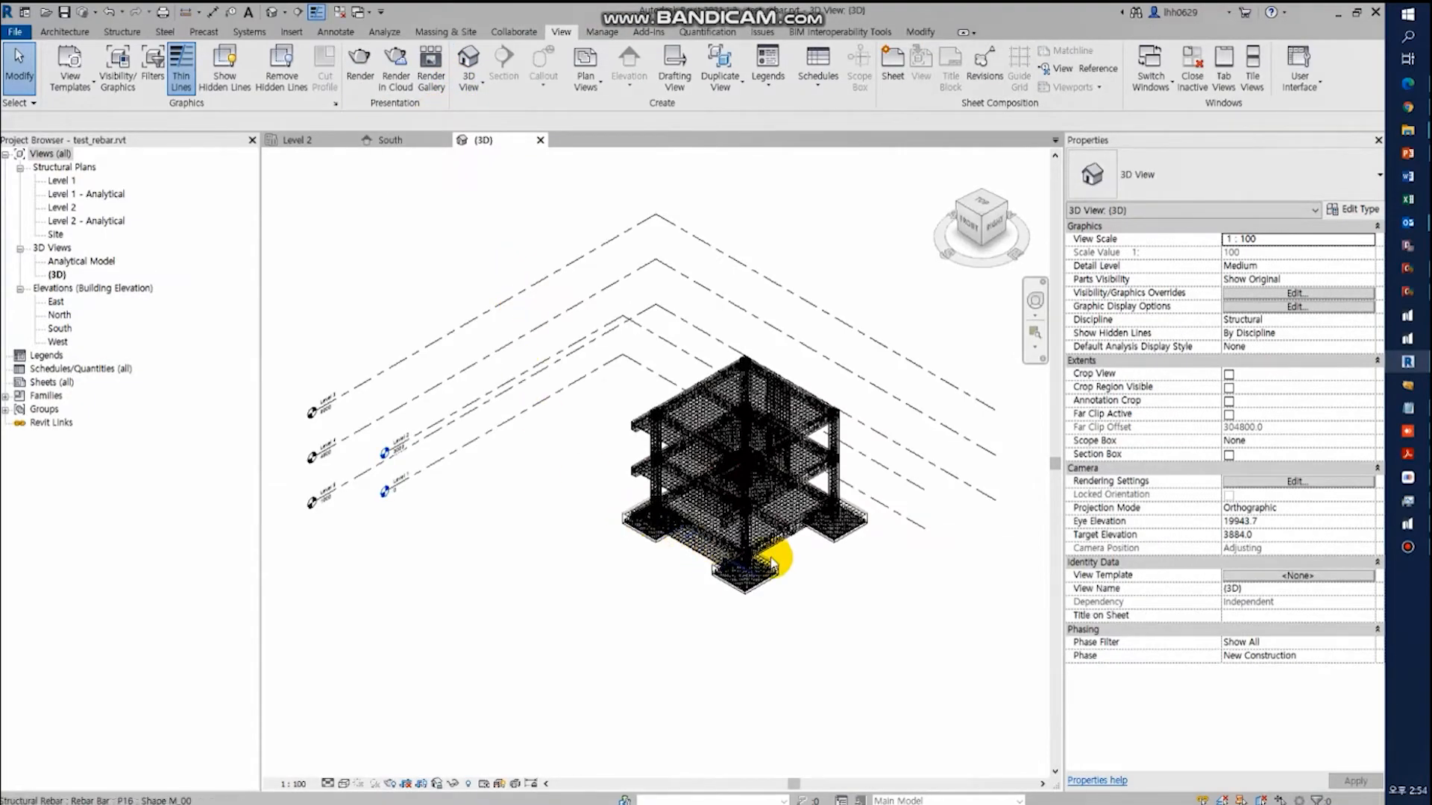
- Examine the bent bars of the front footing and the reinforcement of the ground beams above it
{"action": "scroll", "coordinate": [773, 565], "scroll_direction": "up", "scroll_amount": 5}
{"action": "scroll", "coordinate": [750, 662], "scroll_direction": "up", "scroll_amount": 3}
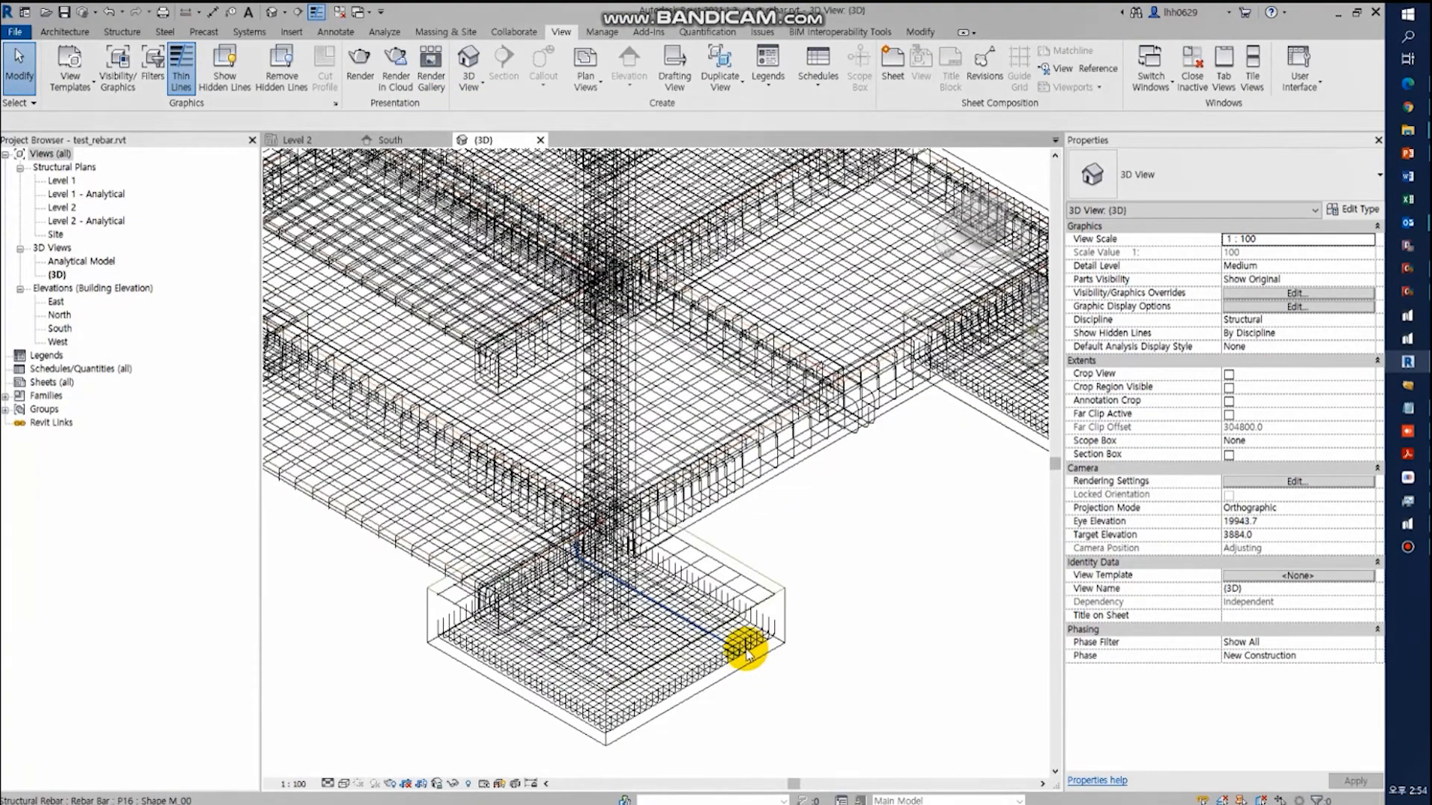
{"action": "scroll", "coordinate": [751, 655], "scroll_direction": "up", "scroll_amount": 4}
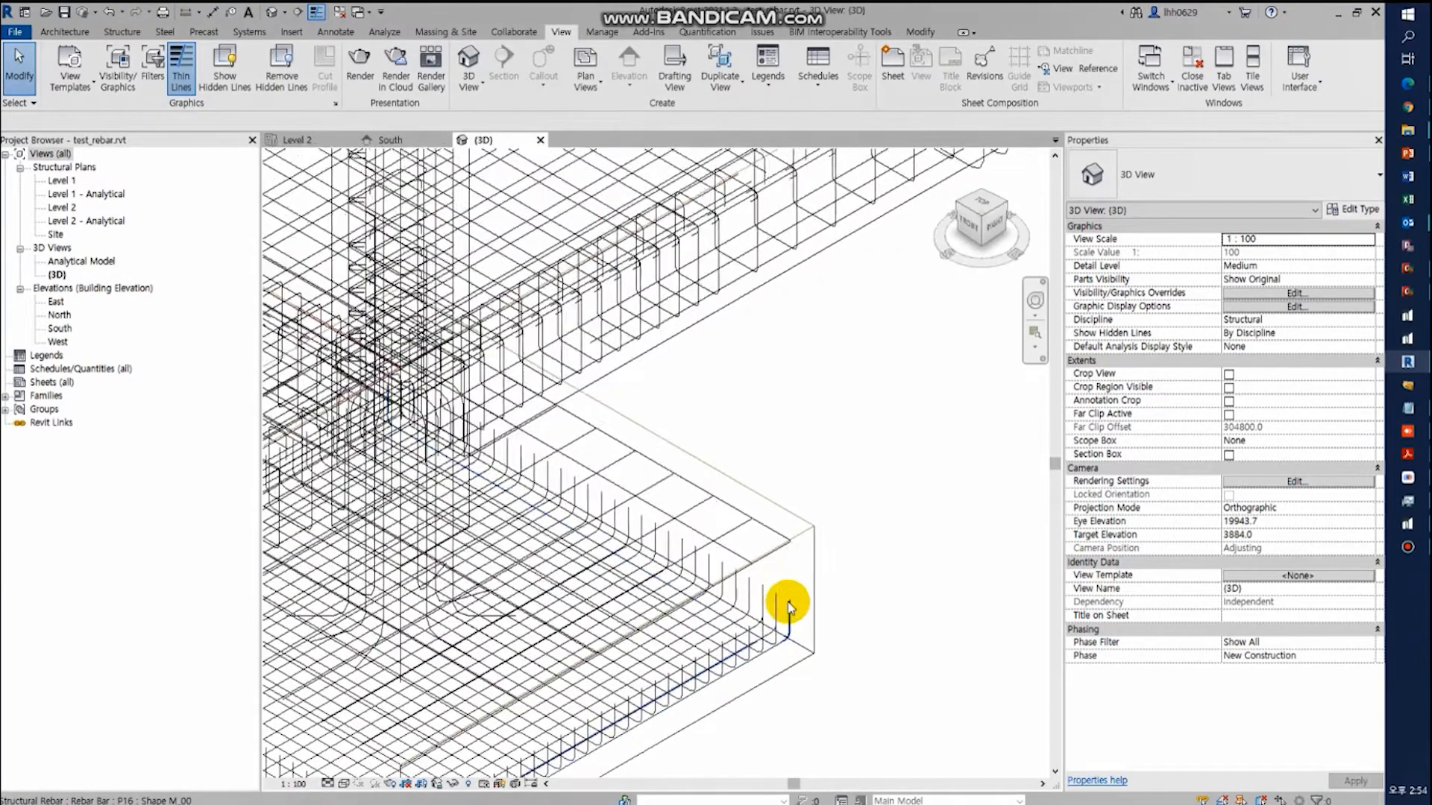
{"action": "scroll", "coordinate": [772, 511], "scroll_direction": "down", "scroll_amount": 5}
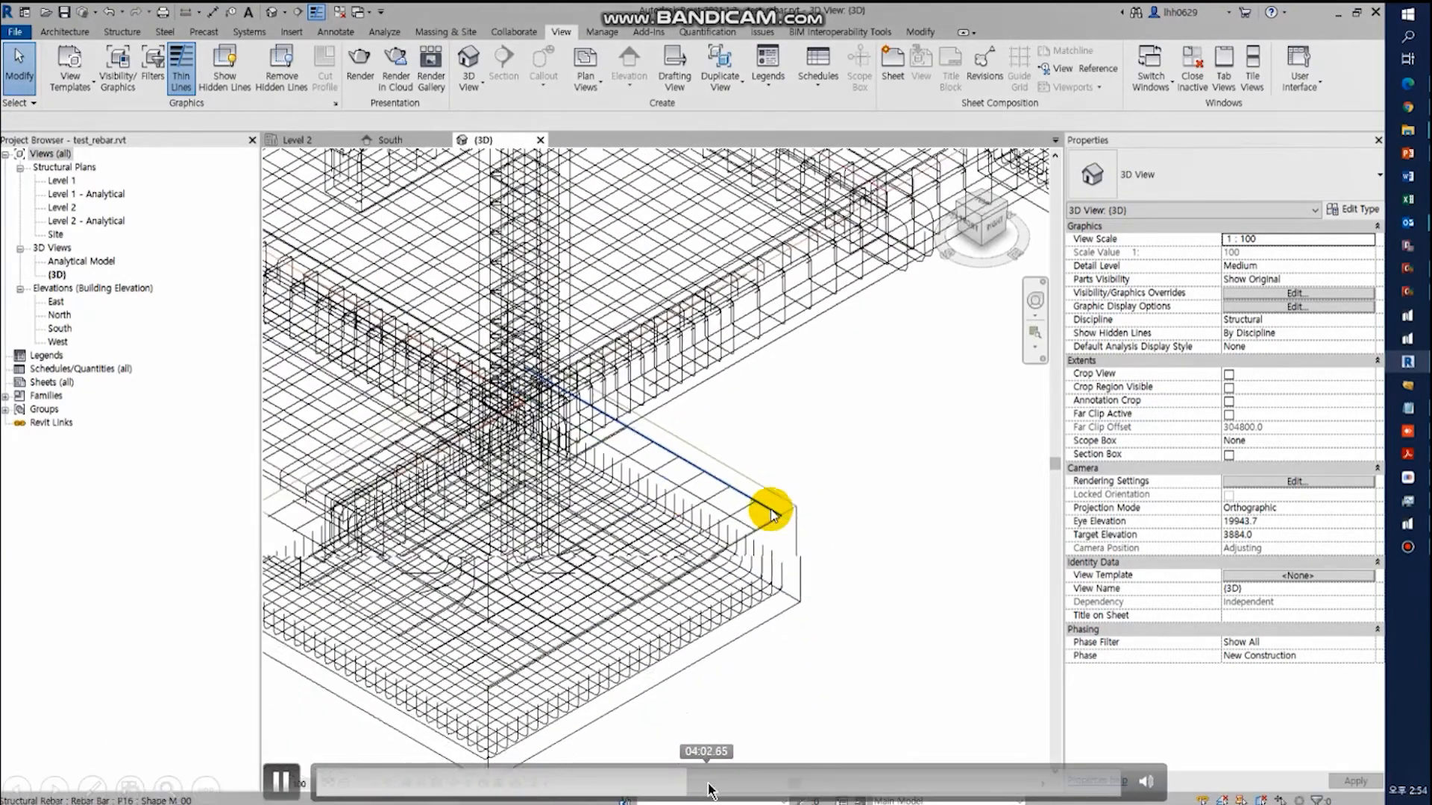
{"action": "middle_click_drag", "start_coordinate": [655, 422], "coordinate": [762, 496]}
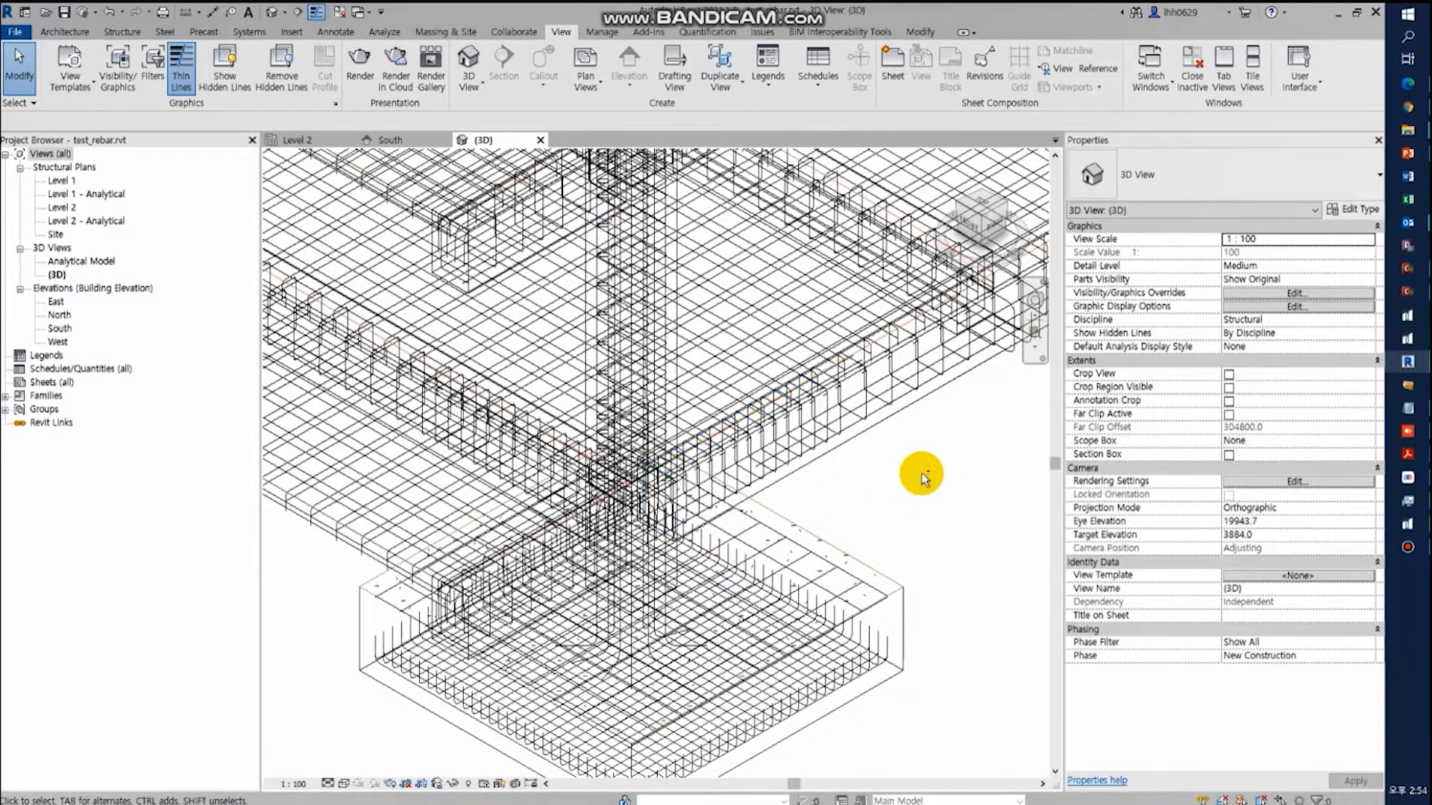
{"action": "scroll", "coordinate": [887, 493], "scroll_direction": "up", "scroll_amount": 1}
{"action": "left_click", "coordinate": [873, 497]}
{"action": "left_click", "coordinate": [797, 443]}
{"action": "mouse_move", "coordinate": [919, 477]}
{"action": "middle_mouse_down"}
{"action": "mouse_move", "coordinate": [647, 540]}
{"action": "mouse_move", "coordinate": [655, 617]}
{"action": "mouse_move", "coordinate": [798, 406]}
{"action": "middle_mouse_up"}
{"action": "left_click", "coordinate": [647, 538]}
{"action": "left_click", "coordinate": [611, 505]}
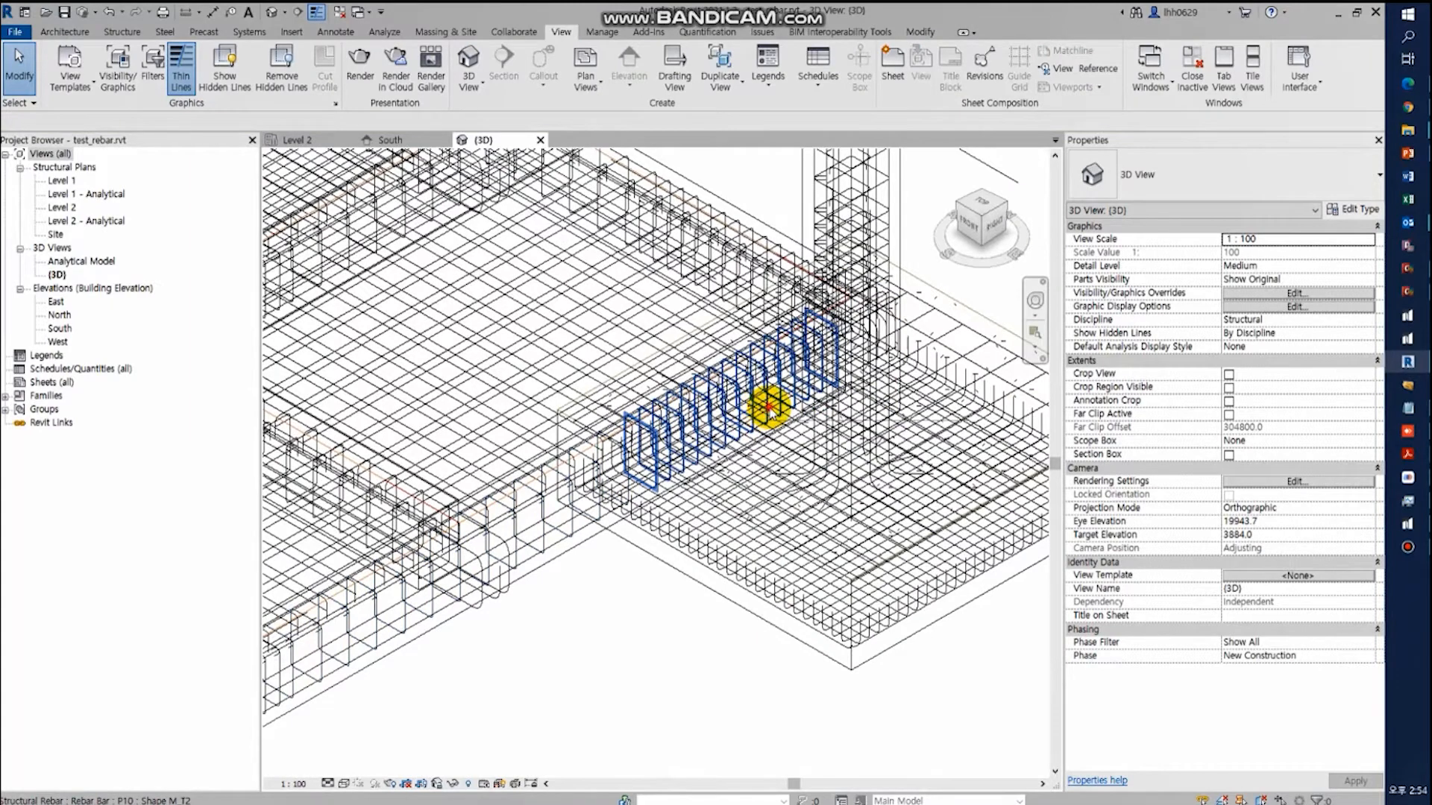
- Examine the P10 stirrup set and P20 bars of the cantilever ground beam above the footing, discarding the opened rebar sketch
{"action": "double_click", "coordinate": [768, 406]}
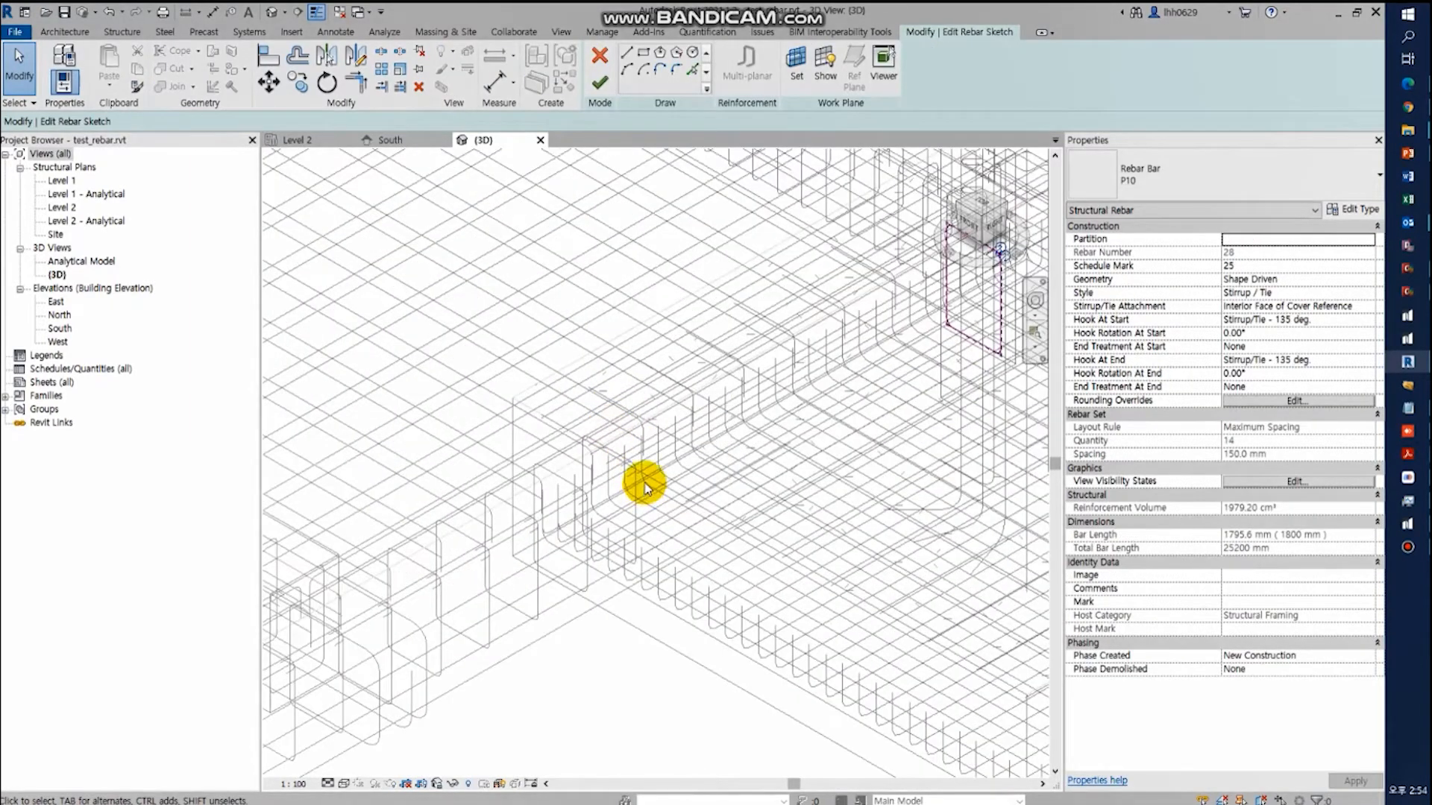
{"action": "left_click", "coordinate": [600, 56]}
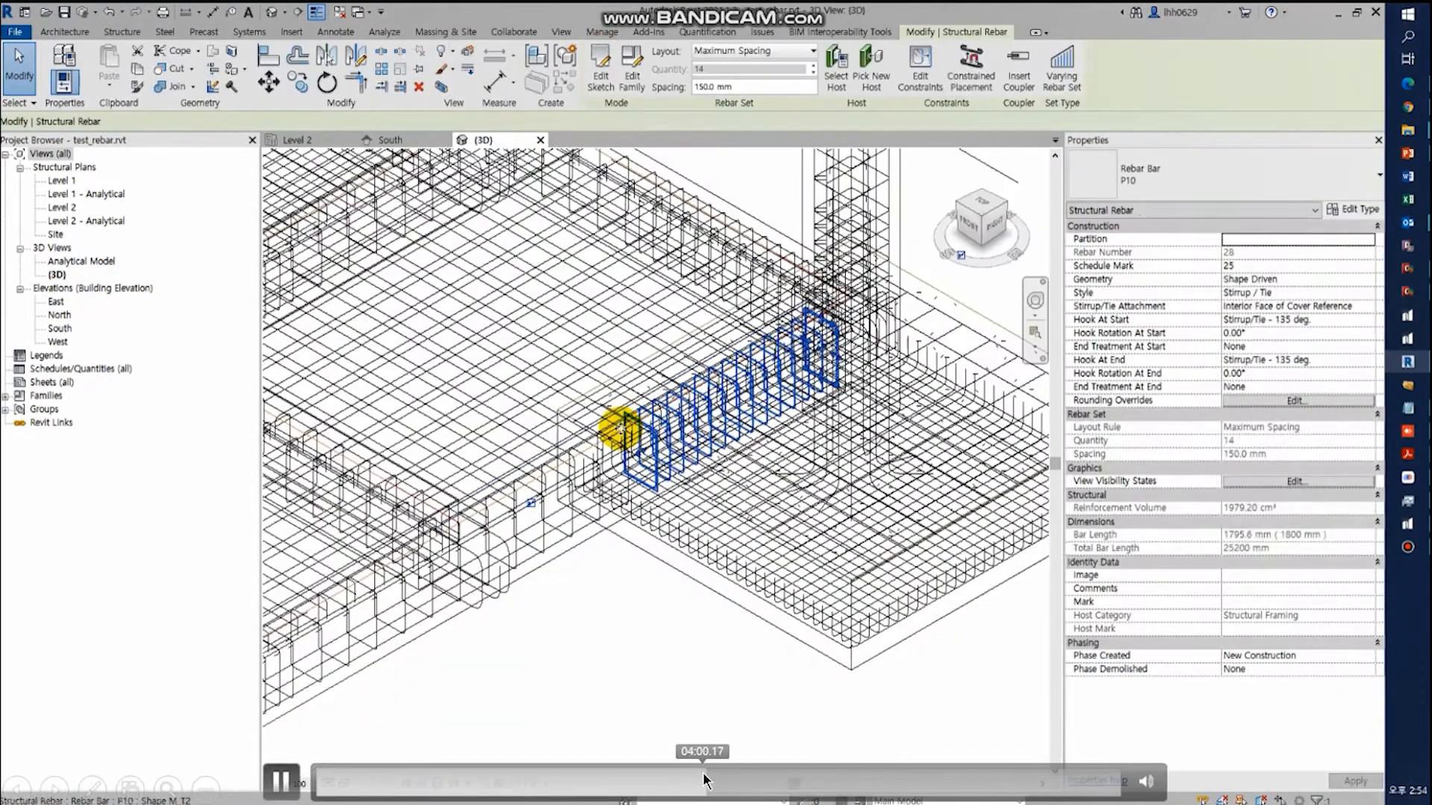
{"action": "scroll", "coordinate": [619, 436], "scroll_direction": "up", "scroll_amount": 3}
{"action": "key", "text": "Escape"}
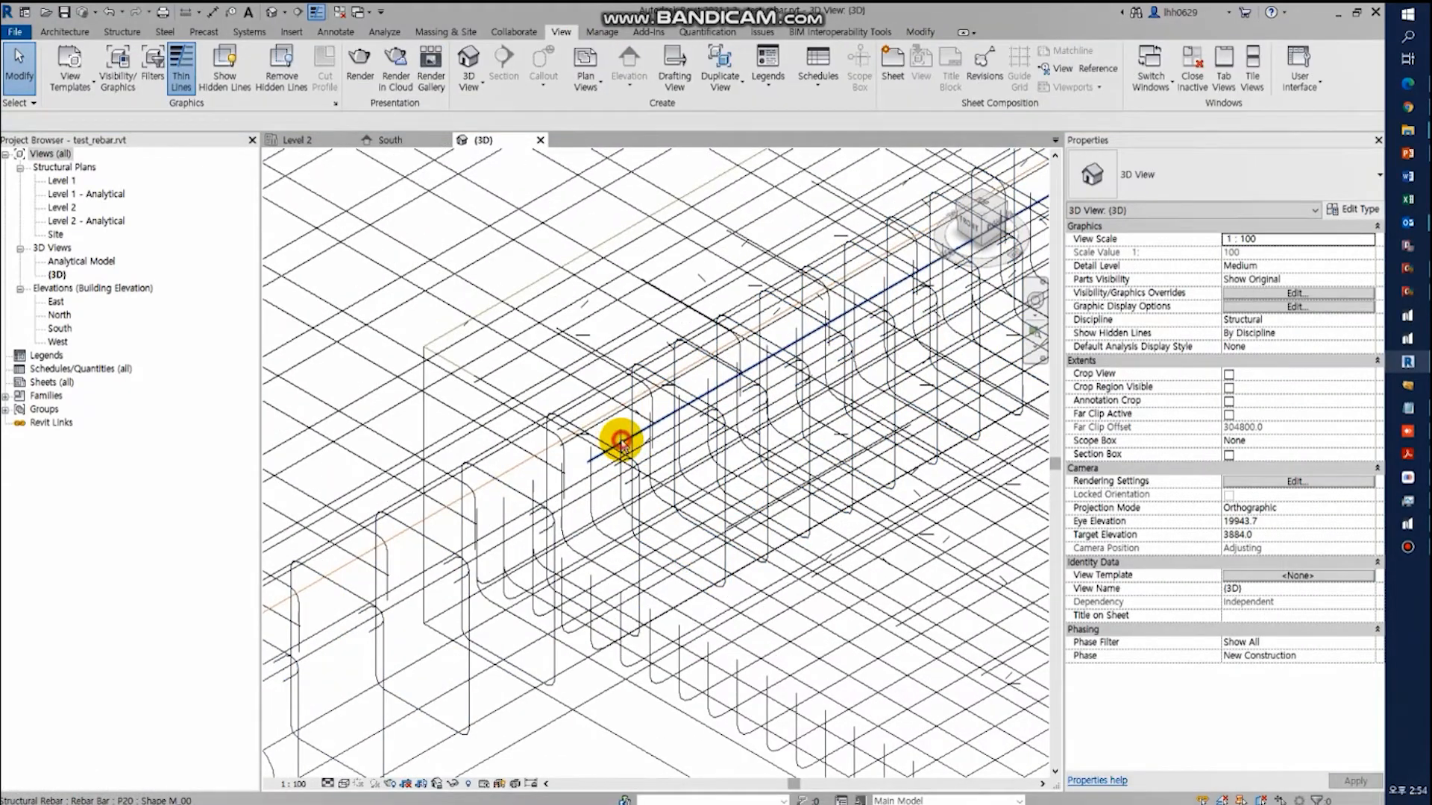
{"action": "left_click", "coordinate": [622, 443]}
{"action": "scroll", "coordinate": [650, 449], "scroll_direction": "down", "scroll_amount": 2}
{"action": "scroll", "coordinate": [634, 445], "scroll_direction": "down", "scroll_amount": 2}
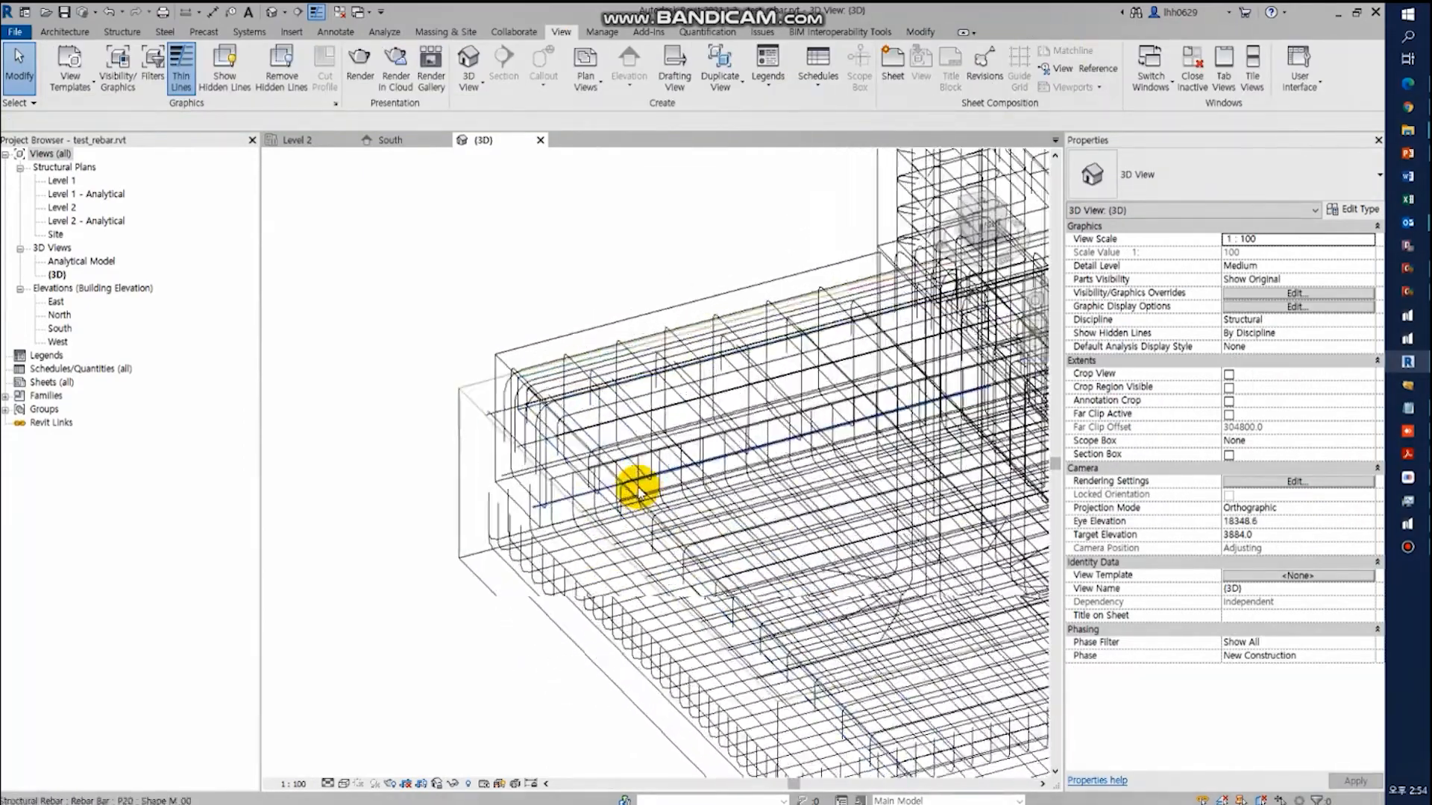
- Examine the reinforcement of the beams, slabs, columns and walls across the whole frame from several sides
{"action": "mouse_move", "coordinate": [847, 751]}
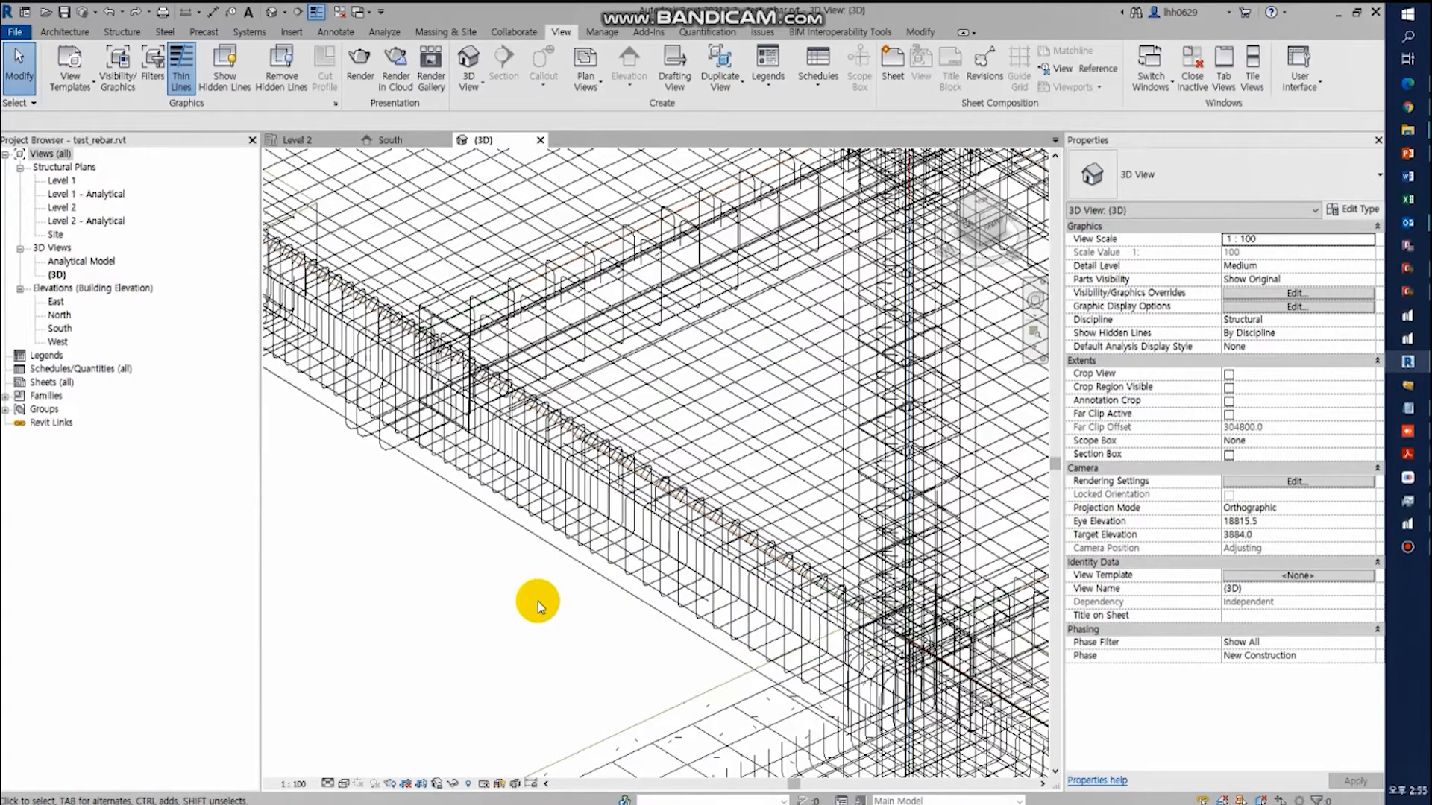
{"action": "scroll", "coordinate": [539, 601], "scroll_direction": "down", "scroll_amount": 3}
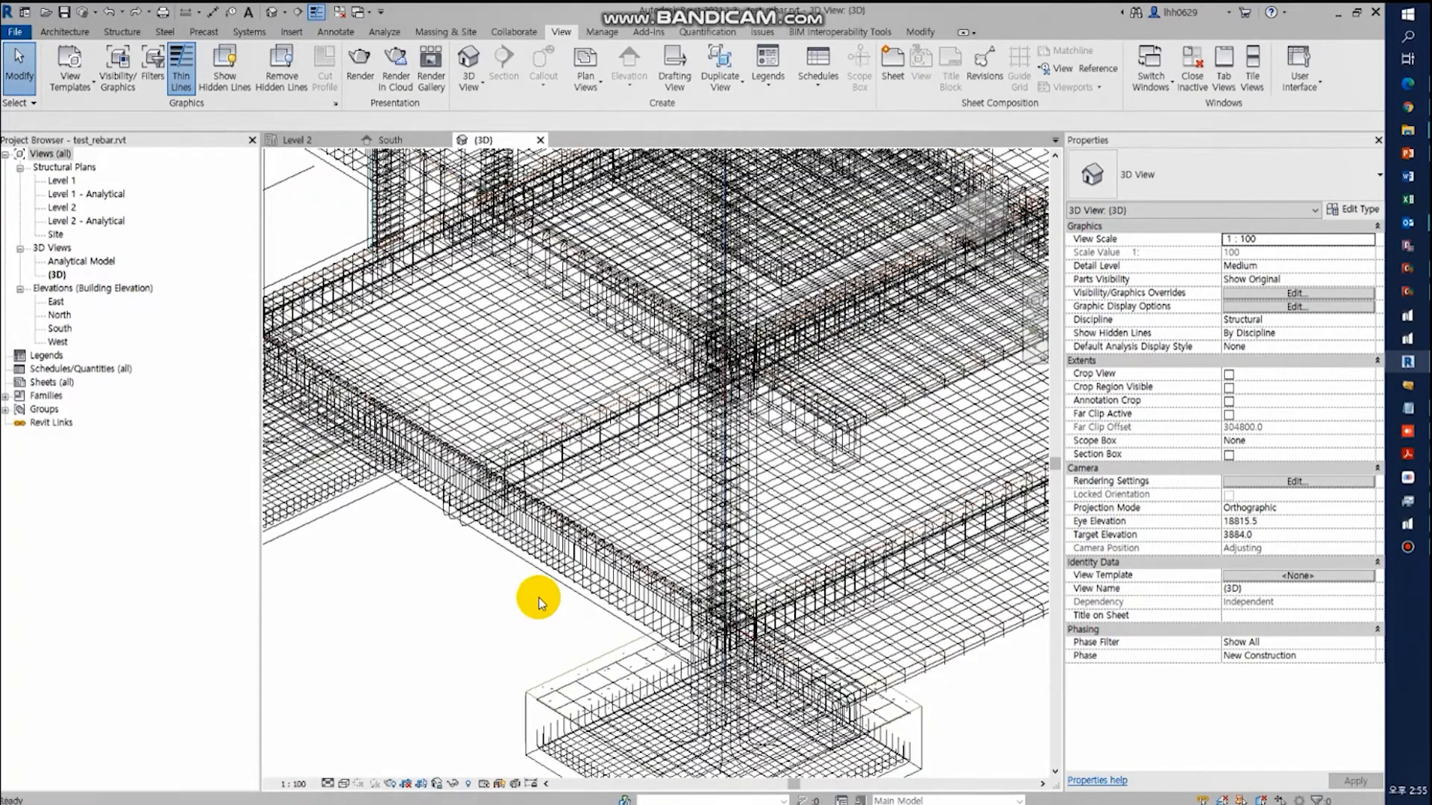
{"action": "middle_click_drag", "start_coordinate": [473, 559], "coordinate": [563, 469], "text": "shift"}
{"action": "middle_click_drag", "start_coordinate": [774, 477], "coordinate": [687, 410], "text": "shift"}
{"action": "scroll", "coordinate": [649, 588], "scroll_direction": "up", "scroll_amount": 5}
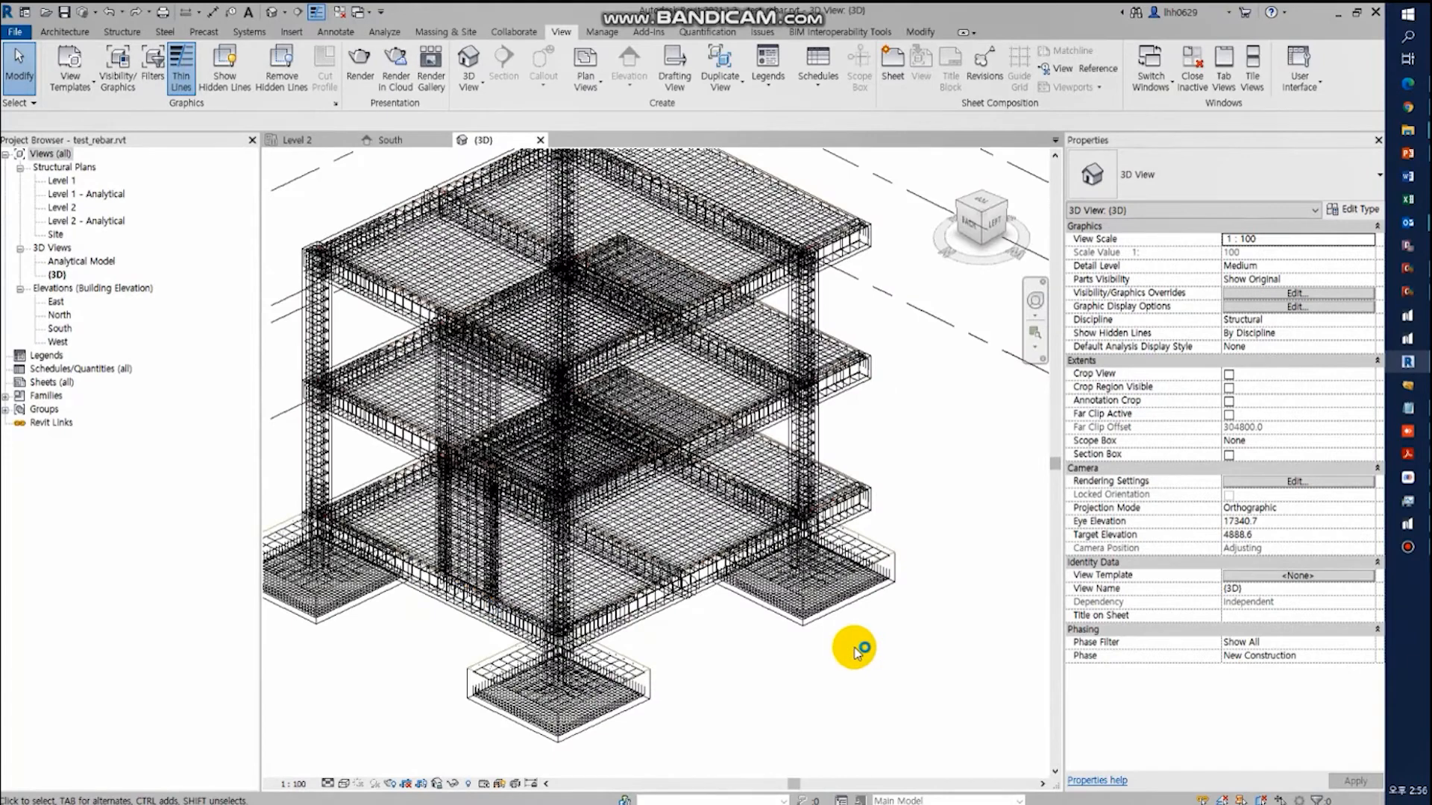
{"action": "middle_click_drag", "start_coordinate": [869, 646], "coordinate": [939, 624]}
{"action": "scroll", "coordinate": [898, 632], "scroll_direction": "down", "scroll_amount": 2}
- Start an import from midas nGen into a new Revit file named test_2 in the BIM folder
{"action": "left_click", "coordinate": [649, 32]}
{"action": "left_click", "coordinate": [76, 86]}
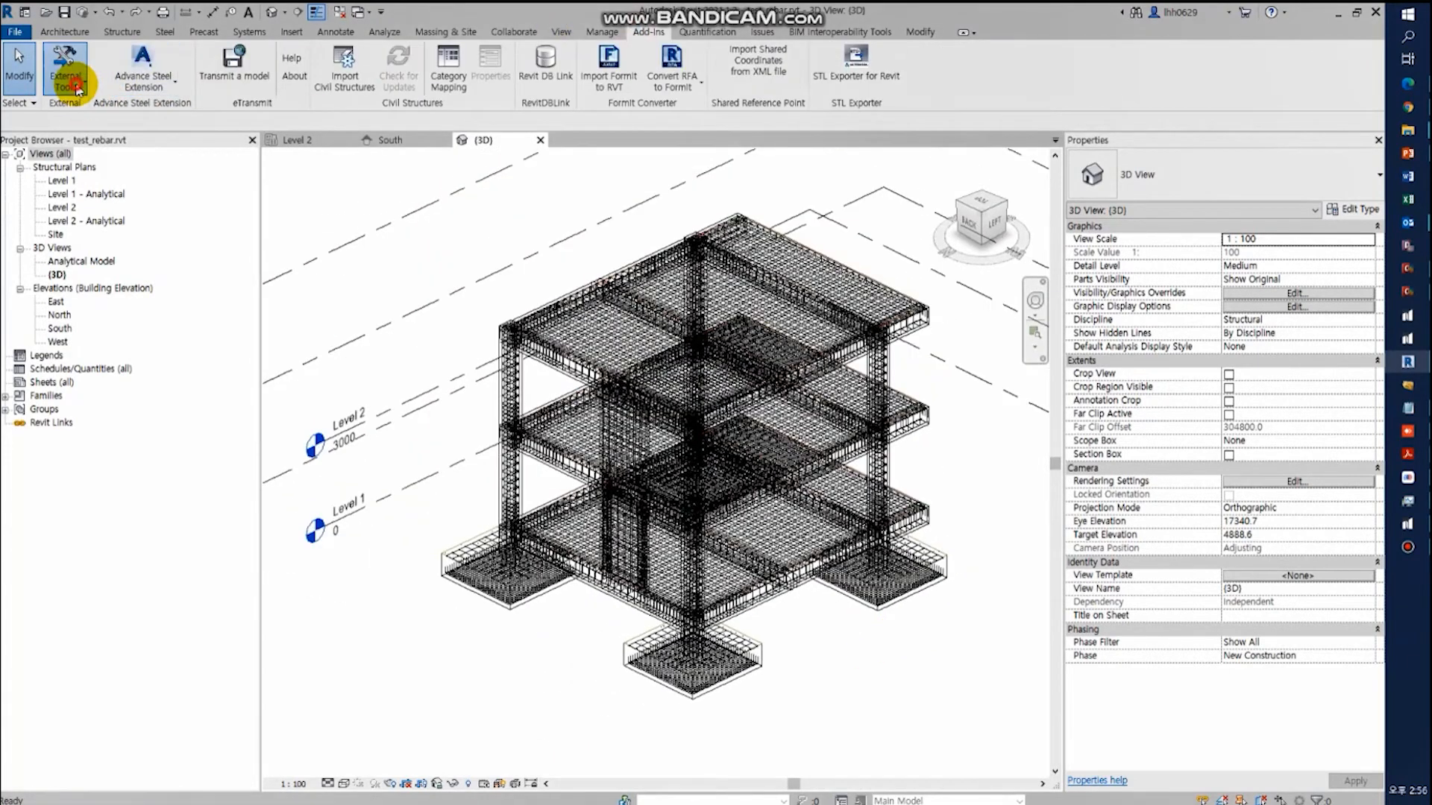
{"action": "left_click", "coordinate": [72, 170]}
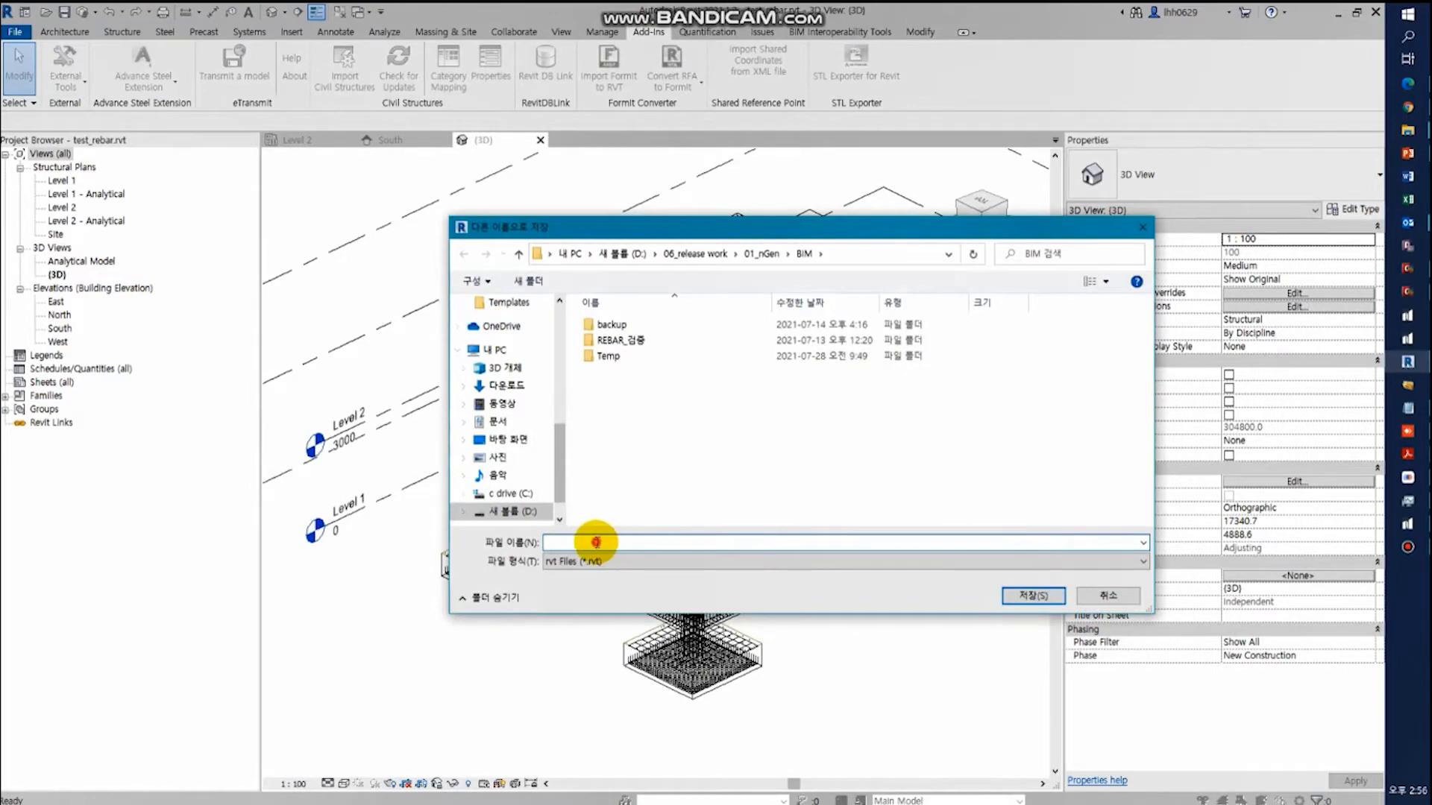
{"action": "type", "text": "test_2"}
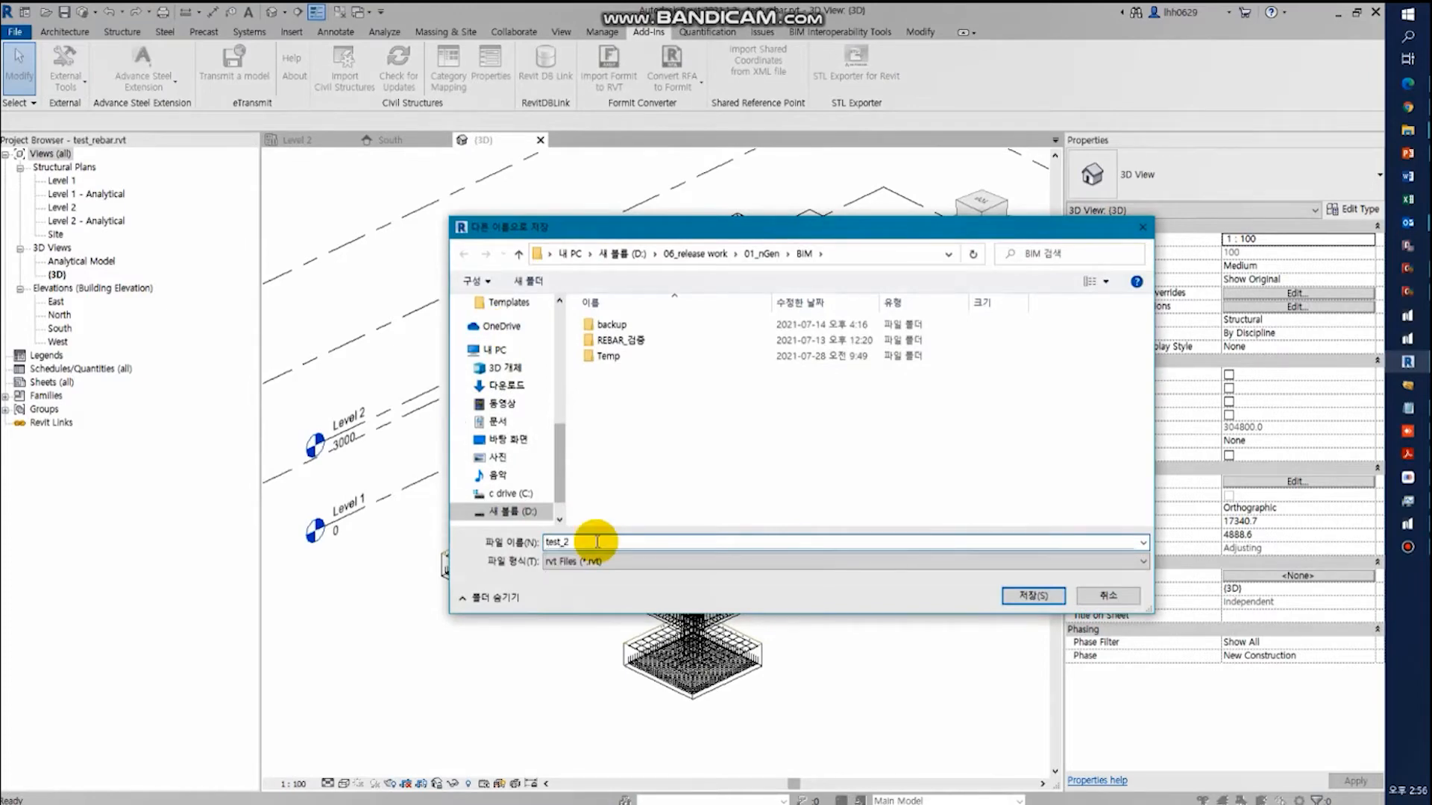
{"action": "key", "text": "Return"}
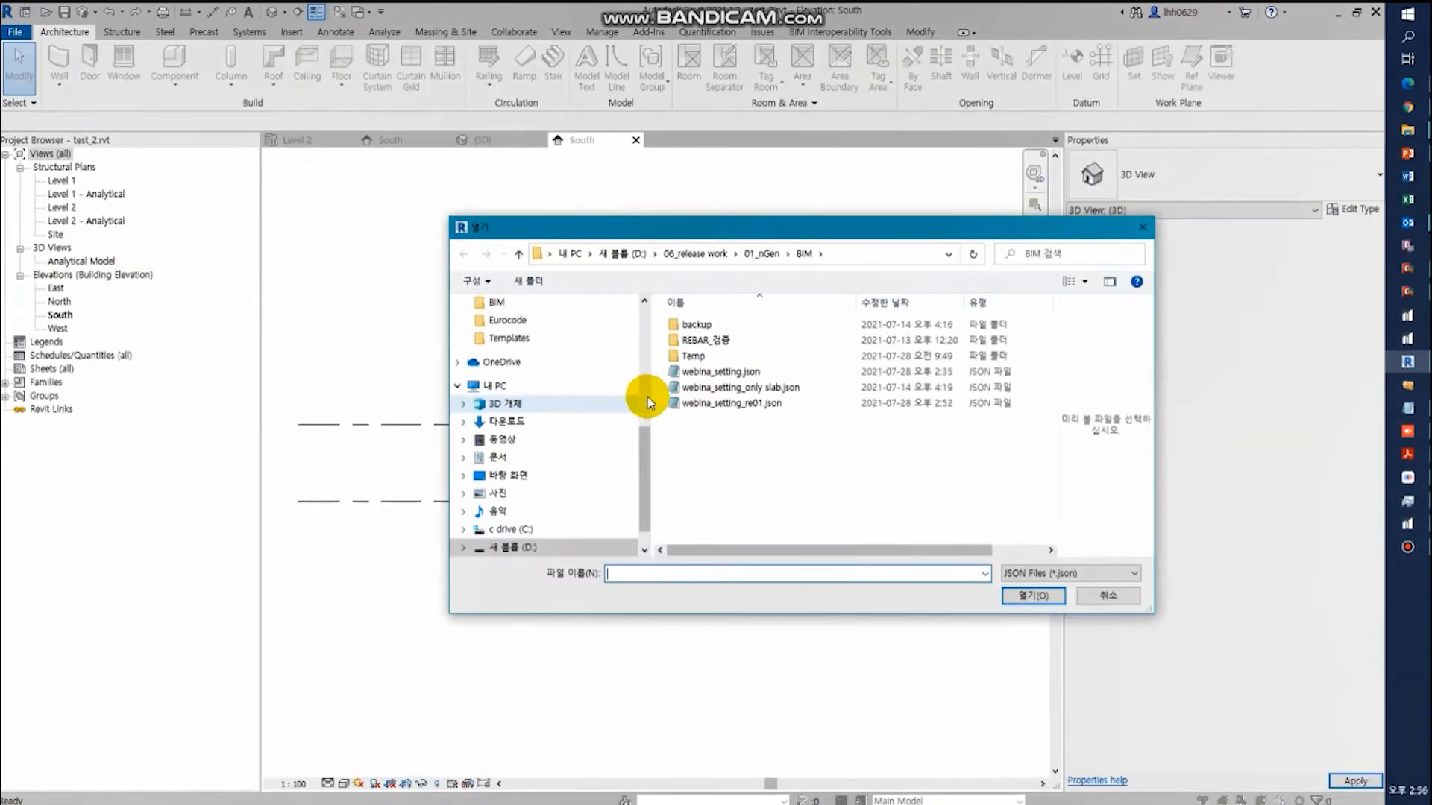
- Import the nGen model Project013_restored.json from the Downloads folder
{"action": "left_click", "coordinate": [522, 423]}
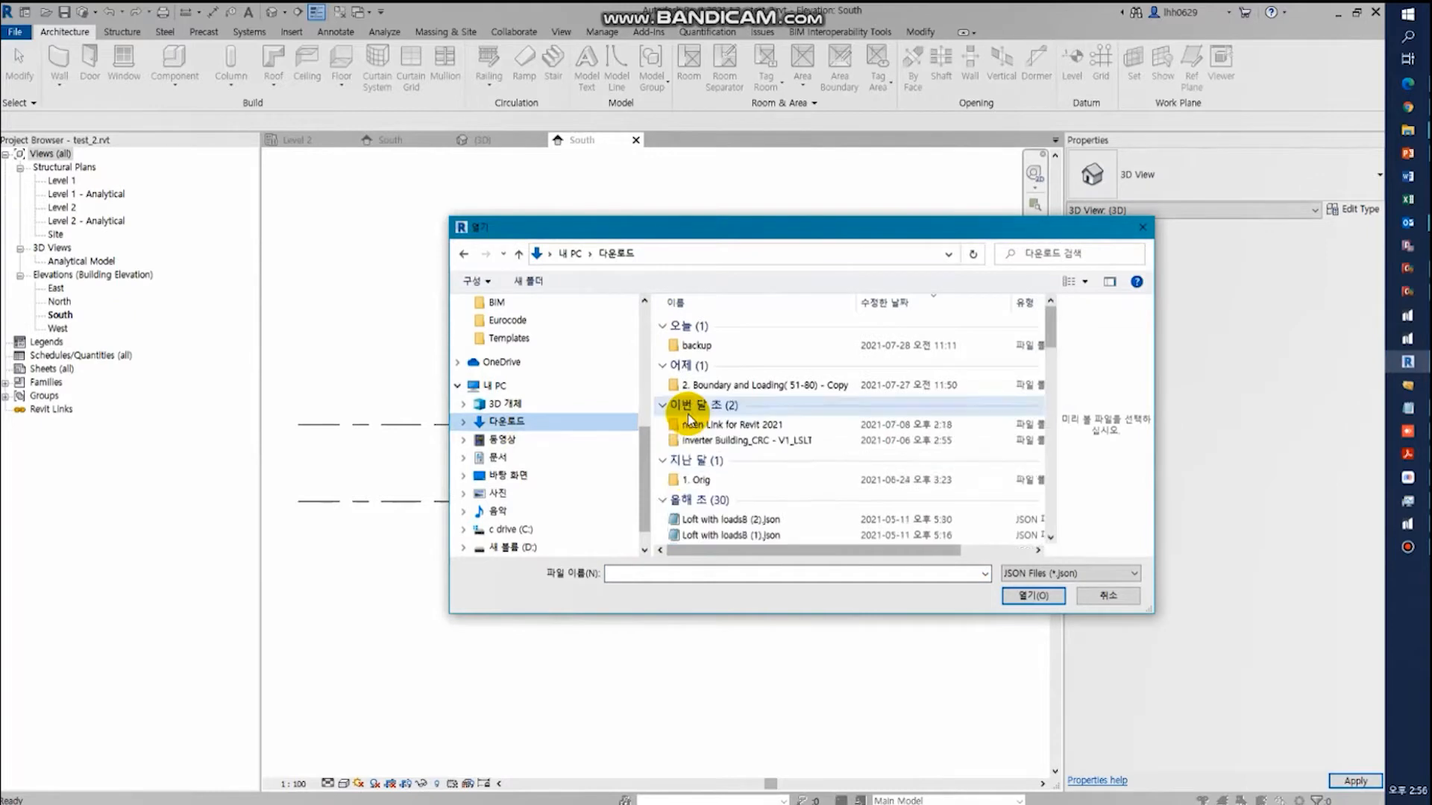
{"action": "scroll", "coordinate": [746, 478], "scroll_direction": "down", "scroll_amount": 1}
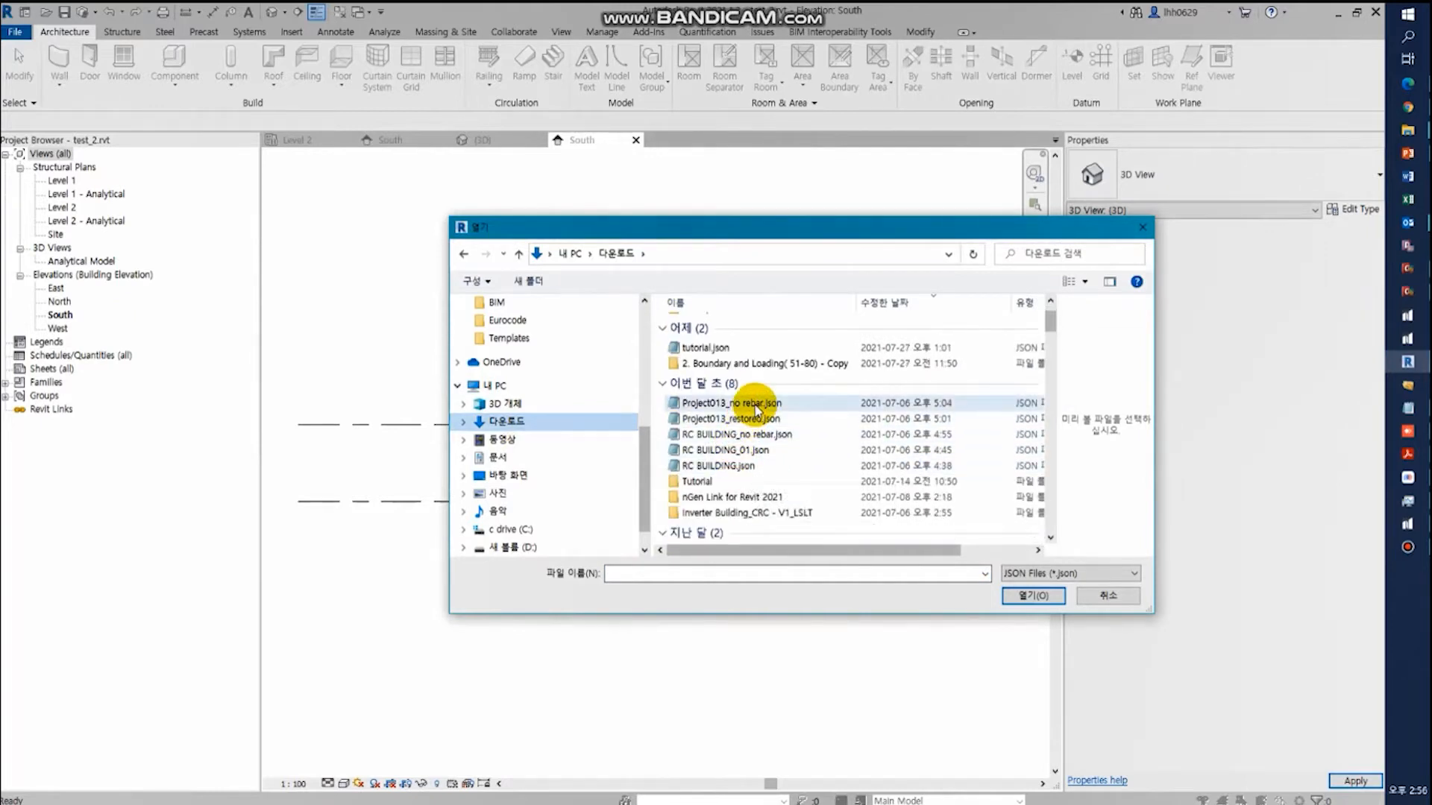
{"action": "left_click", "coordinate": [738, 419]}
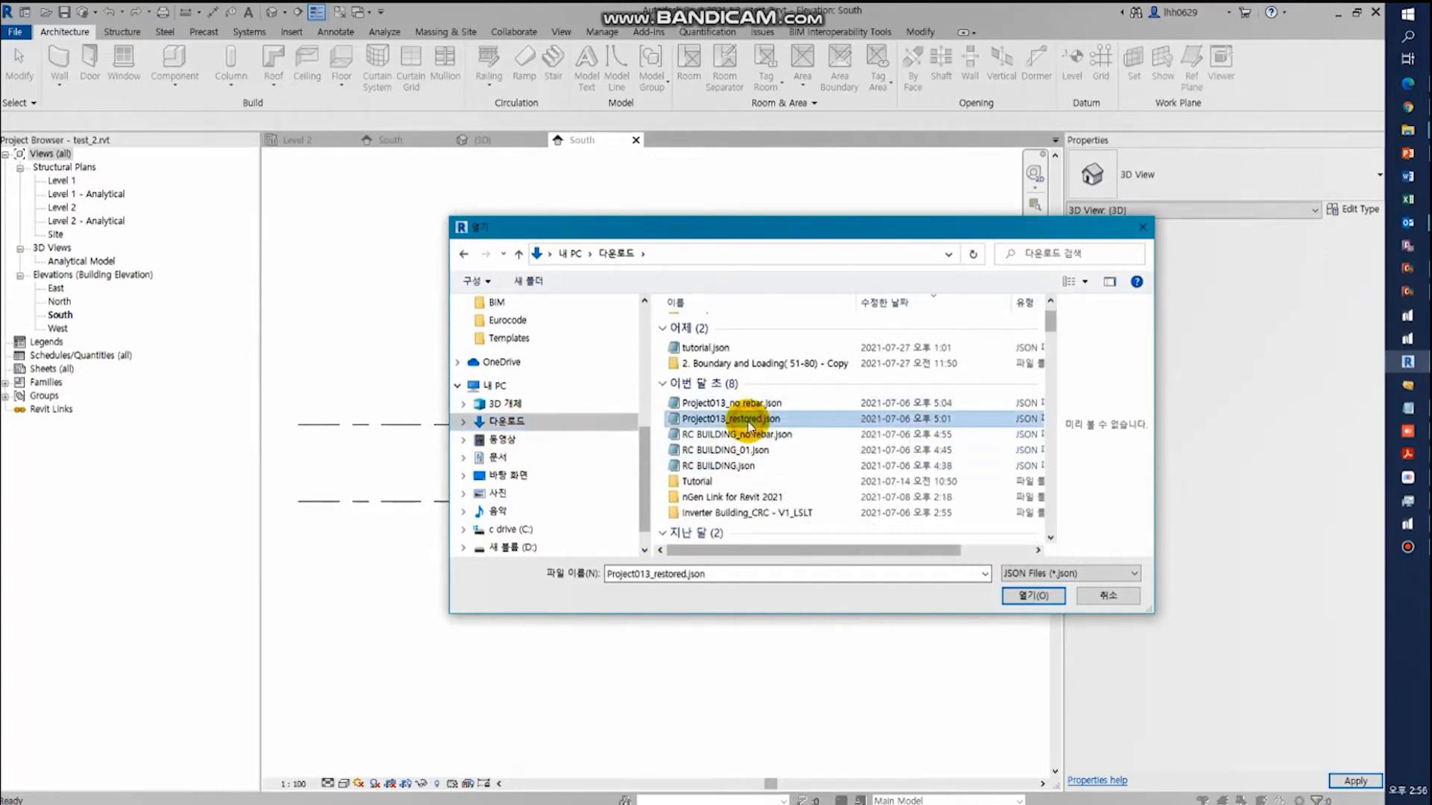
{"action": "left_click", "coordinate": [1023, 596]}
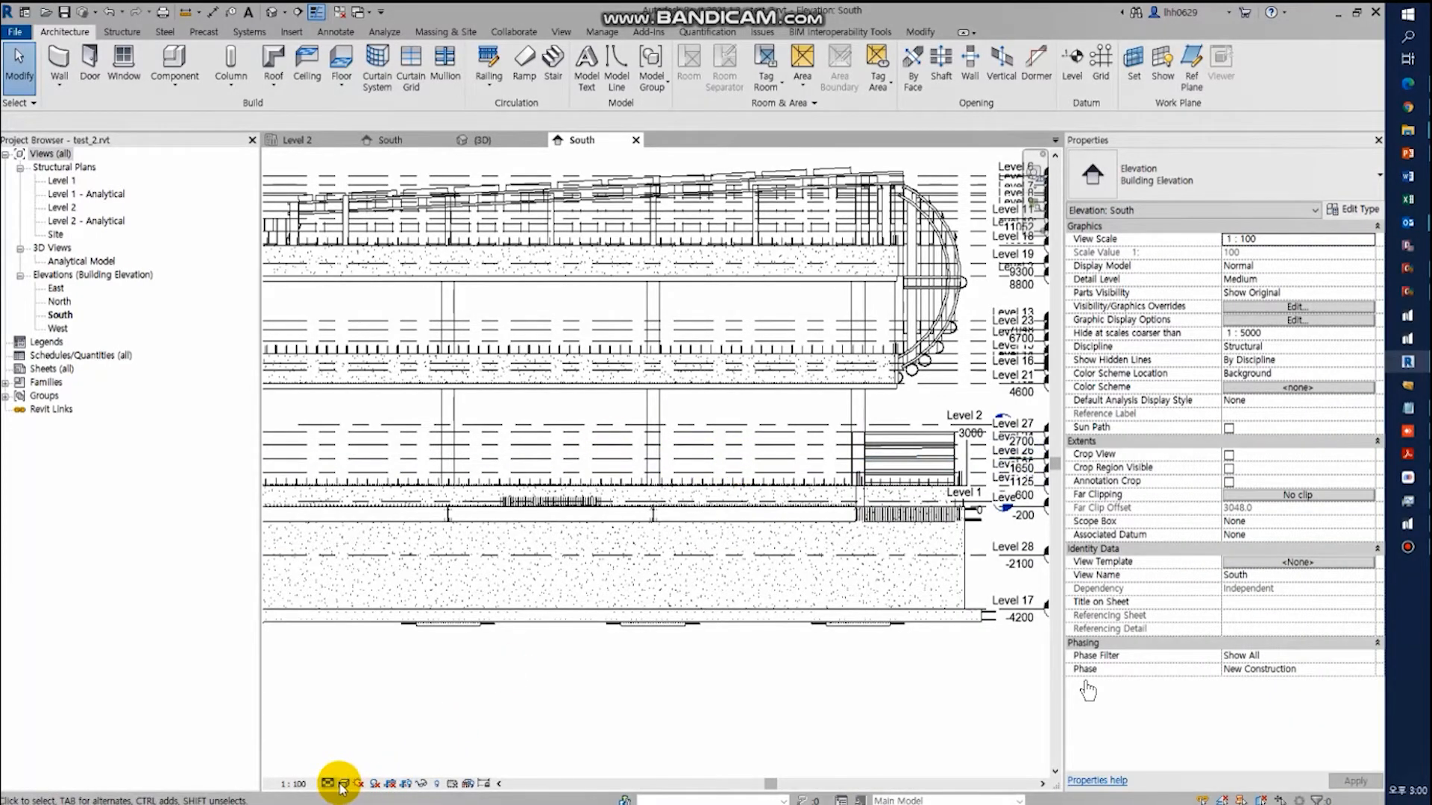
- Show the South elevation in Wireframe style and open the default 3D view of the imported building
{"action": "left_click", "coordinate": [407, 707]}
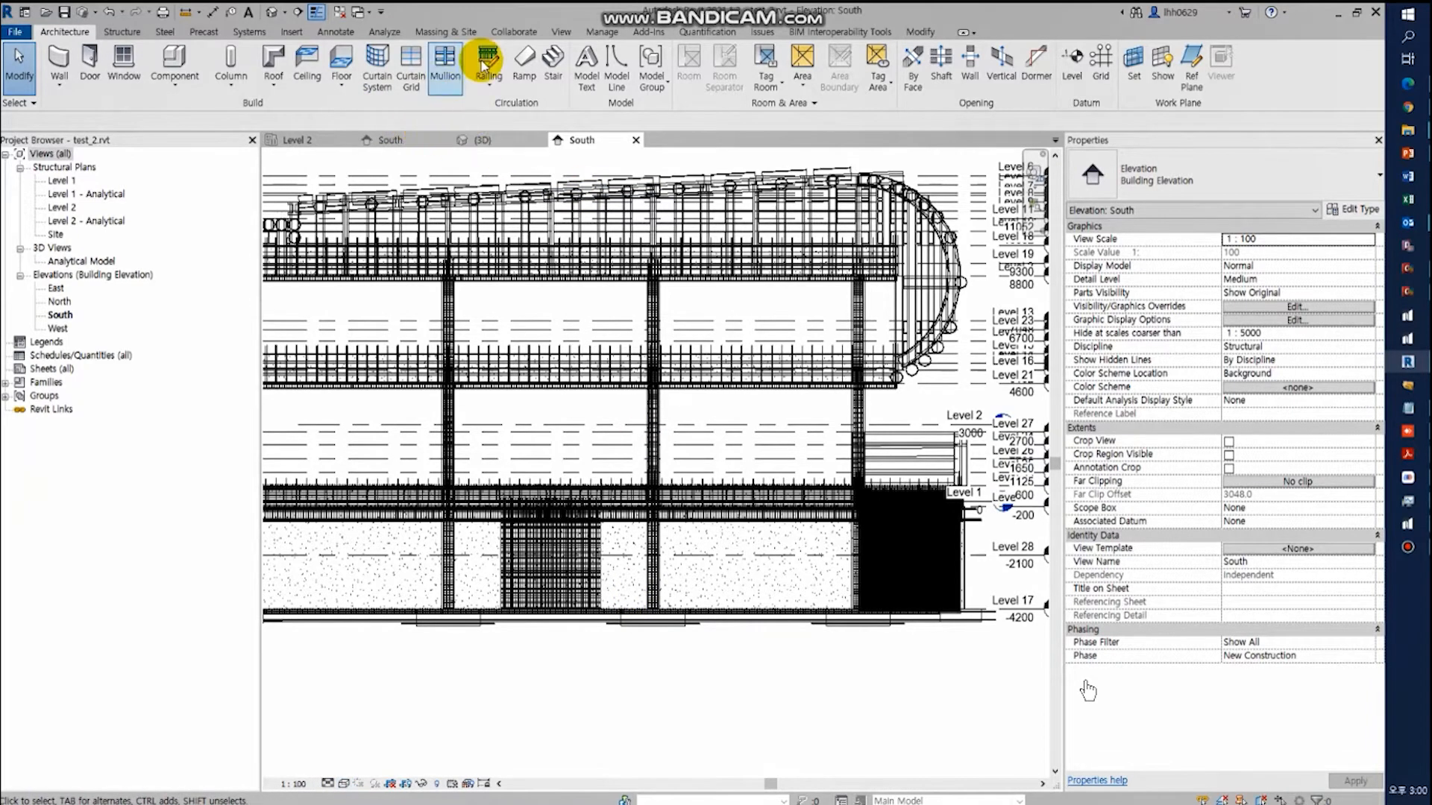
{"action": "left_click", "coordinate": [561, 32]}
{"action": "left_click", "coordinate": [469, 86]}
{"action": "left_click", "coordinate": [457, 112]}
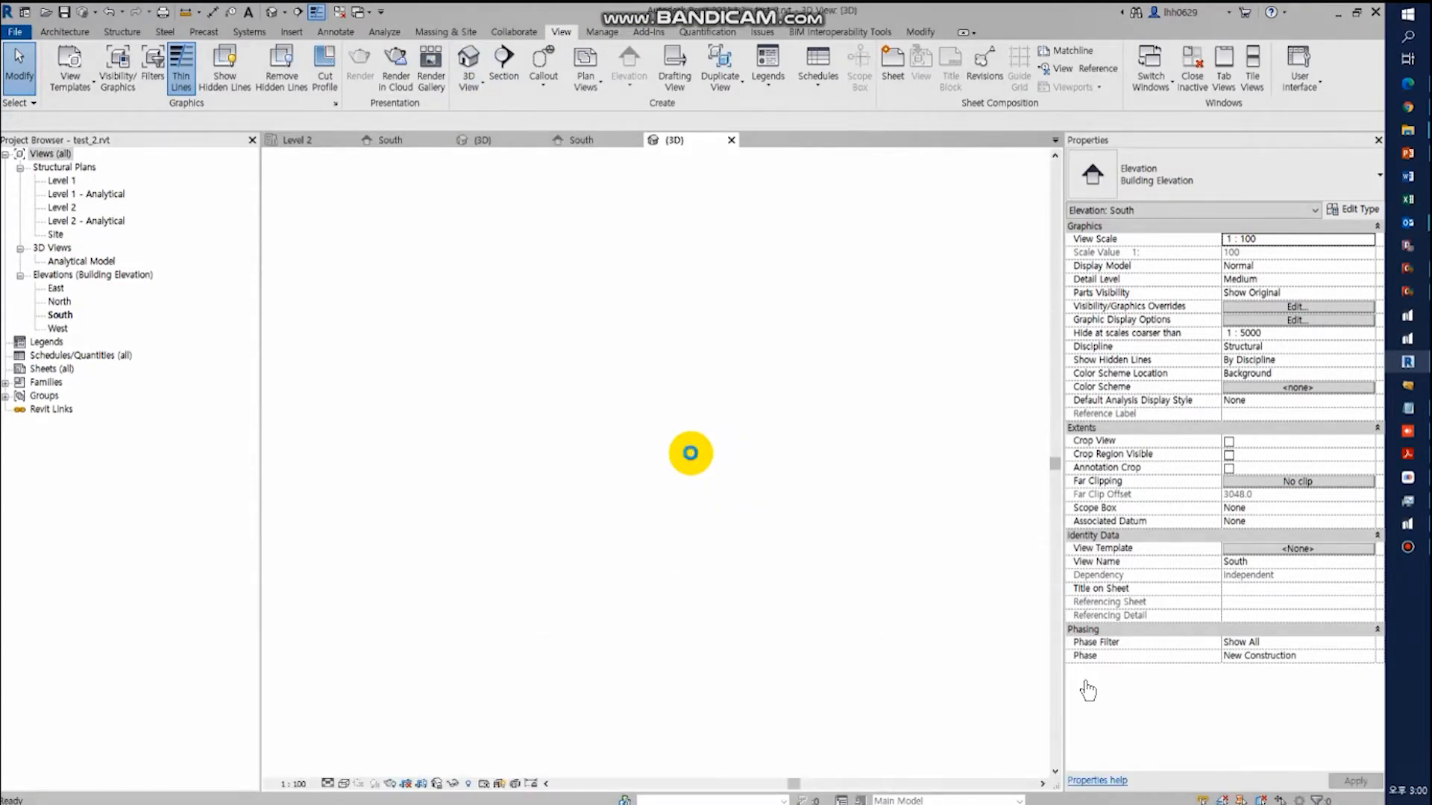
- Examine the foundation, column and slab reinforcement of the imported Project013 building from several sides
{"action": "scroll", "coordinate": [614, 509], "scroll_direction": "up", "scroll_amount": 8}
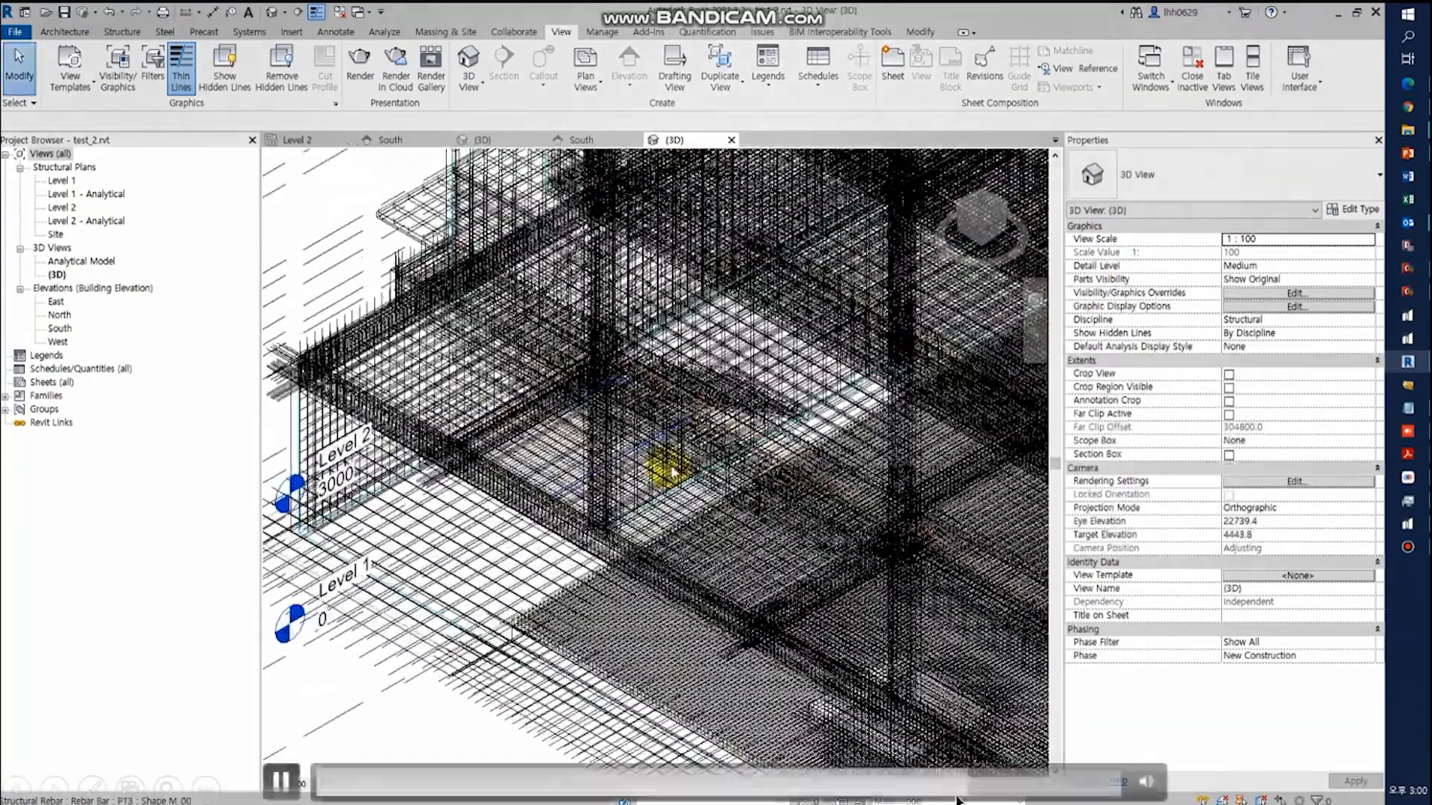
{"action": "scroll", "coordinate": [690, 463], "scroll_direction": "up", "scroll_amount": 2}
{"action": "middle_click_drag", "start_coordinate": [630, 467], "coordinate": [656, 531]}
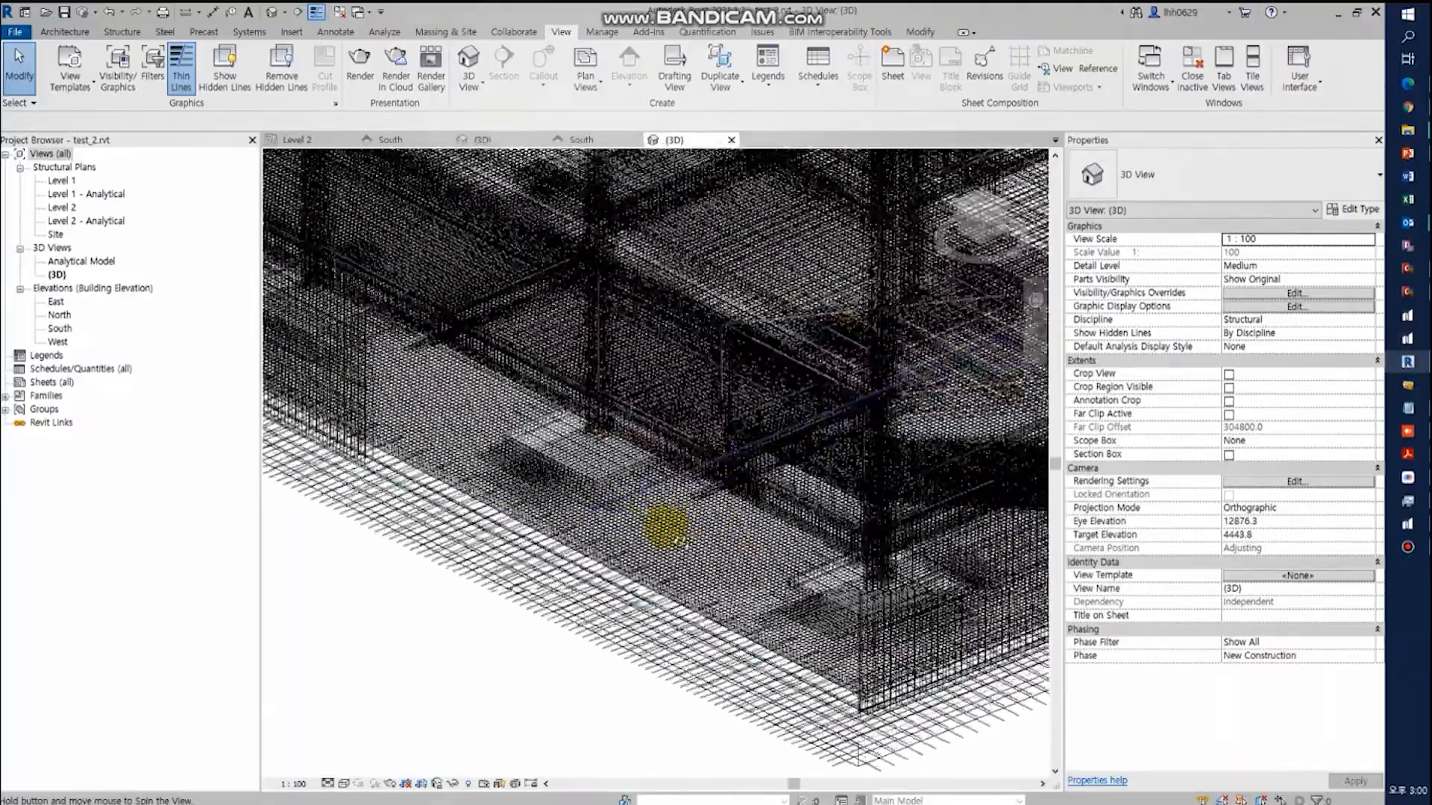
{"action": "middle_click_drag", "start_coordinate": [697, 579], "coordinate": [473, 544], "text": "shift"}
{"action": "middle_click_drag", "start_coordinate": [634, 552], "coordinate": [751, 514], "text": "shift"}
{"action": "scroll", "coordinate": [729, 379], "scroll_direction": "up", "scroll_amount": 5}
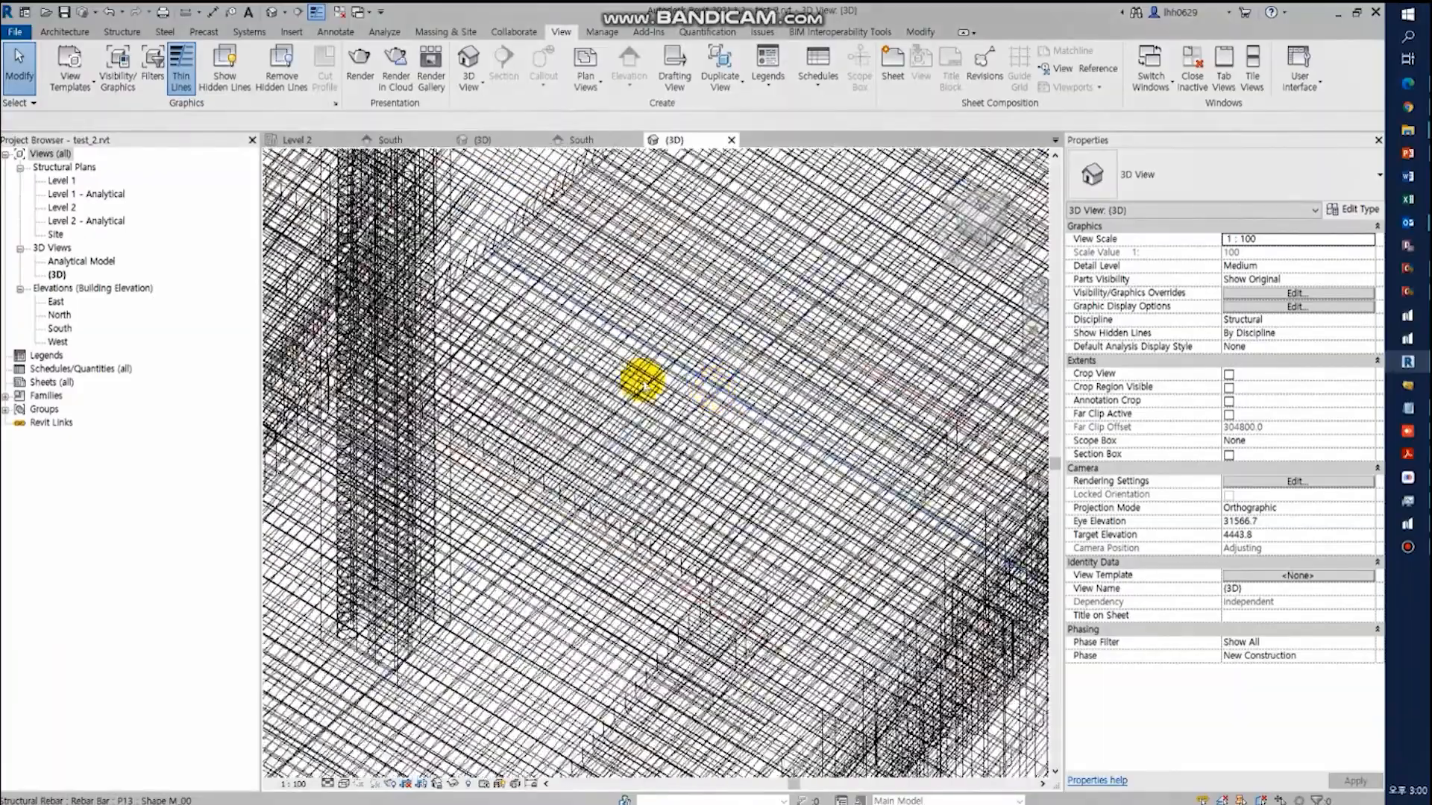
{"action": "middle_click_drag", "start_coordinate": [638, 343], "coordinate": [719, 295], "text": "shift"}
- Start another import from midas nGen into a new Revit file named test_03 in the Downloads folder
{"action": "left_click", "coordinate": [641, 32]}
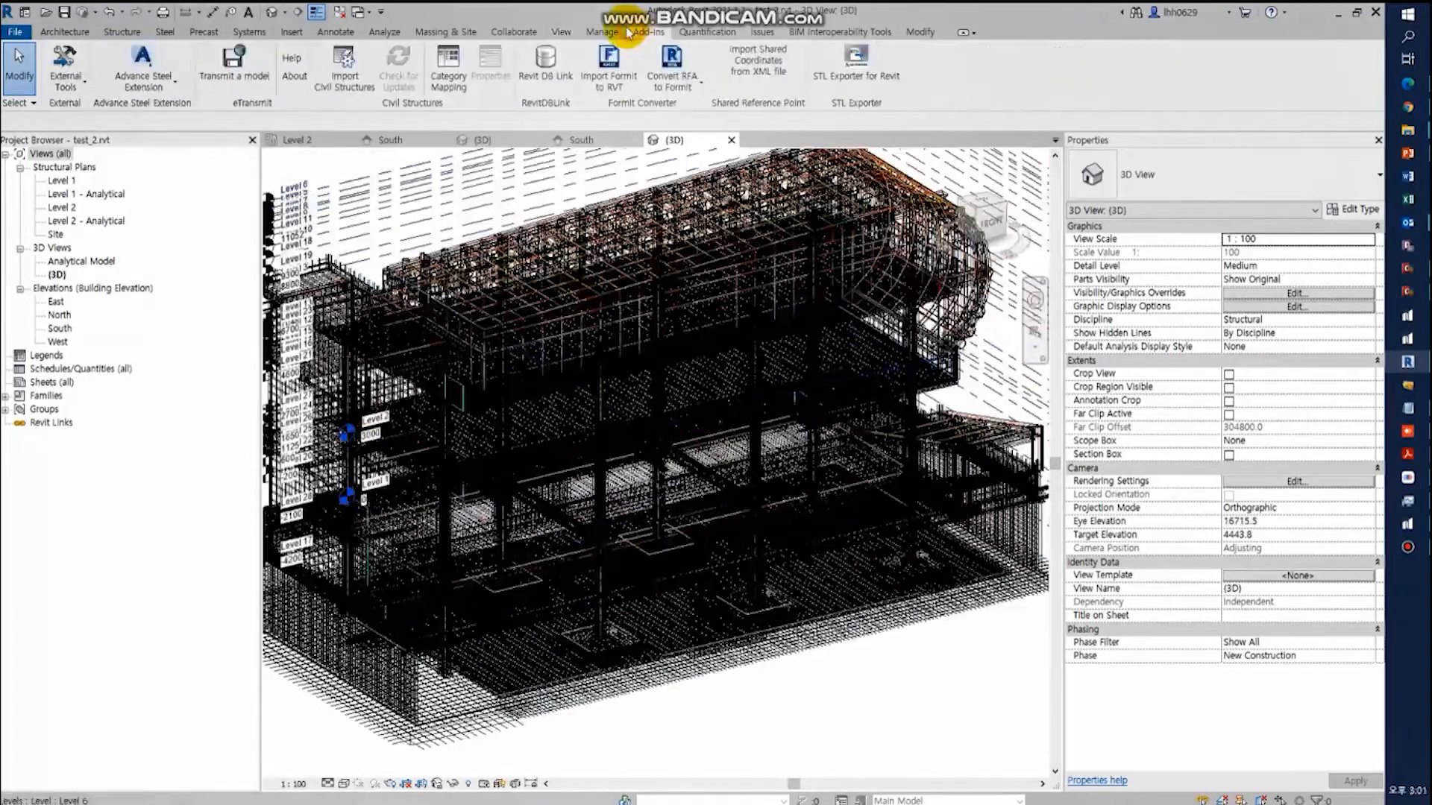
{"action": "left_click", "coordinate": [65, 75]}
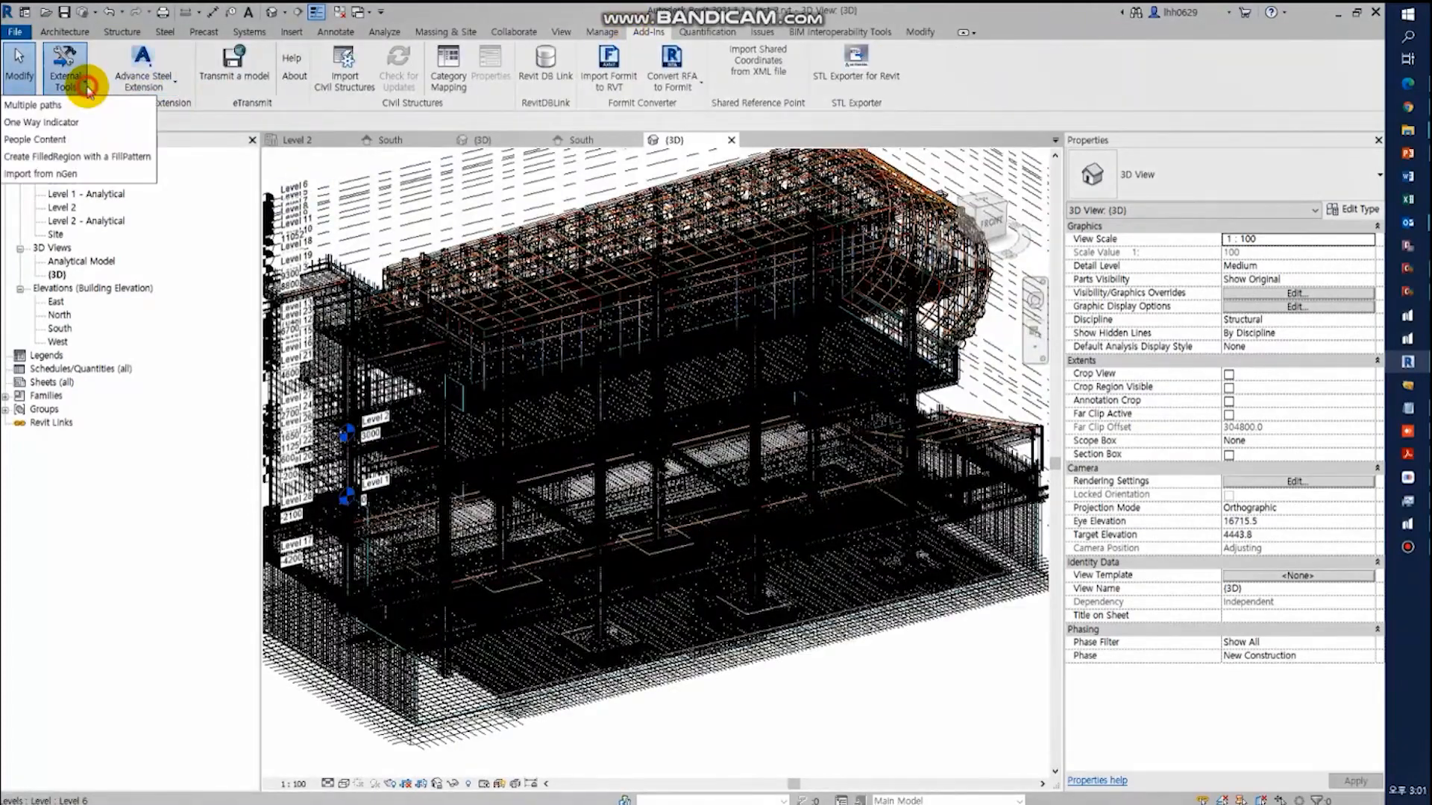
{"action": "left_click", "coordinate": [61, 173]}
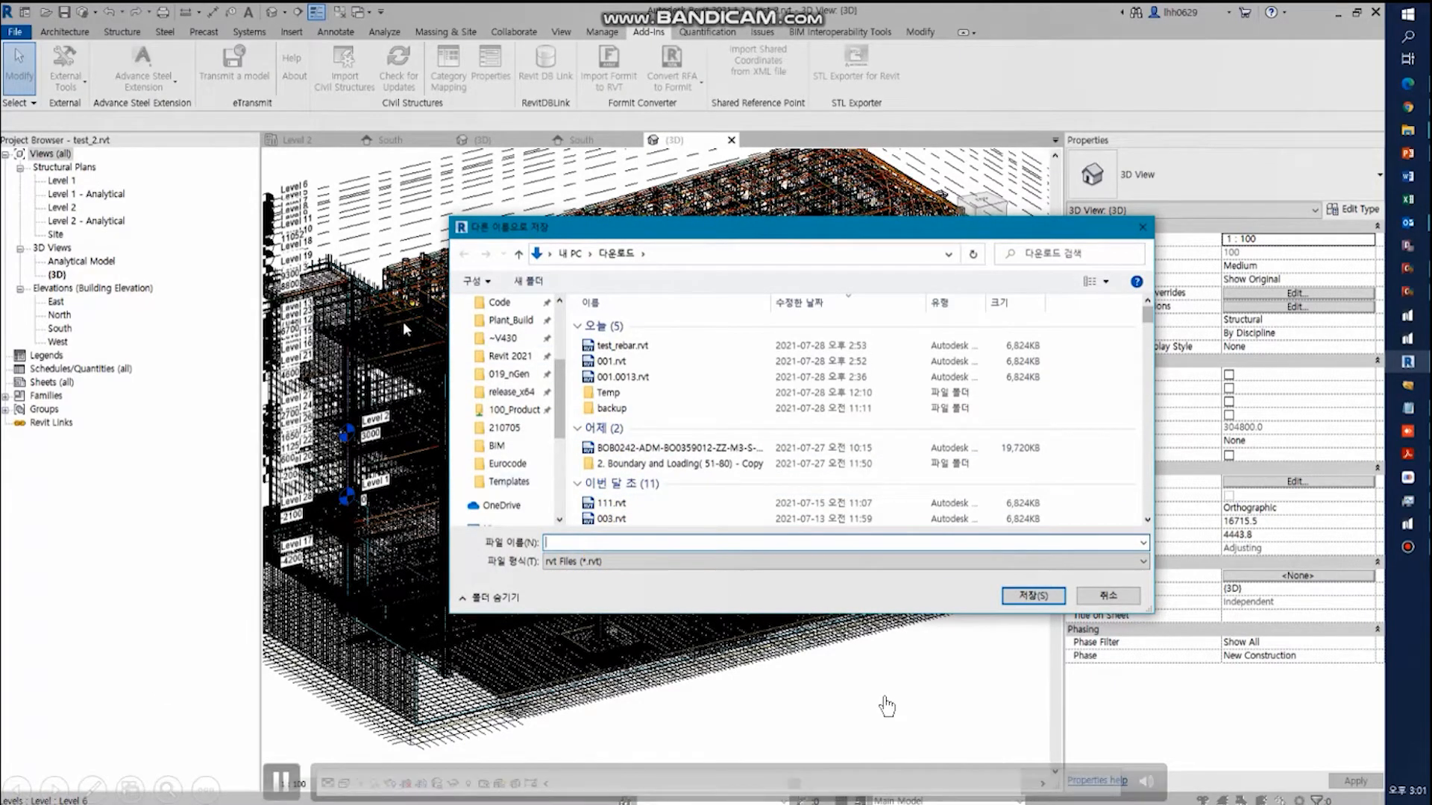
{"action": "type", "text": "est_01"}
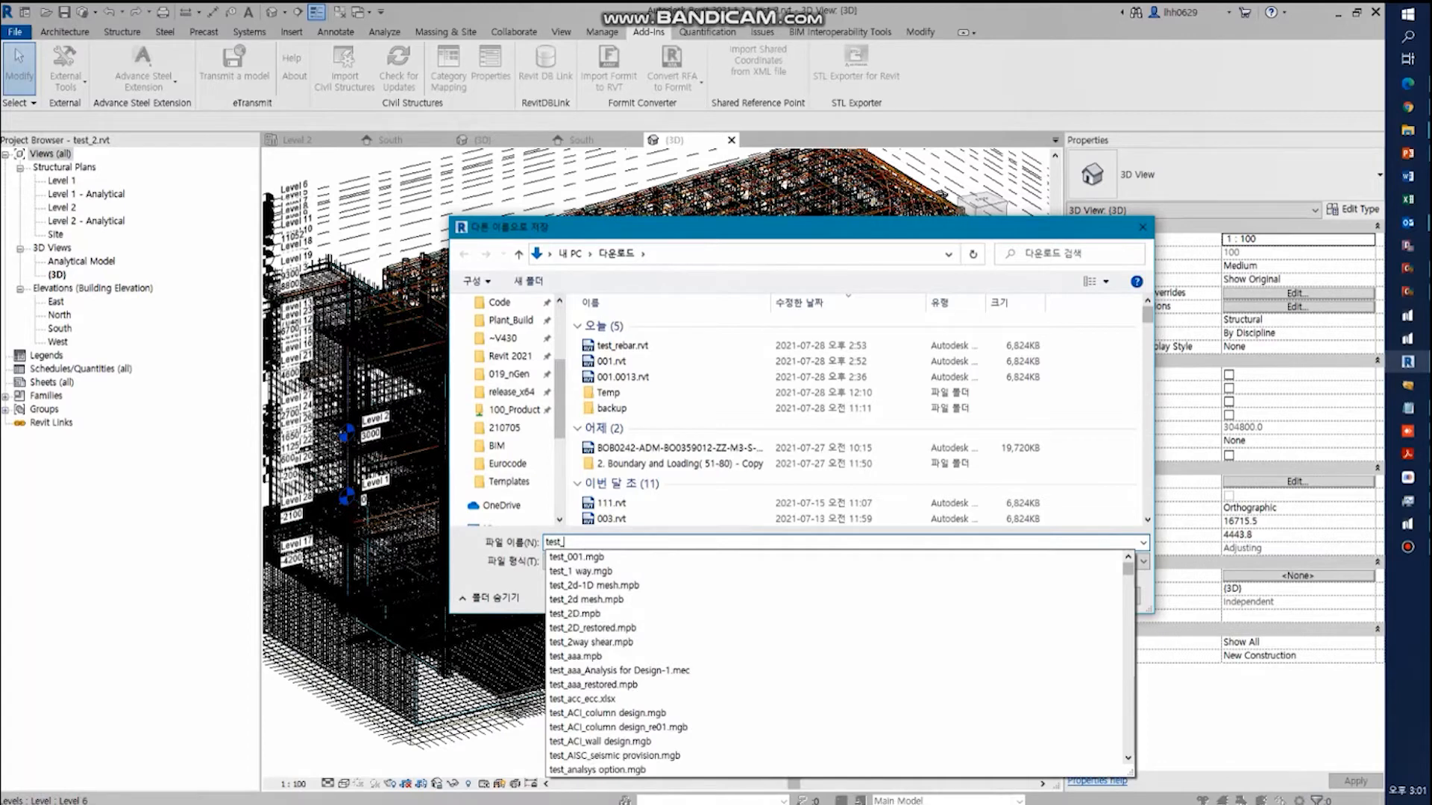
{"action": "key", "text": "Return"}
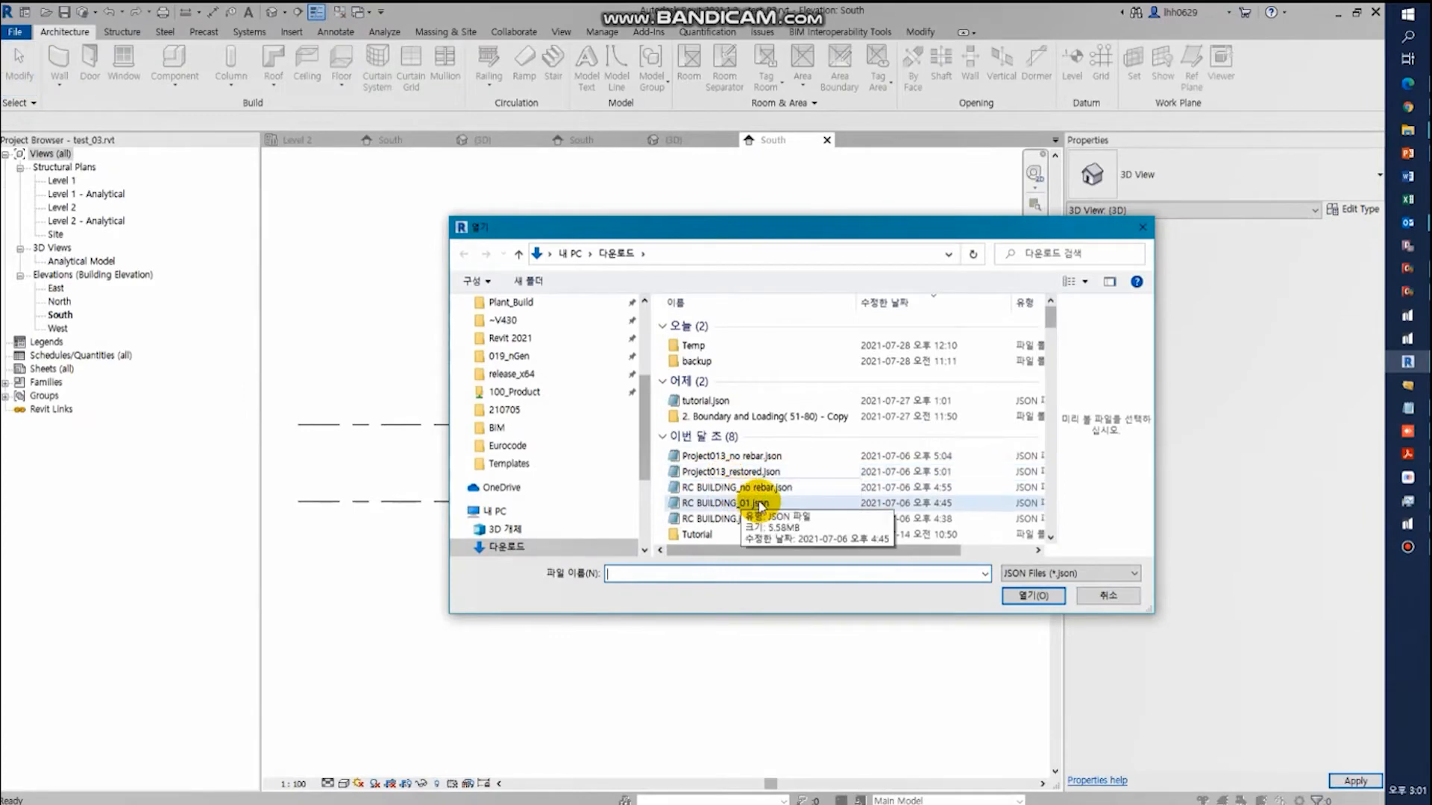
- Import RC BUILDING_01.json with its levels, grids, analytical members, openings and rebar
{"action": "left_click", "coordinate": [759, 503]}
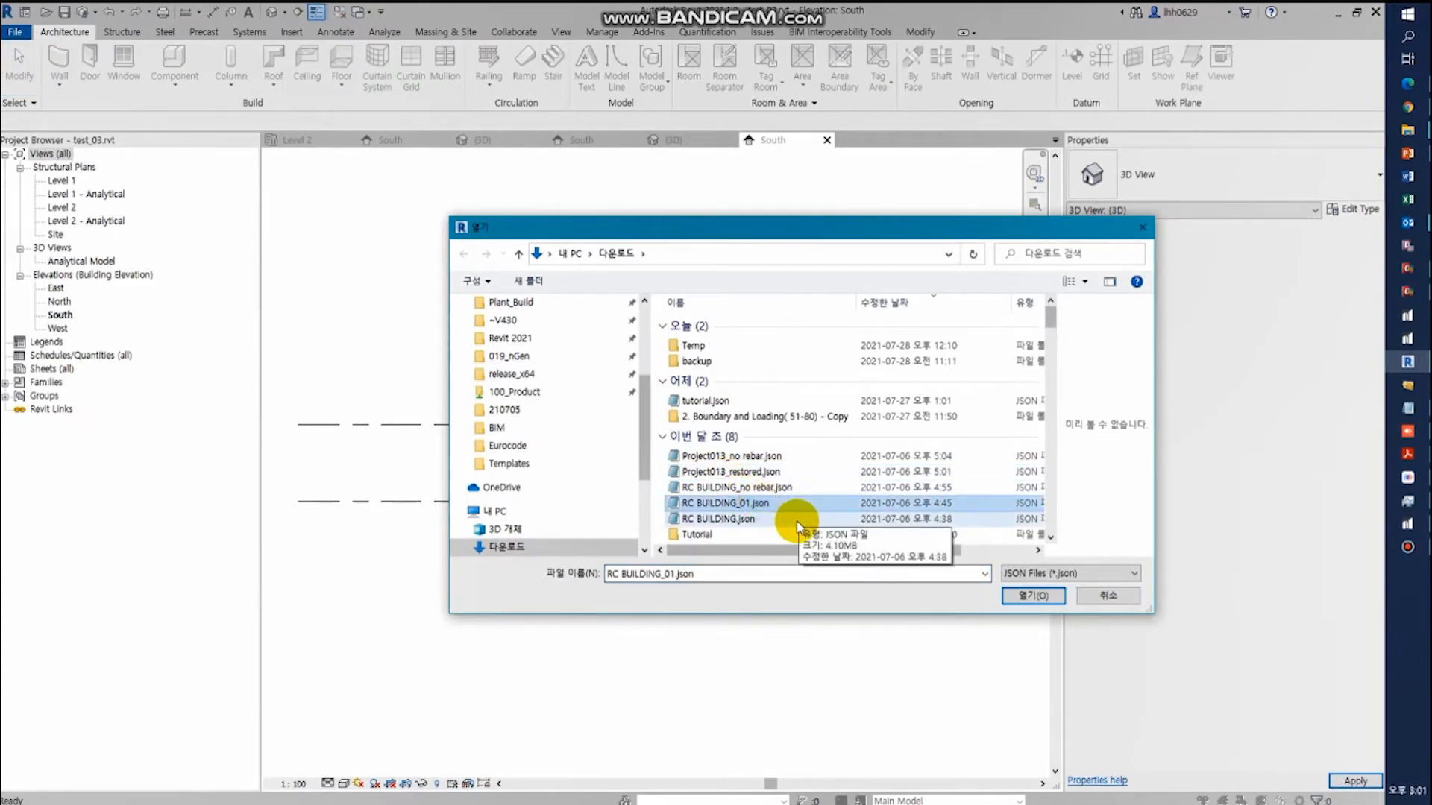
{"action": "left_click", "coordinate": [1035, 595]}
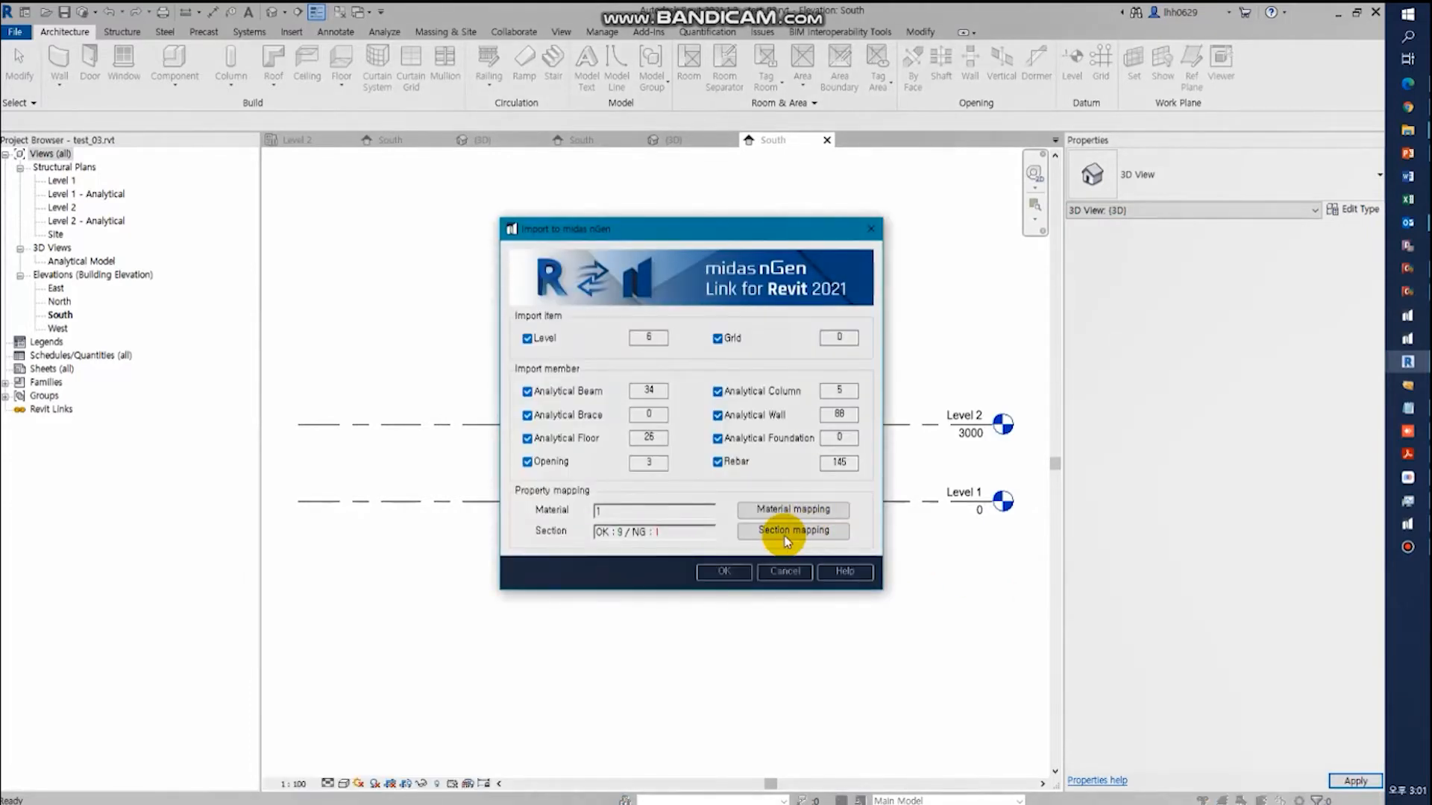
{"action": "left_click", "coordinate": [727, 569]}
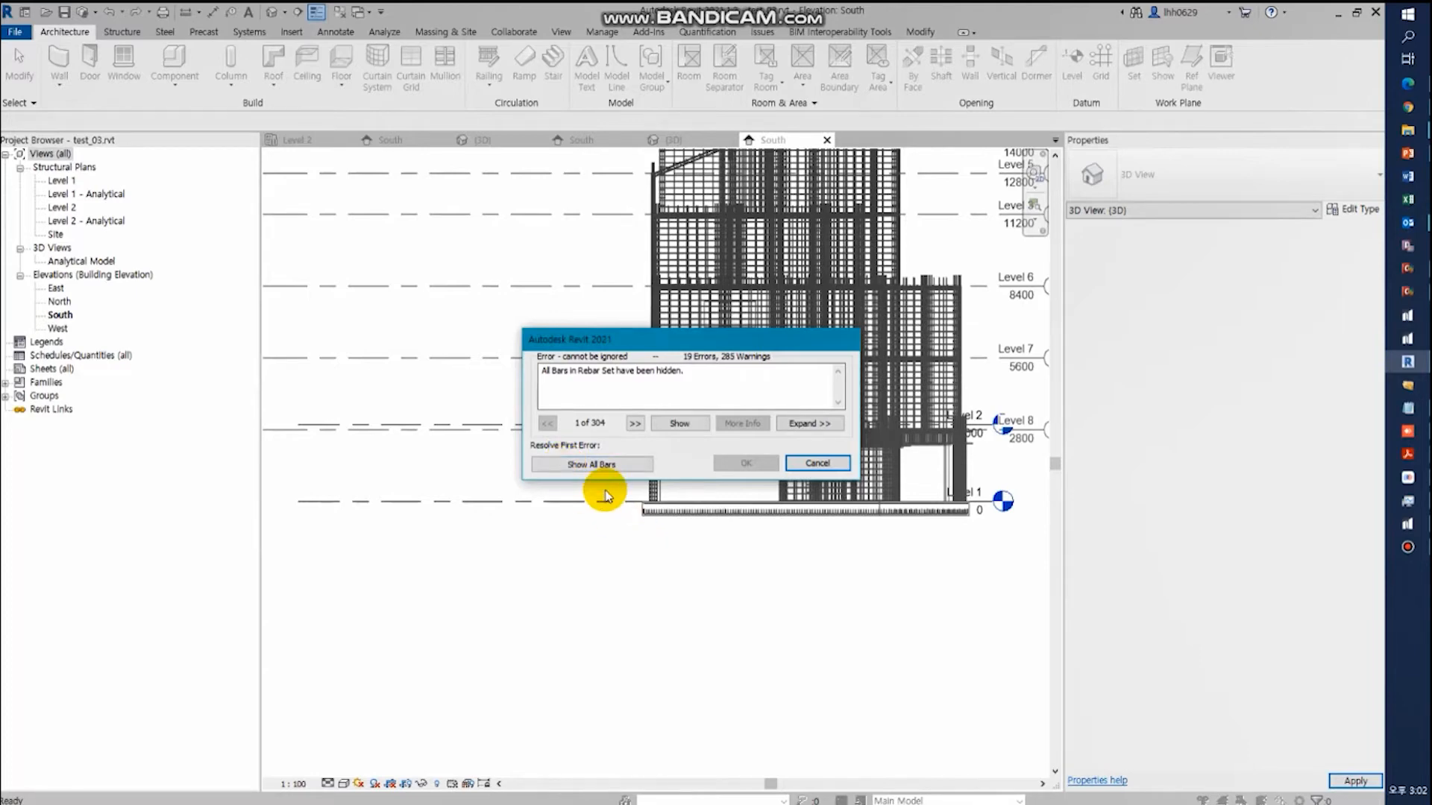
- Resolve the import errors by showing all bars of the hidden rebar sets and deleting the rebar with unsolvable shapes
{"action": "left_click", "coordinate": [603, 464]}
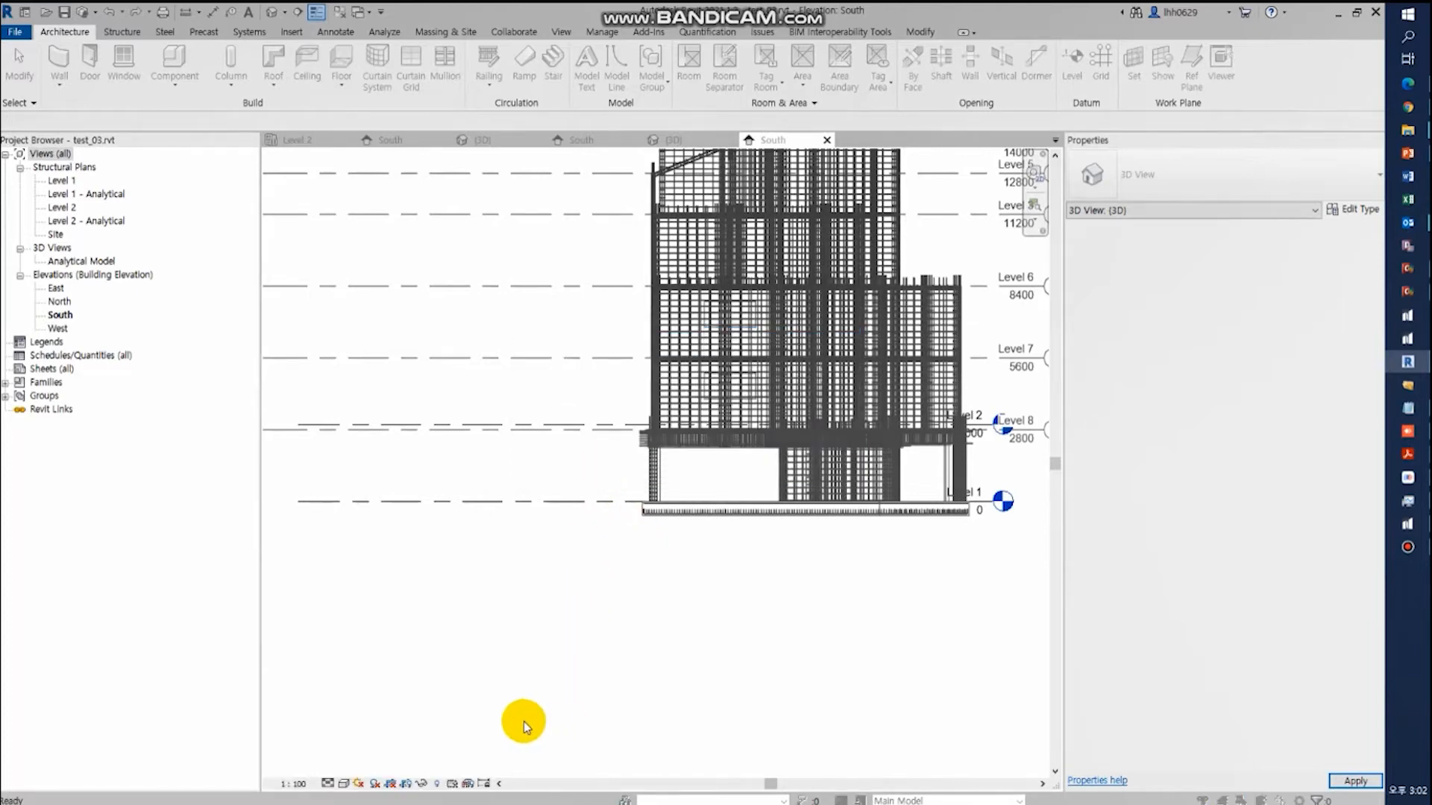
{"action": "left_click", "coordinate": [604, 466]}
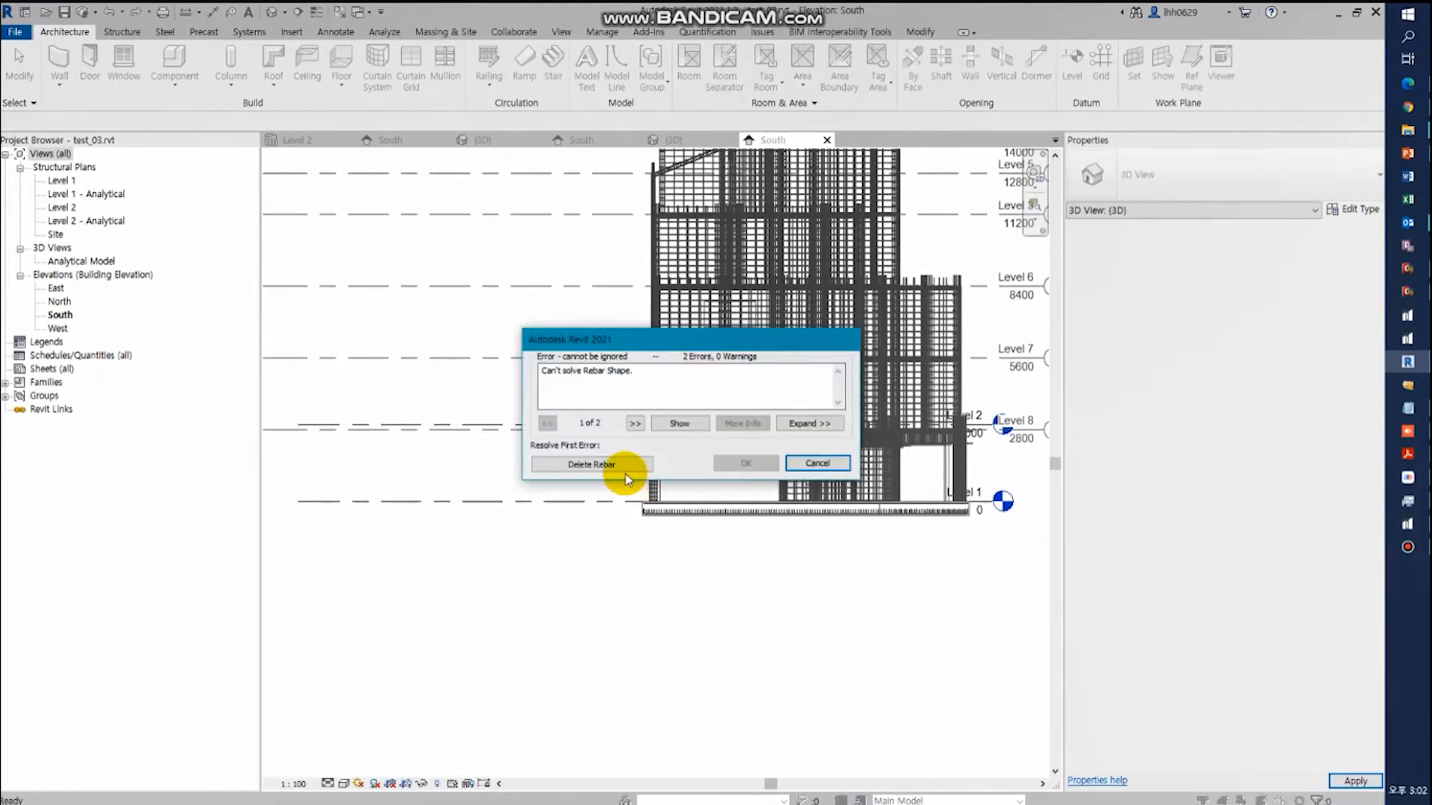
{"action": "left_click", "coordinate": [629, 465]}
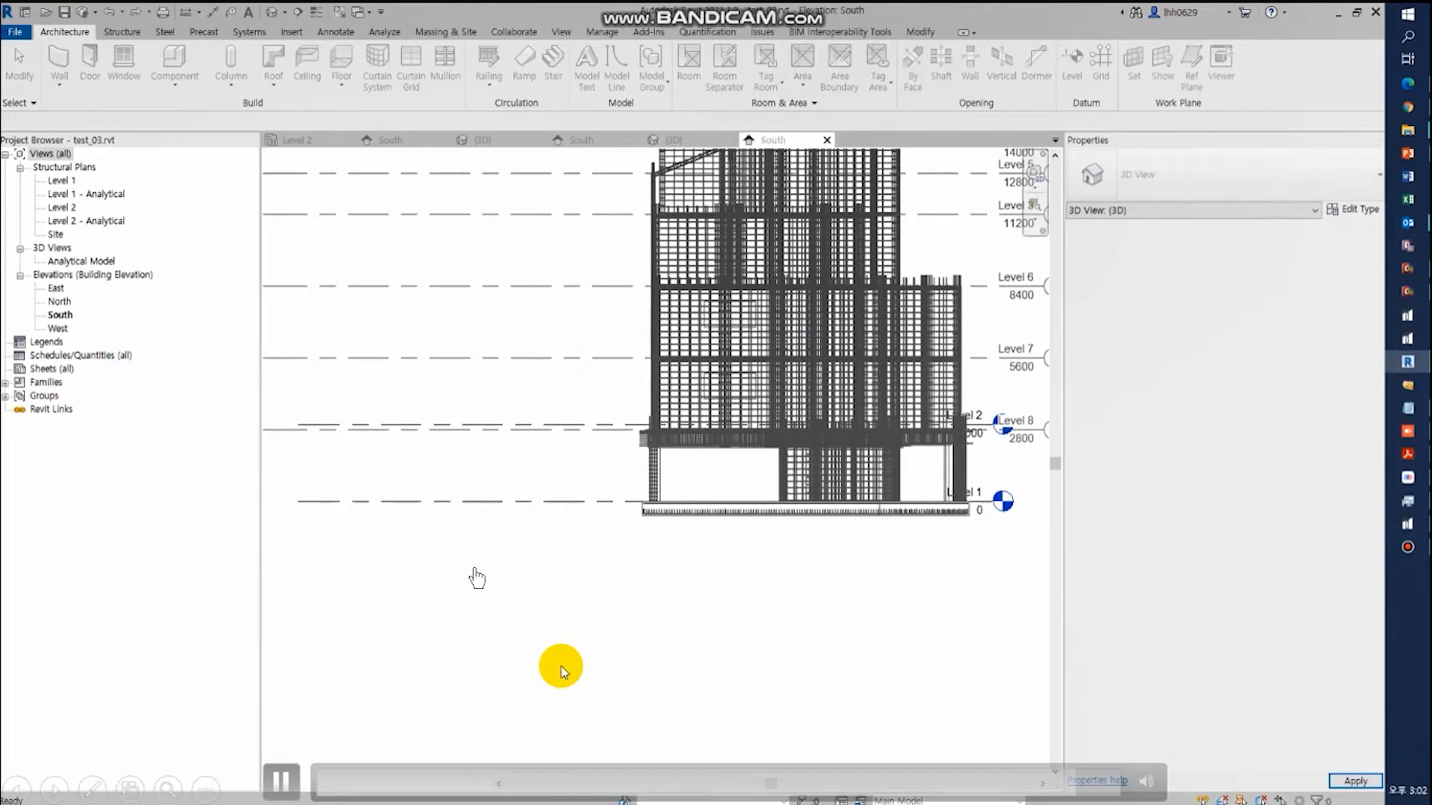
{"action": "left_click", "coordinate": [561, 666]}
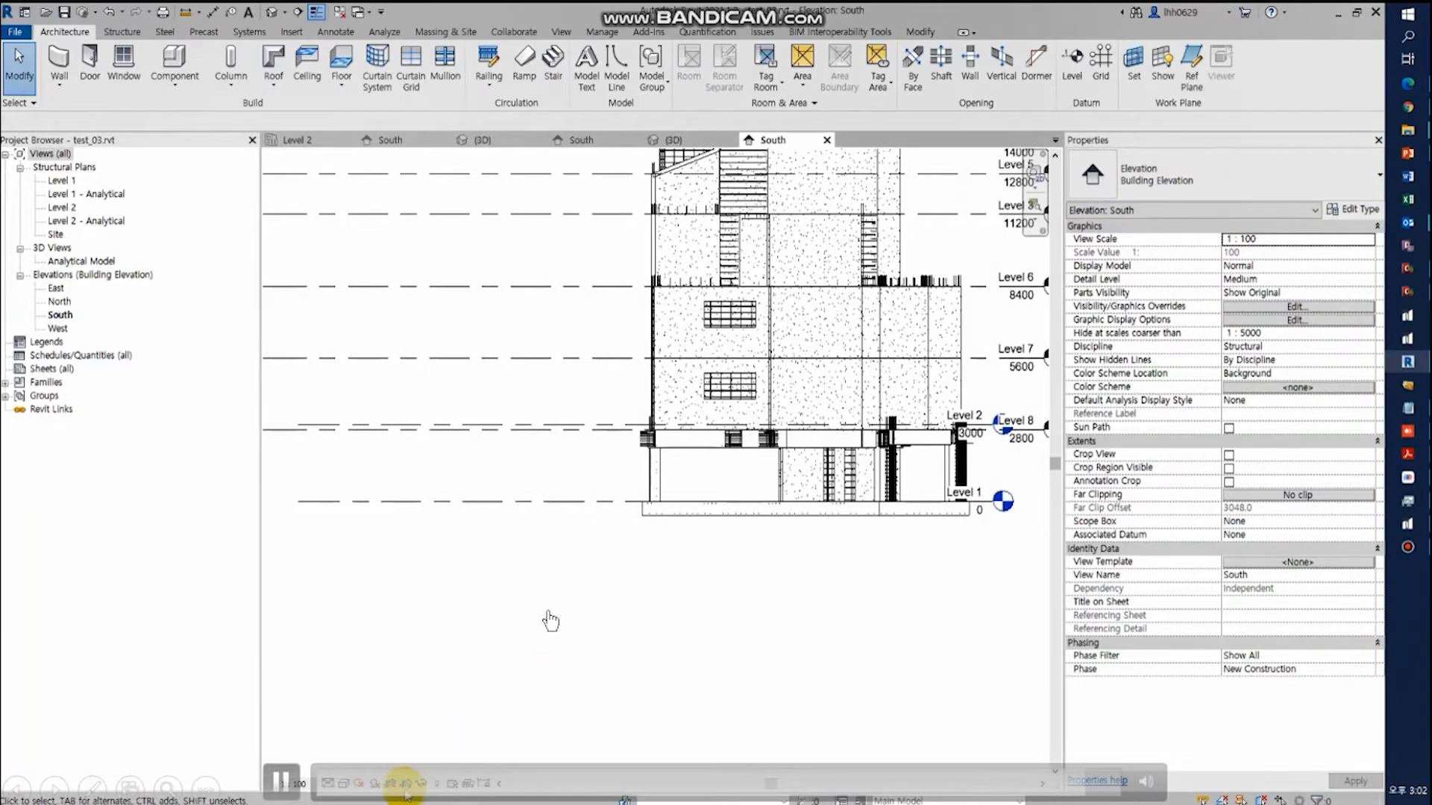
- Set the South elevation of the RC building to Wireframe and open its default 3D view
{"action": "left_click", "coordinate": [344, 784]}
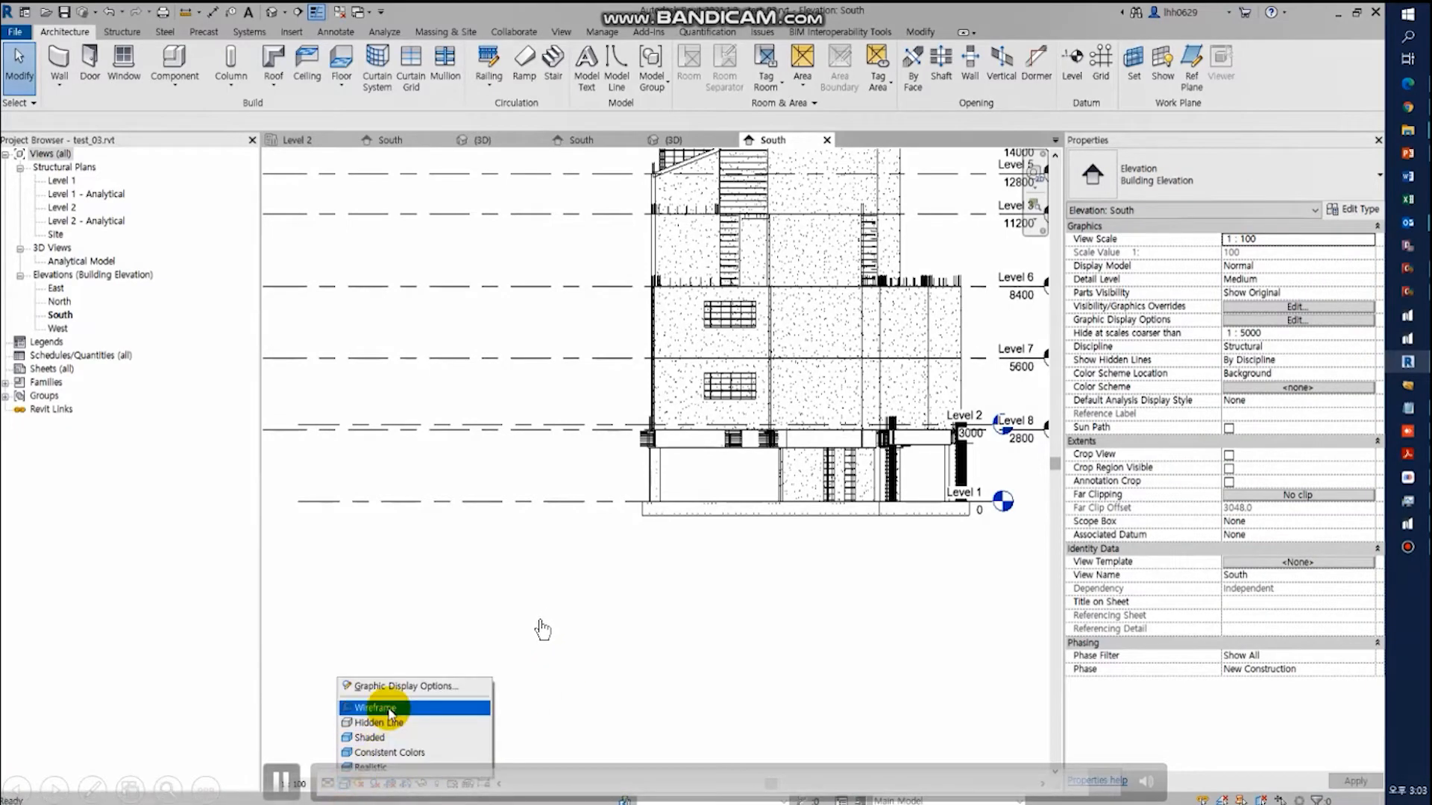
{"action": "left_click", "coordinate": [388, 708]}
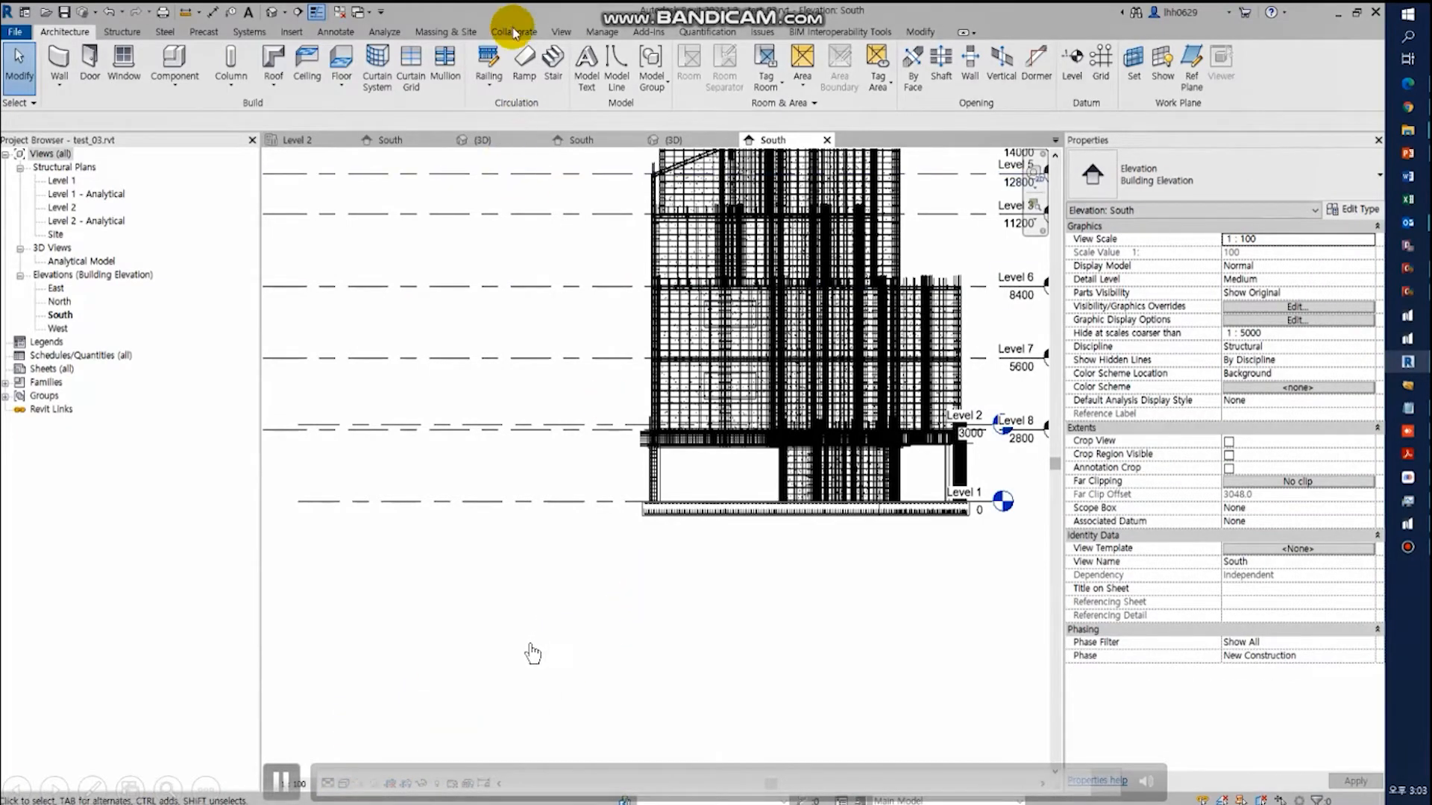
{"action": "left_click", "coordinate": [561, 31]}
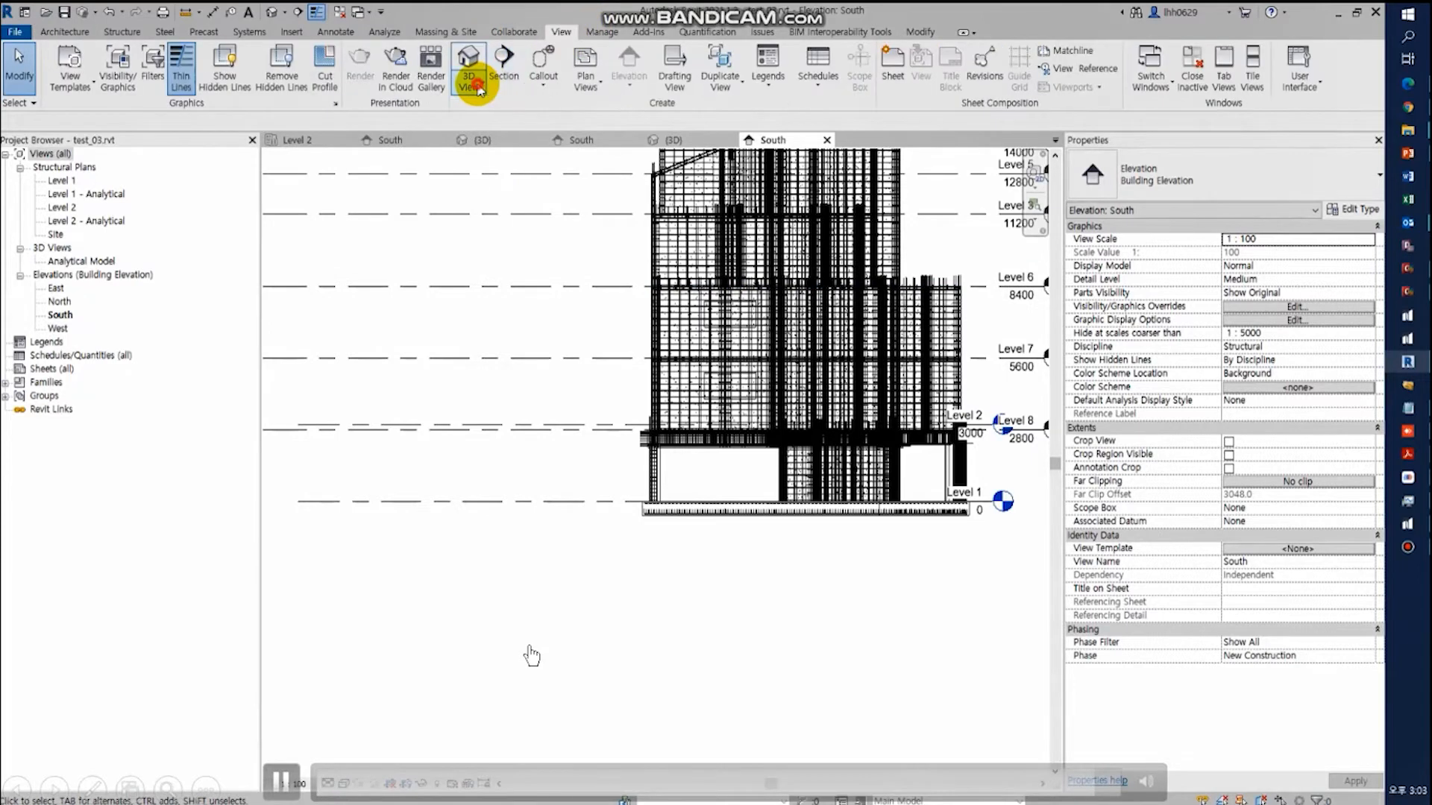
{"action": "left_click", "coordinate": [469, 77]}
{"action": "left_click", "coordinate": [455, 112]}
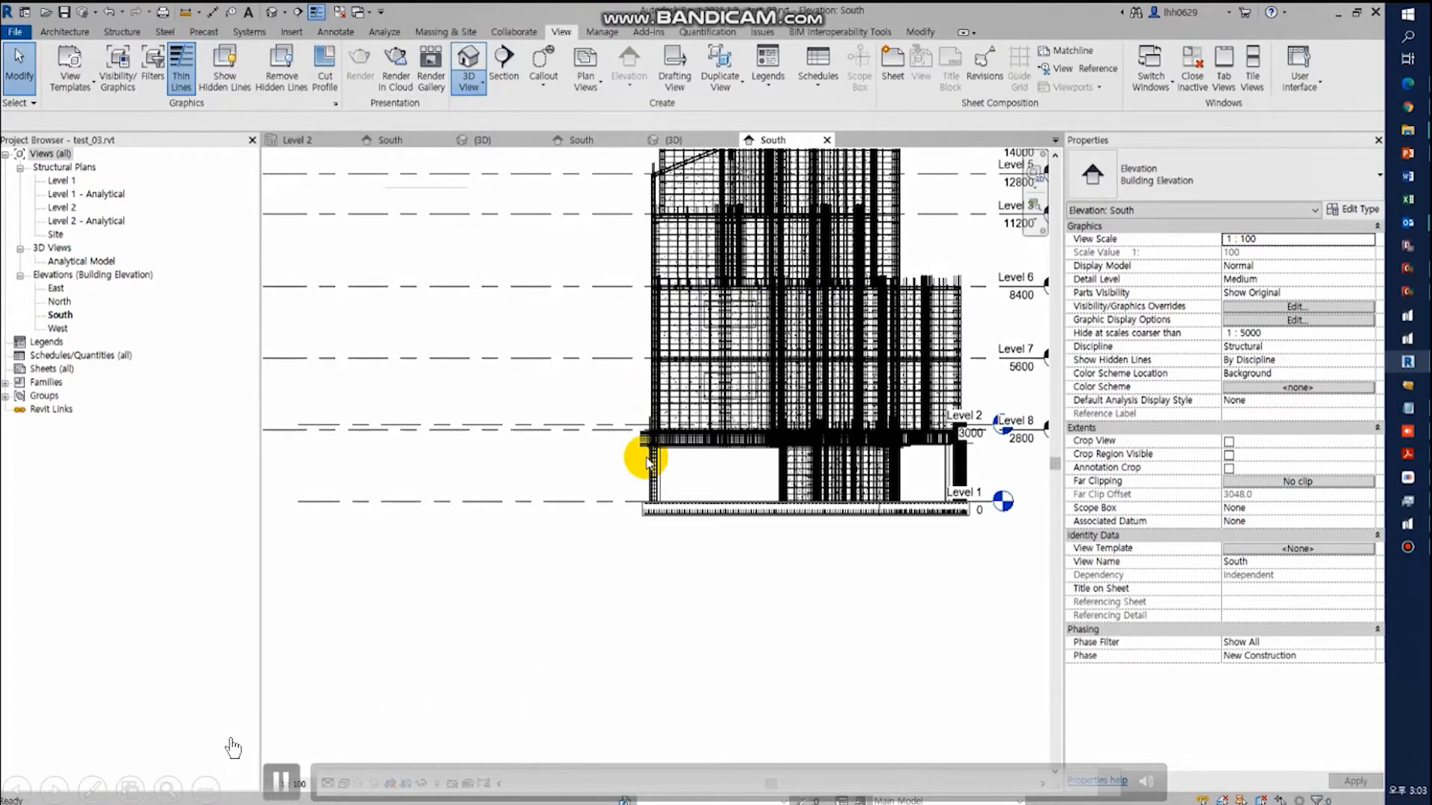
- Examine the RC building's reinforcement from several sides, selecting one rebar set with 250 mm maximum spacing
{"action": "middle_click_drag", "start_coordinate": [739, 496], "coordinate": [892, 468], "text": "shift"}
{"action": "scroll", "coordinate": [612, 372], "scroll_direction": "up", "scroll_amount": 8}
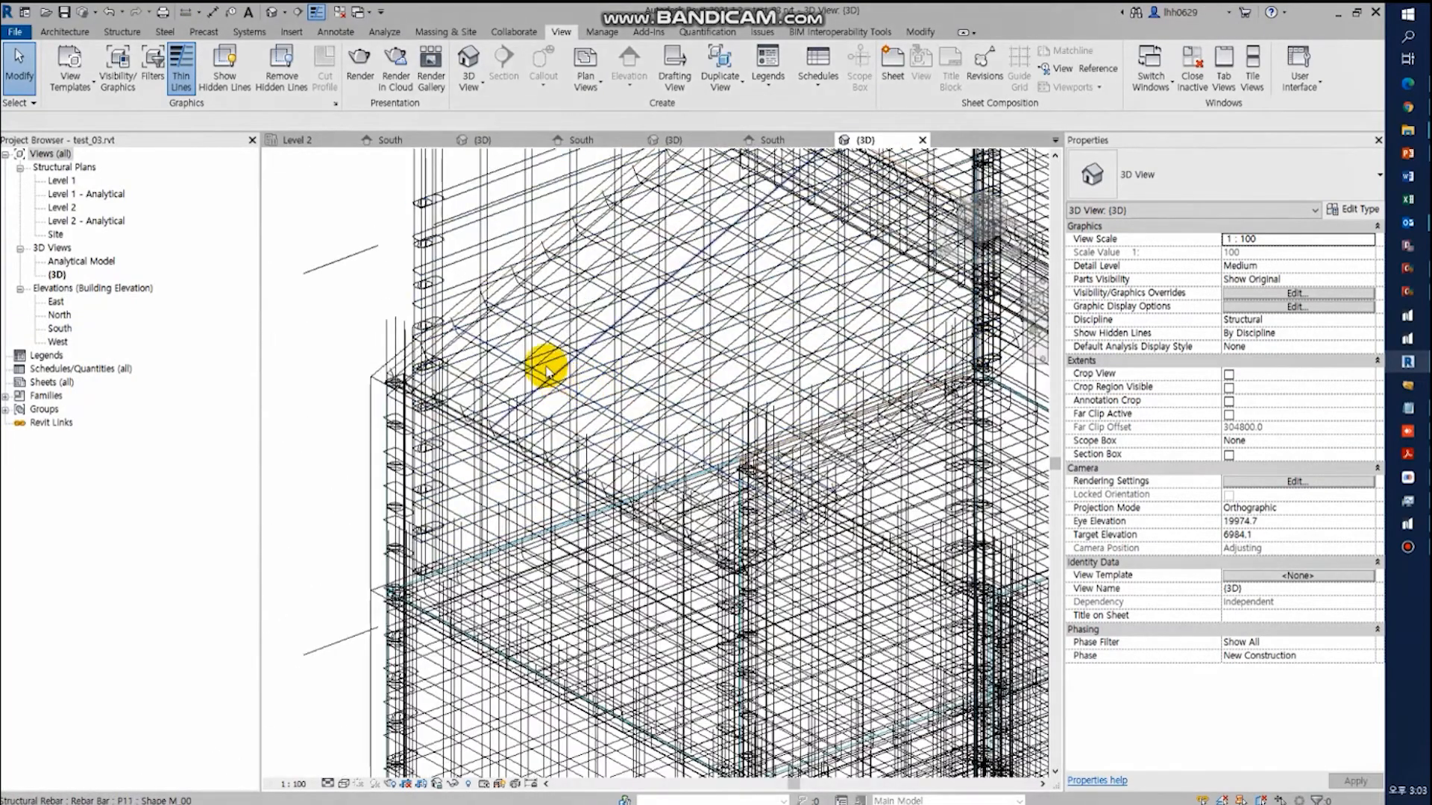
{"action": "scroll", "coordinate": [548, 373], "scroll_direction": "down", "scroll_amount": 2}
{"action": "middle_click_drag", "start_coordinate": [646, 393], "coordinate": [486, 453]}
{"action": "middle_click_drag", "start_coordinate": [649, 407], "coordinate": [768, 288], "text": "shift"}
{"action": "scroll", "coordinate": [740, 406], "scroll_direction": "down", "scroll_amount": 3}
{"action": "left_click", "coordinate": [766, 391]}
{"action": "middle_click_drag", "start_coordinate": [766, 390], "coordinate": [815, 323], "text": "shift"}
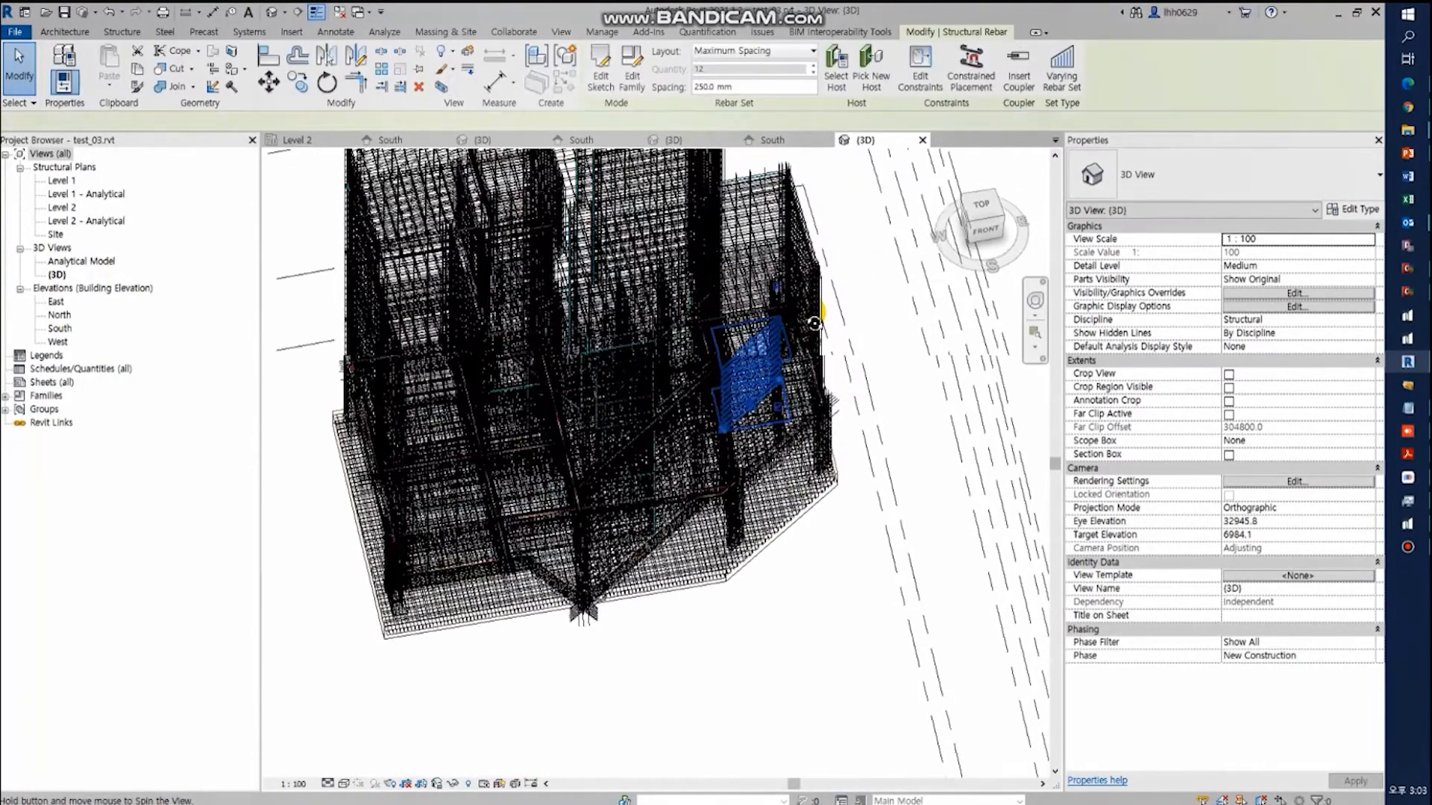
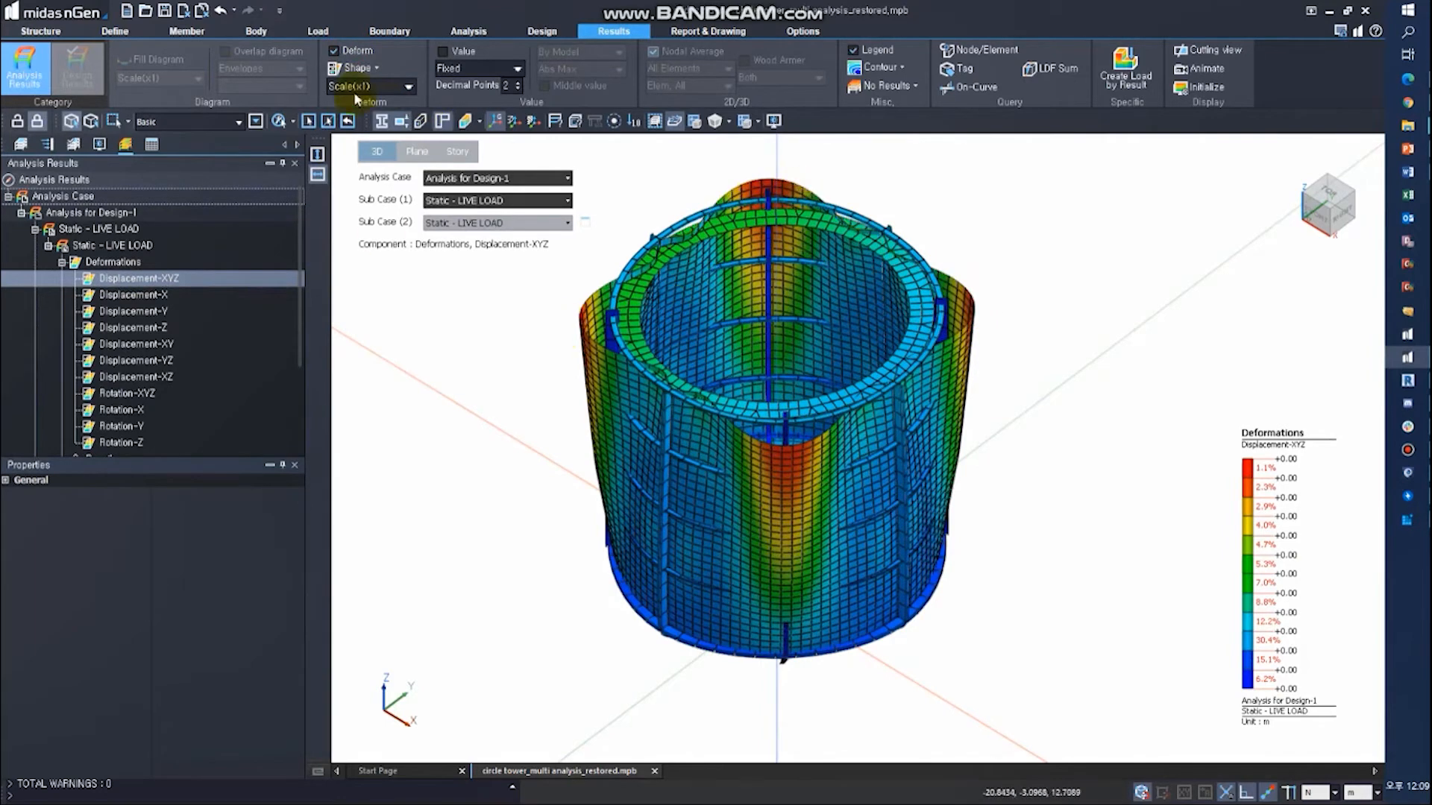
- Enter Mesh View Mode for the circular tower and check the mesh of all members for unconnected members
{"action": "left_click", "coordinate": [469, 30]}
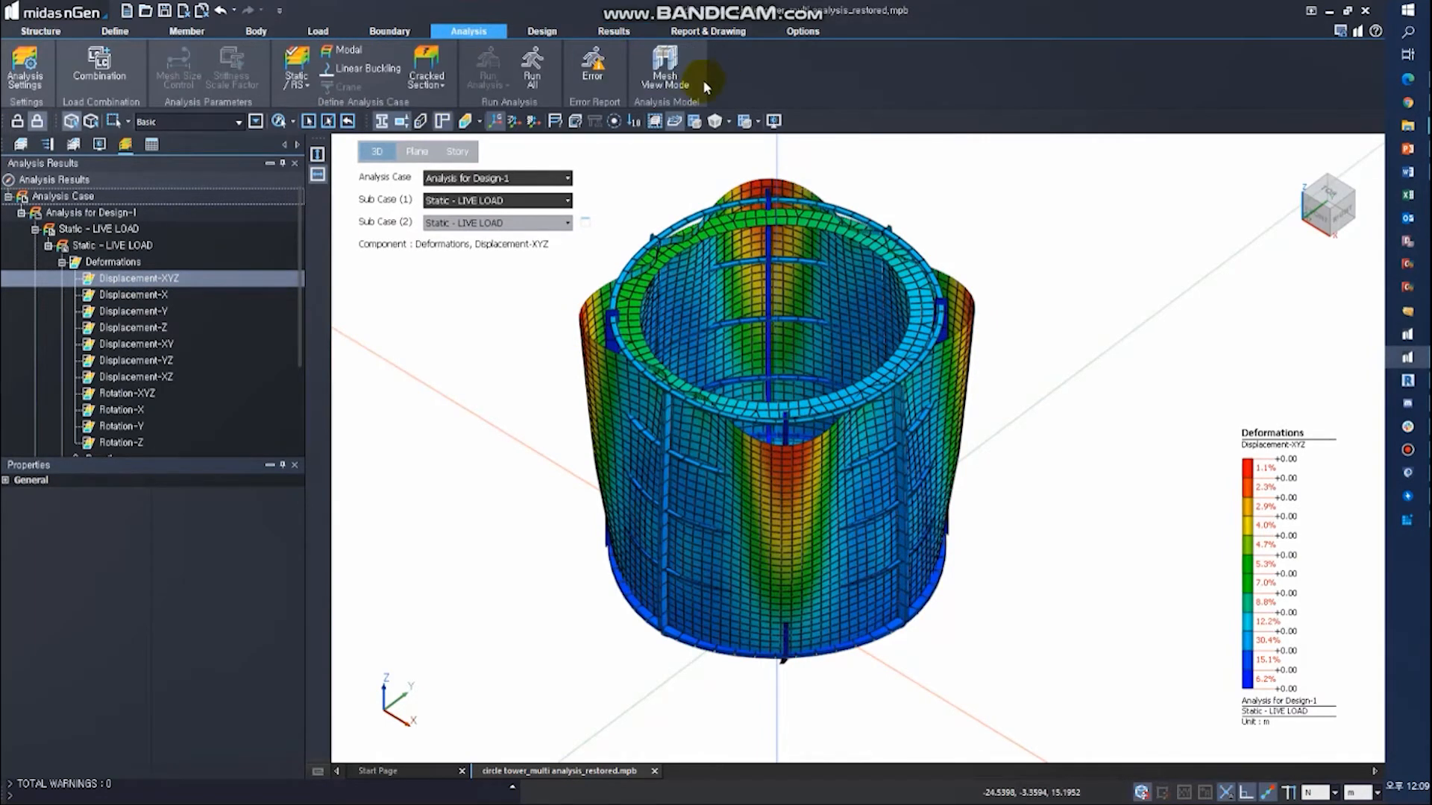
{"action": "left_click", "coordinate": [684, 79]}
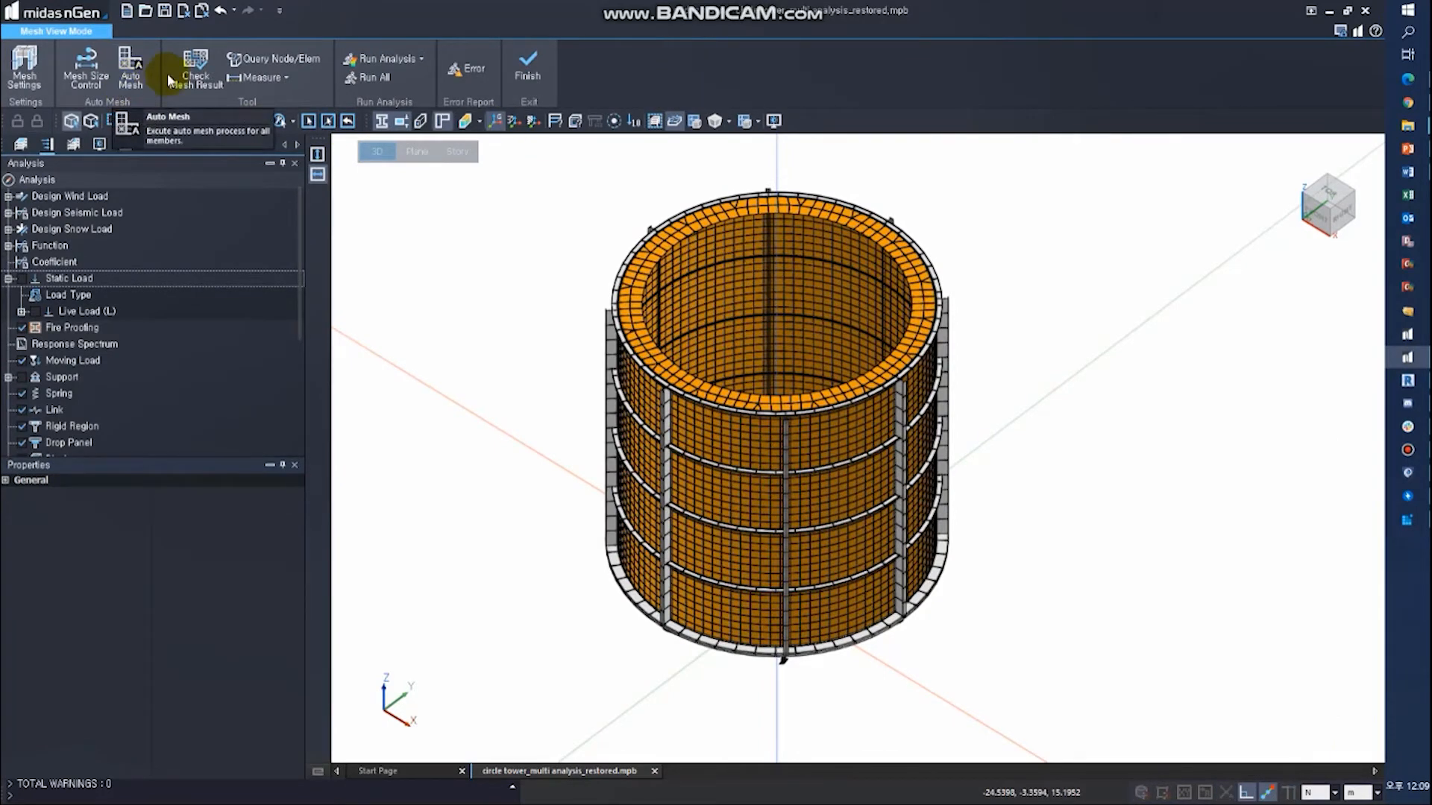
{"action": "left_click", "coordinate": [195, 69]}
{"action": "left_click", "coordinate": [48, 242]}
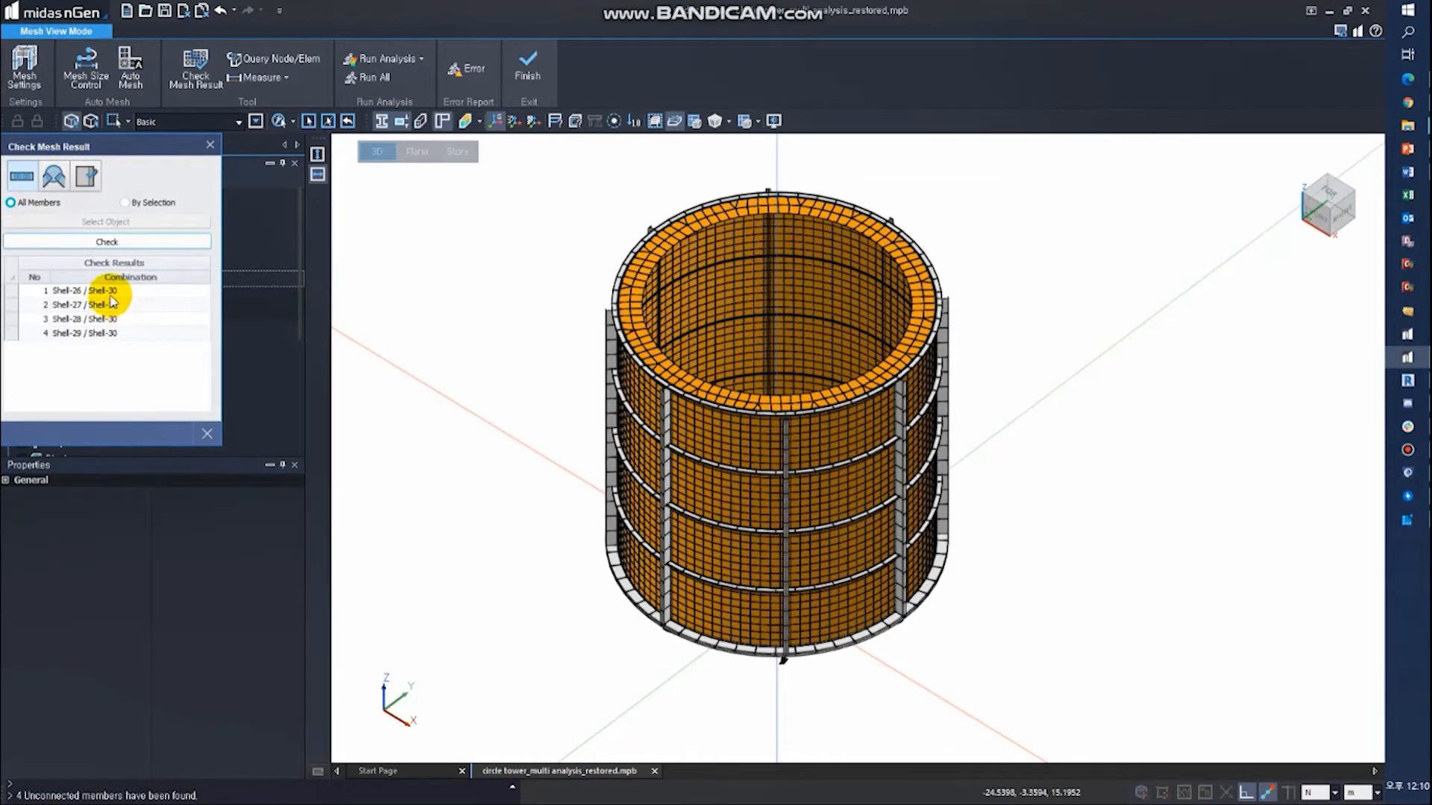
- Examine the first three listed shell pairs and the upper wall shells from the side, then close the check and finish Mesh View Mode
{"action": "left_click", "coordinate": [110, 295]}
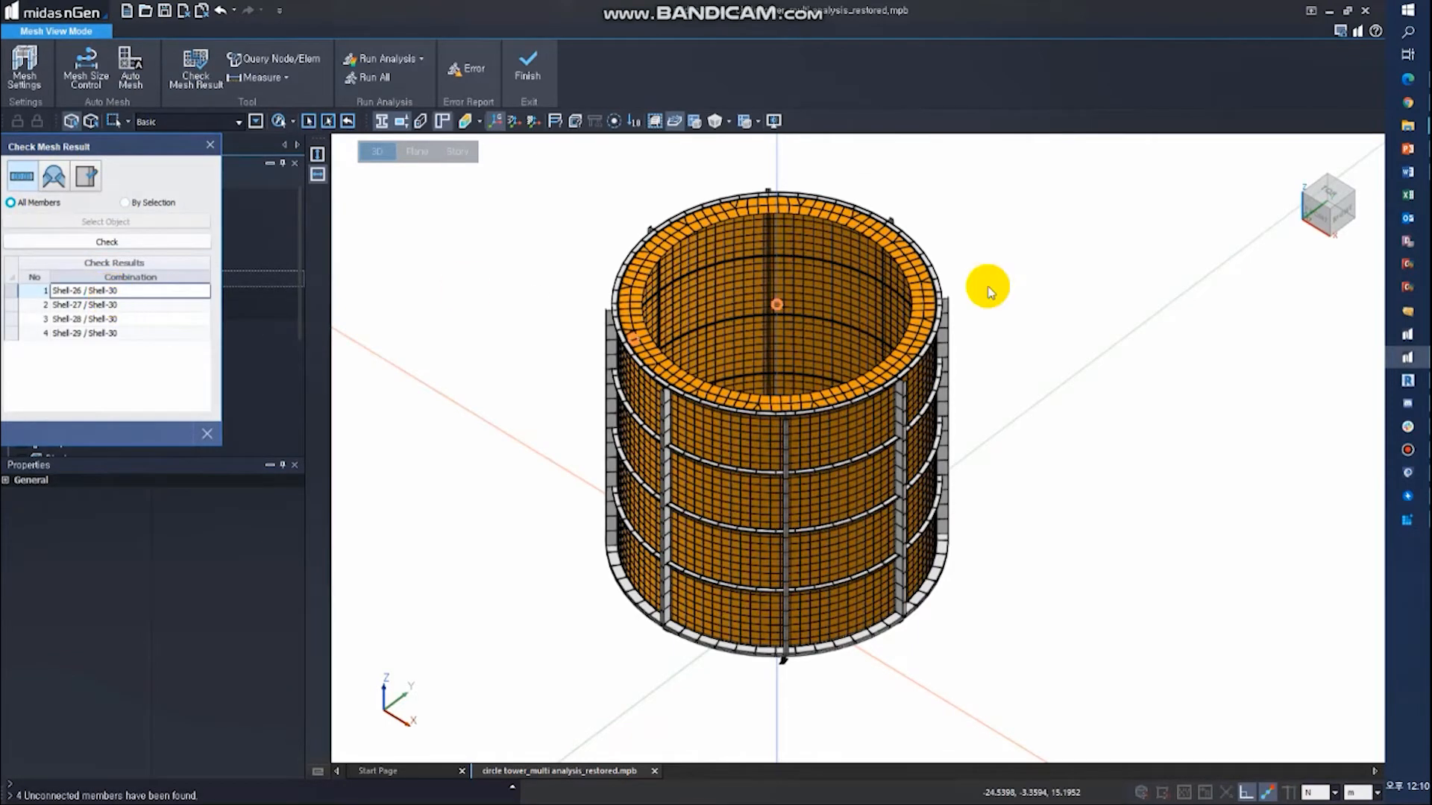
{"action": "left_click", "coordinate": [1342, 220]}
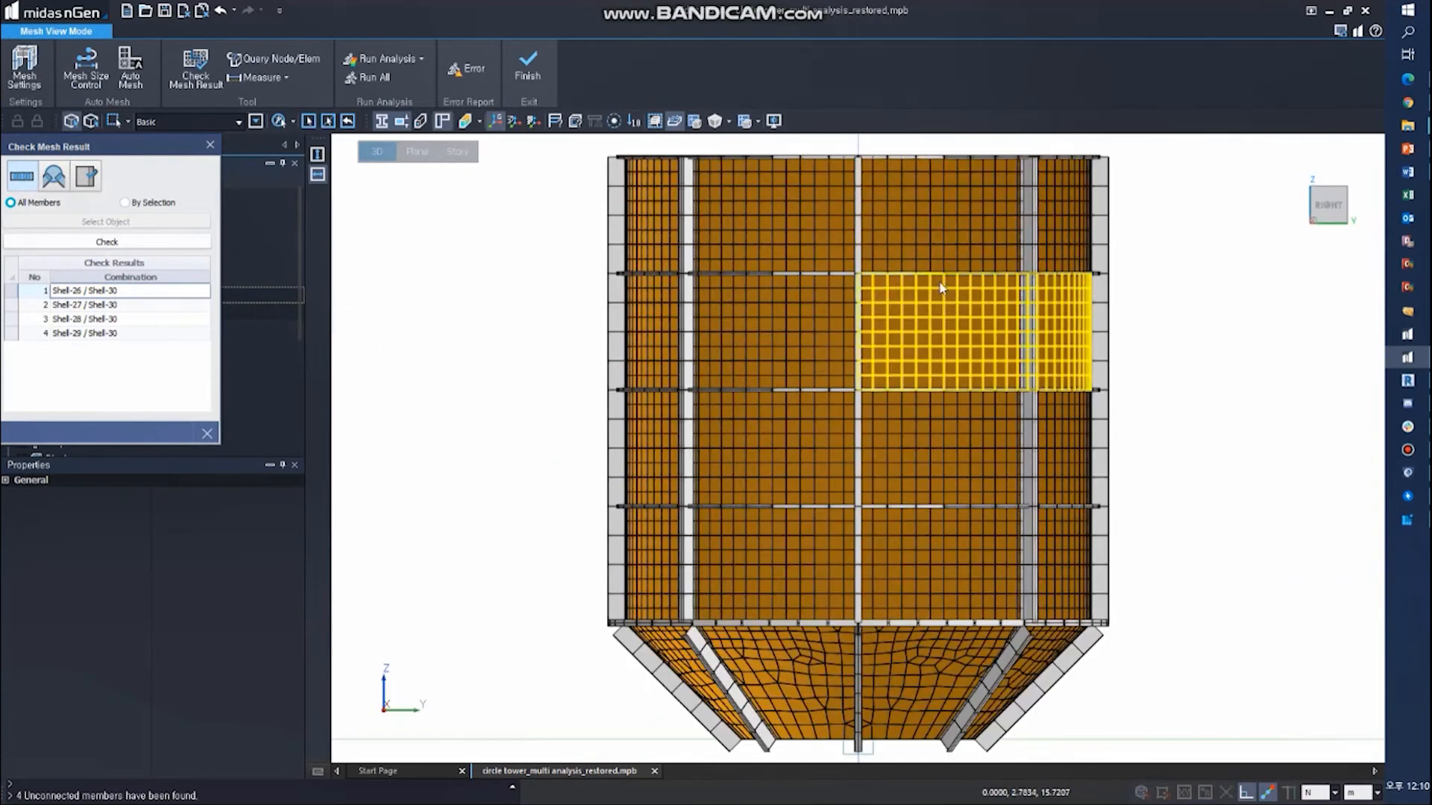
{"action": "left_click", "coordinate": [140, 304]}
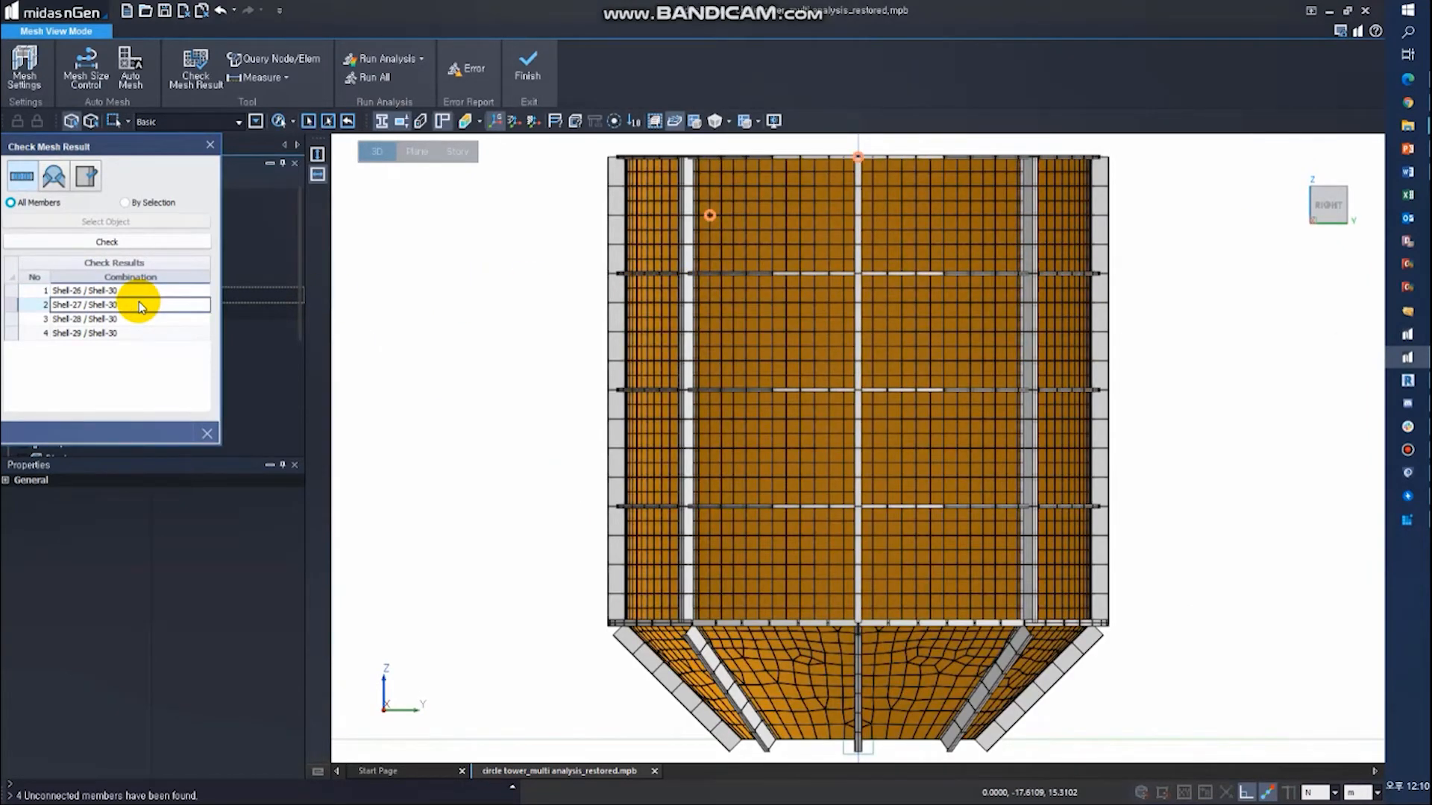
{"action": "left_click", "coordinate": [125, 320]}
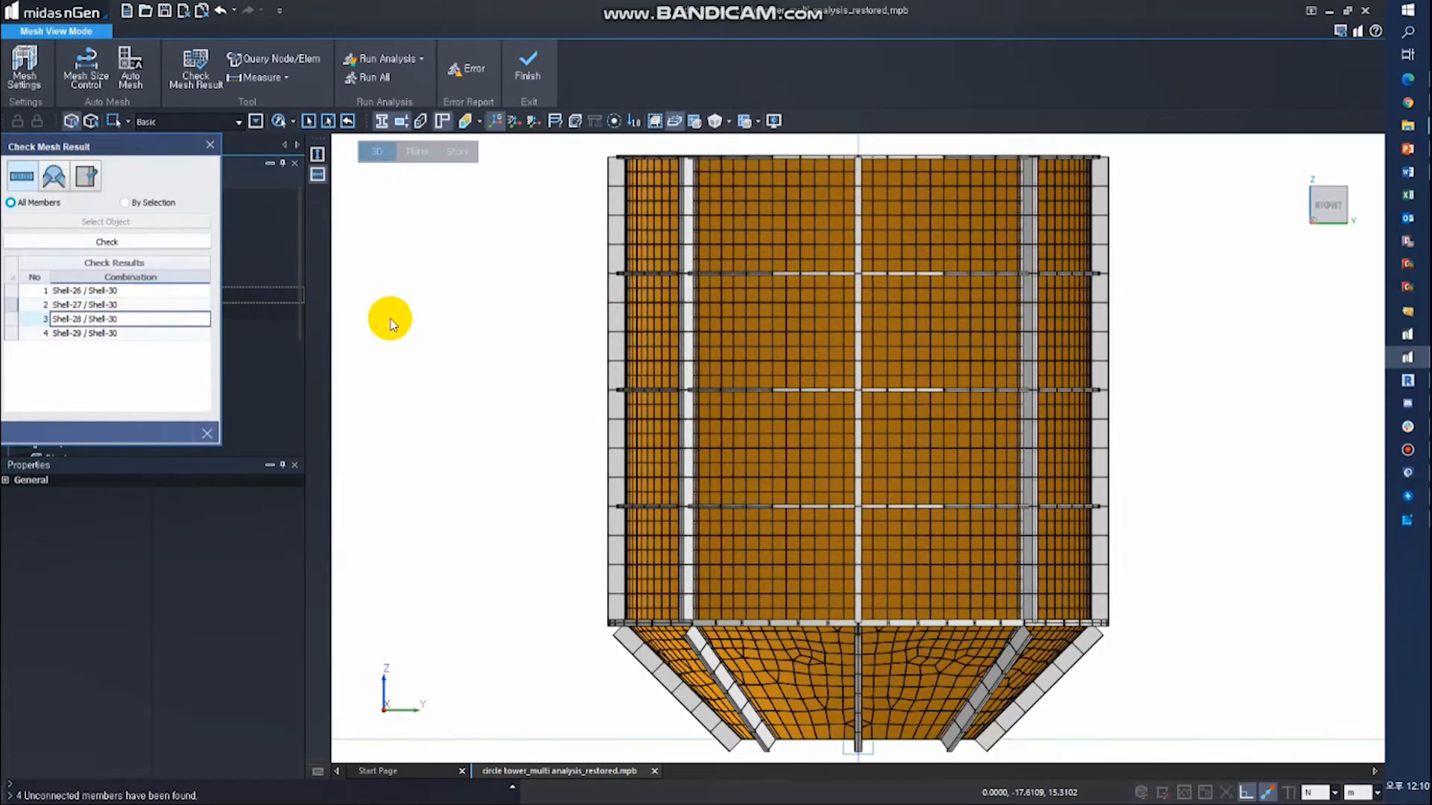
{"action": "middle_click_drag", "start_coordinate": [554, 330], "coordinate": [543, 318]}
{"action": "middle_click_drag", "start_coordinate": [605, 282], "coordinate": [644, 562]}
{"action": "left_click", "coordinate": [970, 477]}
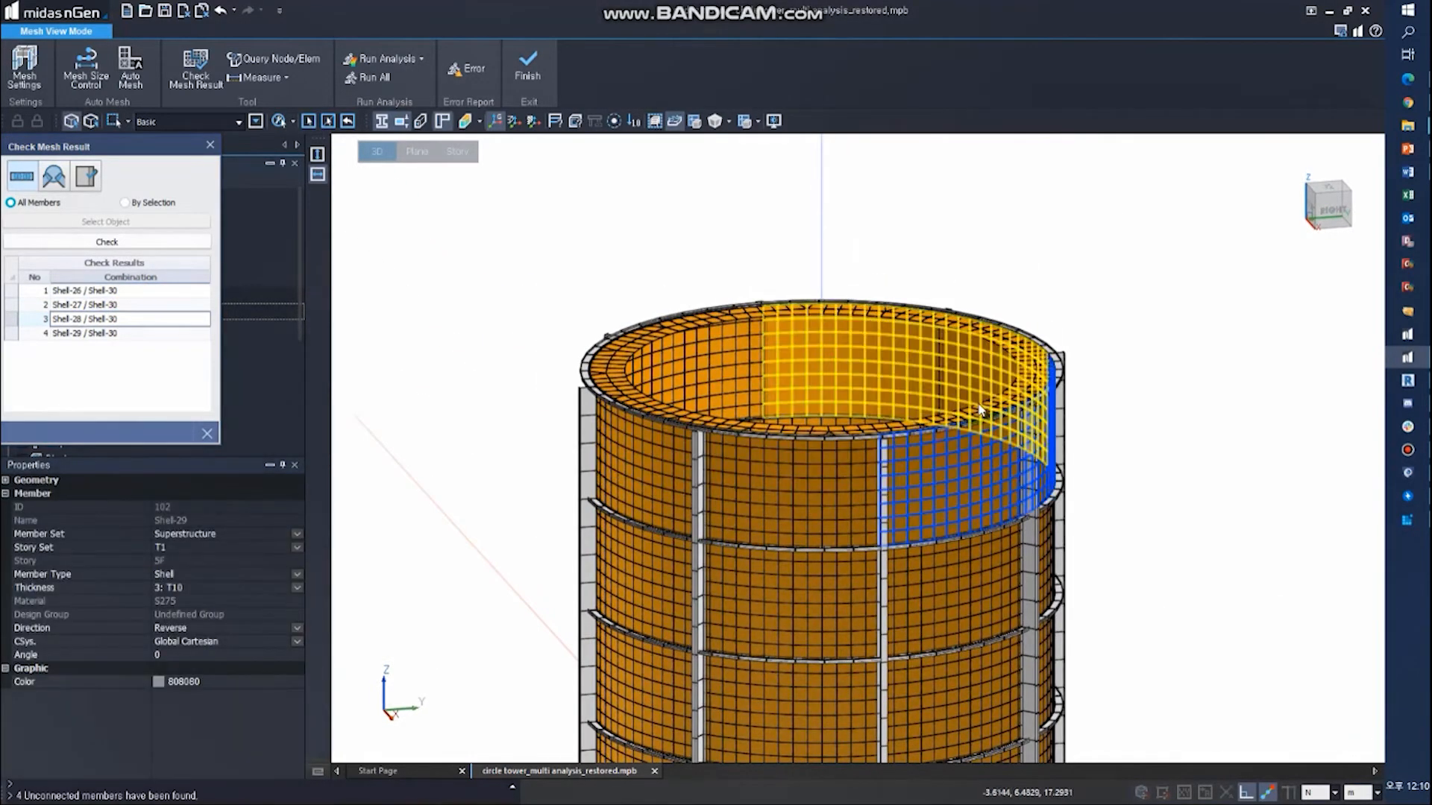
{"action": "left_click", "coordinate": [995, 408]}
{"action": "key", "text": "Escape"}
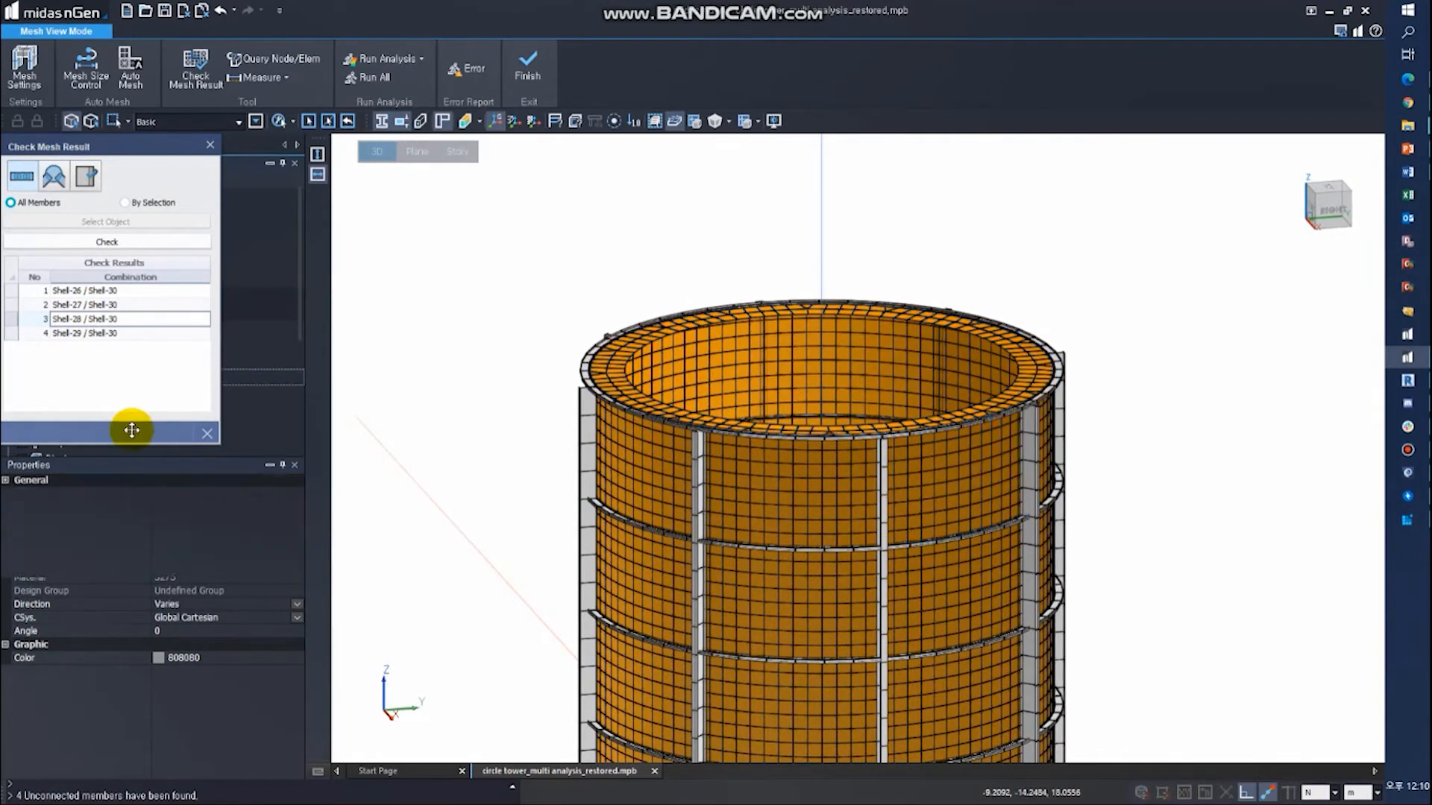
{"action": "left_click", "coordinate": [207, 438]}
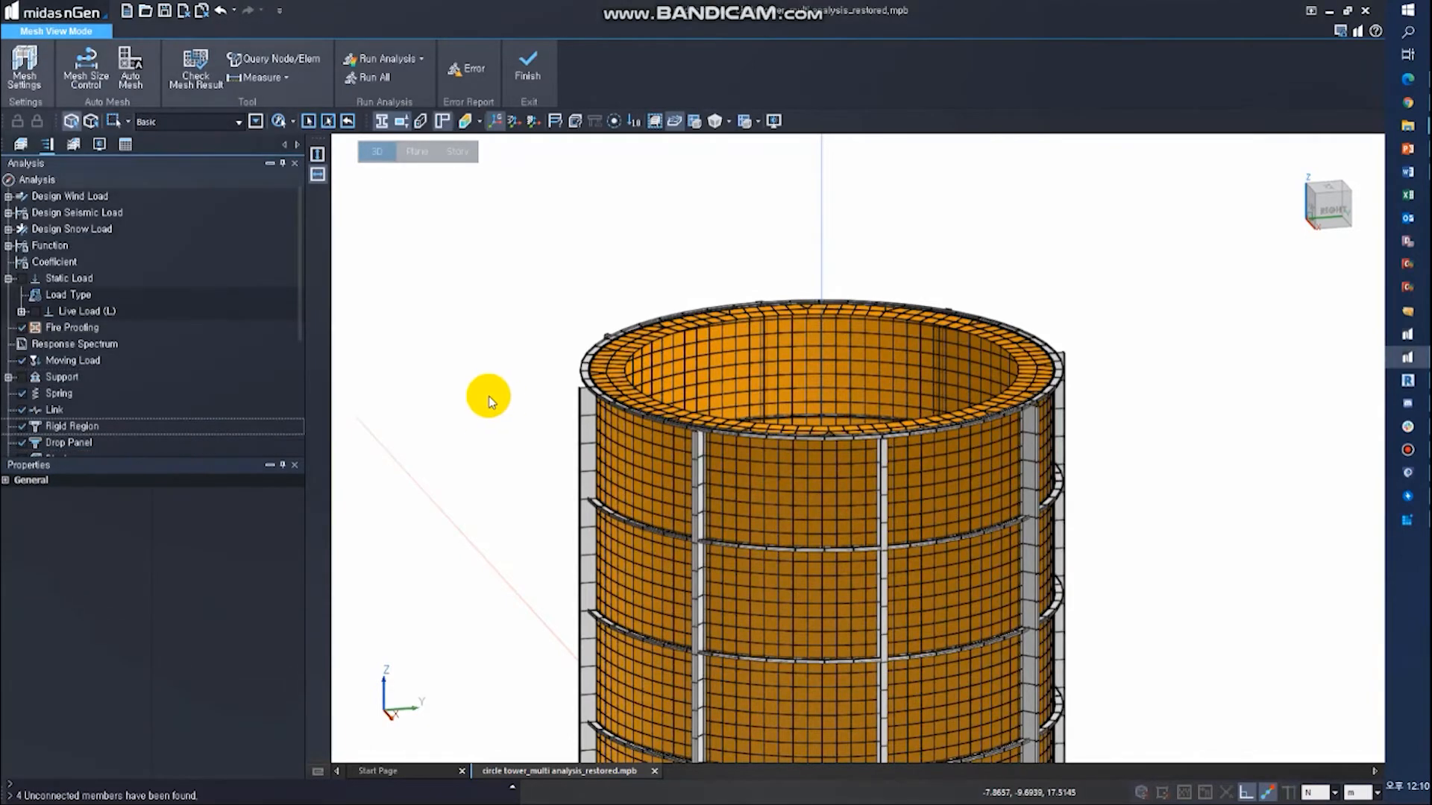
{"action": "left_click", "coordinate": [525, 56]}
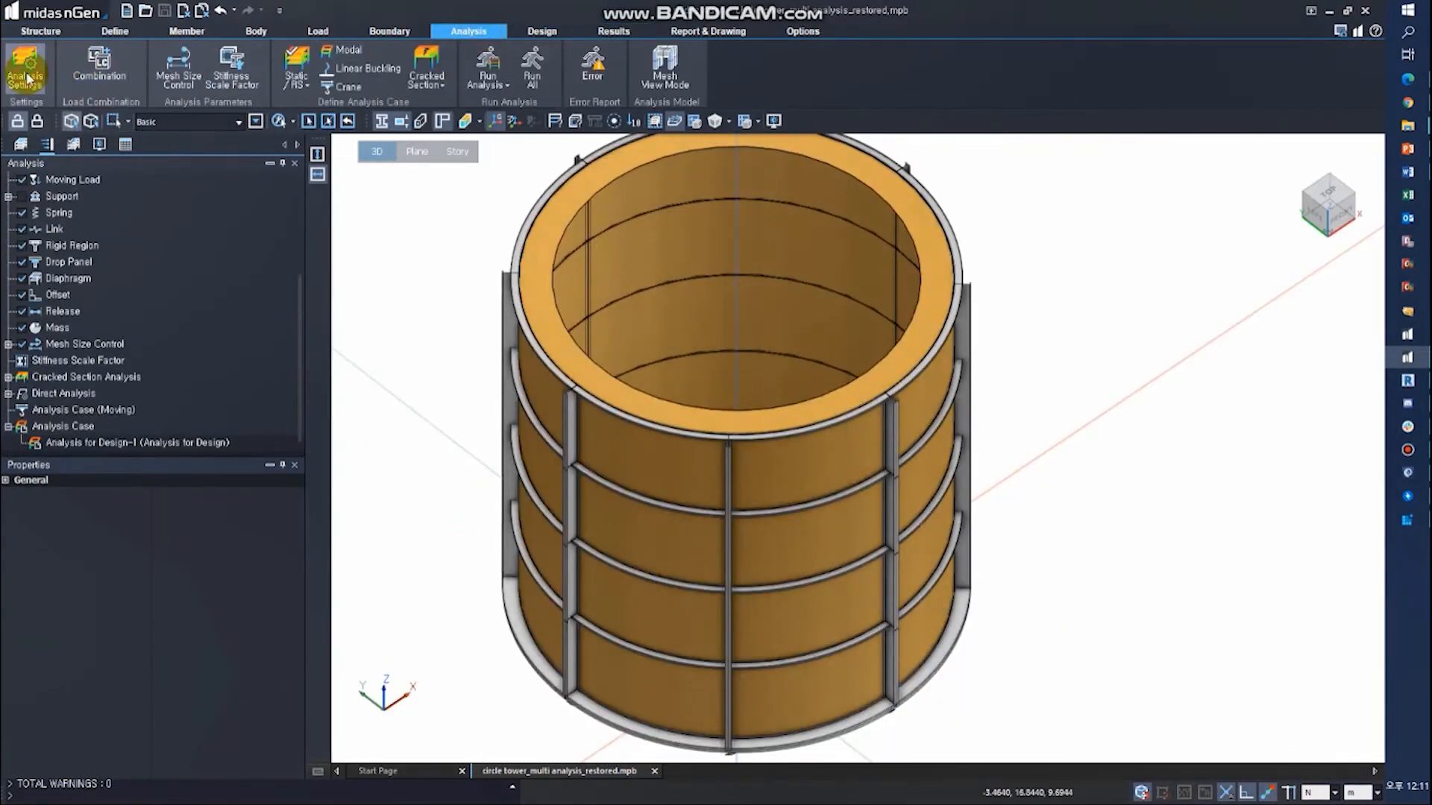
- Apply the analysis mesh settings with a 2D mesh length of 1 m and Tri+Quad elements, and run the analysis
{"action": "left_click", "coordinate": [25, 75]}
{"action": "left_click", "coordinate": [326, 256]}
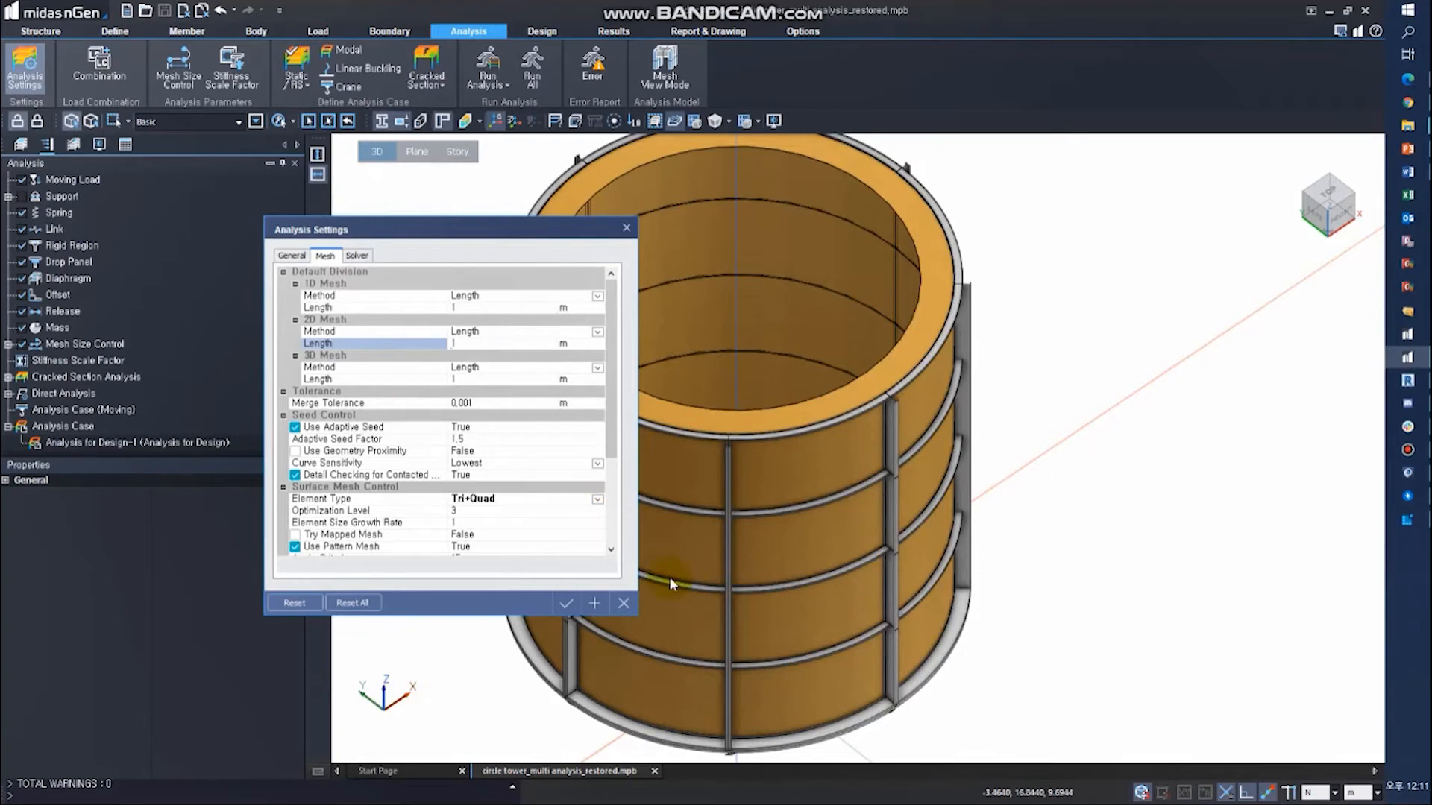
{"action": "left_click", "coordinate": [566, 603]}
{"action": "left_click", "coordinate": [473, 450]}
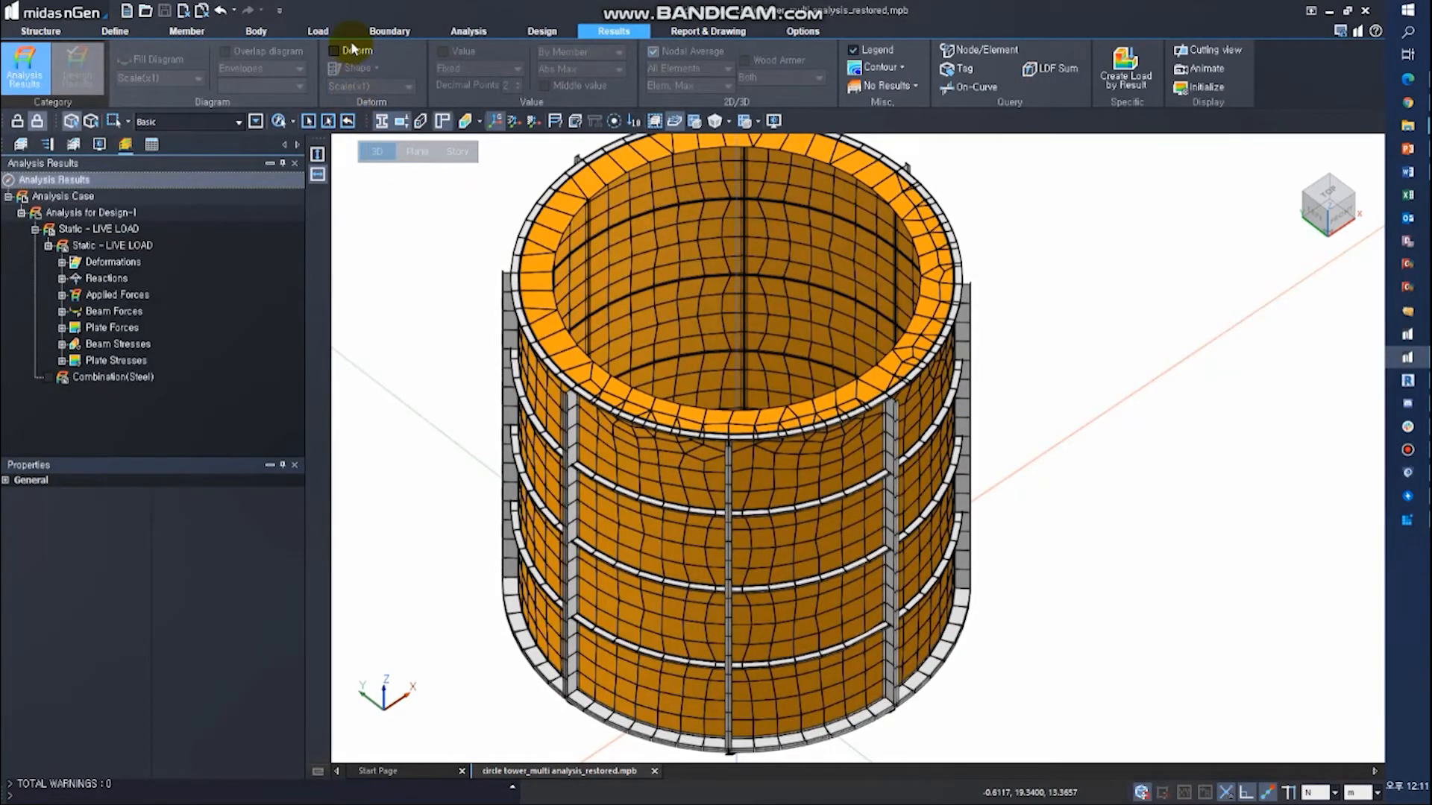
- Display the deformed shape with the Displacement-XYZ contour for the static live load
{"action": "left_click", "coordinate": [353, 49]}
{"action": "left_click", "coordinate": [106, 277]}
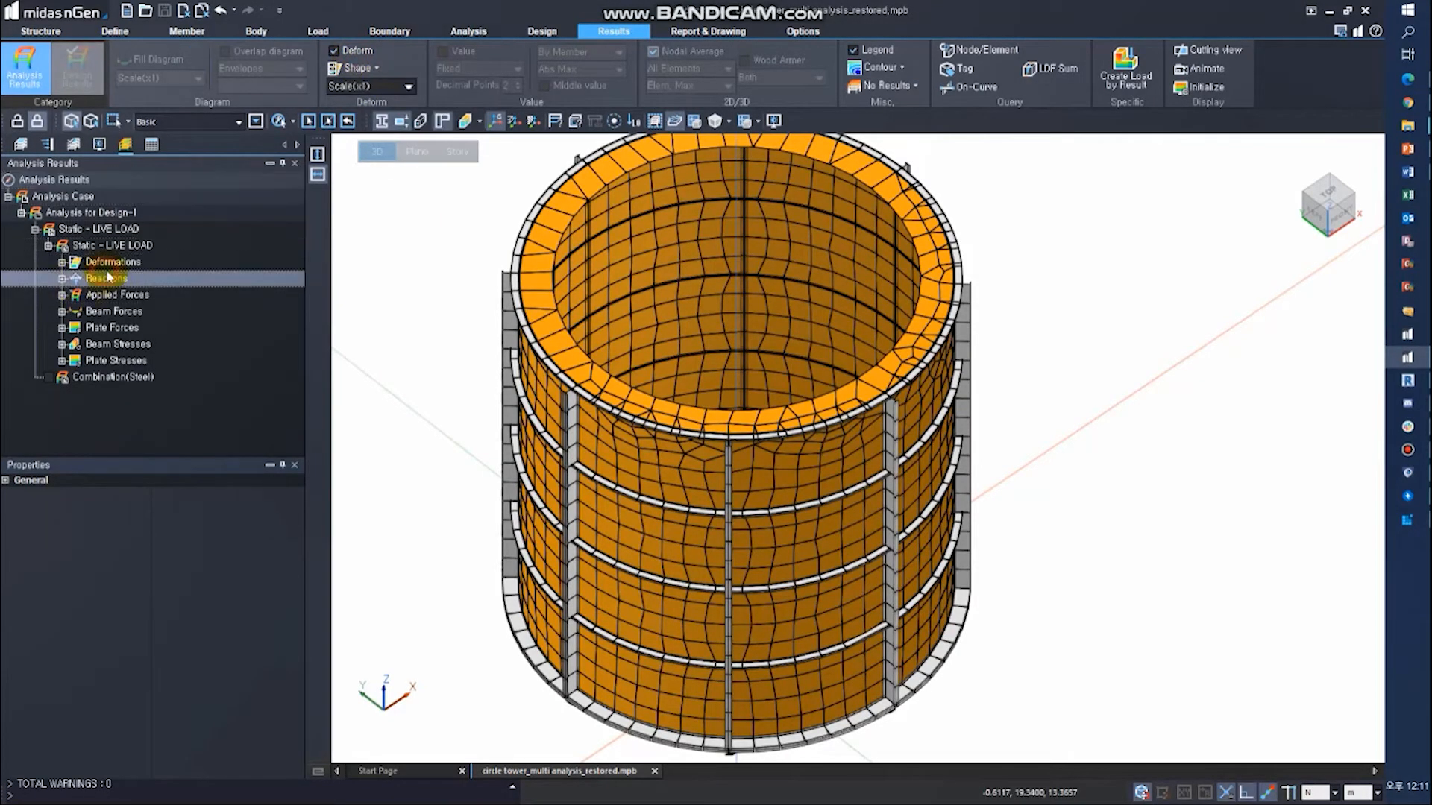
{"action": "double_click", "coordinate": [111, 262]}
{"action": "left_click", "coordinate": [123, 277]}
{"action": "middle_click_drag", "start_coordinate": [459, 370], "coordinate": [763, 498]}
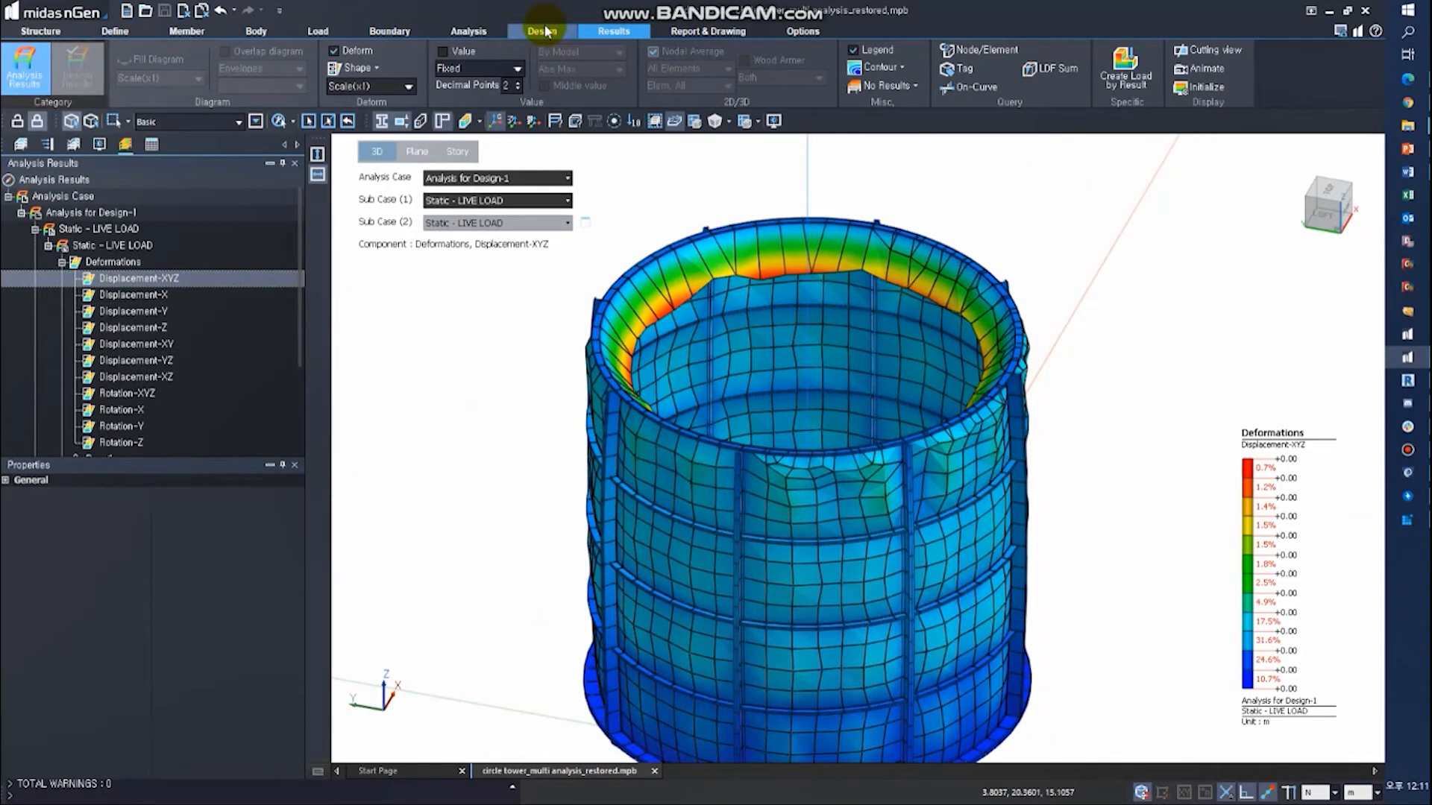
- Return to Mesh View Mode and recheck all members for unconnected mesh, then close the check
{"action": "left_click", "coordinate": [469, 32]}
{"action": "left_click", "coordinate": [680, 56]}
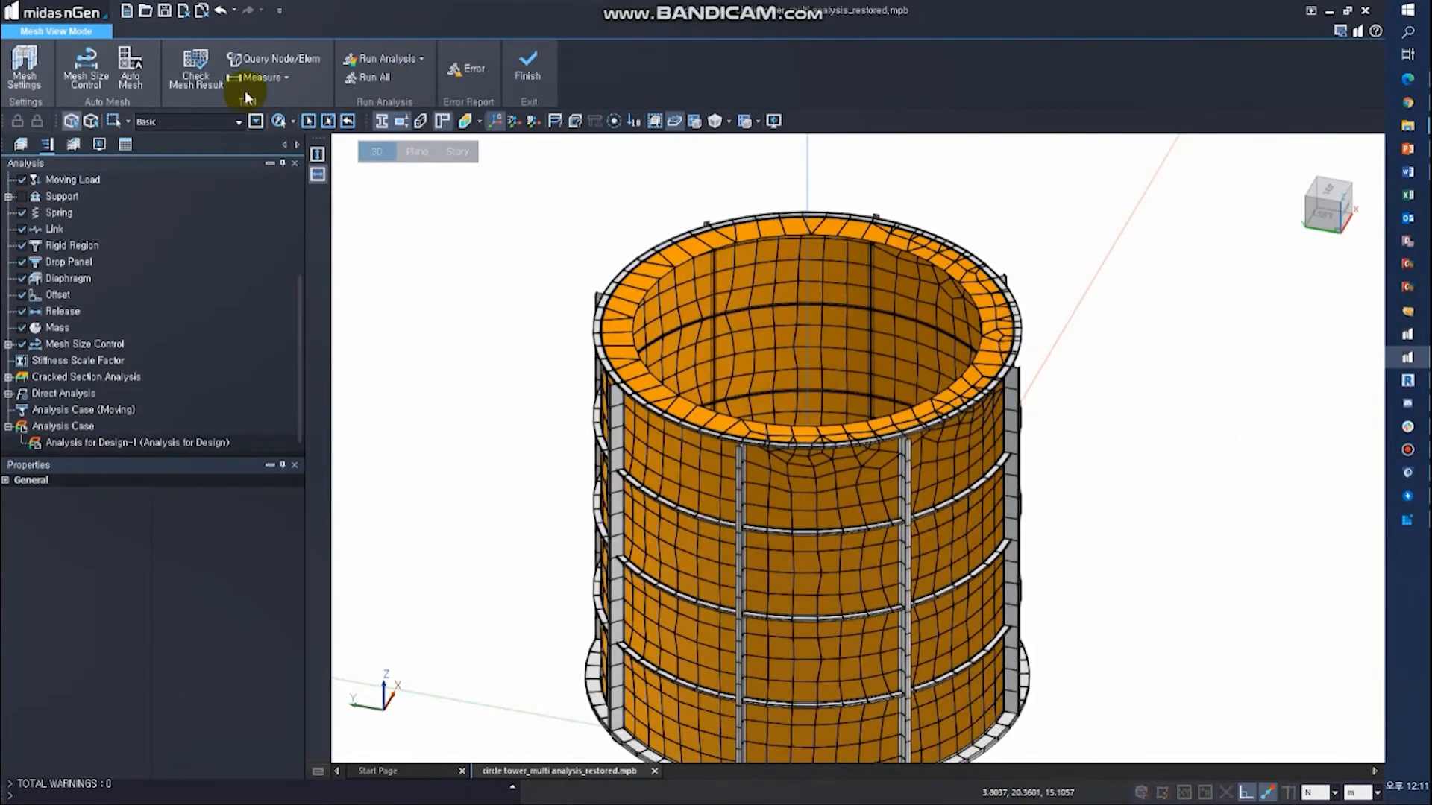
{"action": "left_click", "coordinate": [204, 75]}
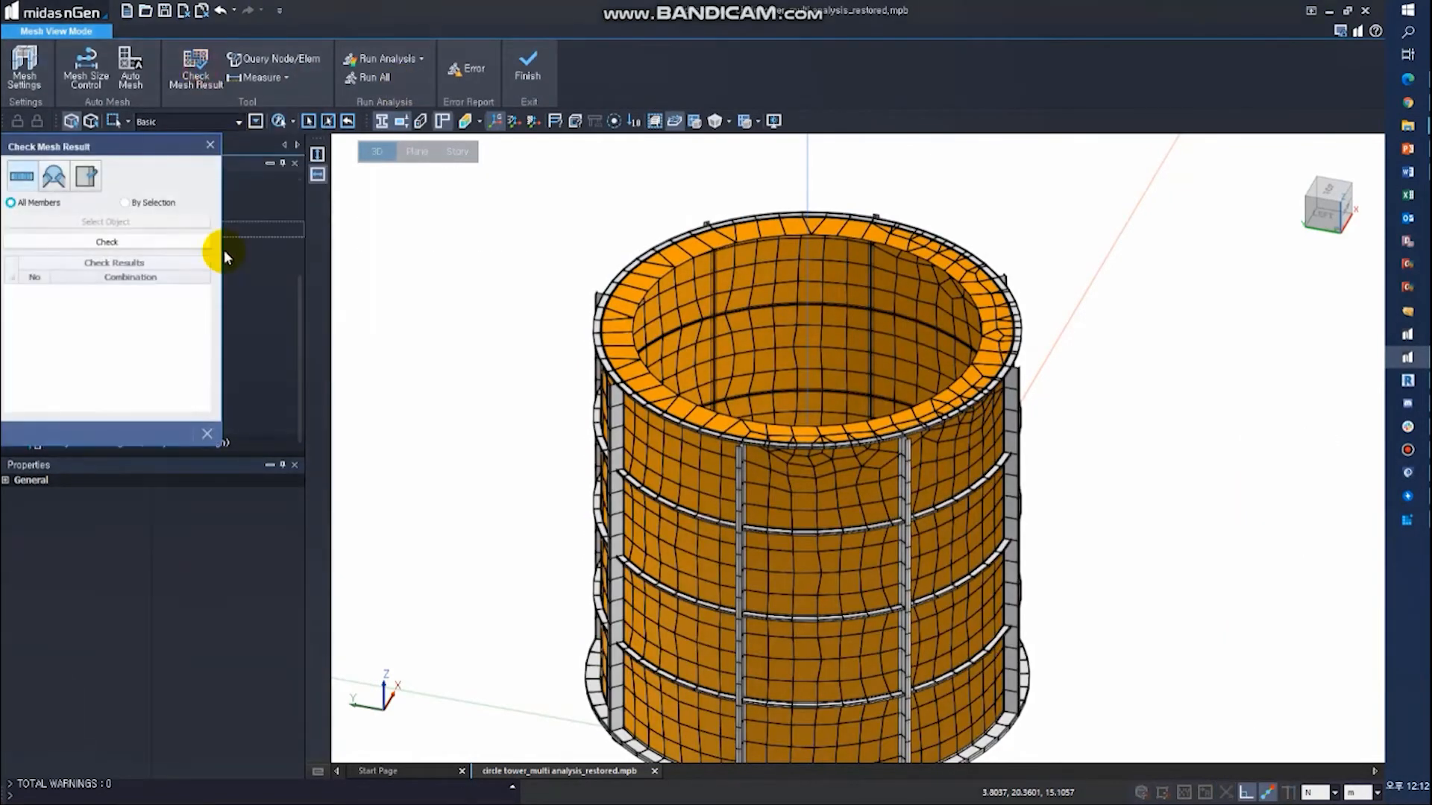
{"action": "left_click", "coordinate": [92, 241]}
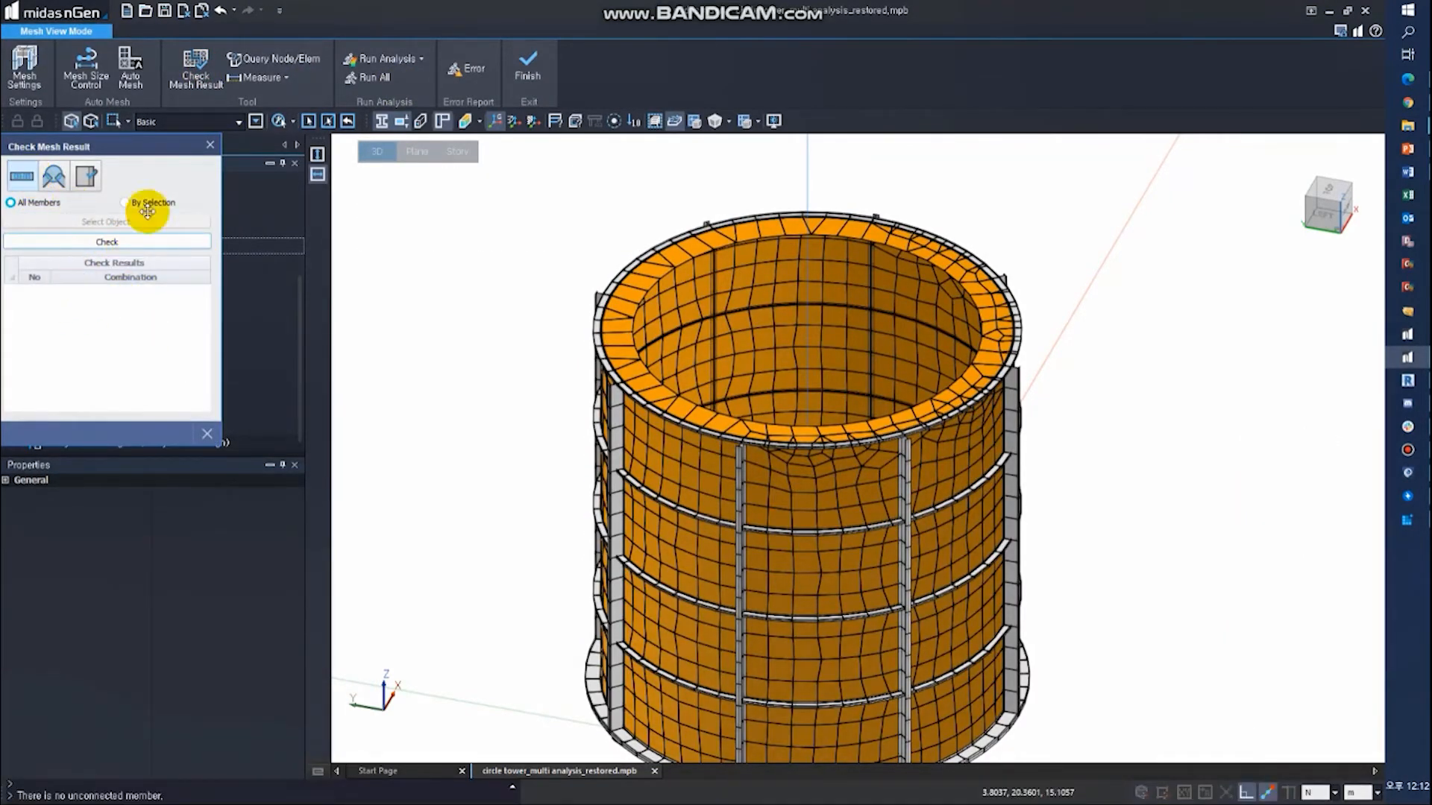
{"action": "left_click", "coordinate": [211, 146]}
- Set the default 1D and 2D mesh lengths to 0.5 m, accept deleting the results, and auto-mesh the tower
{"action": "left_click", "coordinate": [25, 67]}
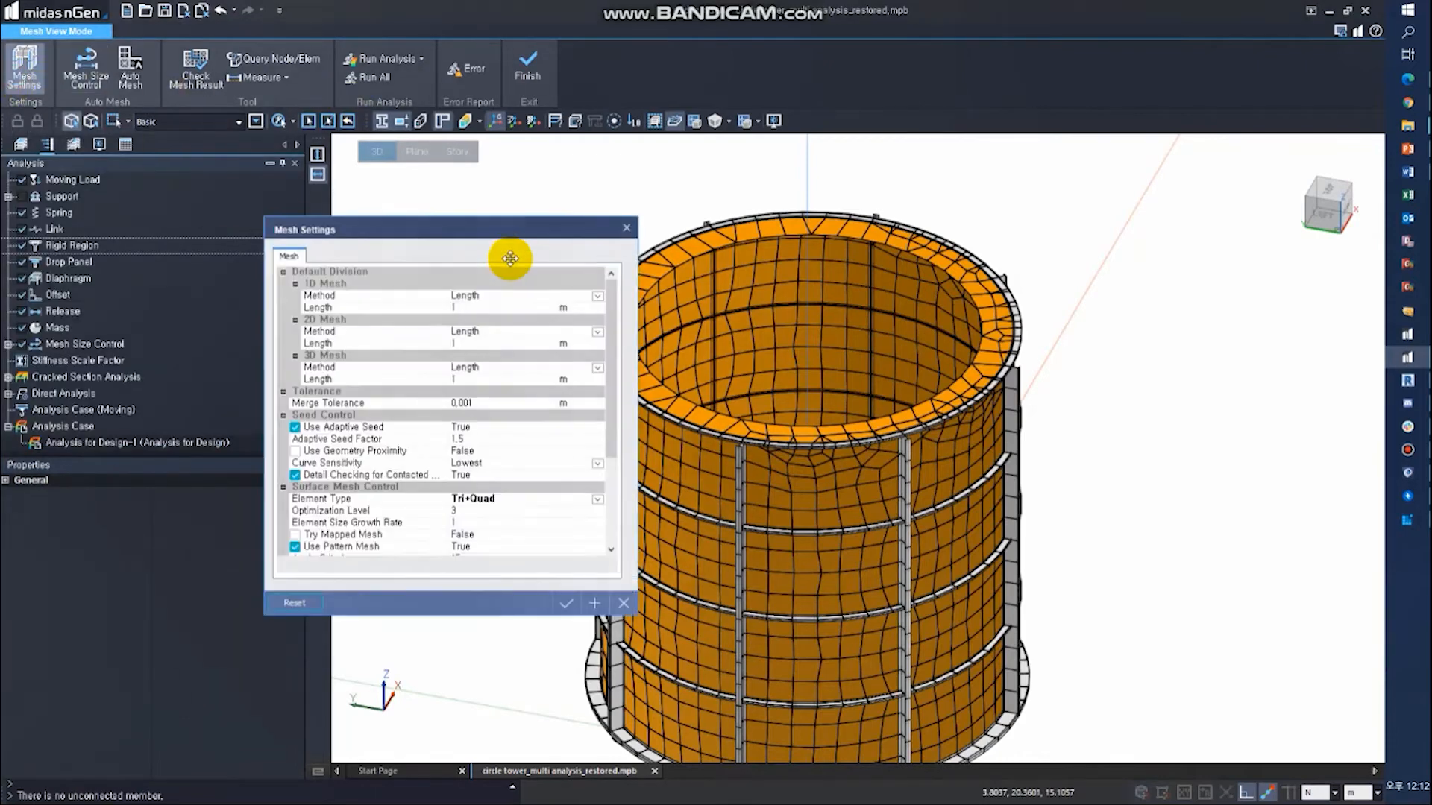
{"action": "left_click", "coordinate": [500, 342]}
{"action": "type", "text": ".5"}
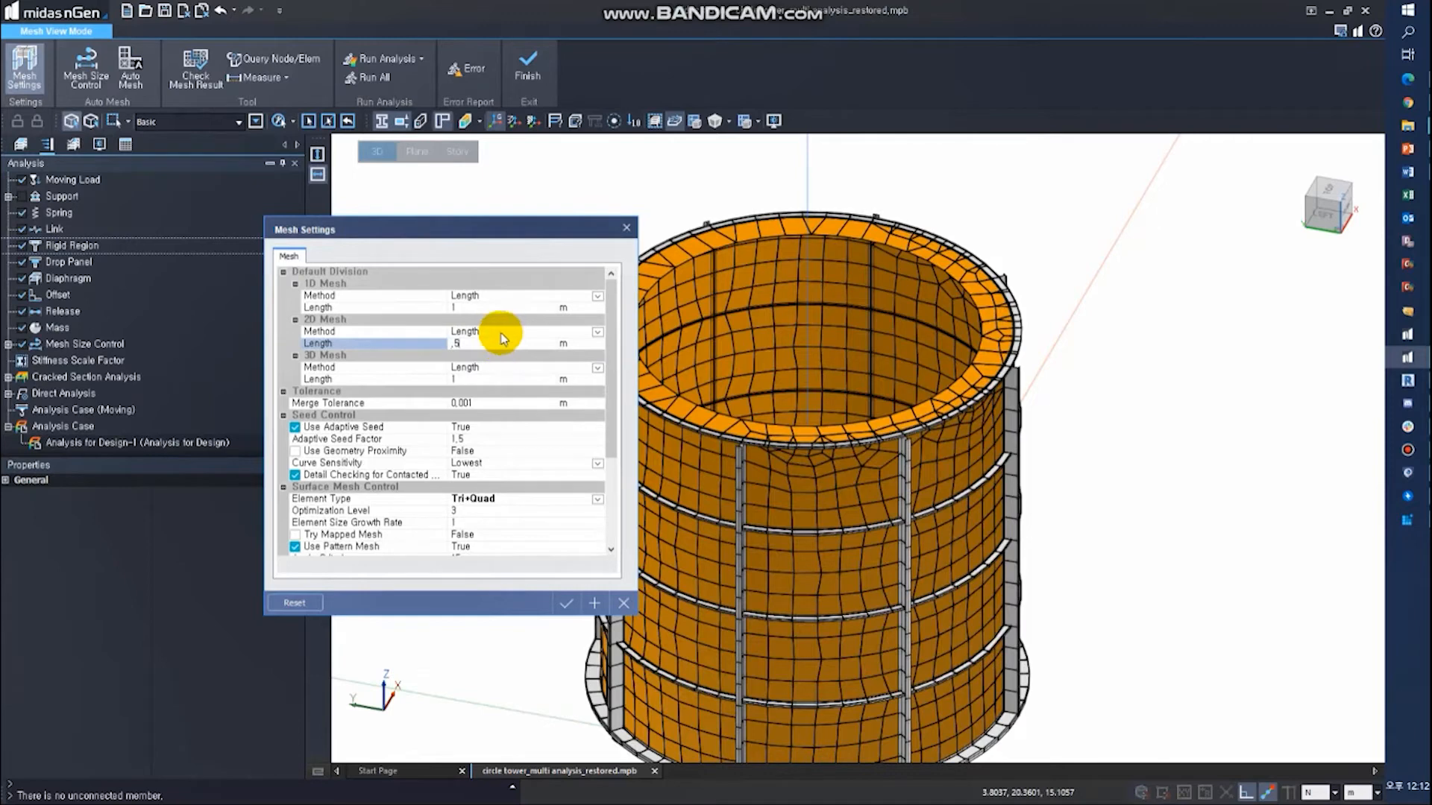
{"action": "left_click", "coordinate": [502, 308]}
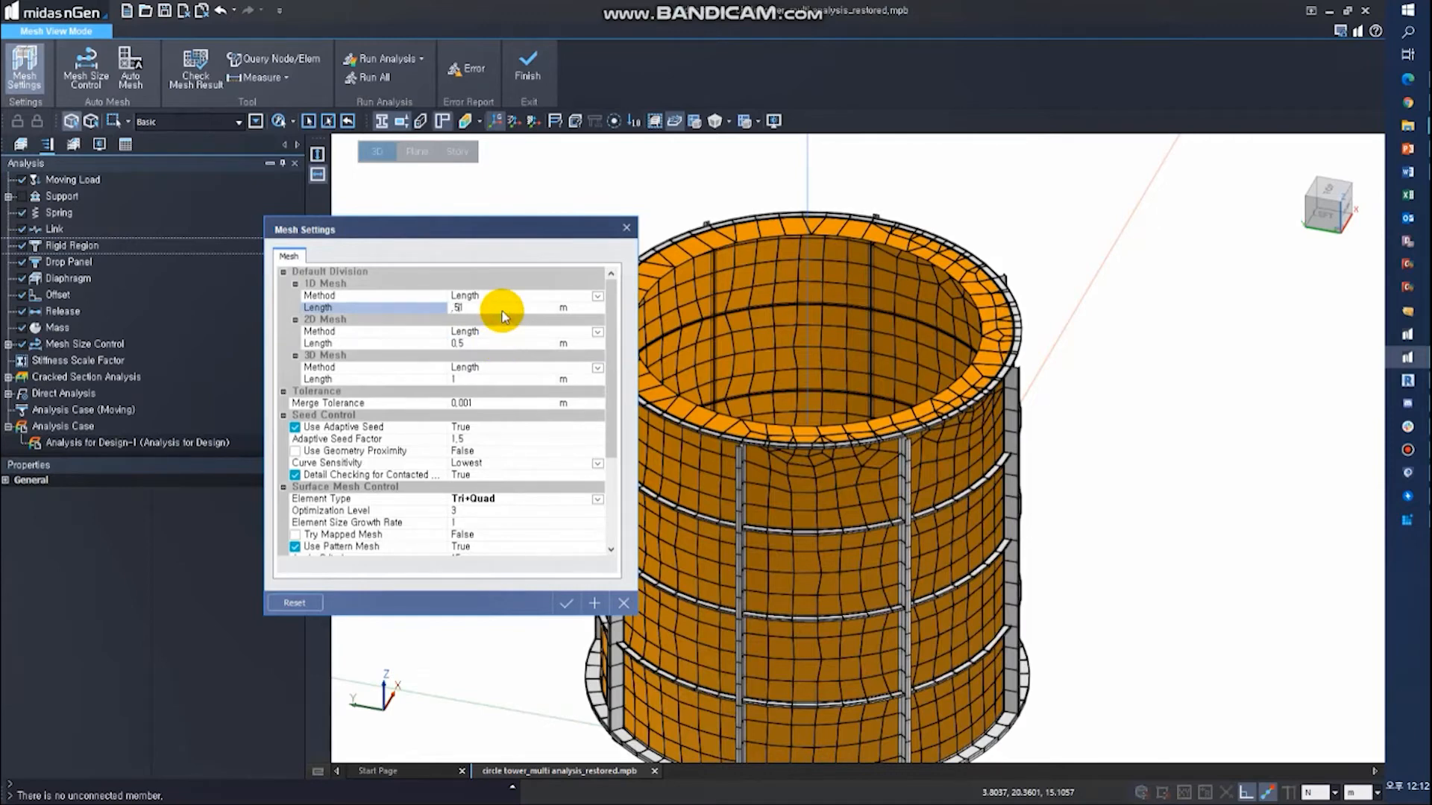
{"action": "left_click", "coordinate": [566, 603]}
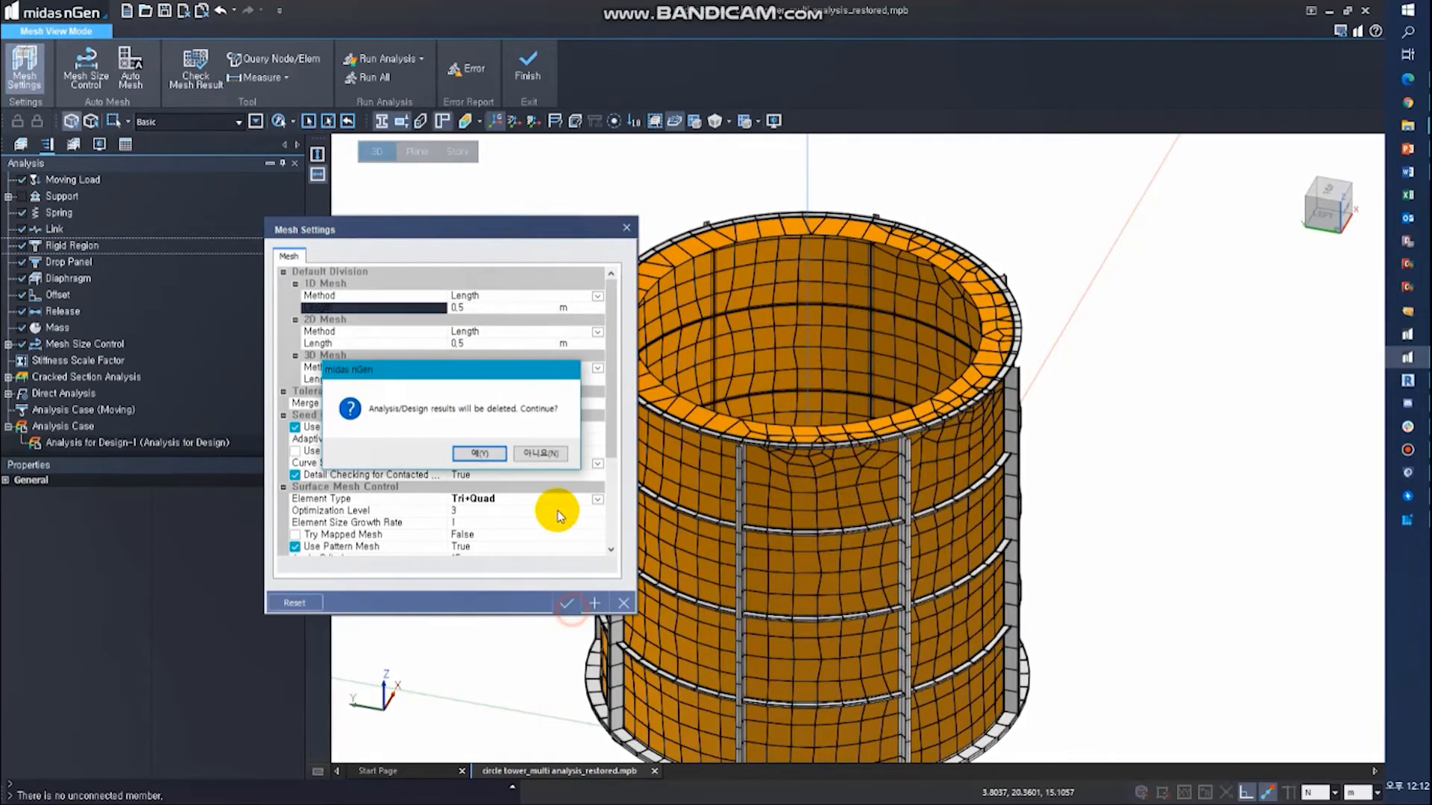
{"action": "left_click", "coordinate": [470, 454]}
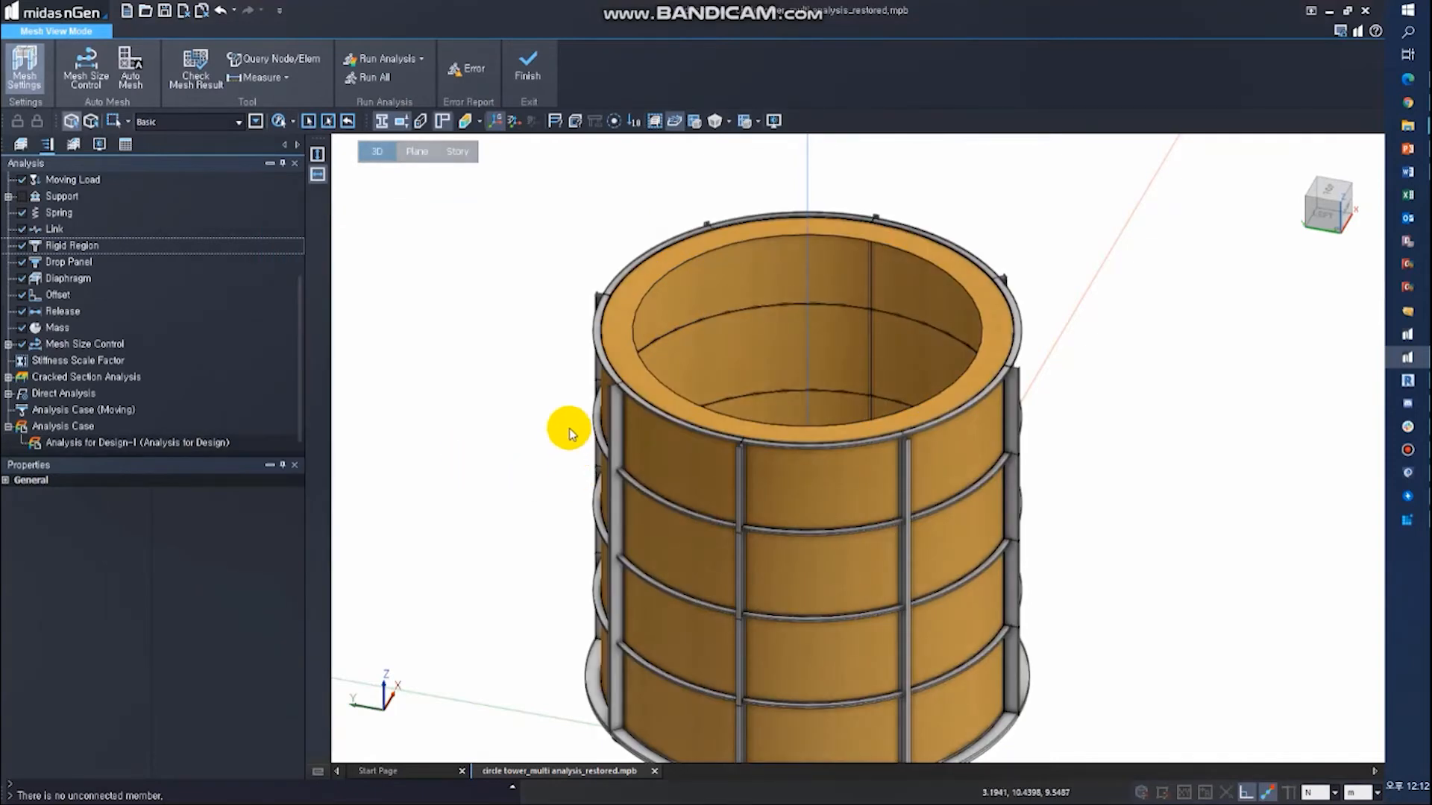
{"action": "middle_click_drag", "start_coordinate": [569, 428], "coordinate": [554, 362]}
{"action": "left_click", "coordinate": [131, 67]}
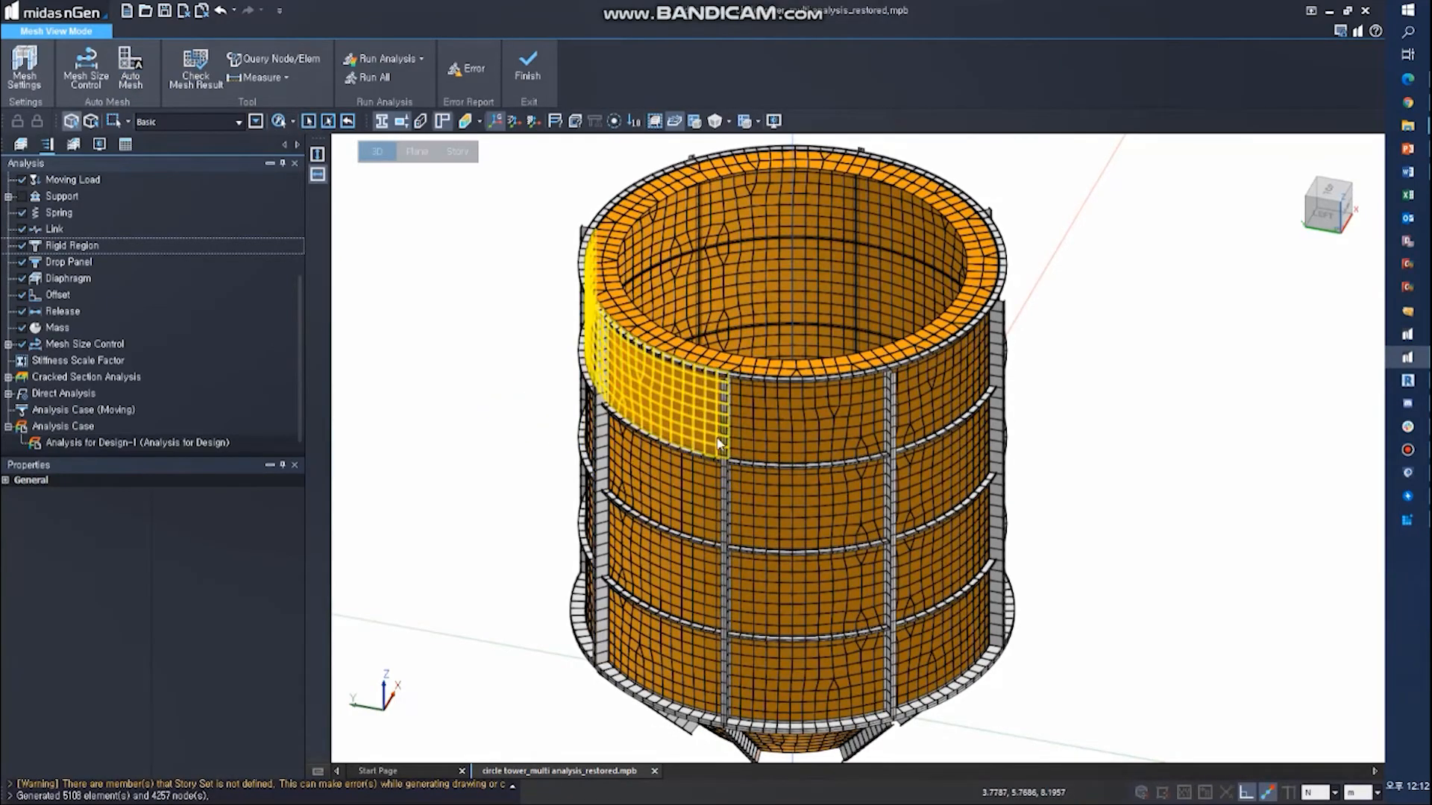
- Assign a 0.3 m surface mesh size control to one sloped shell of the tower's conical base and regenerate the mesh
{"action": "middle_click_drag", "start_coordinate": [839, 599], "coordinate": [814, 449]}
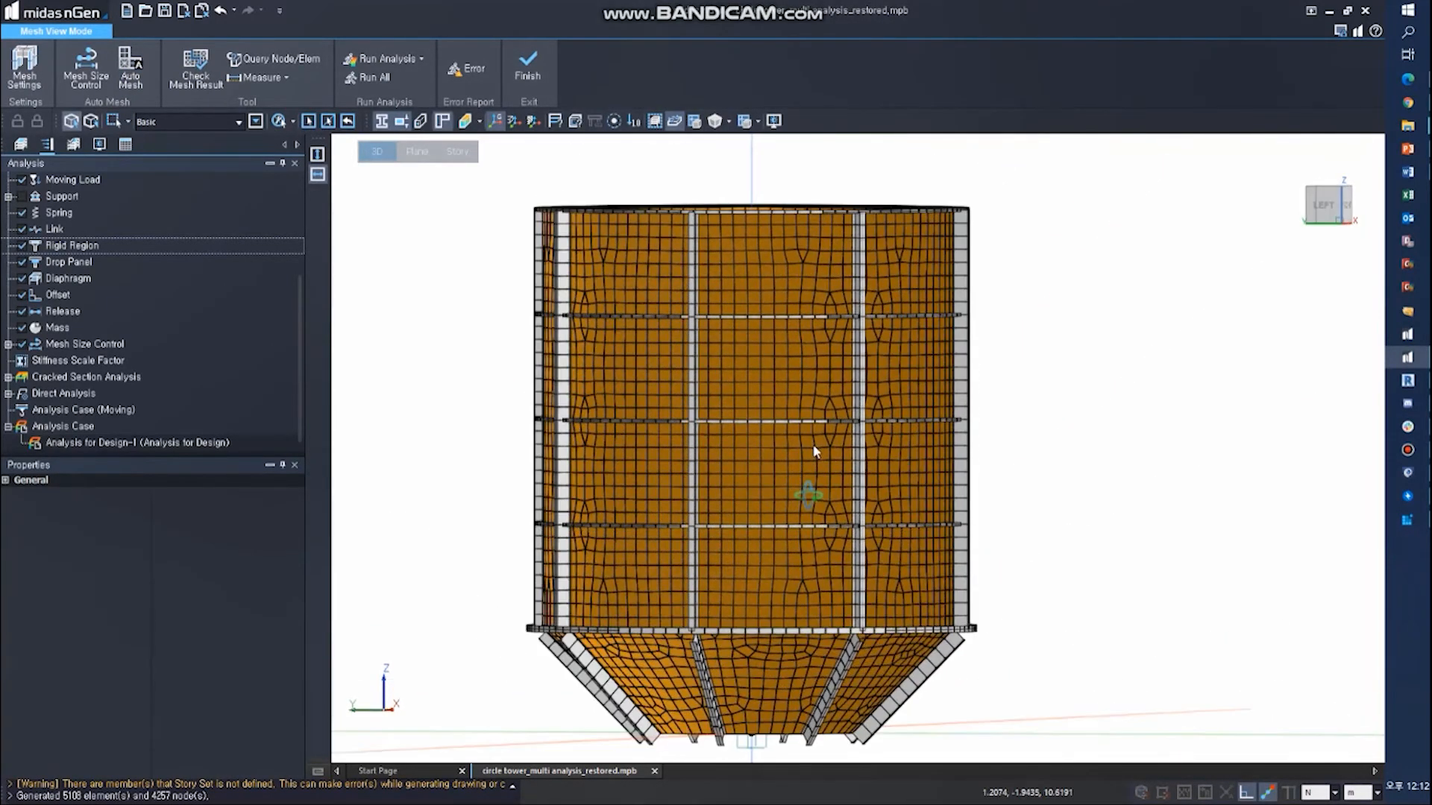
{"action": "left_click", "coordinate": [777, 680]}
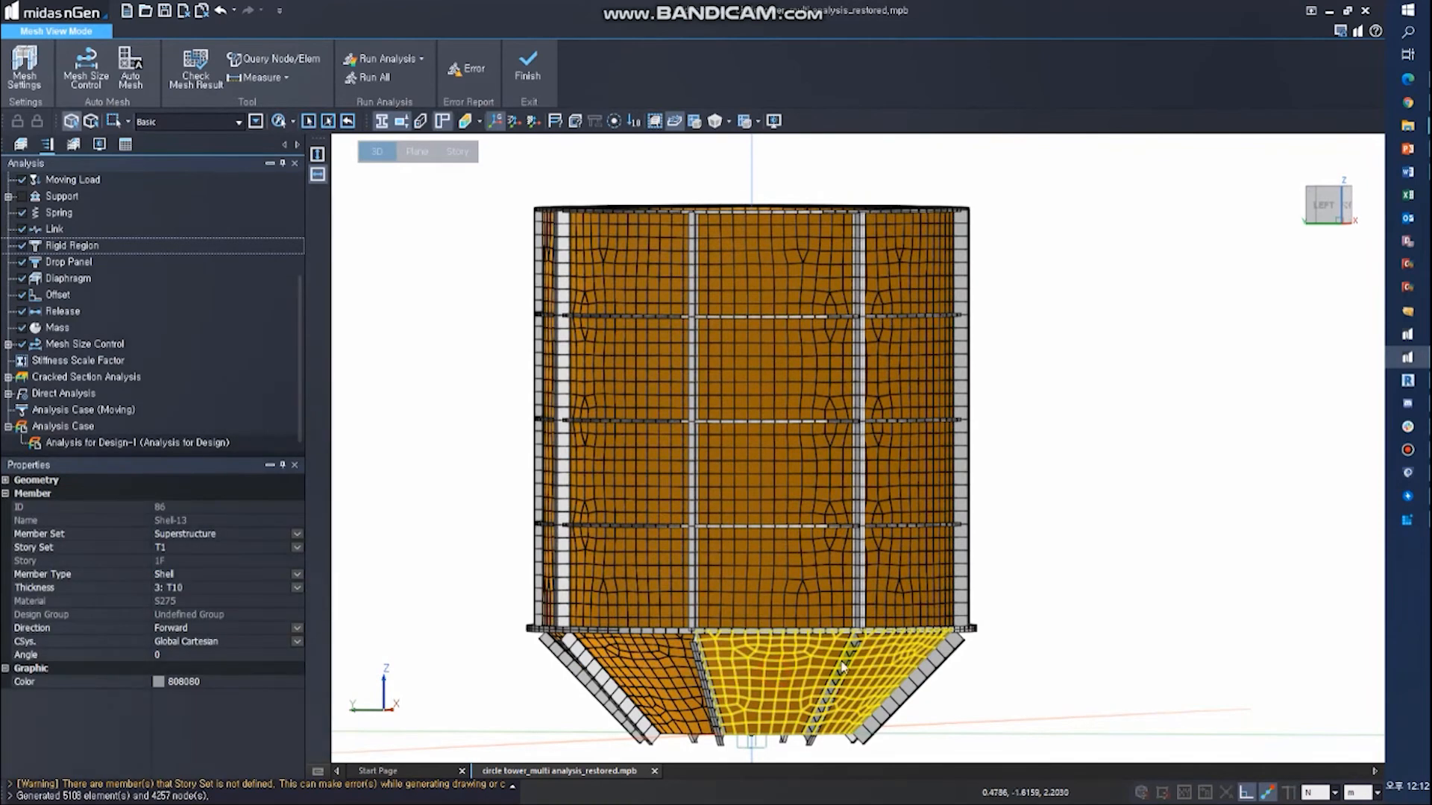
{"action": "left_click", "coordinate": [97, 74]}
{"action": "left_click", "coordinate": [65, 179]}
{"action": "left_click", "coordinate": [121, 338]}
{"action": "type", "text": ".3"}
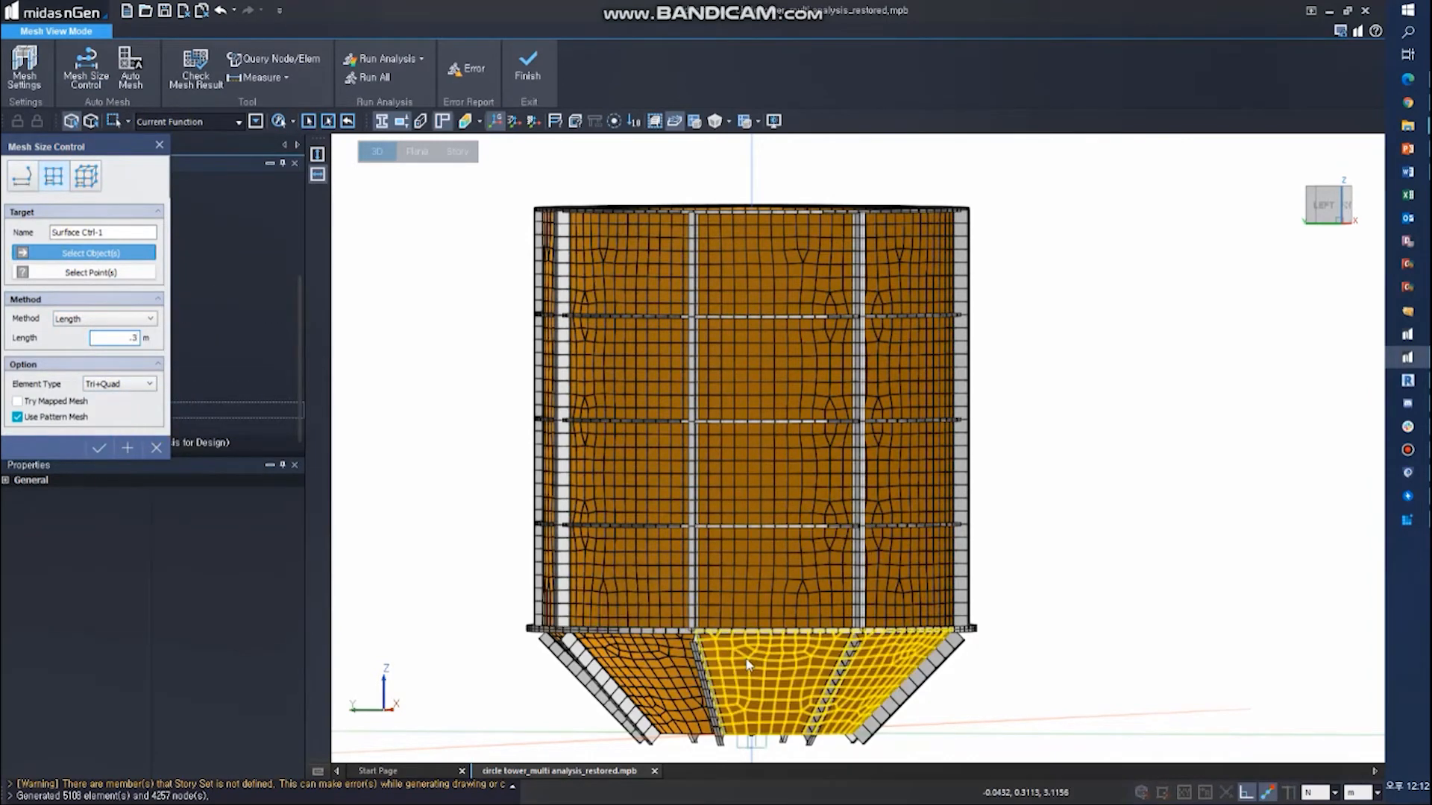
{"action": "left_click", "coordinate": [99, 448]}
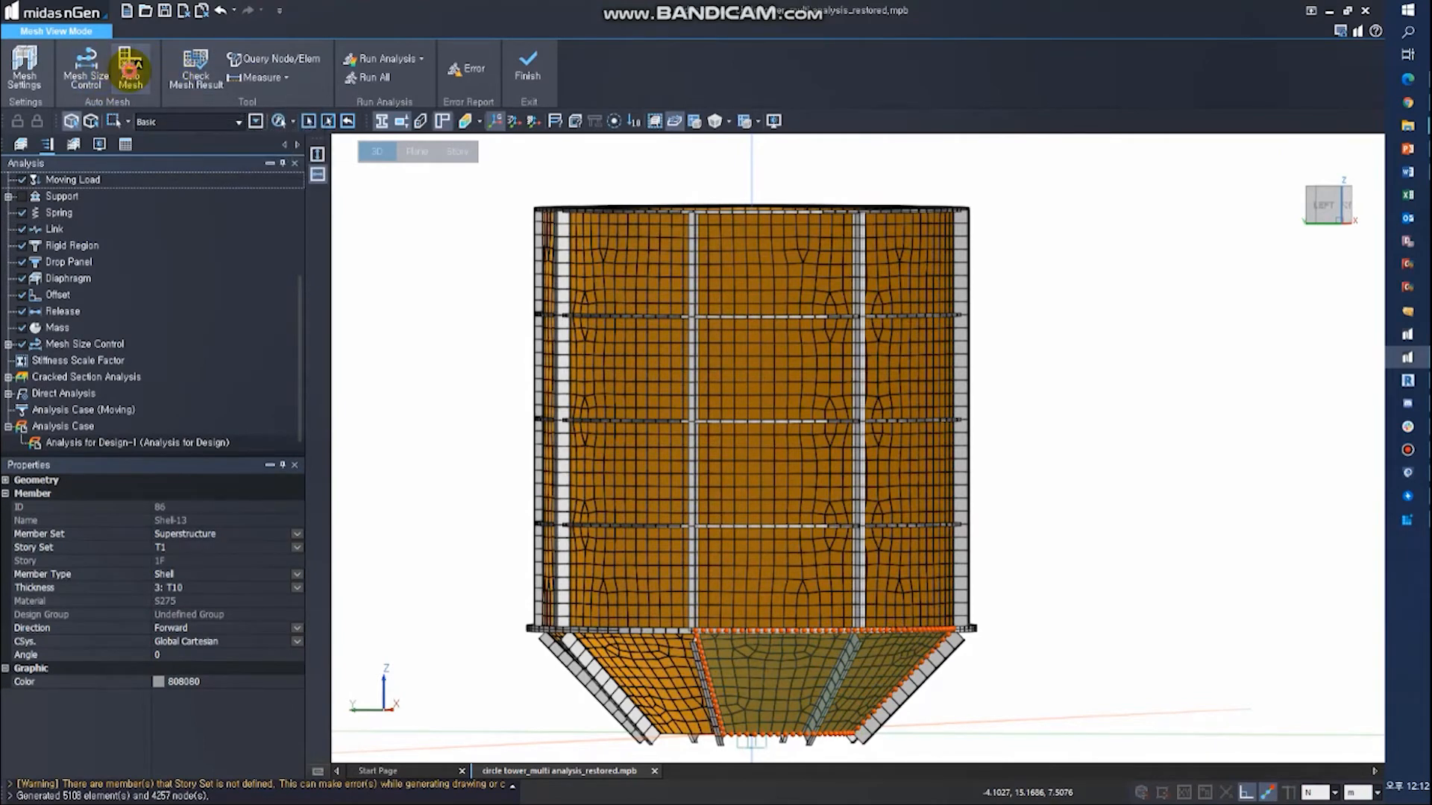
{"action": "left_click", "coordinate": [130, 69]}
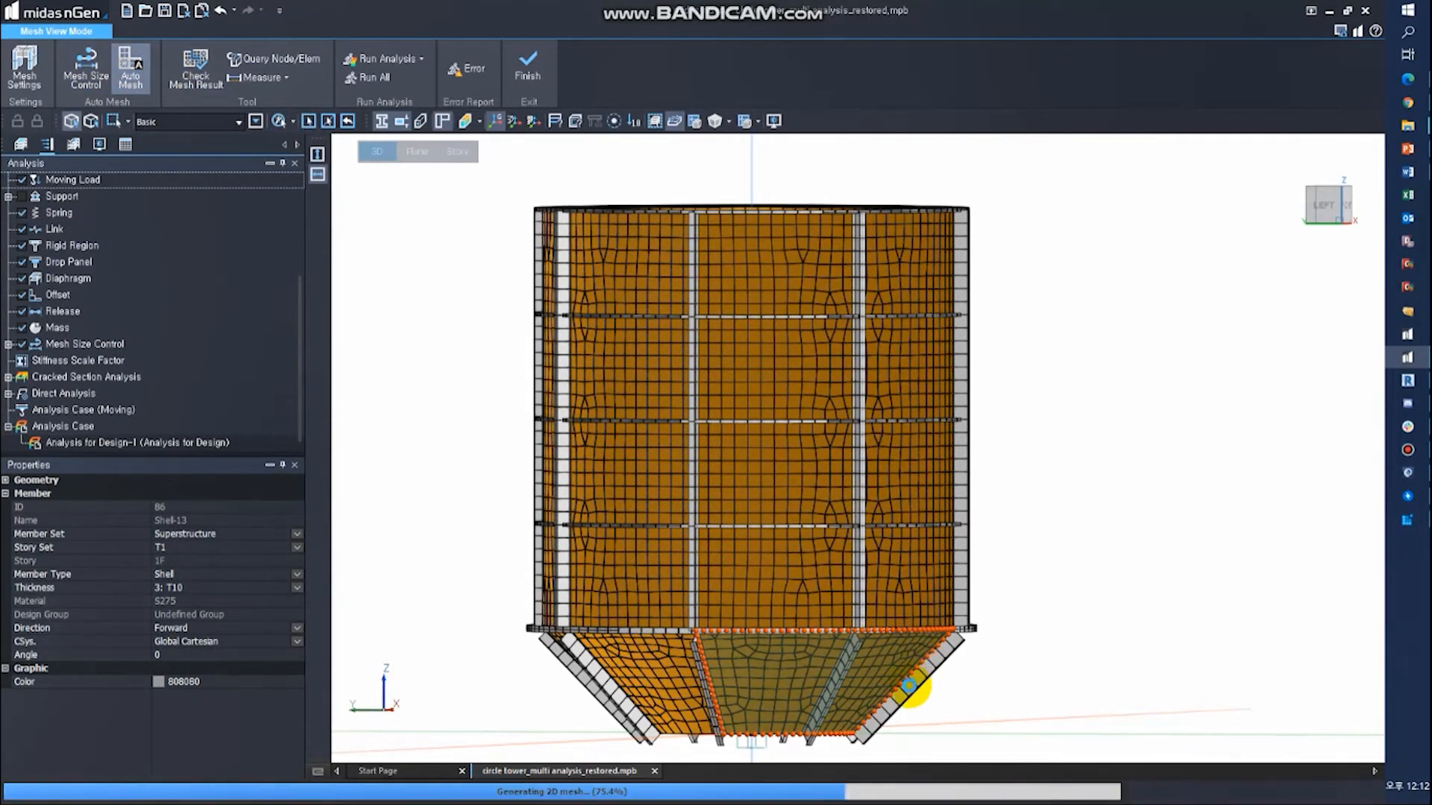
{"action": "scroll", "coordinate": [790, 698], "scroll_direction": "up", "scroll_amount": 3}
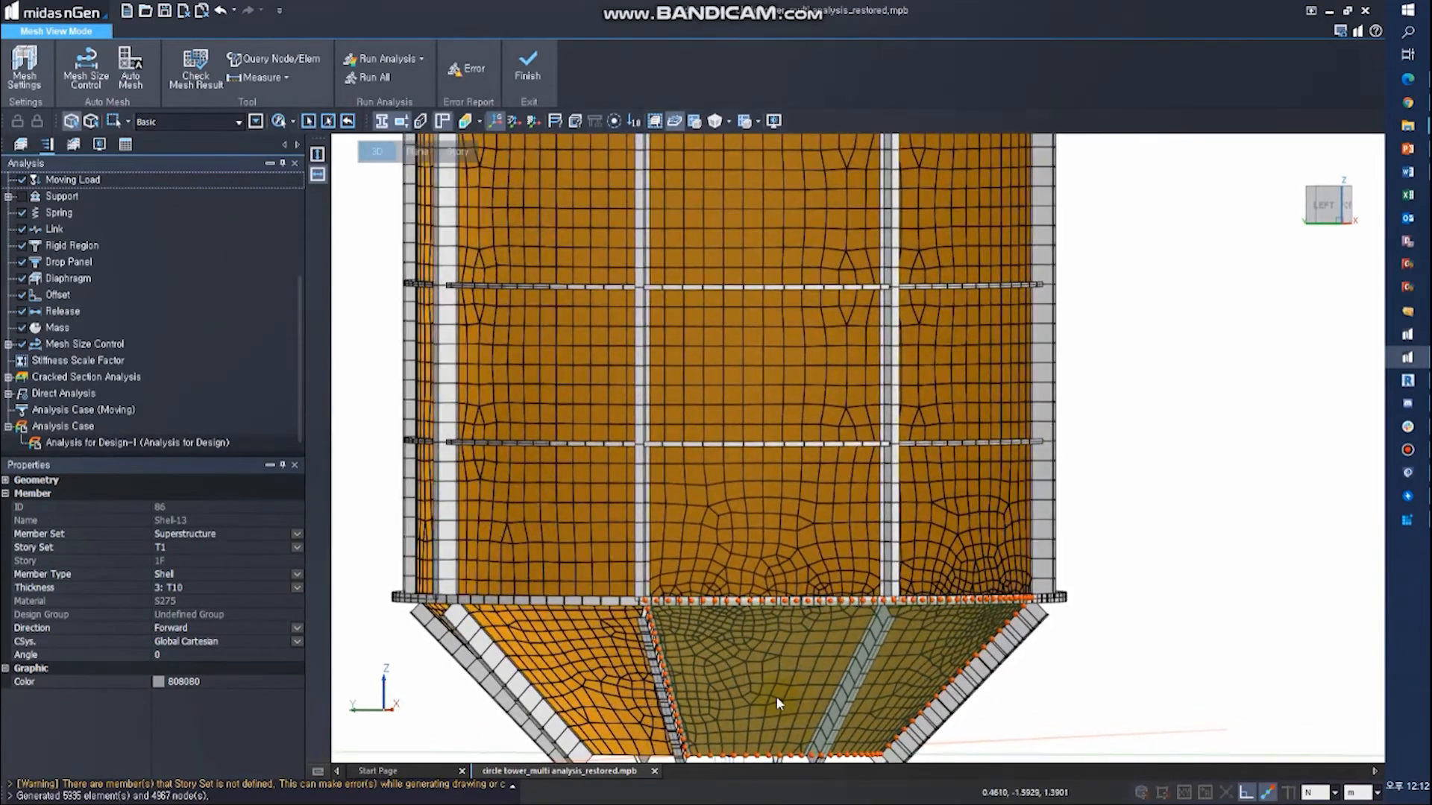
{"action": "left_click", "coordinate": [723, 697]}
{"action": "middle_click_drag", "start_coordinate": [724, 697], "coordinate": [783, 593]}
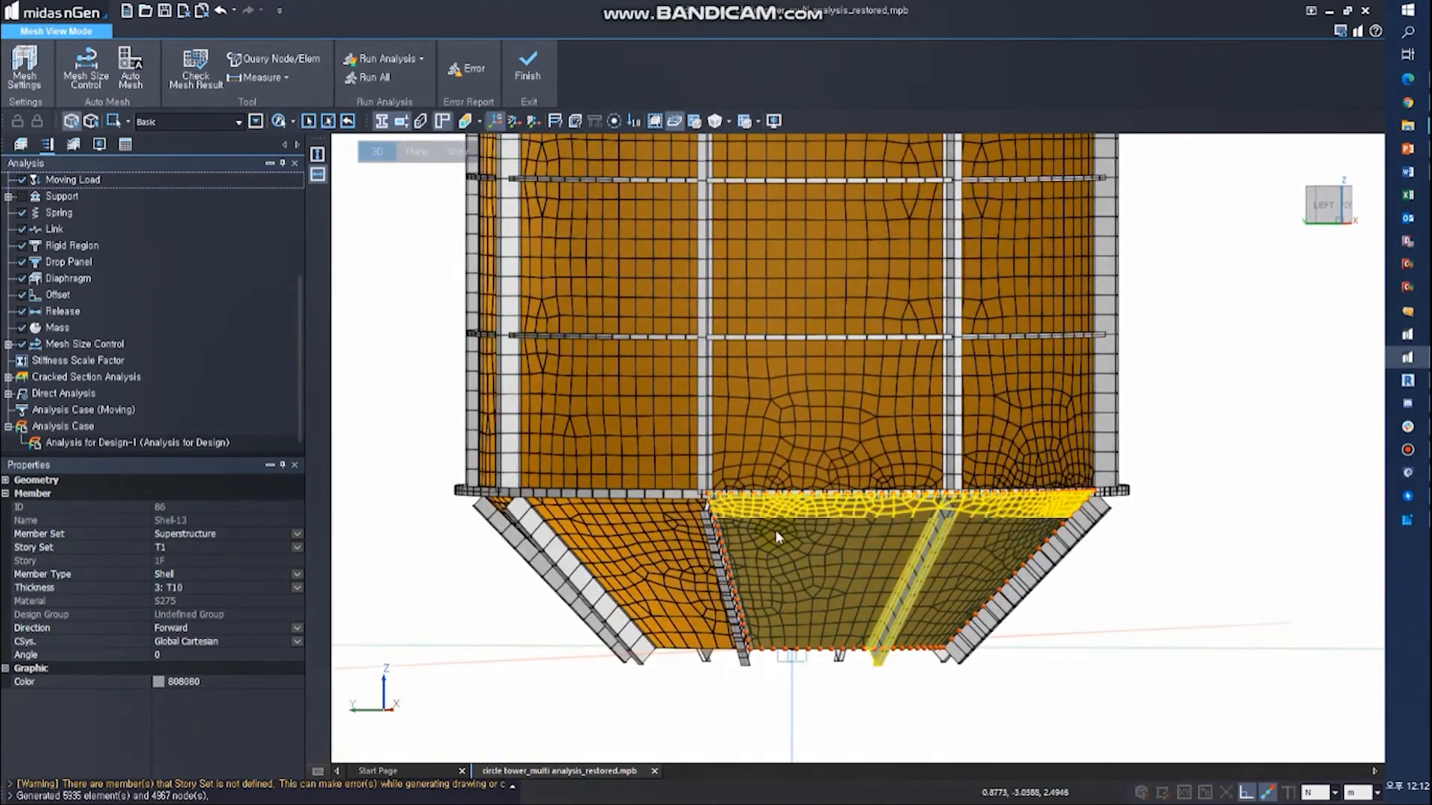
- Assign an edge mesh size control with 0.2 m interval length to the four segments of one vertical stiffener and regenerate the mesh
{"action": "left_click", "coordinate": [80, 78]}
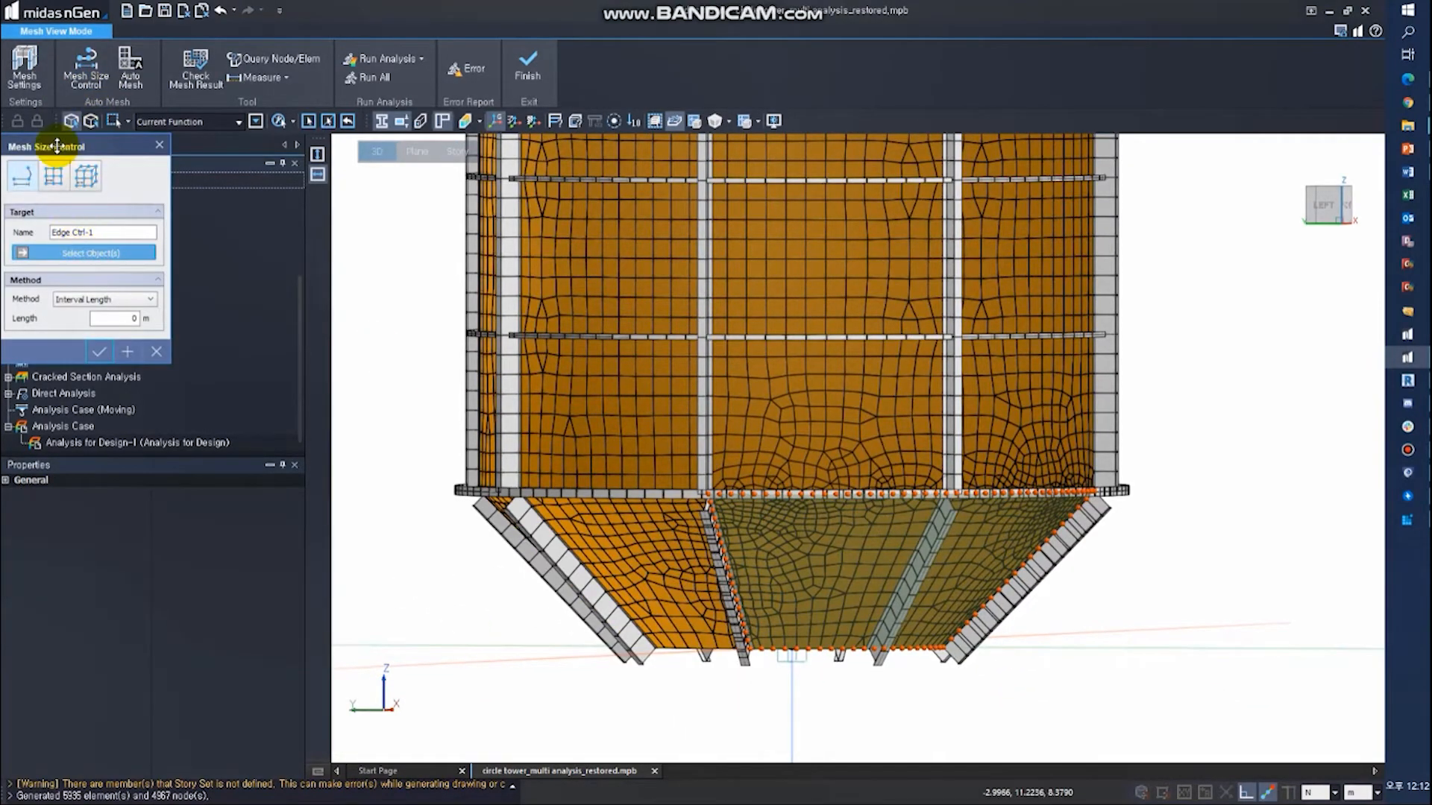
{"action": "left_click", "coordinate": [705, 431]}
{"action": "left_click", "coordinate": [706, 309]}
{"action": "middle_click_drag", "start_coordinate": [767, 274], "coordinate": [743, 478]}
{"action": "left_click", "coordinate": [684, 328]}
{"action": "left_click", "coordinate": [694, 187]}
{"action": "double_click", "coordinate": [103, 318]}
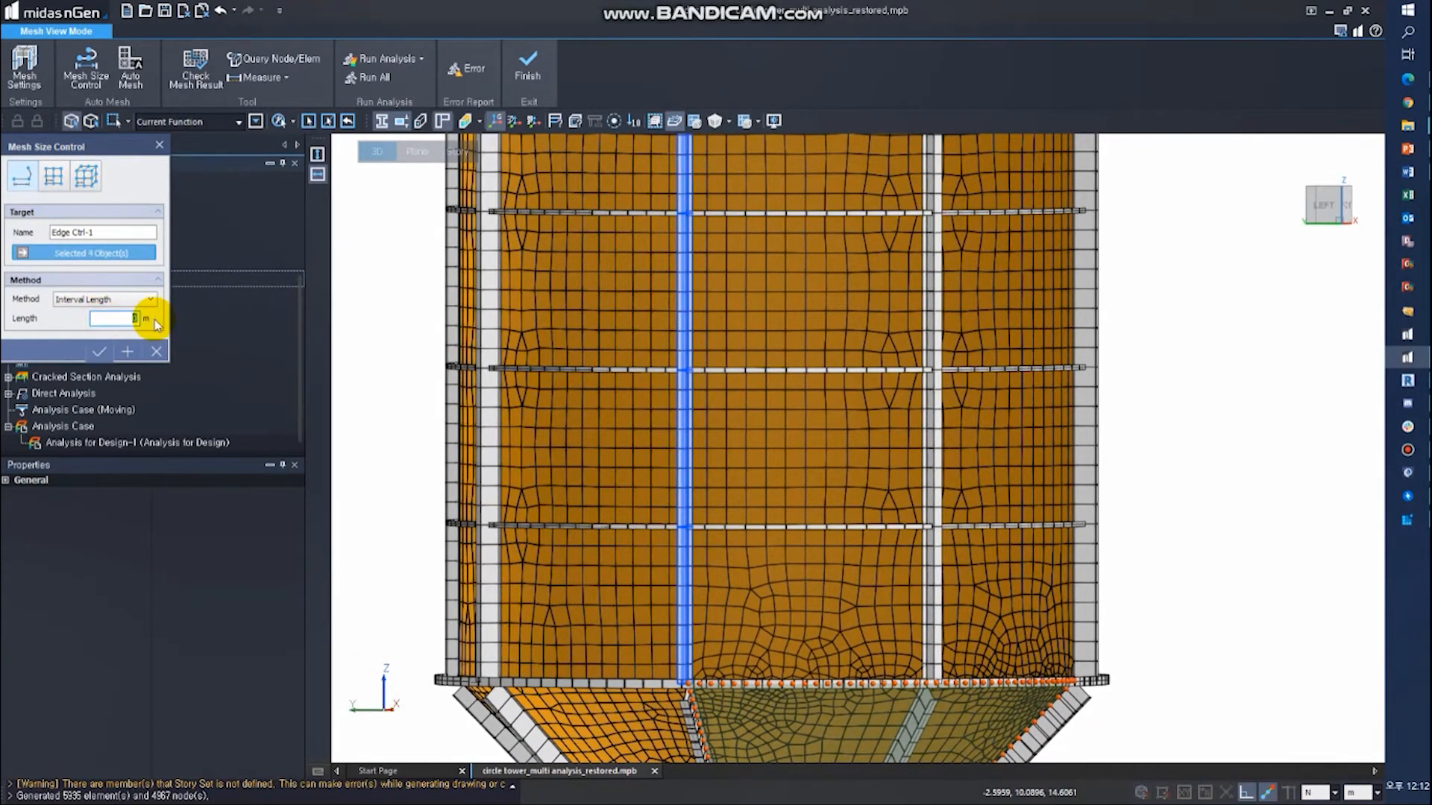
{"action": "left_click", "coordinate": [104, 351]}
{"action": "left_click", "coordinate": [138, 78]}
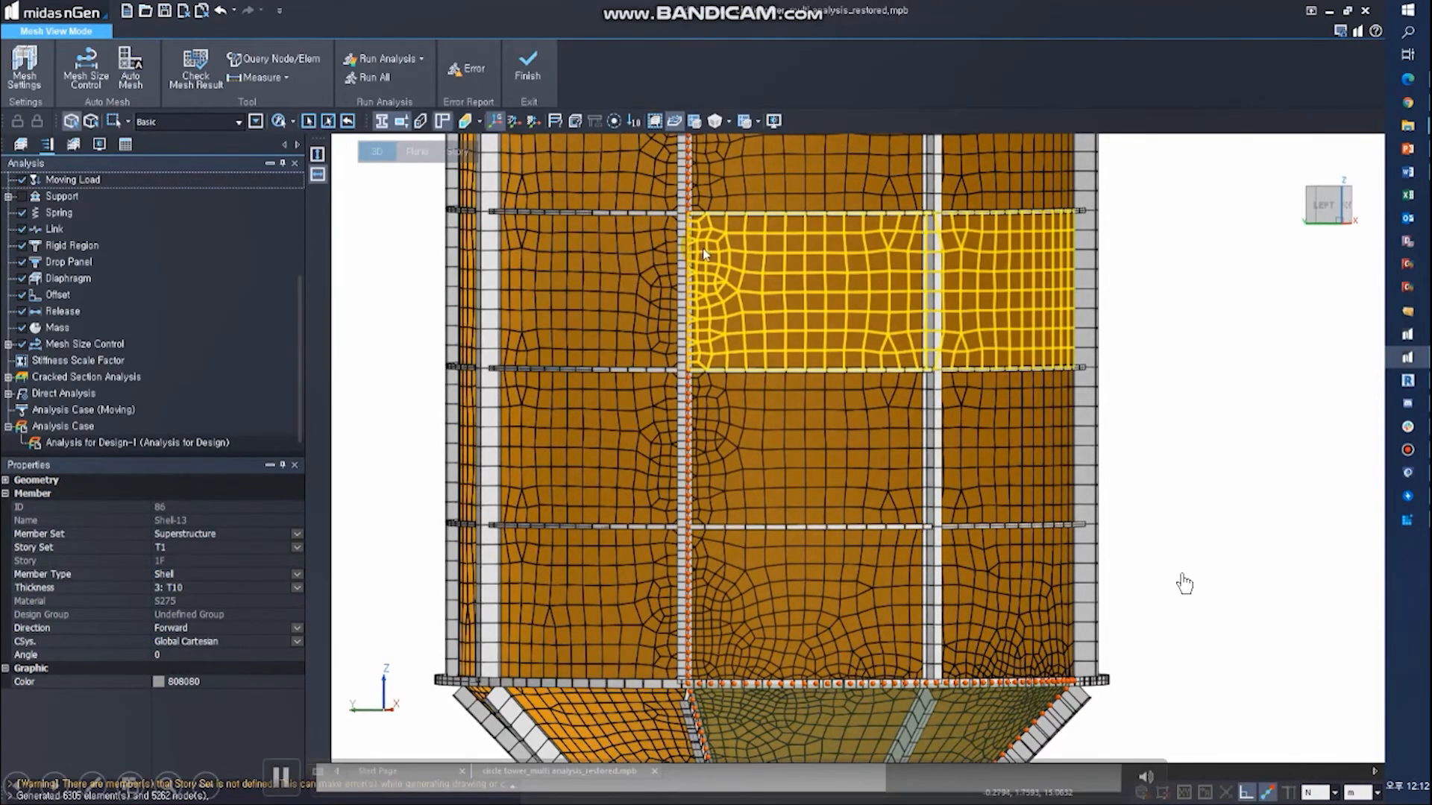
{"action": "middle_click_drag", "start_coordinate": [794, 452], "coordinate": [741, 514]}
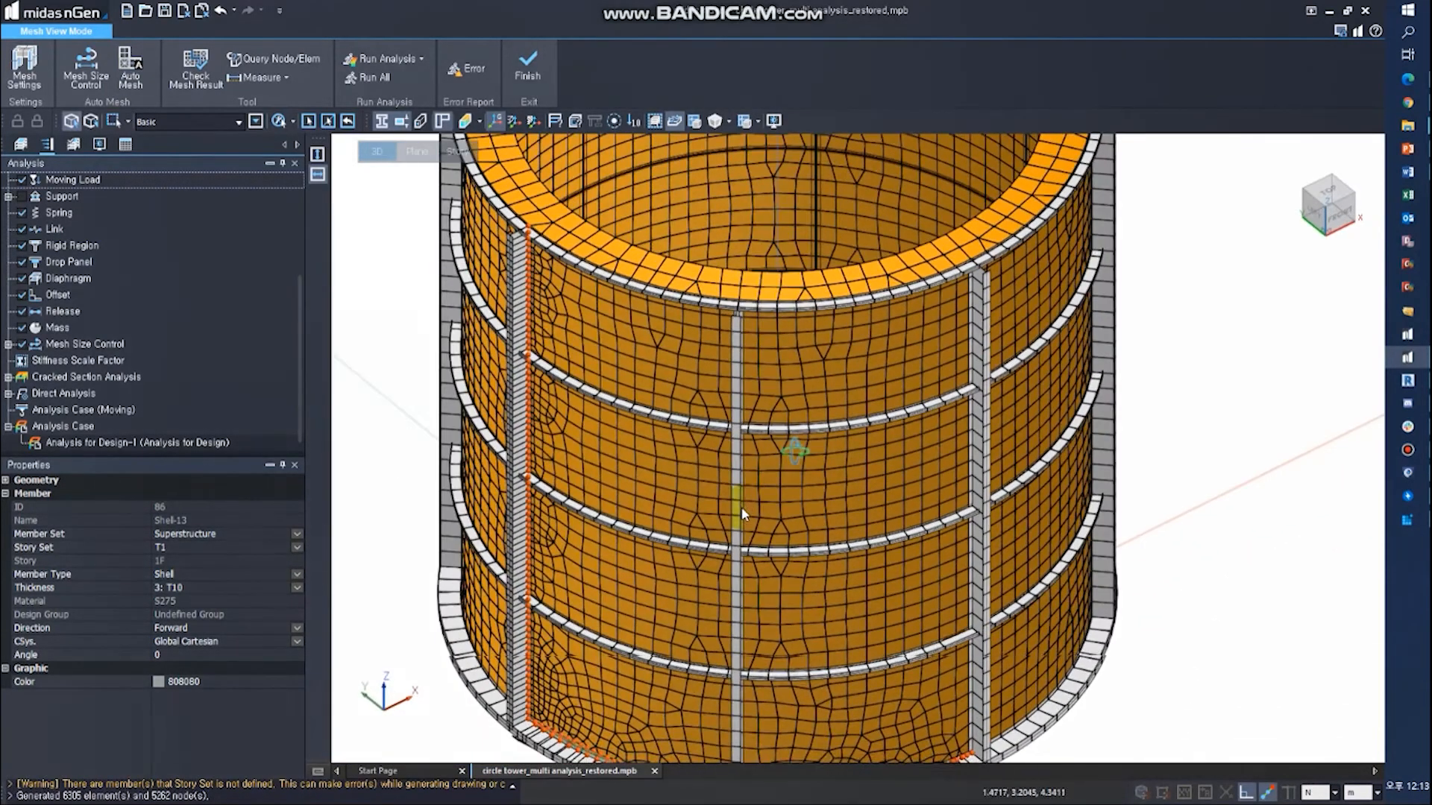
{"action": "scroll", "coordinate": [741, 514], "scroll_direction": "down", "scroll_amount": 1}
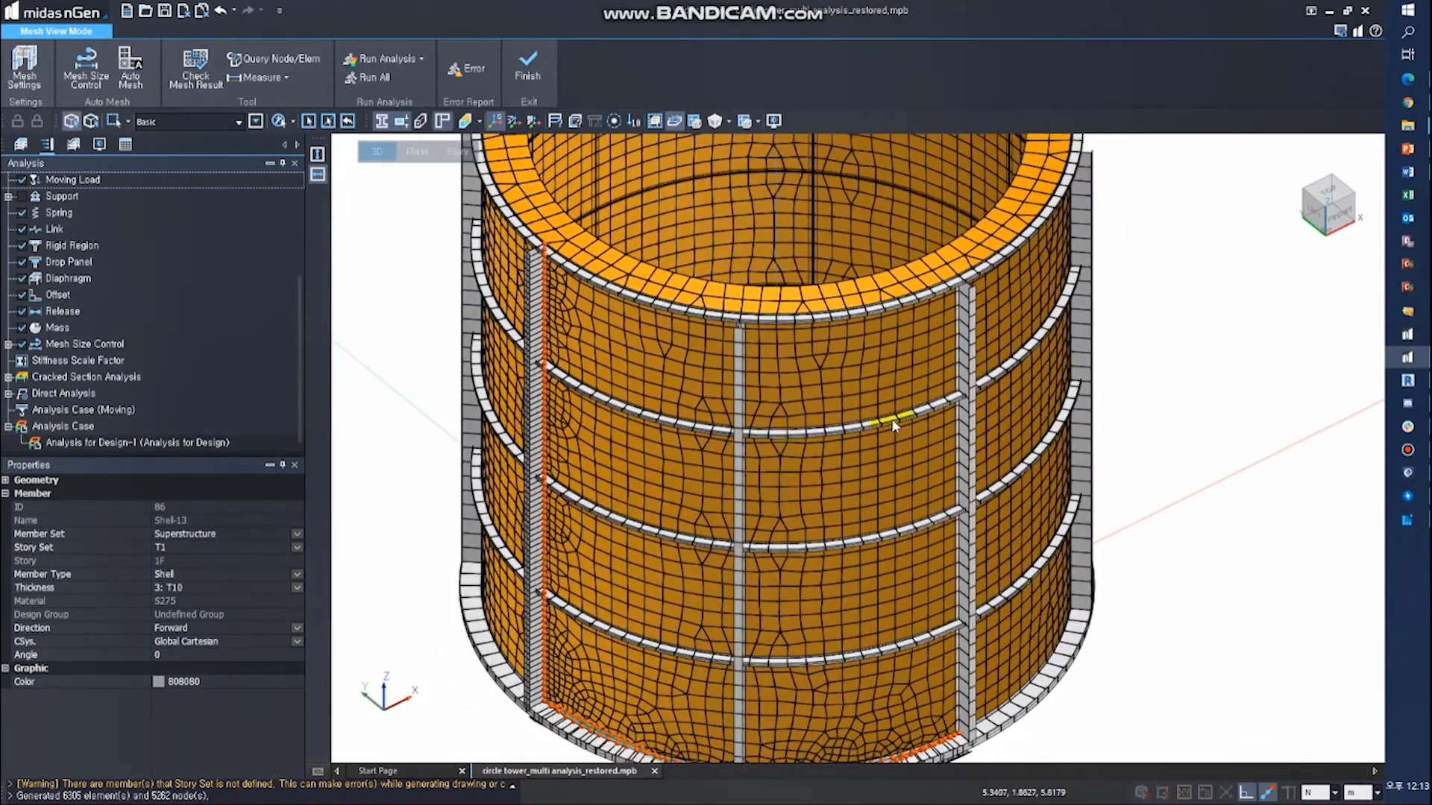
- Assign a surface mesh size control with 2 m length to one curved wall shell of the tower and regenerate the mesh
{"action": "left_click", "coordinate": [88, 71]}
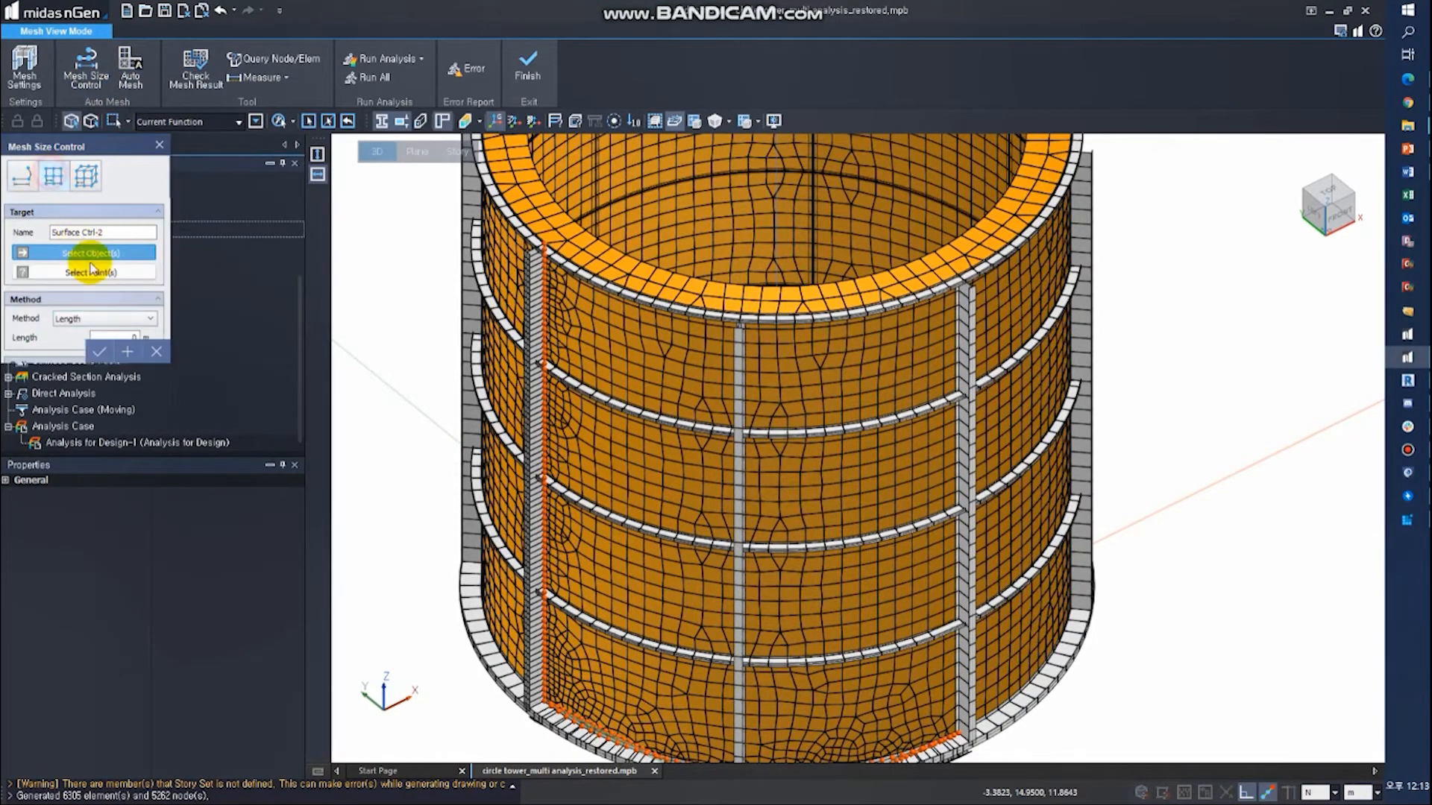
{"action": "left_click", "coordinate": [129, 337]}
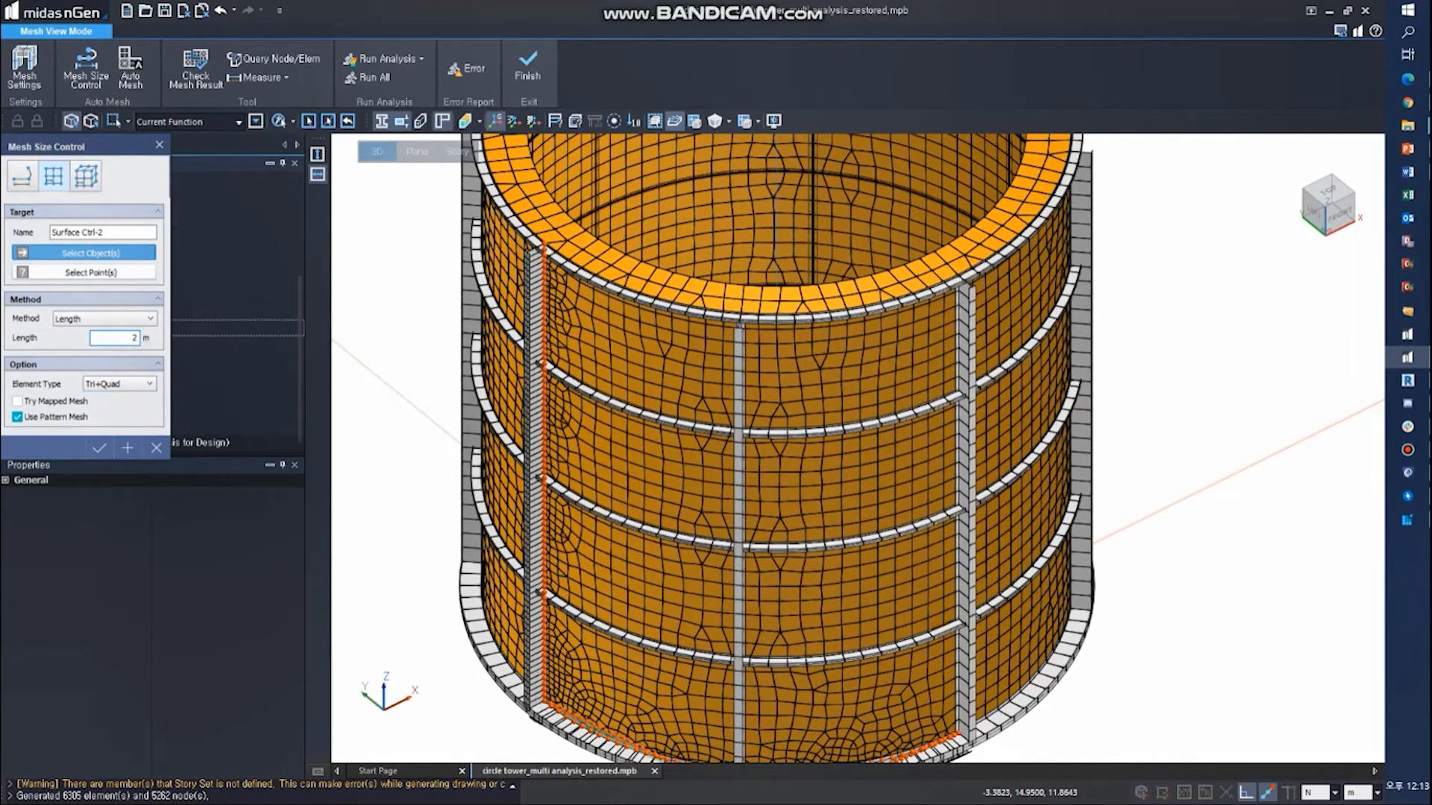
{"action": "left_click", "coordinate": [1014, 448]}
{"action": "left_click", "coordinate": [104, 452]}
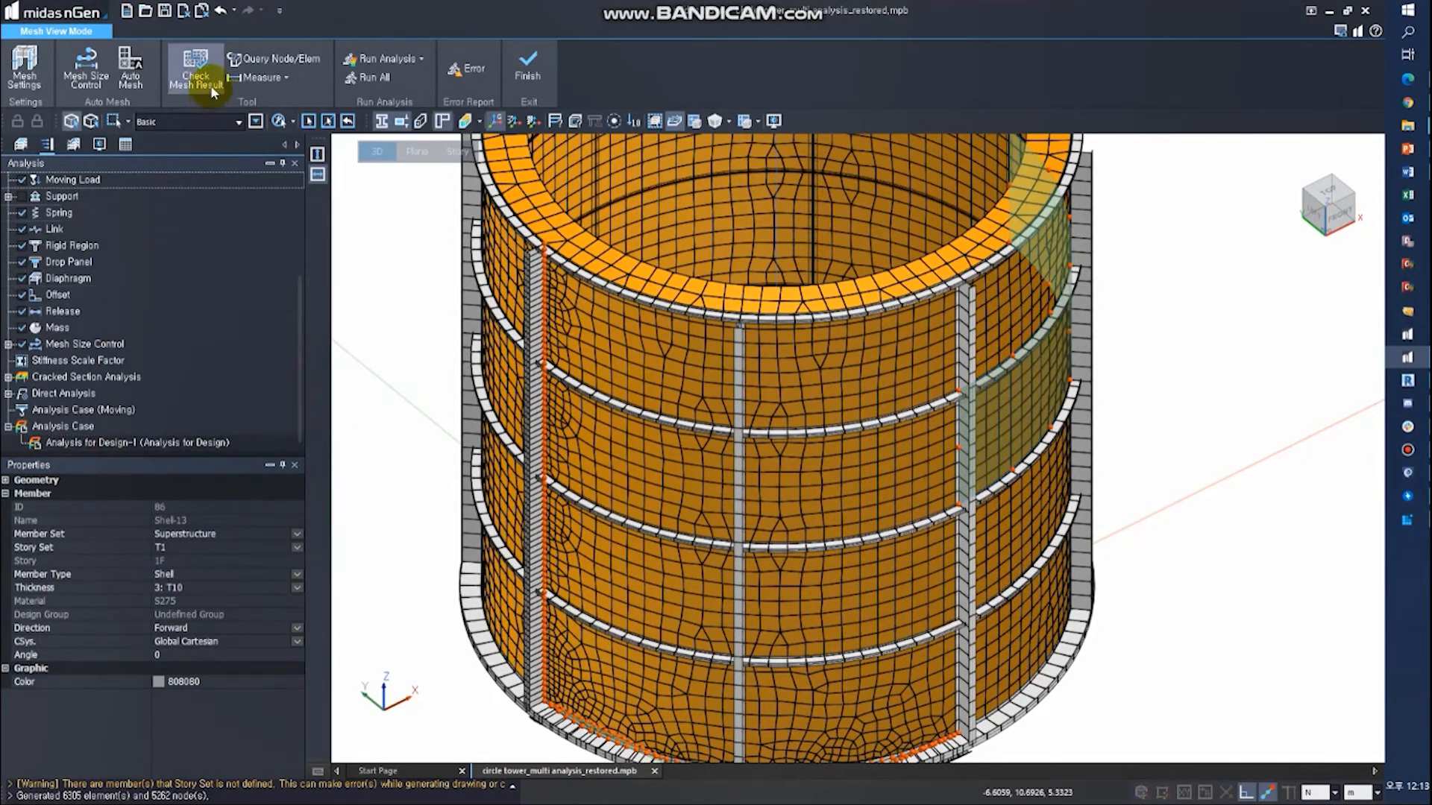
{"action": "left_click", "coordinate": [131, 67]}
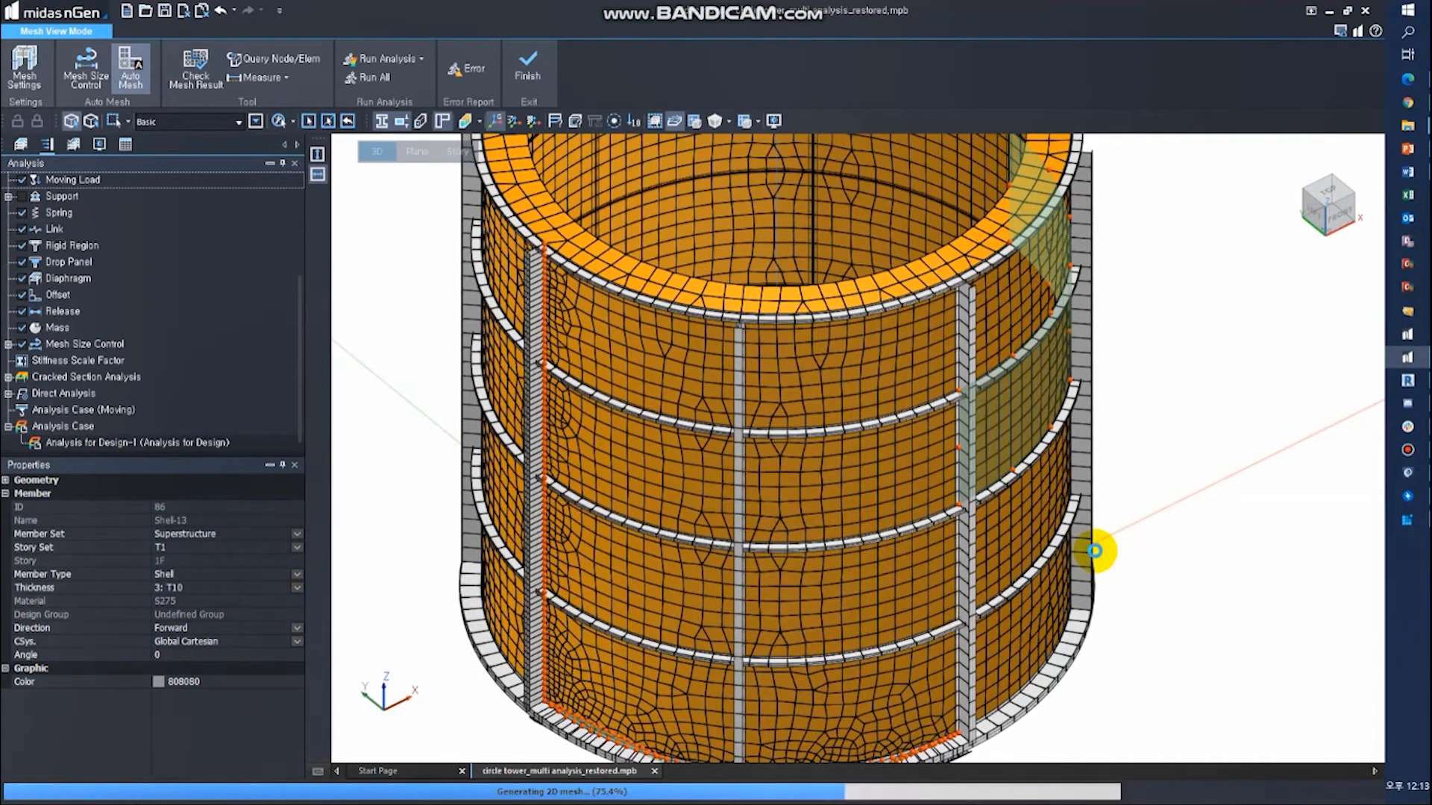
- Assign a finer length-based surface mesh size control to the same curved wall shell, replacing its existing control, and regenerate the mesh
{"action": "middle_click_drag", "start_coordinate": [1062, 542], "coordinate": [1005, 514]}
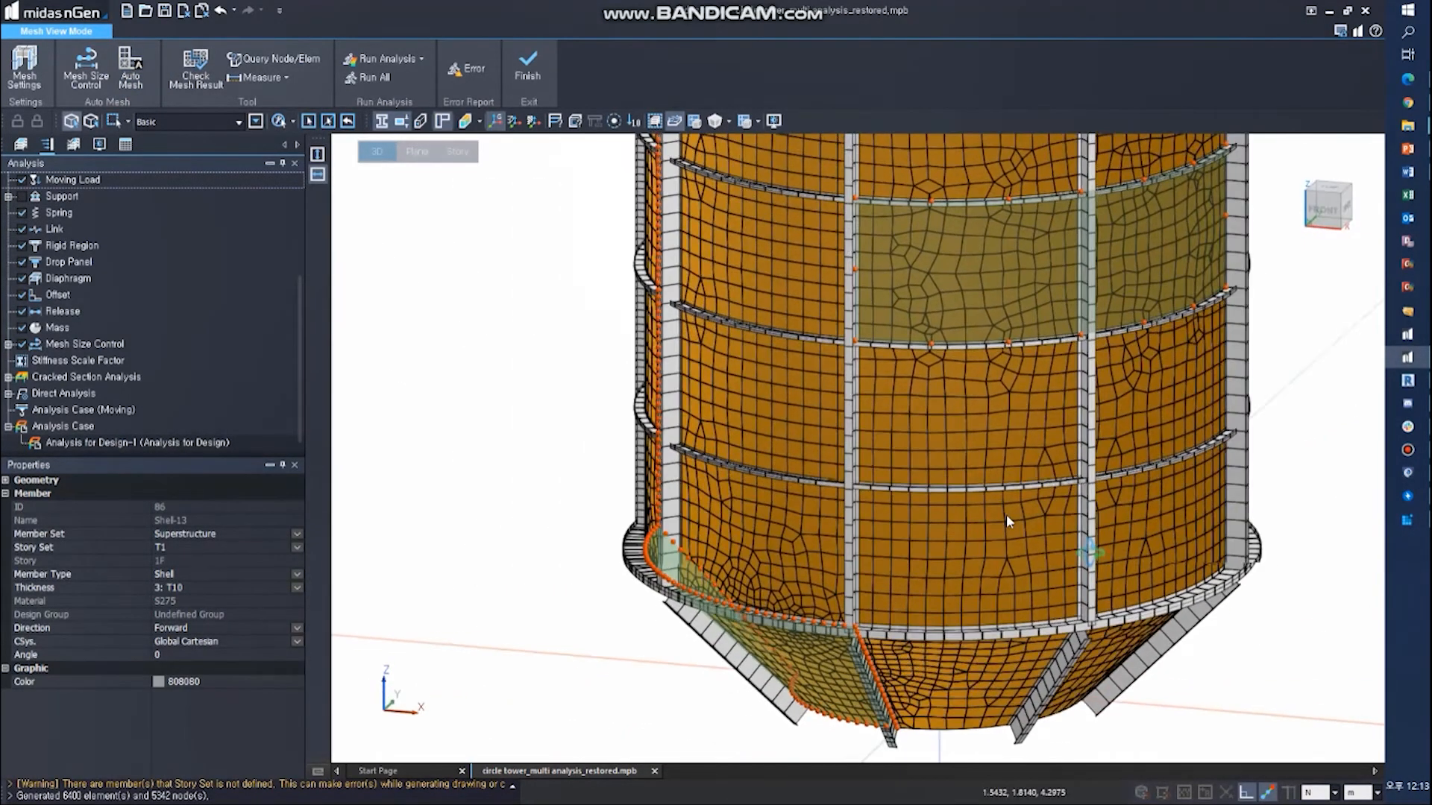
{"action": "middle_click_drag", "start_coordinate": [1014, 373], "coordinate": [820, 565]}
{"action": "left_click", "coordinate": [779, 505]}
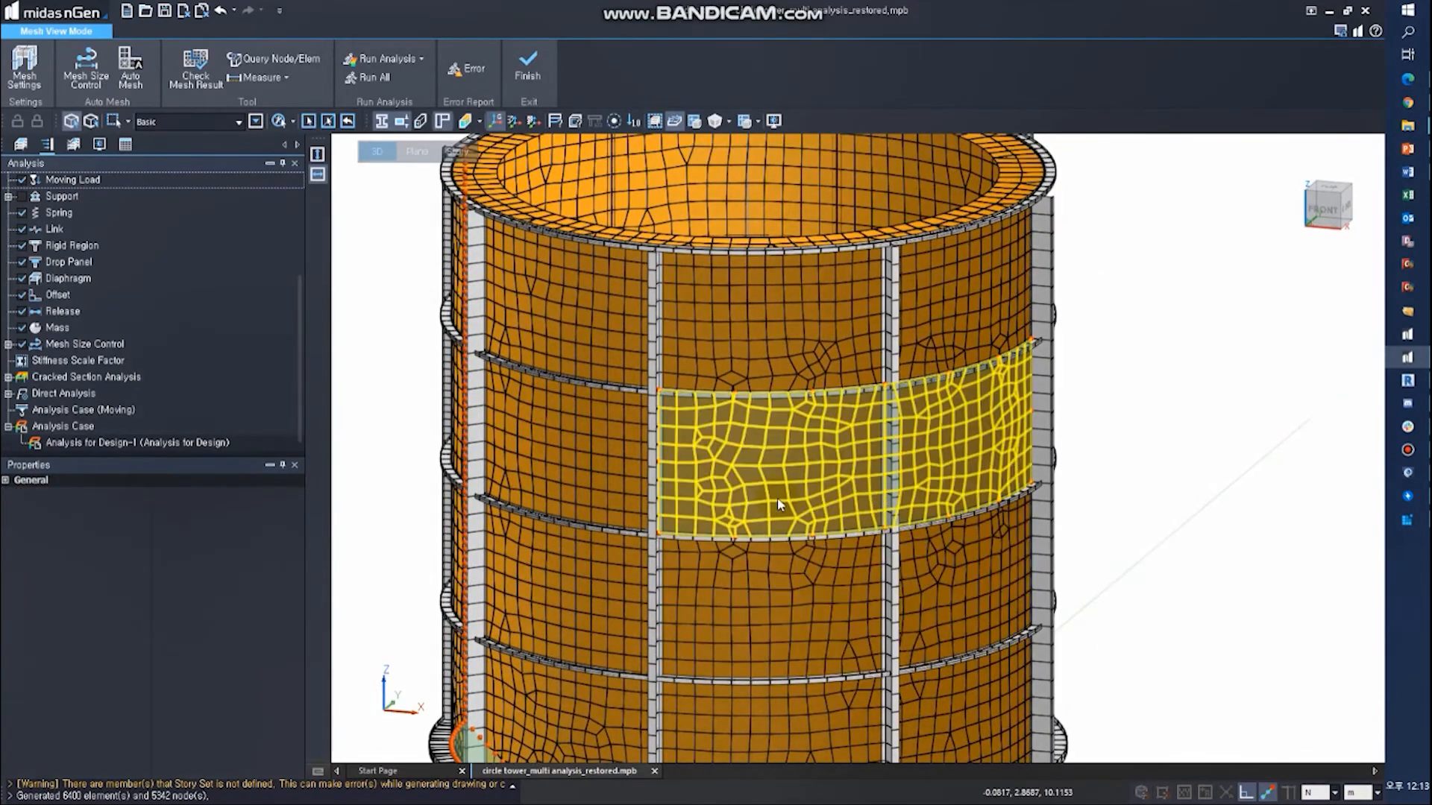
{"action": "left_click", "coordinate": [777, 498]}
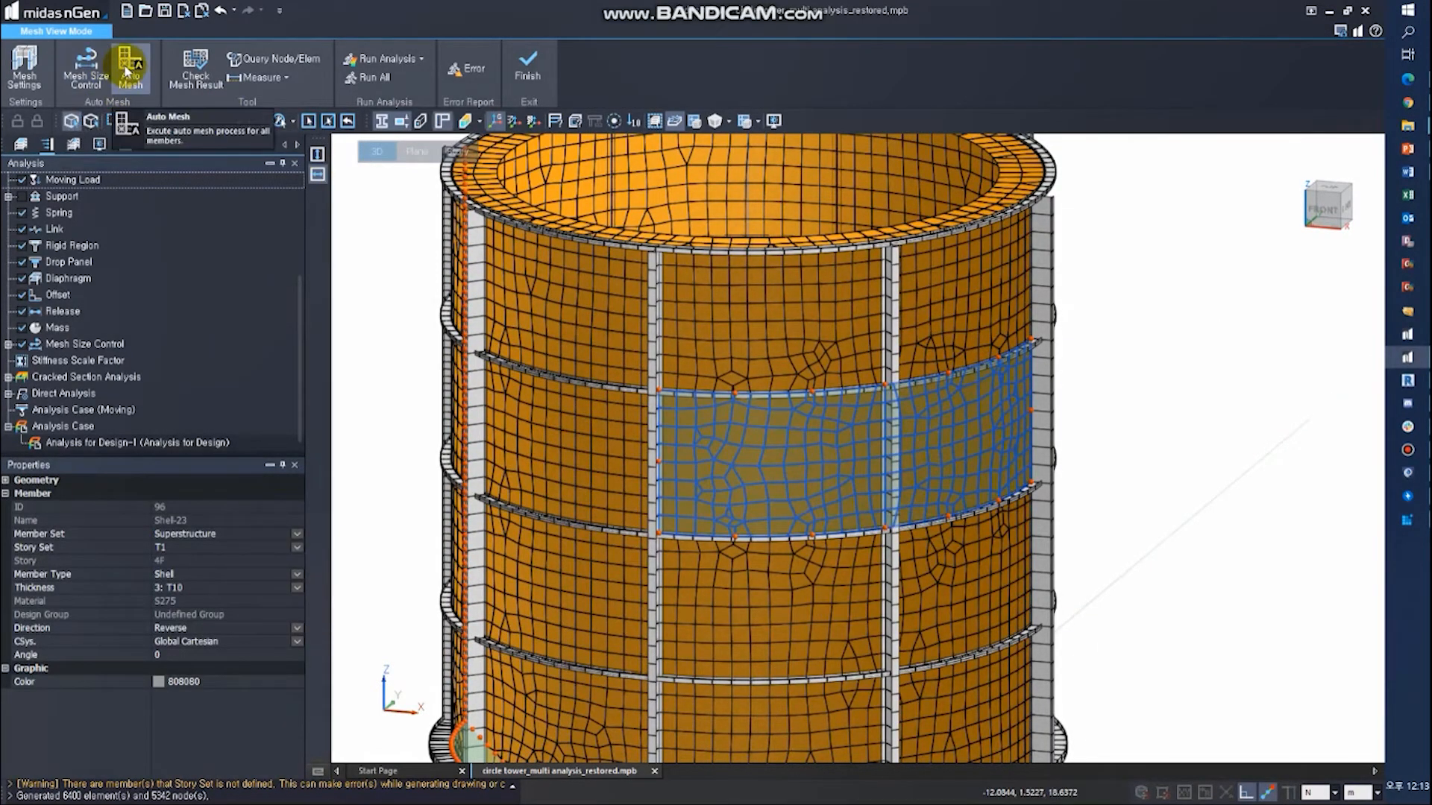
{"action": "left_click", "coordinate": [86, 67]}
{"action": "left_click", "coordinate": [60, 179]}
{"action": "left_click", "coordinate": [88, 176]}
{"action": "left_click", "coordinate": [690, 488]}
{"action": "left_click", "coordinate": [140, 340]}
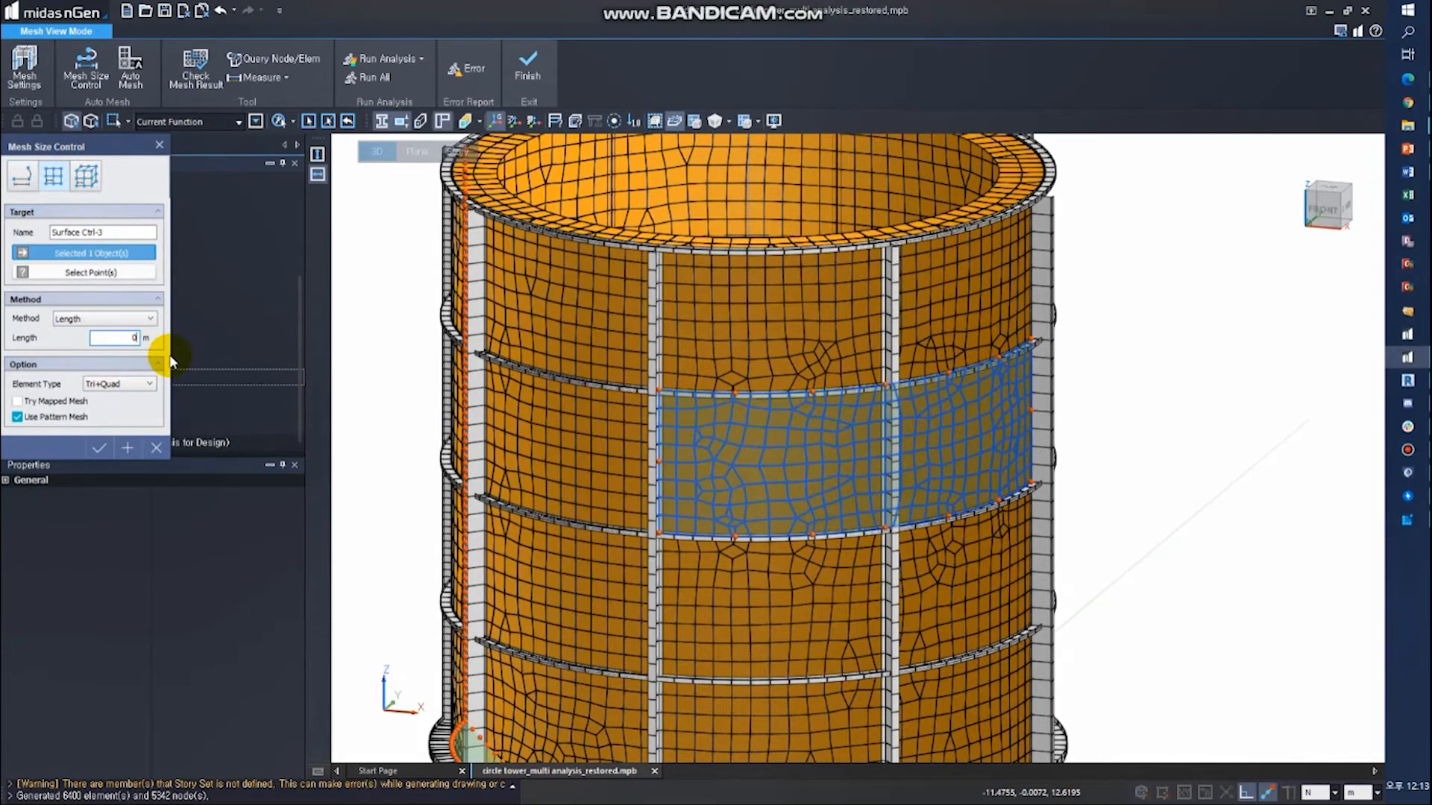
{"action": "left_click", "coordinate": [100, 447]}
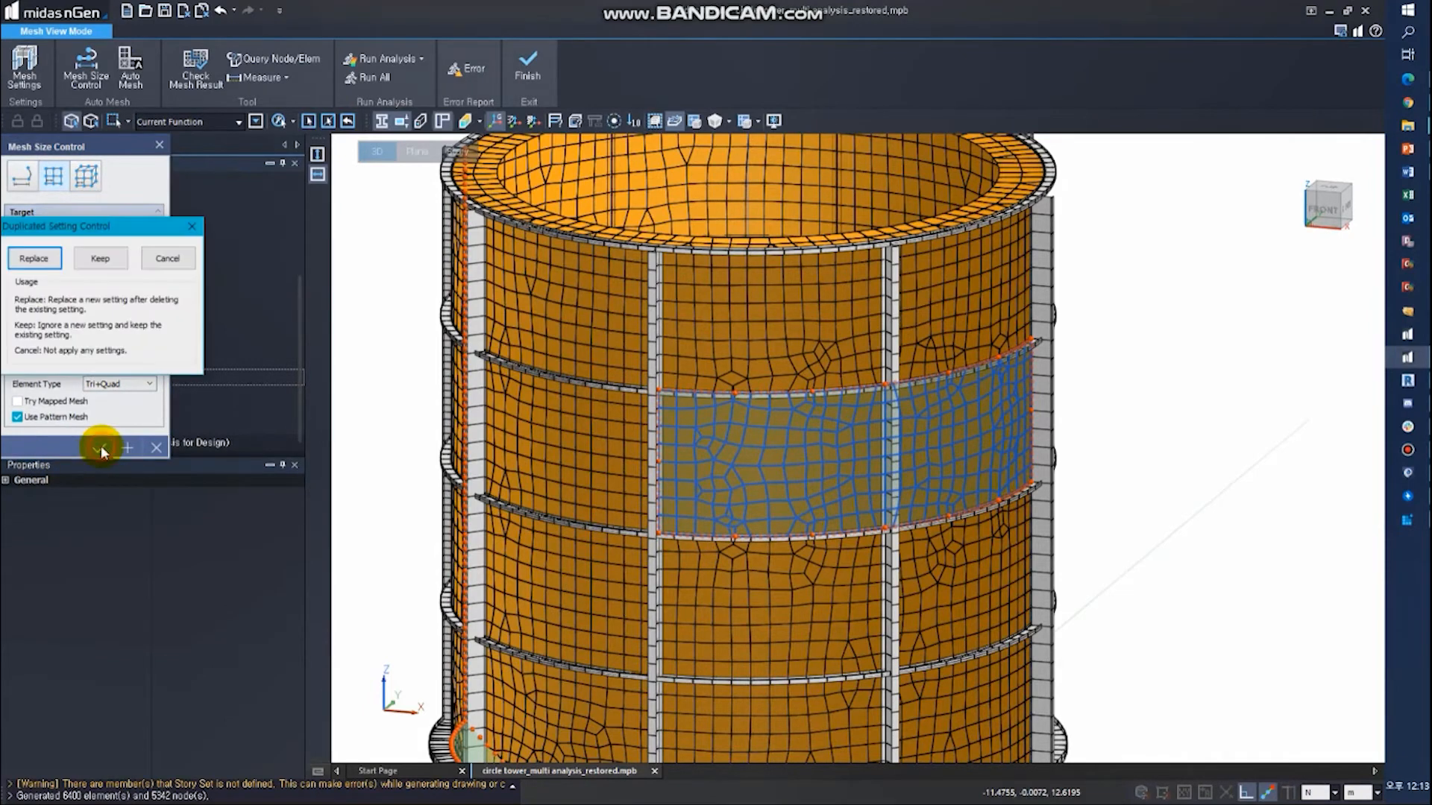
{"action": "left_click", "coordinate": [46, 266]}
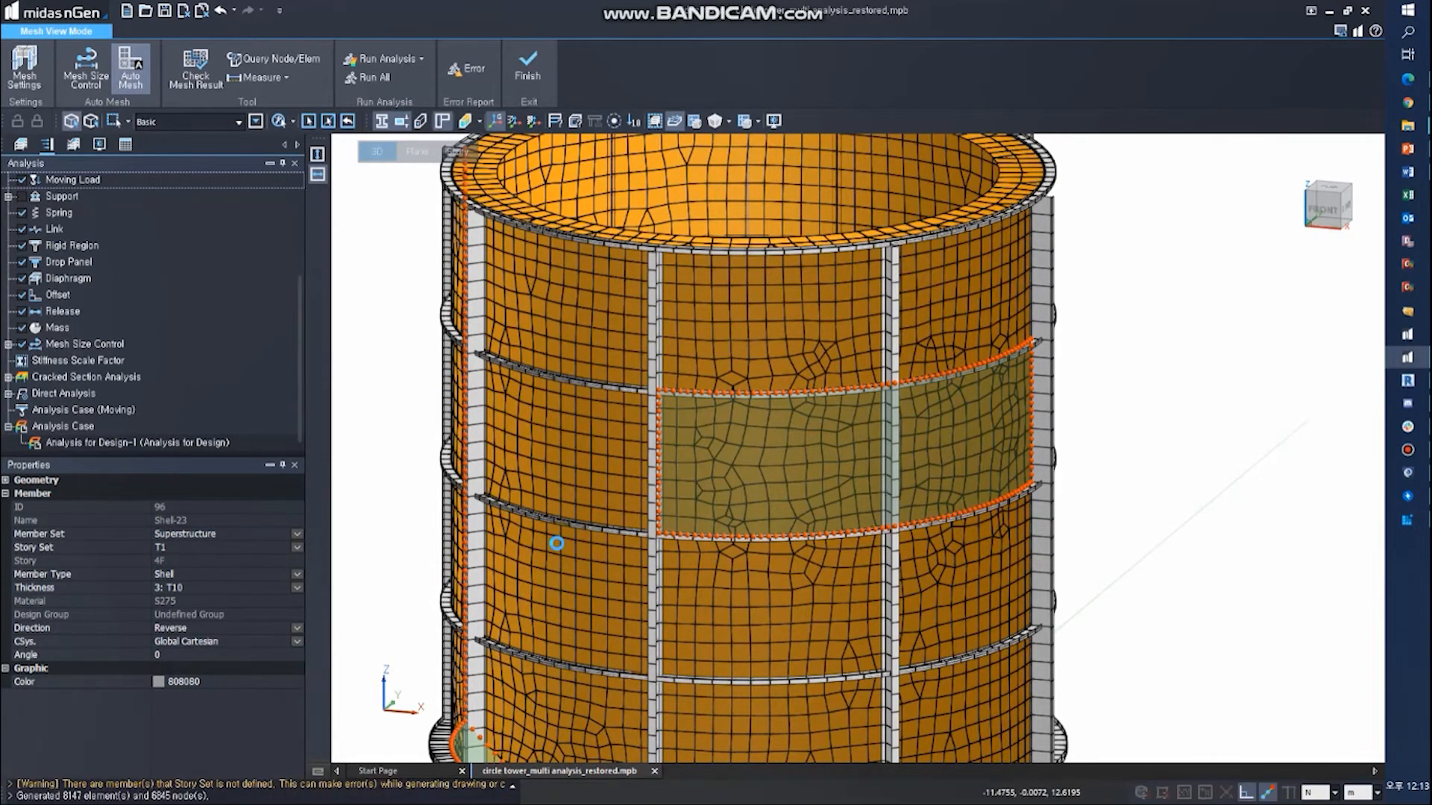
- Run the structural analysis on the refined tower mesh
{"action": "left_click", "coordinate": [393, 64]}
{"action": "left_click", "coordinate": [393, 66]}
{"action": "left_click", "coordinate": [793, 481]}
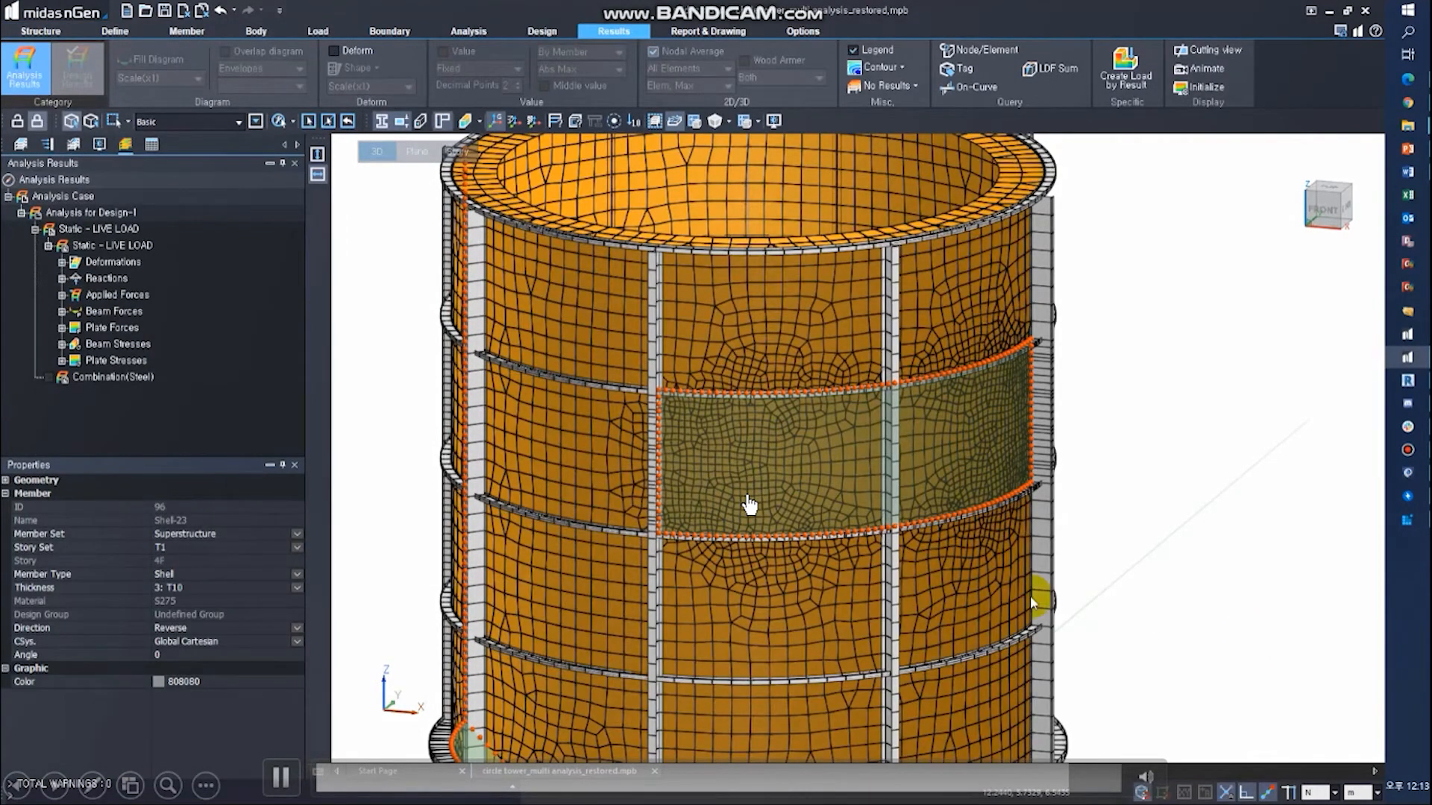
- Display the Displacement-XYZ contour for the static LIVE LOAD case on the deformed shape and inspect the tower from above
{"action": "left_click", "coordinate": [100, 265]}
{"action": "left_click", "coordinate": [112, 278]}
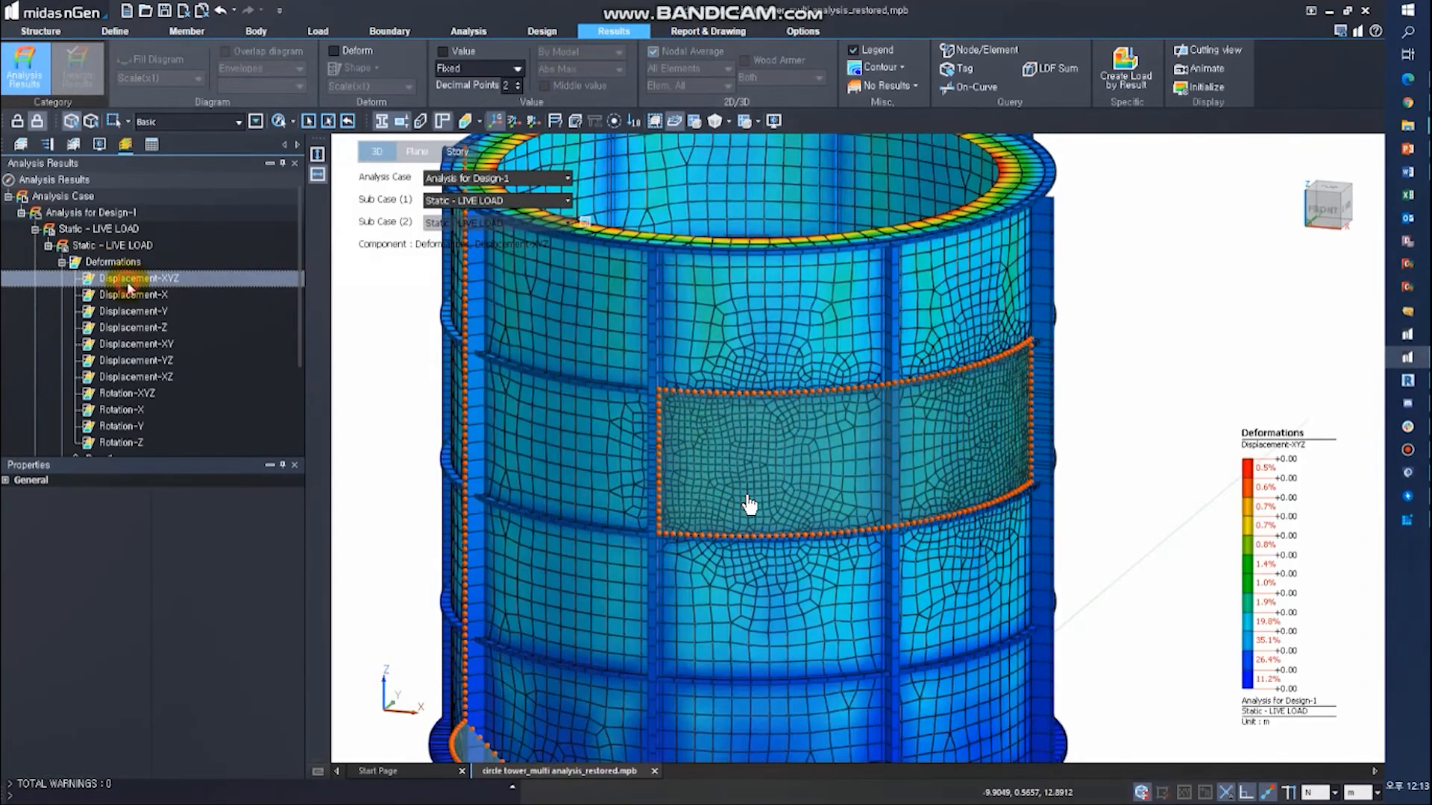
{"action": "left_click", "coordinate": [358, 51]}
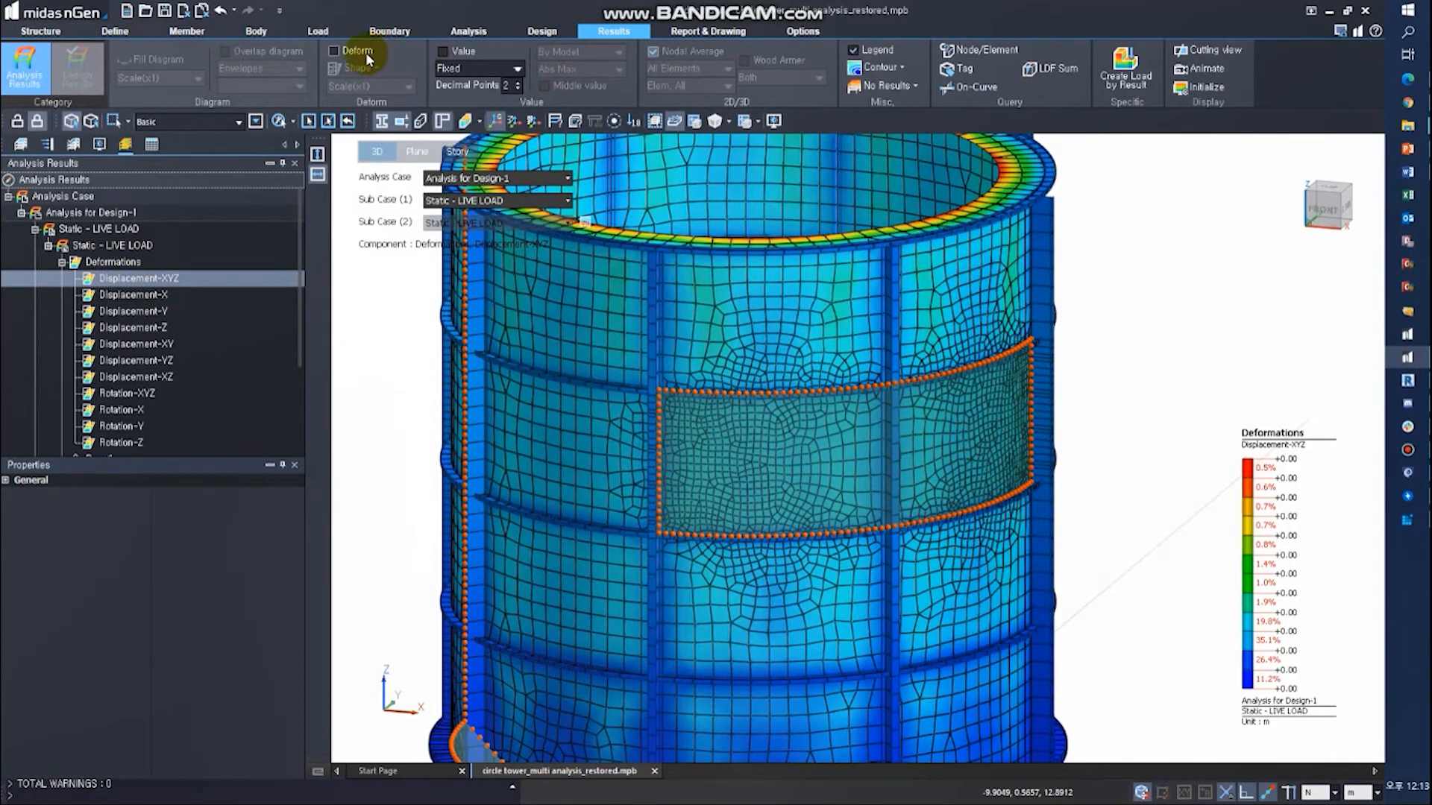
{"action": "middle_click_drag", "start_coordinate": [540, 311], "coordinate": [699, 560]}
{"action": "middle_click_drag", "start_coordinate": [761, 431], "coordinate": [854, 622]}
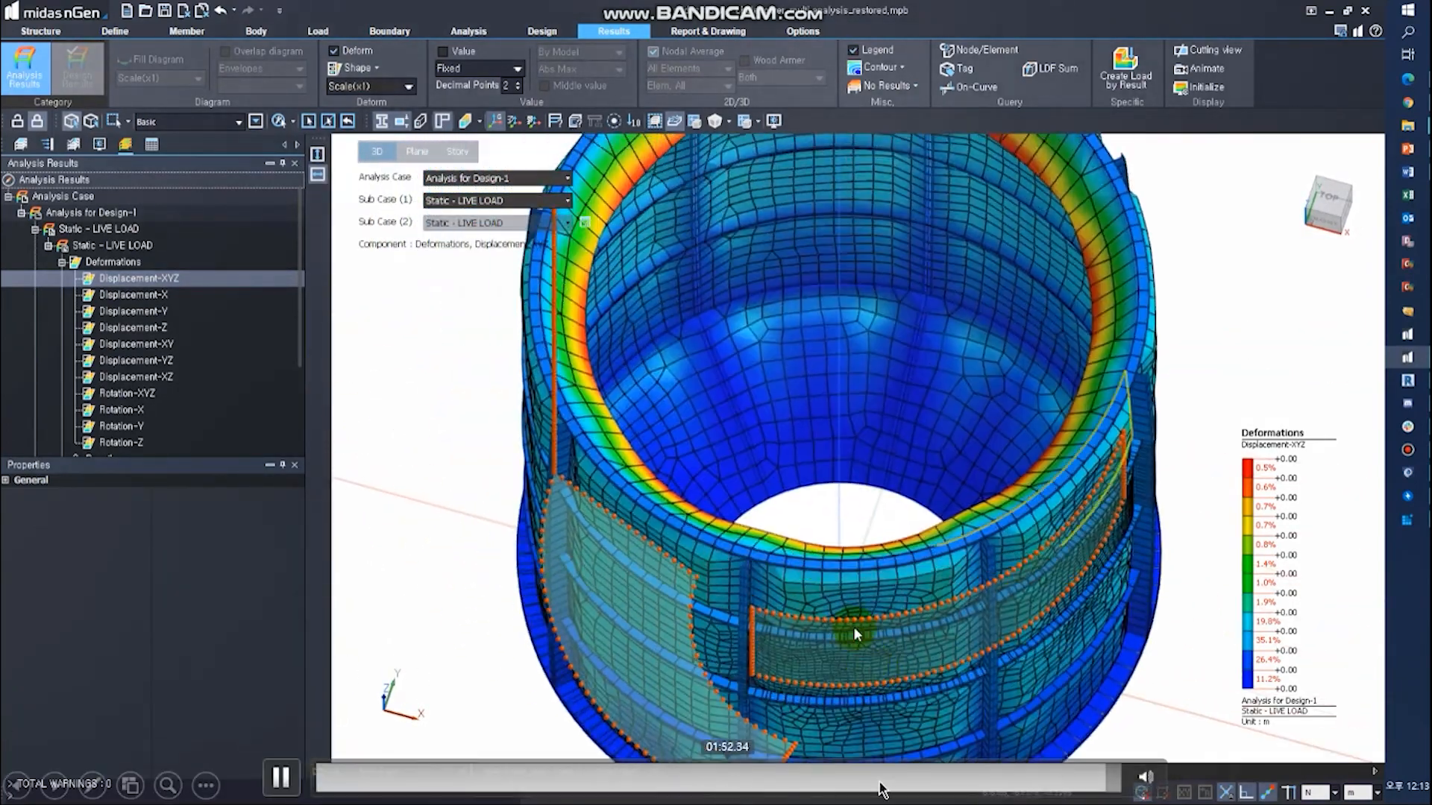